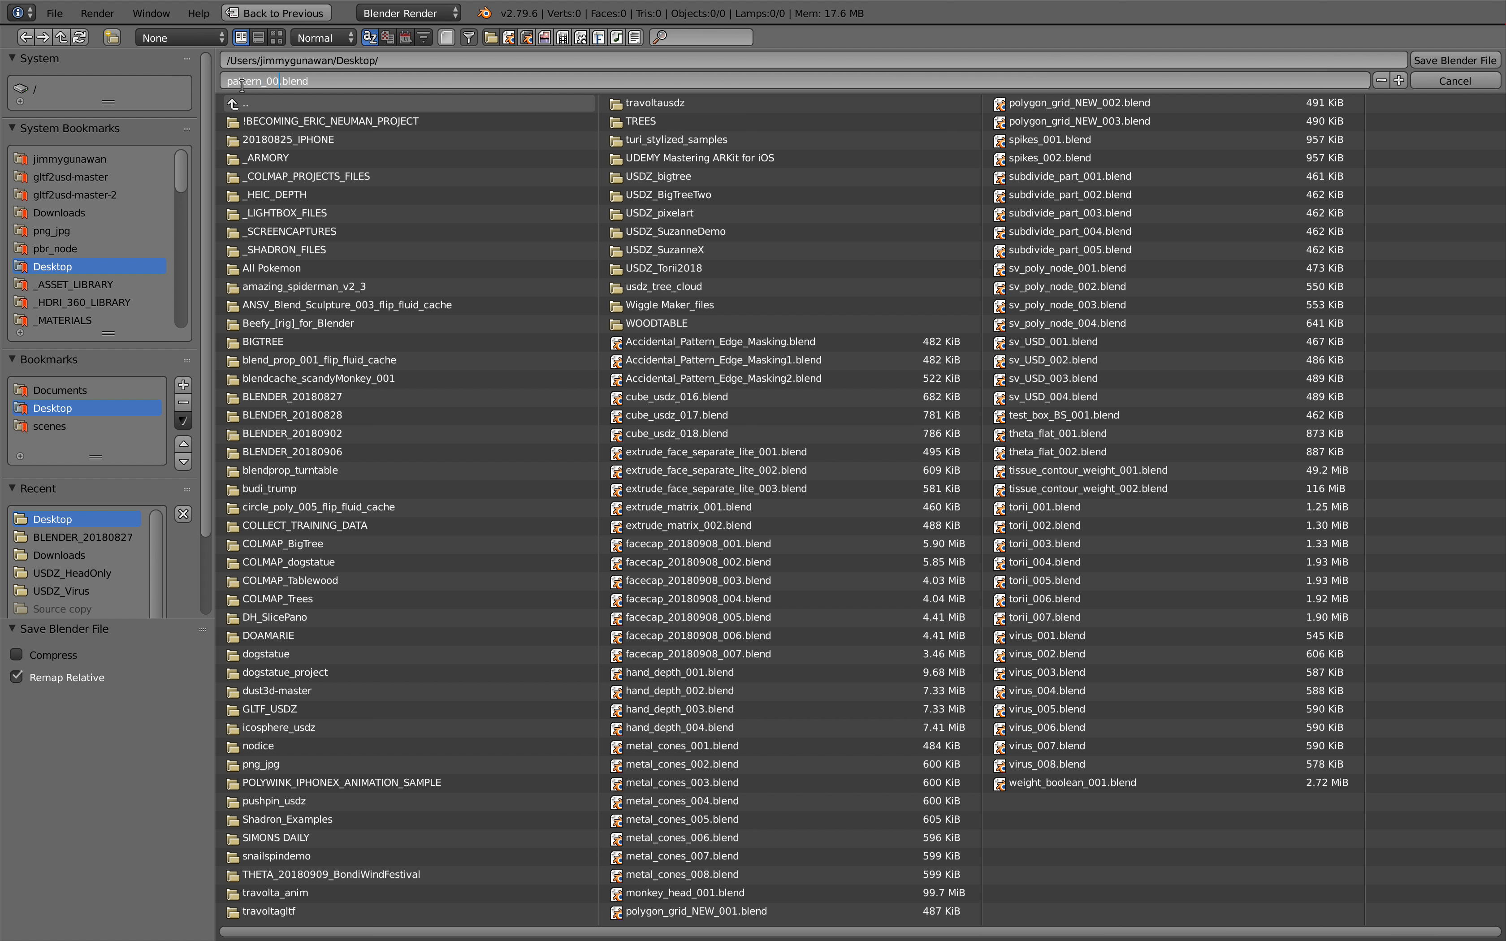
Save the file to the Desktop as pattern_001.blend and overwrite it with the current state
{"action": "left_click", "coordinate": [1459, 63]}
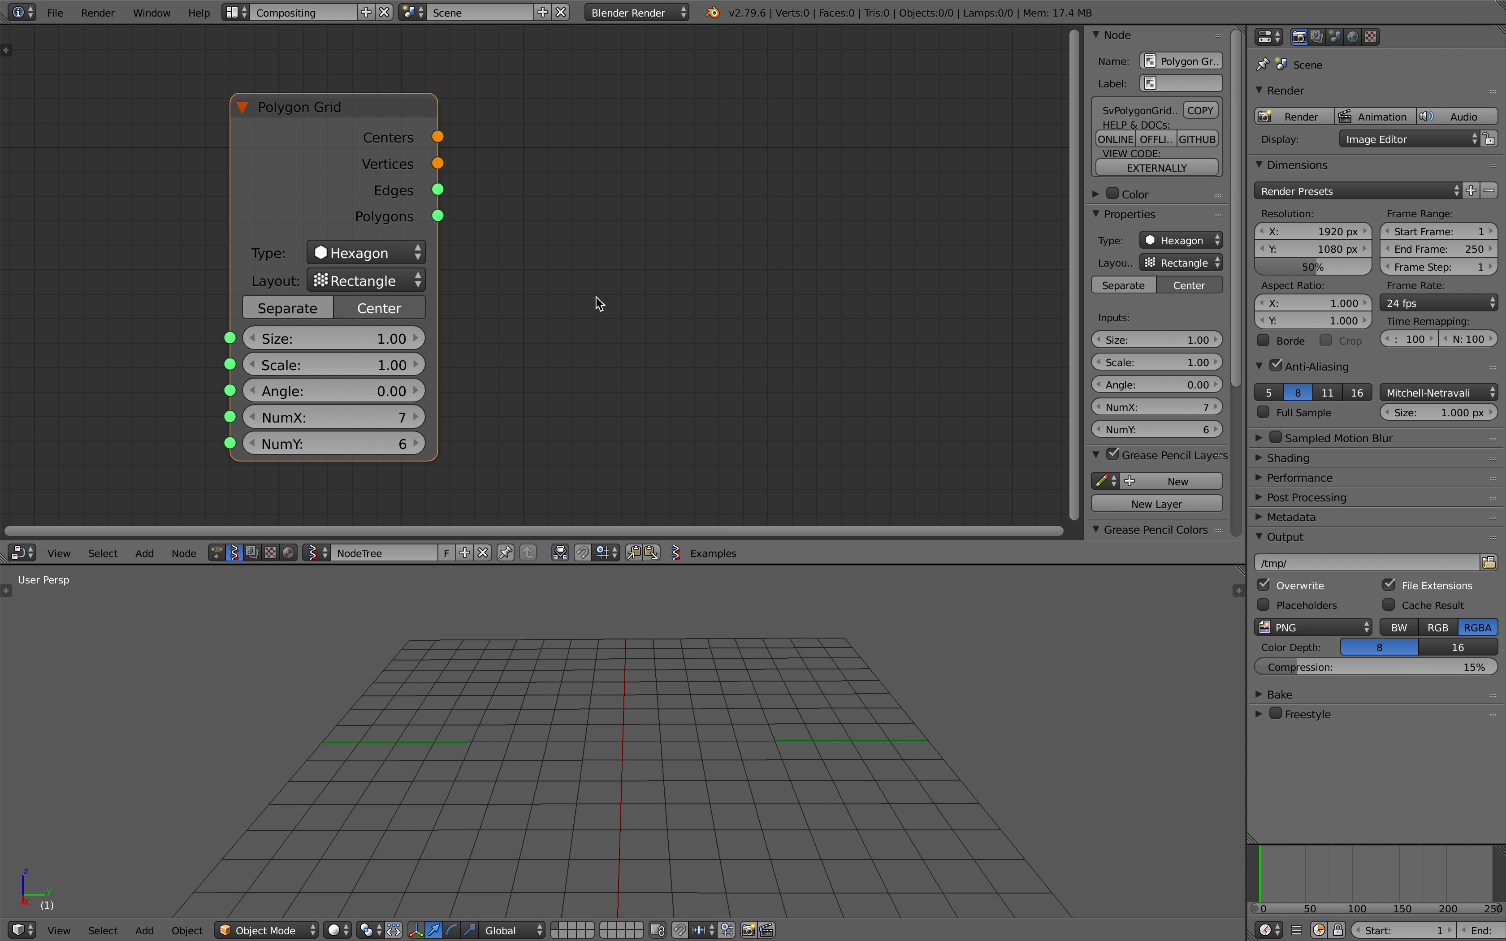
{"action": "middle_click_drag", "start_coordinate": [682, 224], "coordinate": [636, 222]}
{"action": "key", "text": "ctrl+s"}
{"action": "left_click", "coordinate": [622, 226]}
Add a Viewer Draw node, feed it the Polygon Grid's Vertices and Polygons, and hide the node editor's sidebar
{"action": "key", "text": "alt+space"}
{"action": "type", "text": "vd"}
{"action": "key", "text": "Return"}
{"action": "left_click", "coordinate": [778, 95]}
{"action": "mouse_move", "coordinate": [390, 162]}
{"action": "left_mouse_down"}
{"action": "mouse_move", "coordinate": [774, 277]}
{"action": "mouse_move", "coordinate": [391, 215]}
{"action": "left_mouse_up"}
{"action": "mouse_move", "coordinate": [597, 631]}
{"action": "middle_mouse_down"}
{"action": "mouse_move", "coordinate": [598, 680]}
{"action": "mouse_move", "coordinate": [552, 759]}
{"action": "middle_mouse_up"}
{"action": "mouse_move", "coordinate": [721, 731]}
{"action": "middle_mouse_down"}
{"action": "mouse_move", "coordinate": [702, 723]}
{"action": "mouse_move", "coordinate": [739, 722]}
{"action": "mouse_move", "coordinate": [705, 751]}
{"action": "middle_mouse_up"}
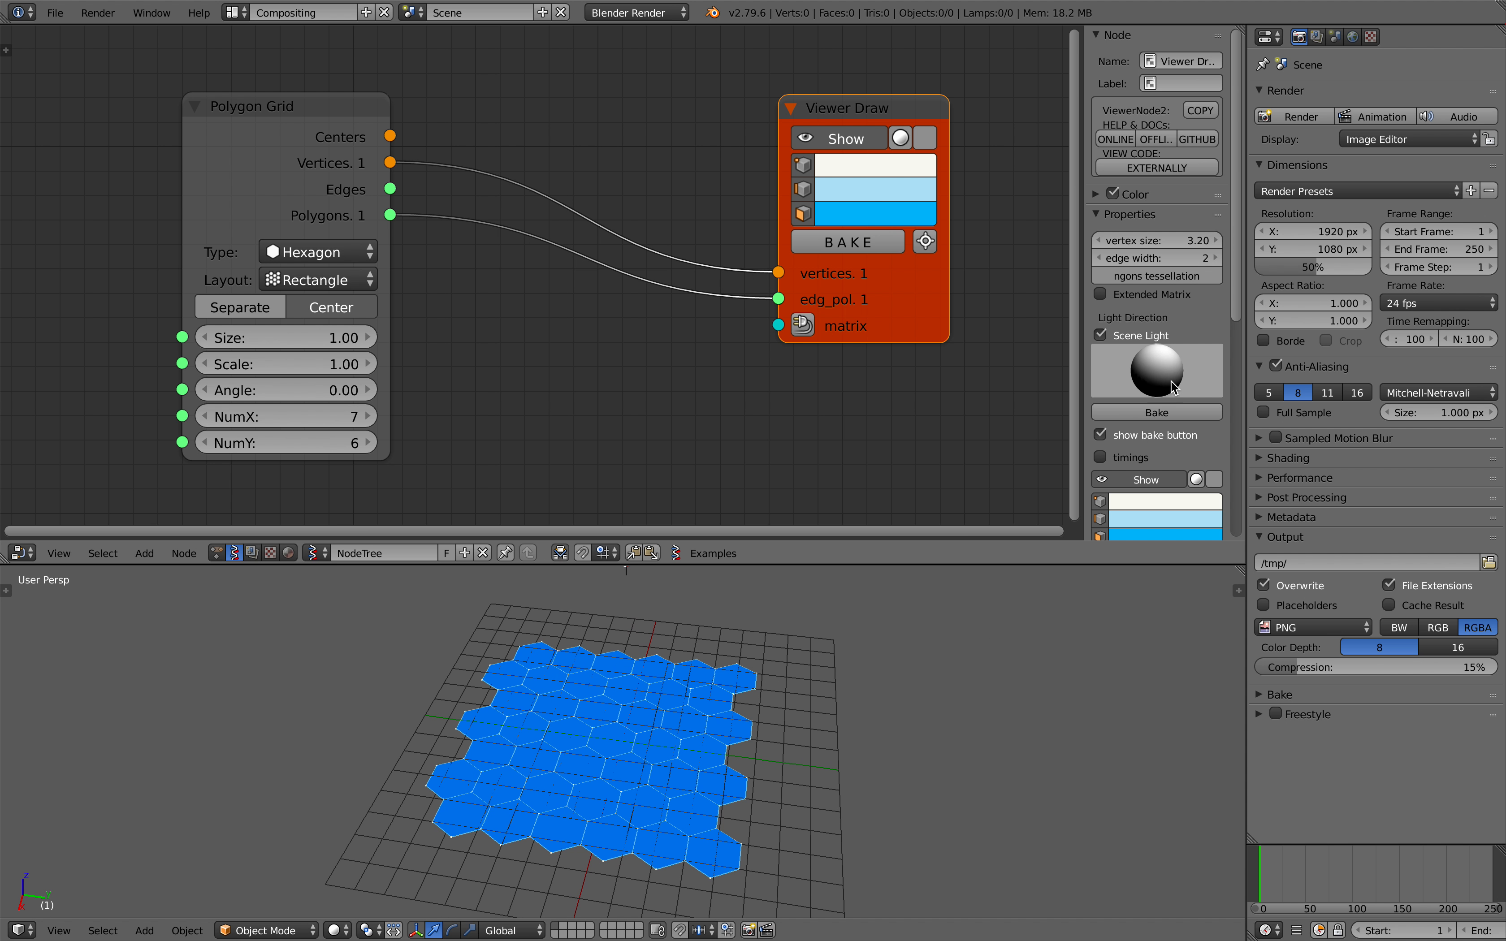
{"action": "key", "text": "n"}
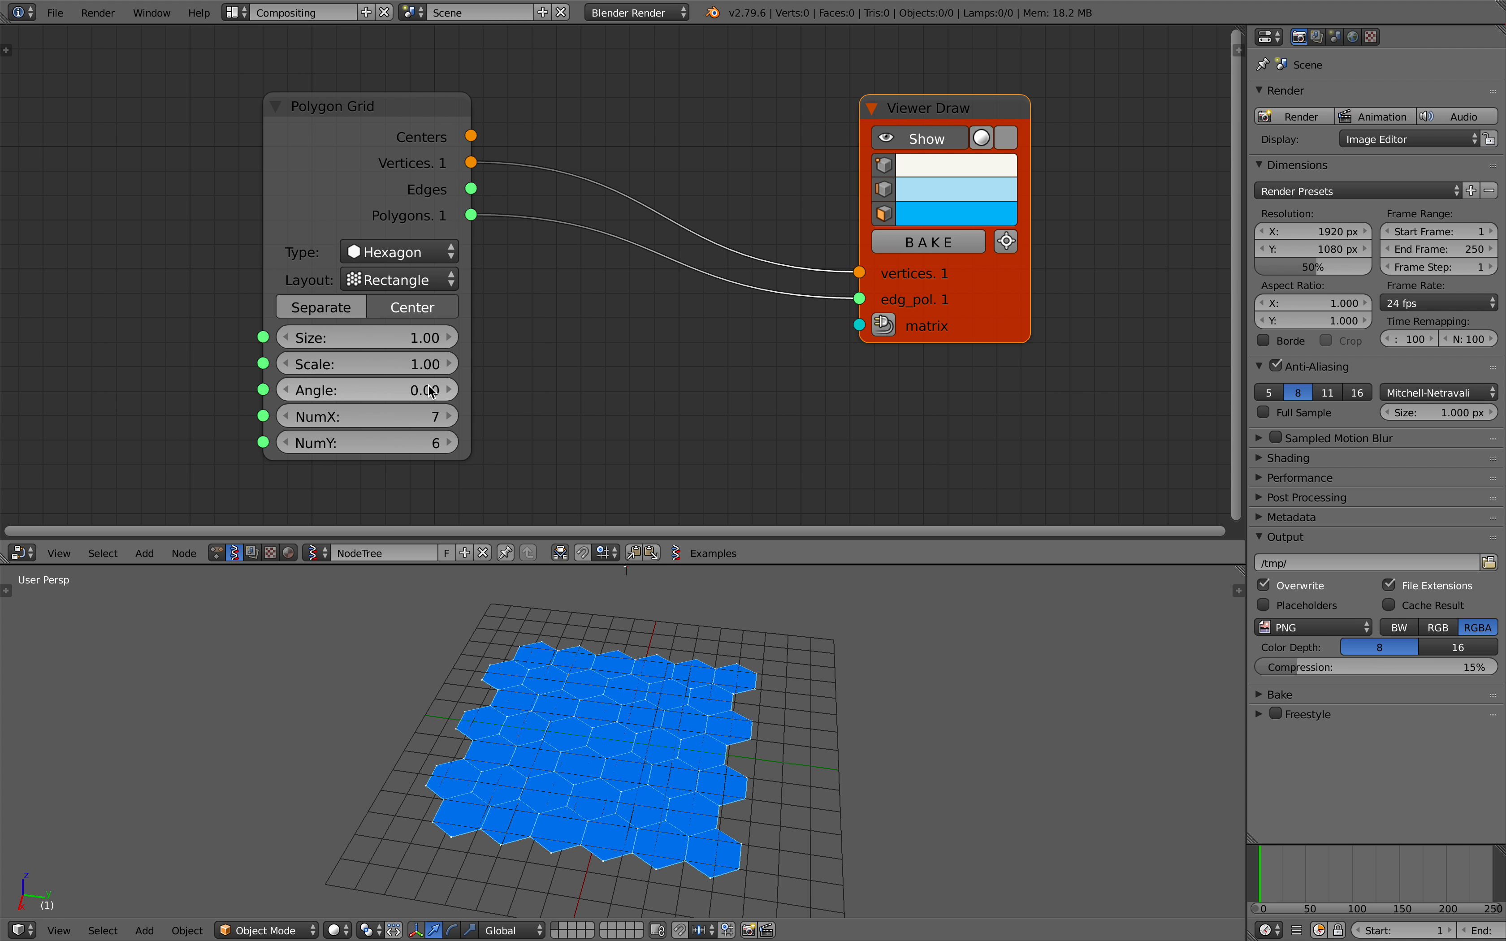
Preview the Triangle type on the Polygon Grid node and set its type to Square
{"action": "left_click", "coordinate": [377, 252]}
{"action": "left_click", "coordinate": [394, 222]}
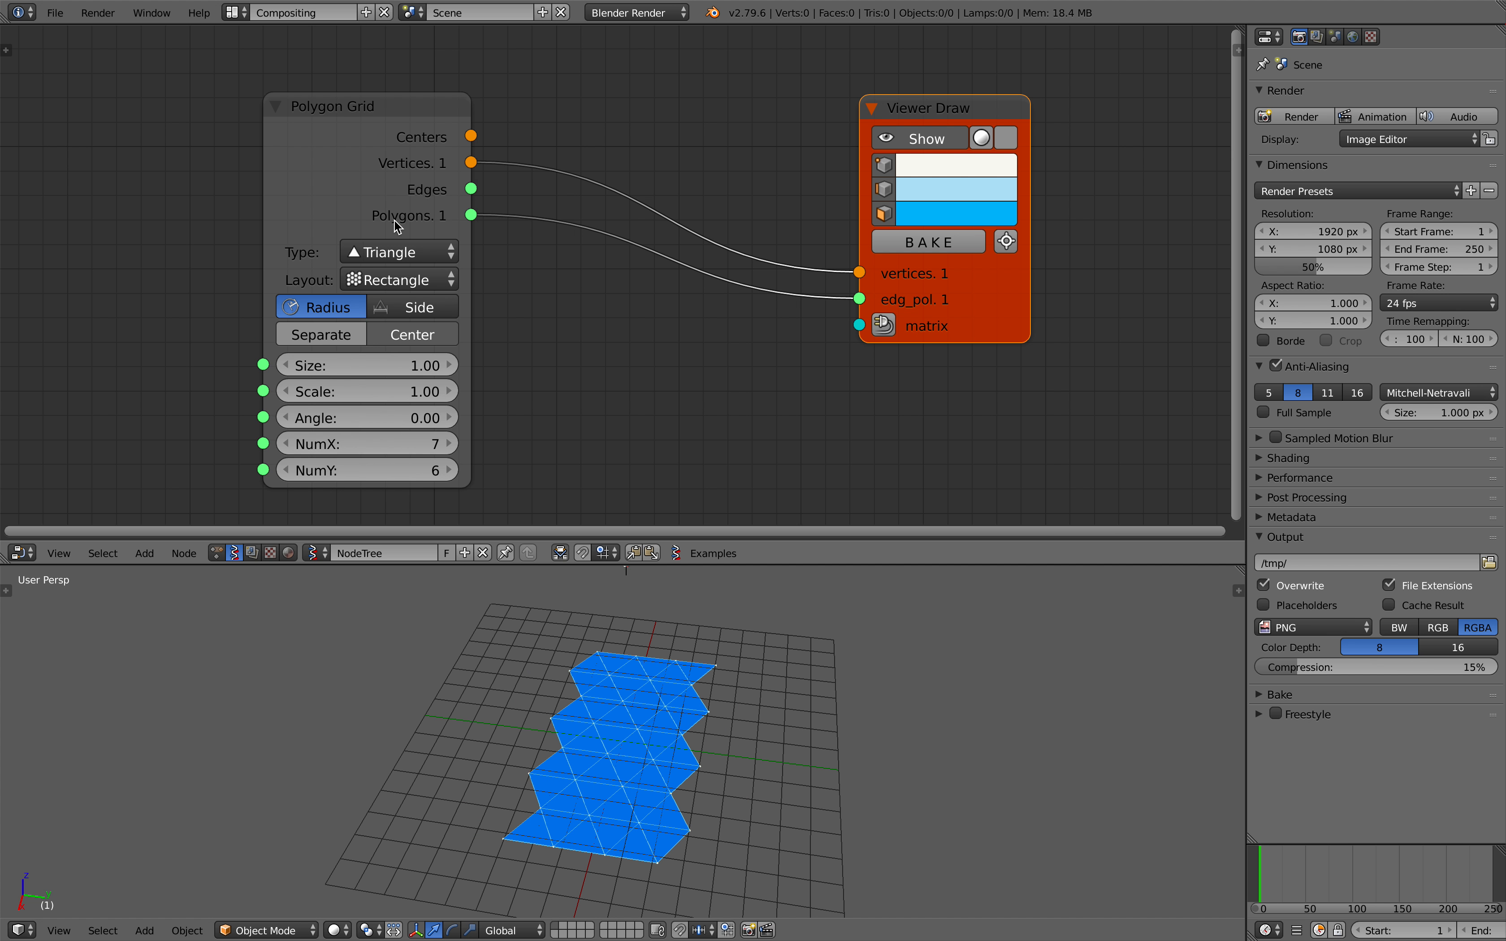
{"action": "left_click", "coordinate": [410, 252]}
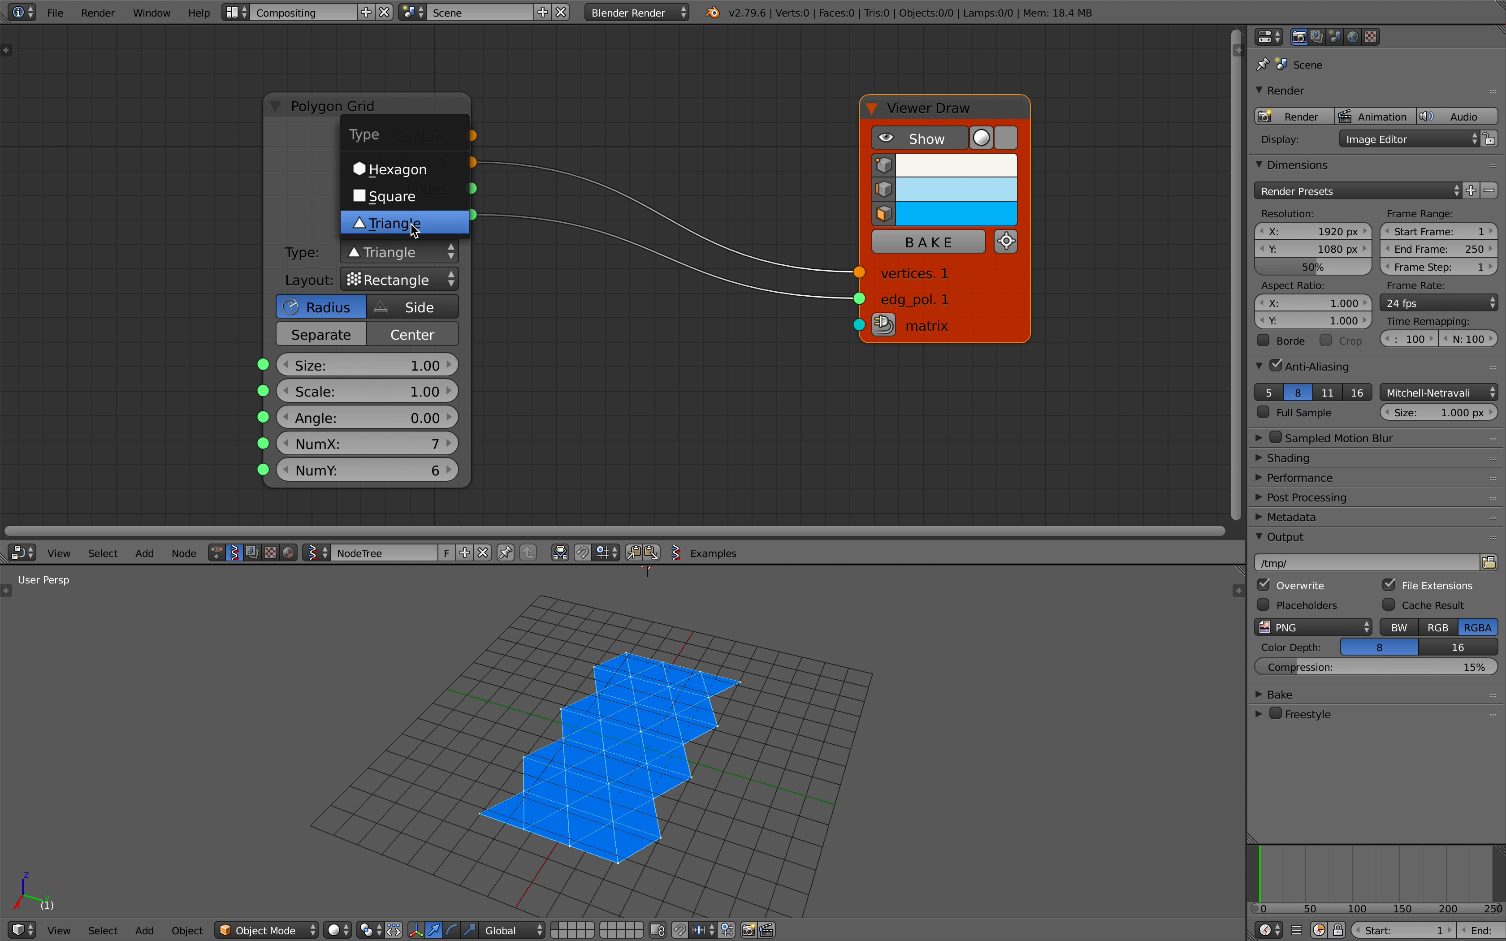
{"action": "left_click", "coordinate": [412, 191]}
{"action": "middle_click_drag", "start_coordinate": [547, 672], "coordinate": [653, 697]}
Make room before the Viewer Draw node and insert a Subdivide node on the Vertices link
{"action": "middle_click_drag", "start_coordinate": [594, 355], "coordinate": [505, 361]}
{"action": "left_click_drag", "start_coordinate": [850, 311], "coordinate": [1014, 302]}
{"action": "key", "text": "alt+space"}
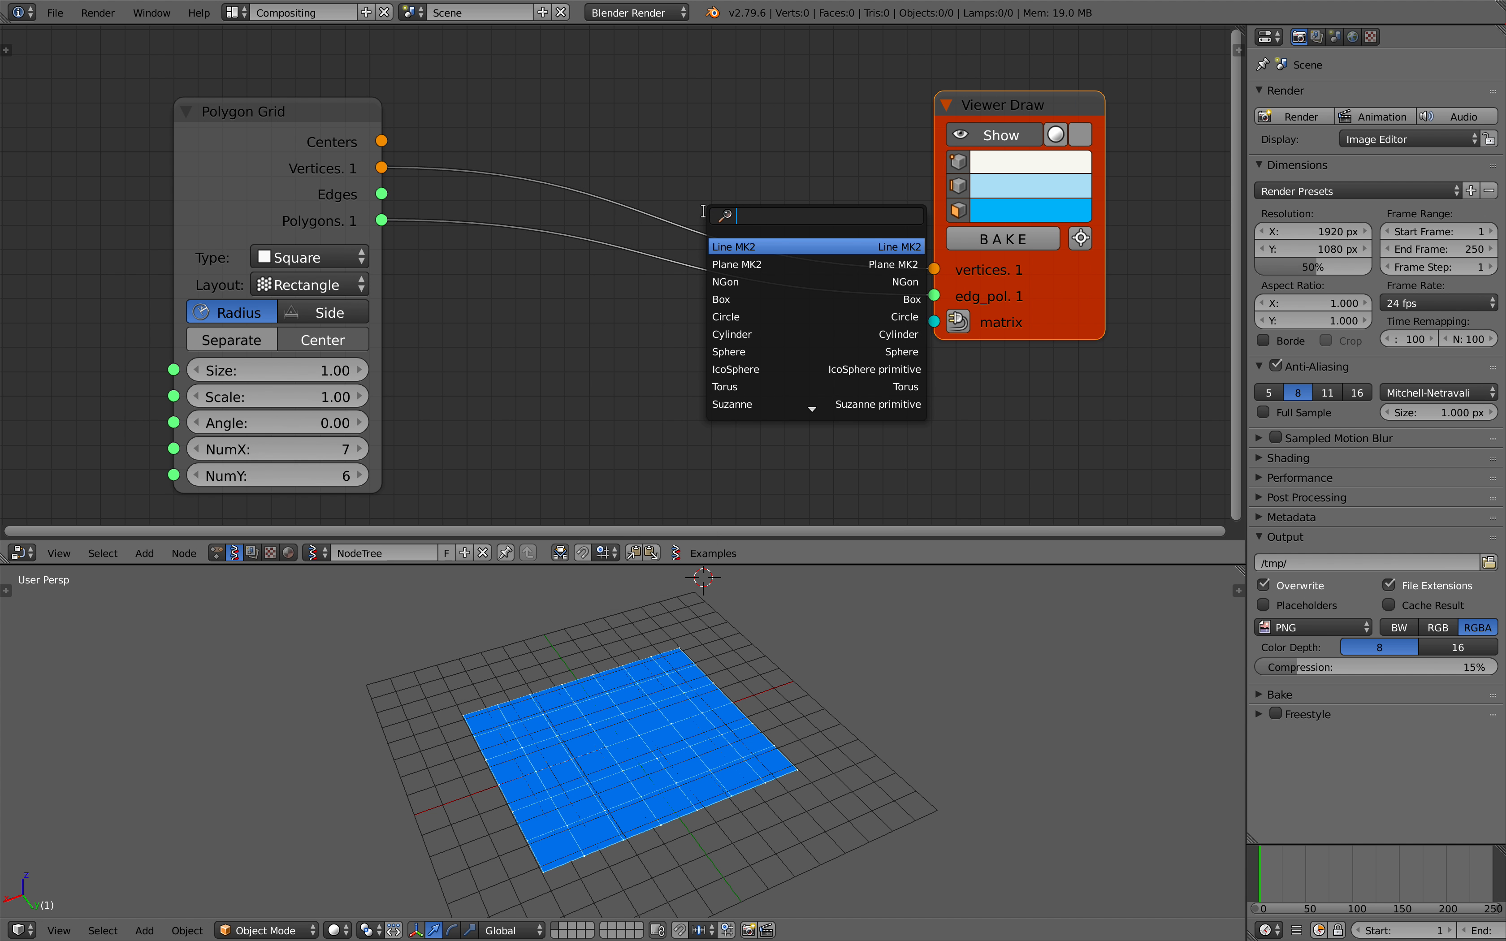
{"action": "type", "text": "sub"}
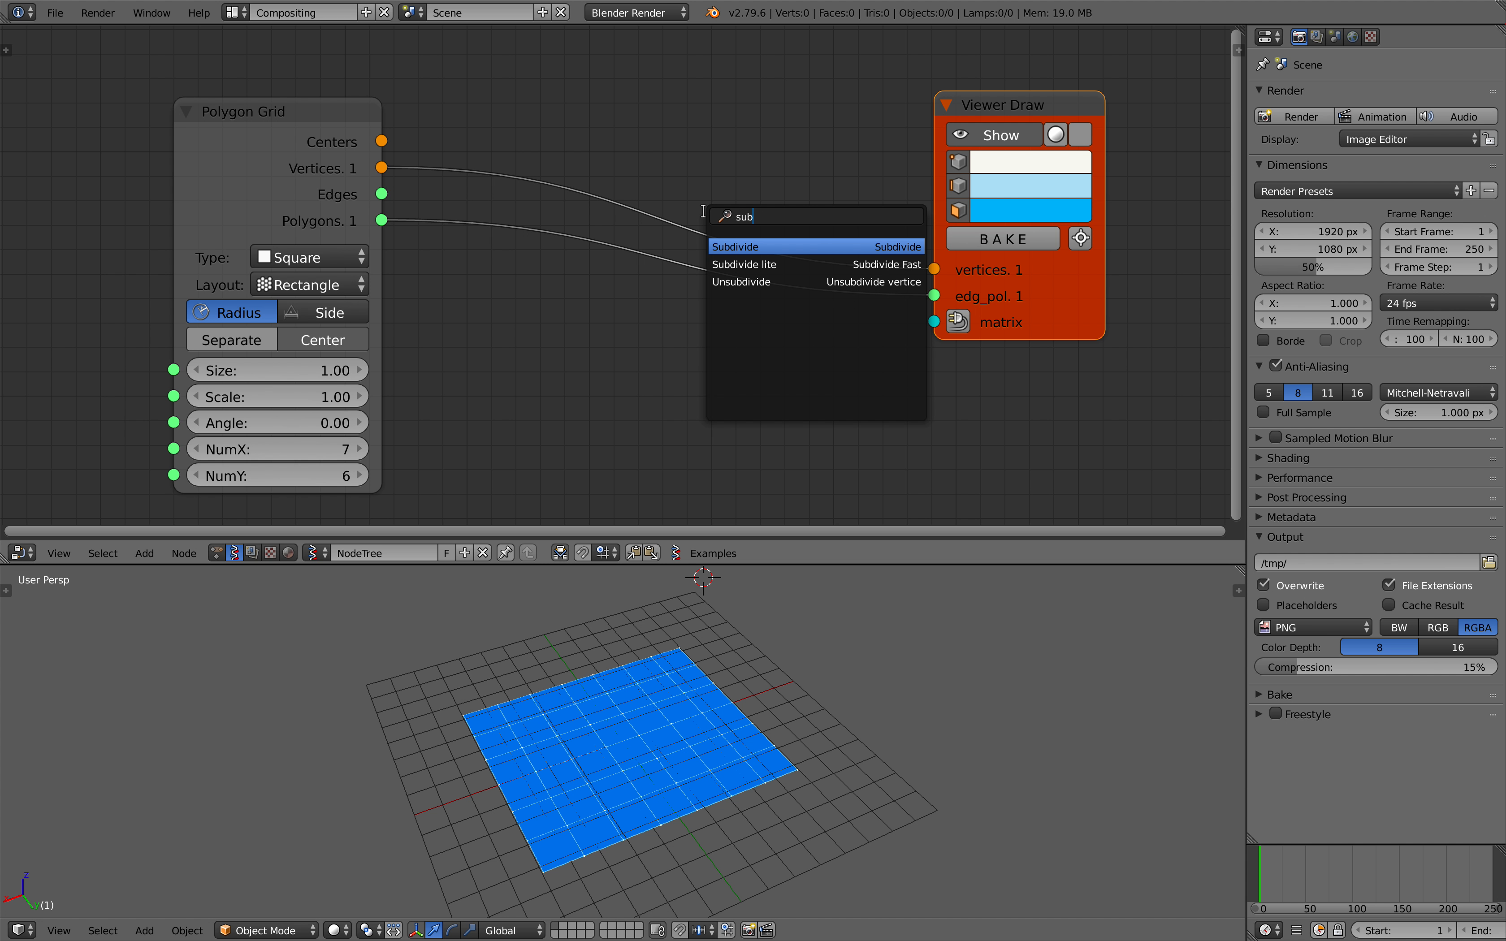
{"action": "key", "text": "Return"}
{"action": "left_click", "coordinate": [654, 113]}
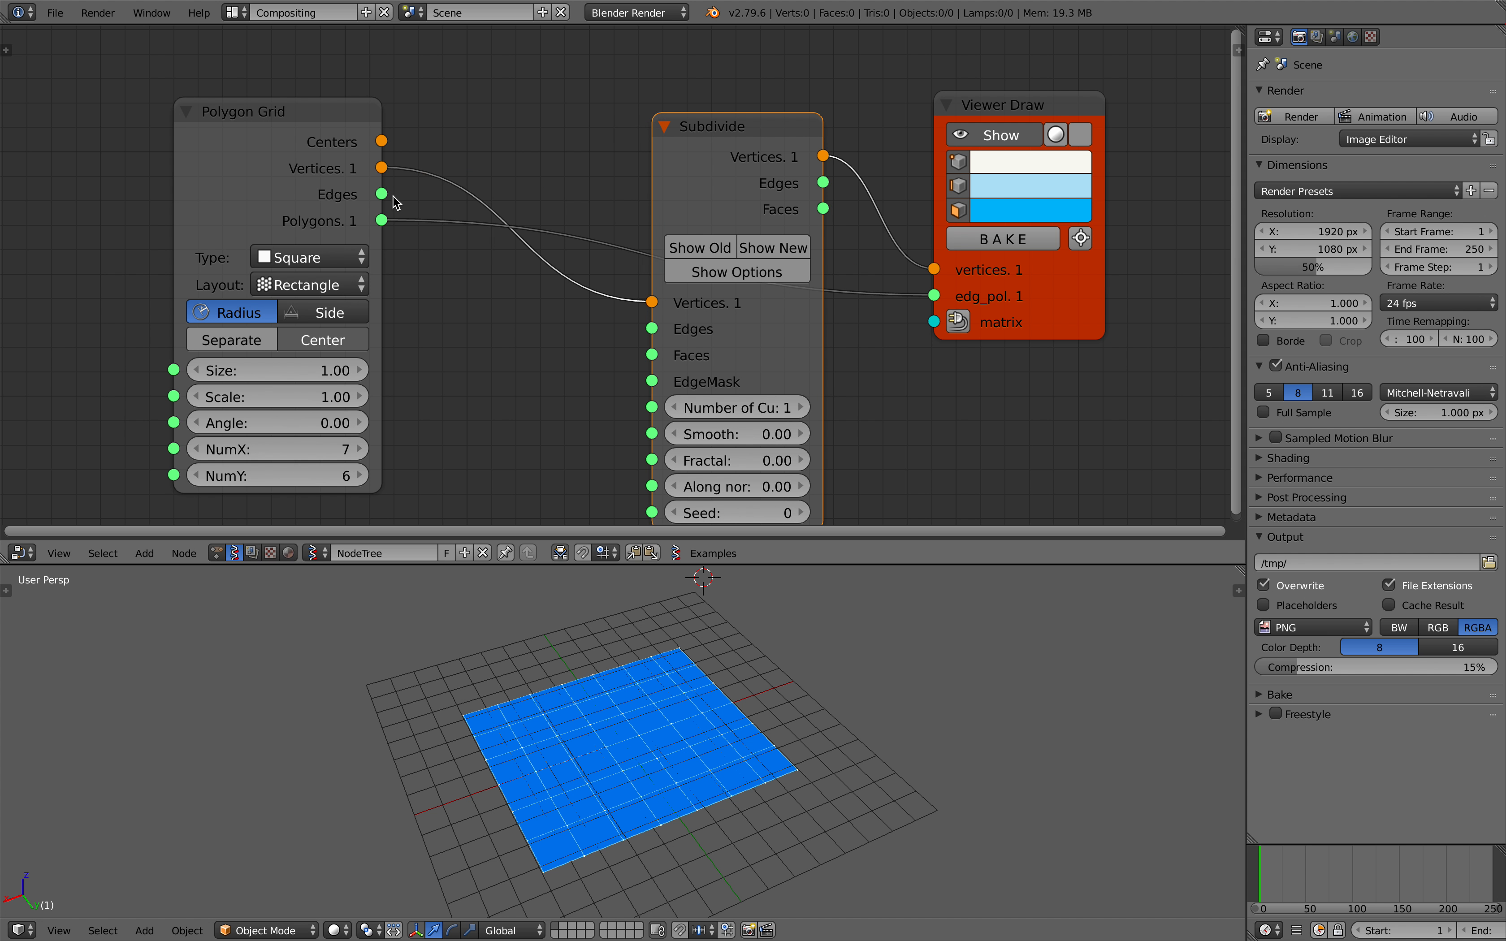
Link the grid's Edges and Polygons to Subdivide's Edges and Faces, and Subdivide's Faces to Viewer Draw's edg_pol
{"action": "mouse_move", "coordinate": [382, 194]}
{"action": "left_mouse_down"}
{"action": "mouse_move", "coordinate": [665, 355]}
{"action": "mouse_move", "coordinate": [652, 328]}
{"action": "mouse_move", "coordinate": [382, 220]}
{"action": "left_mouse_up"}
{"action": "mouse_move", "coordinate": [823, 210]}
{"action": "left_mouse_down"}
{"action": "mouse_move", "coordinate": [933, 295]}
{"action": "mouse_move", "coordinate": [1027, 244]}
{"action": "left_mouse_up"}
{"action": "left_click_drag", "start_coordinate": [730, 157], "coordinate": [732, 111]}
{"action": "middle_click_drag", "start_coordinate": [747, 695], "coordinate": [717, 702]}
Spread out the Polygon Grid, Subdivide and Viewer Draw nodes
{"action": "left_click_drag", "start_coordinate": [769, 280], "coordinate": [802, 240]}
{"action": "scroll", "coordinate": [788, 270], "scroll_direction": "down", "scroll_amount": 1}
{"action": "middle_click_drag", "start_coordinate": [788, 271], "coordinate": [783, 257]}
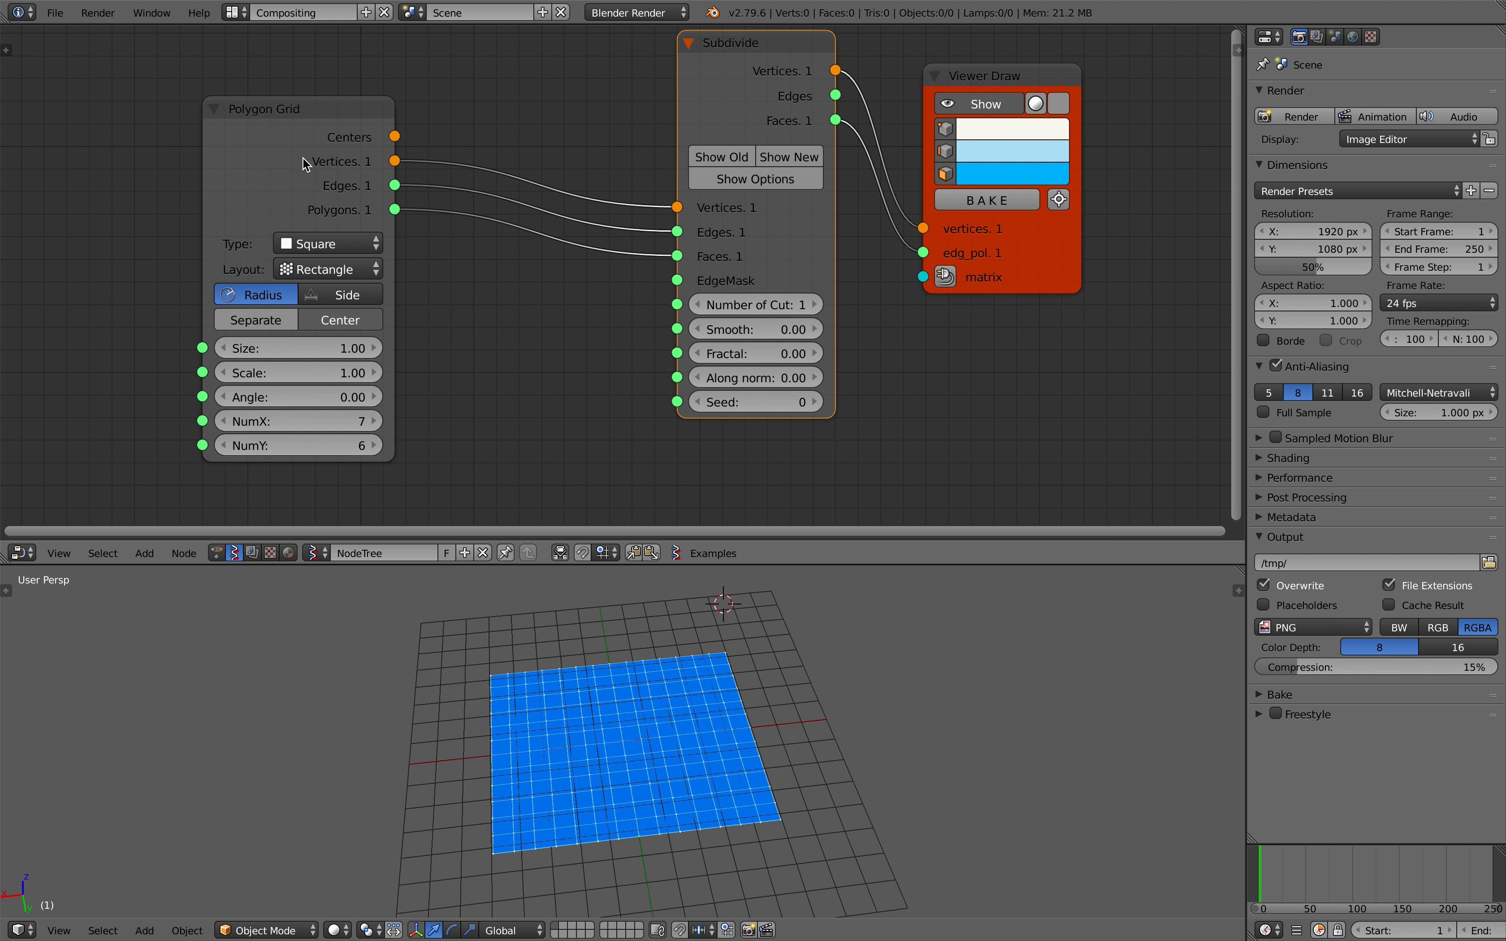
{"action": "left_click_drag", "start_coordinate": [314, 165], "coordinate": [231, 125]}
{"action": "left_click_drag", "start_coordinate": [998, 272], "coordinate": [1051, 280]}
{"action": "scroll", "coordinate": [904, 291], "scroll_direction": "up", "scroll_amount": 1}
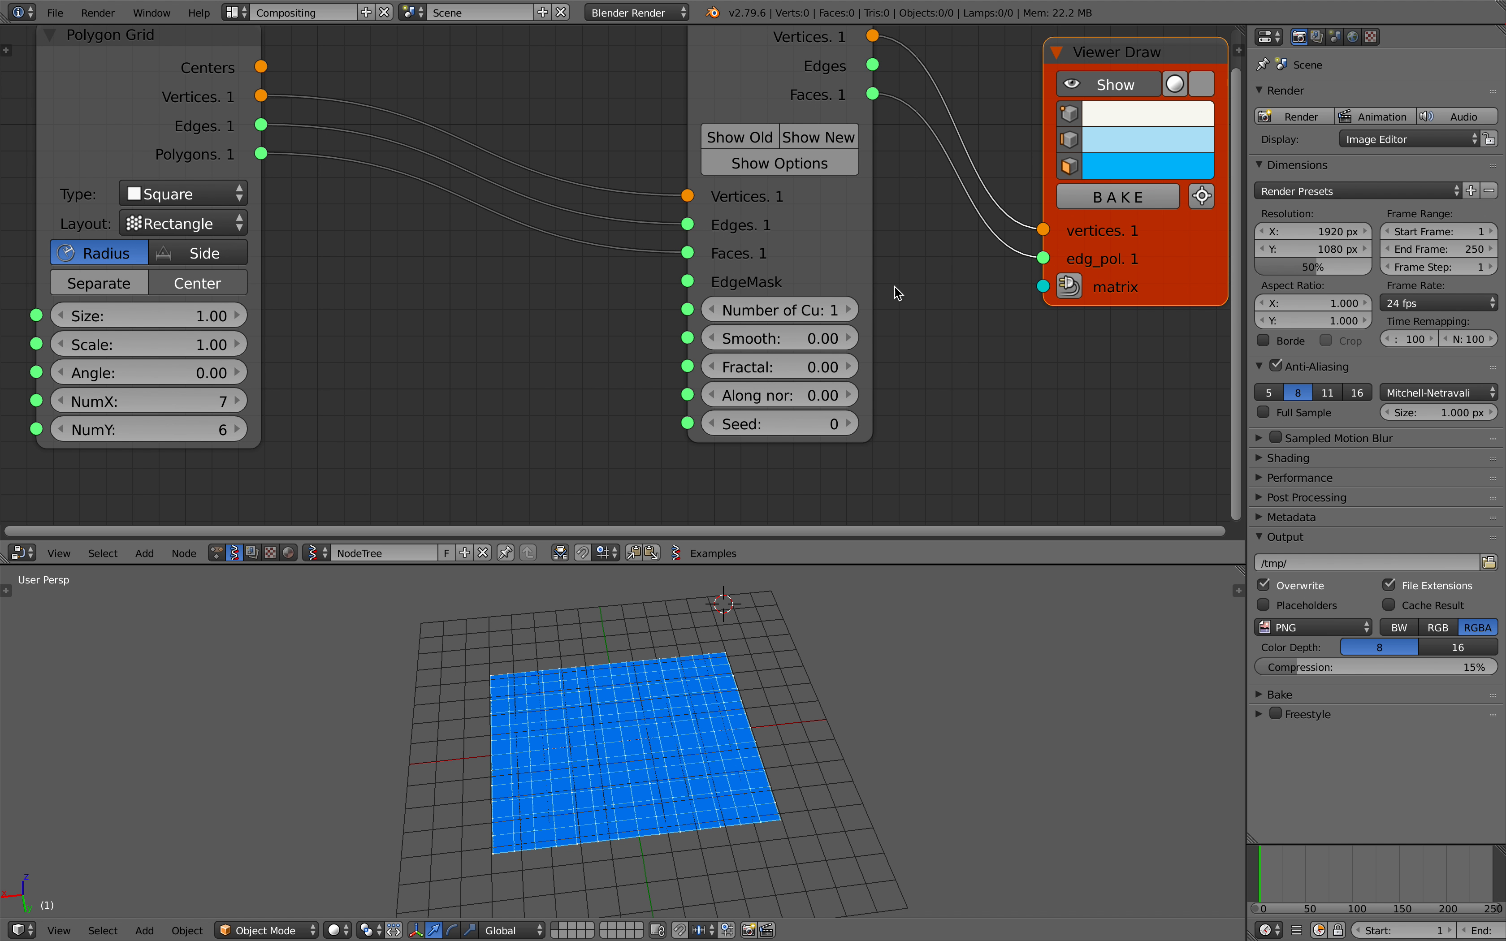
Try changing the Subdivide node's Number of Cuts and return it to 1
{"action": "left_click_drag", "start_coordinate": [683, 281], "coordinate": [606, 319]}
{"action": "scroll", "coordinate": [793, 274], "scroll_direction": "up", "scroll_amount": 3}
{"action": "middle_click_drag", "start_coordinate": [793, 274], "coordinate": [702, 284]}
{"action": "scroll", "coordinate": [683, 280], "scroll_direction": "down", "scroll_amount": 3}
{"action": "left_click_drag", "start_coordinate": [700, 308], "coordinate": [734, 308]}
{"action": "left_click", "coordinate": [658, 313]}
{"action": "left_click", "coordinate": [659, 313]}
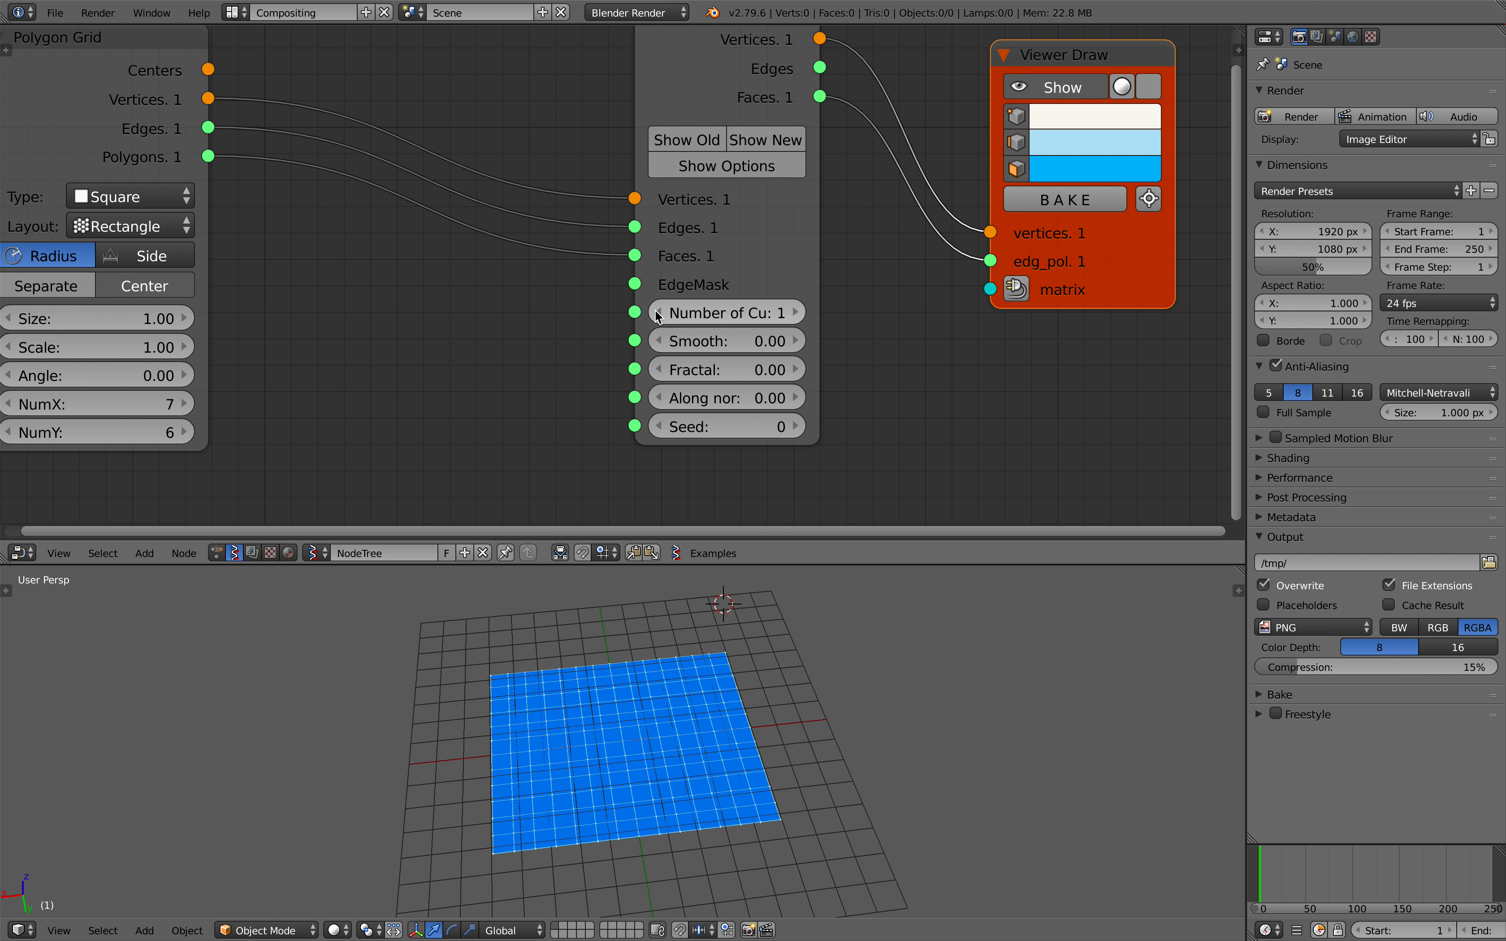
{"action": "middle_click_drag", "start_coordinate": [734, 622], "coordinate": [662, 604]}
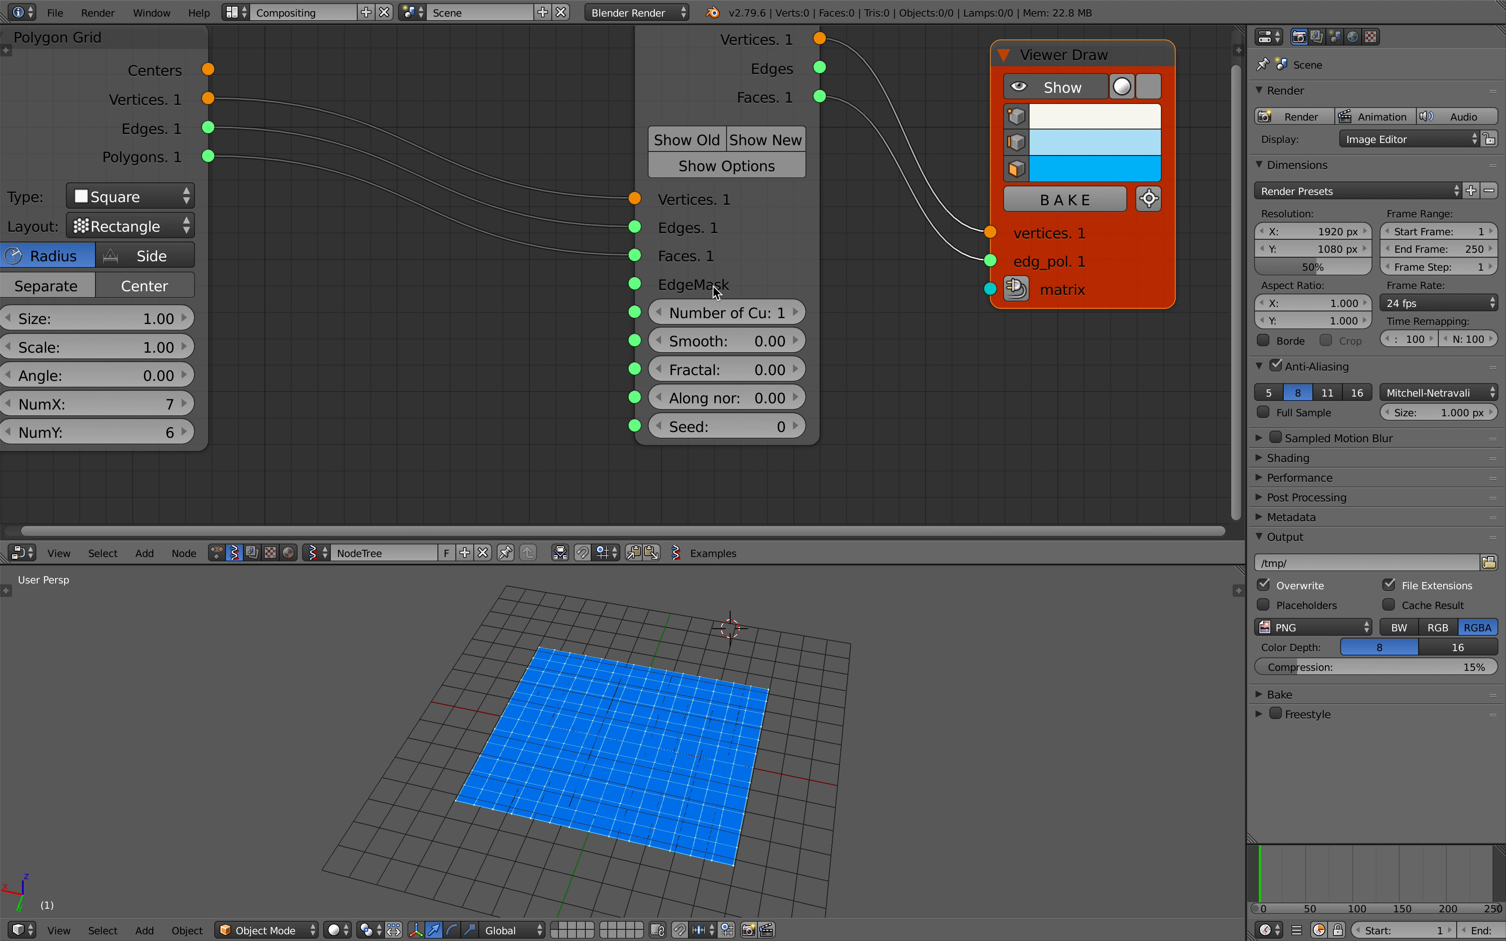
Reposition the Subdivide and Viewer Draw nodes and save over the existing file
{"action": "middle_click_drag", "start_coordinate": [554, 317], "coordinate": [567, 307]}
{"action": "middle_click_drag", "start_coordinate": [470, 292], "coordinate": [482, 274]}
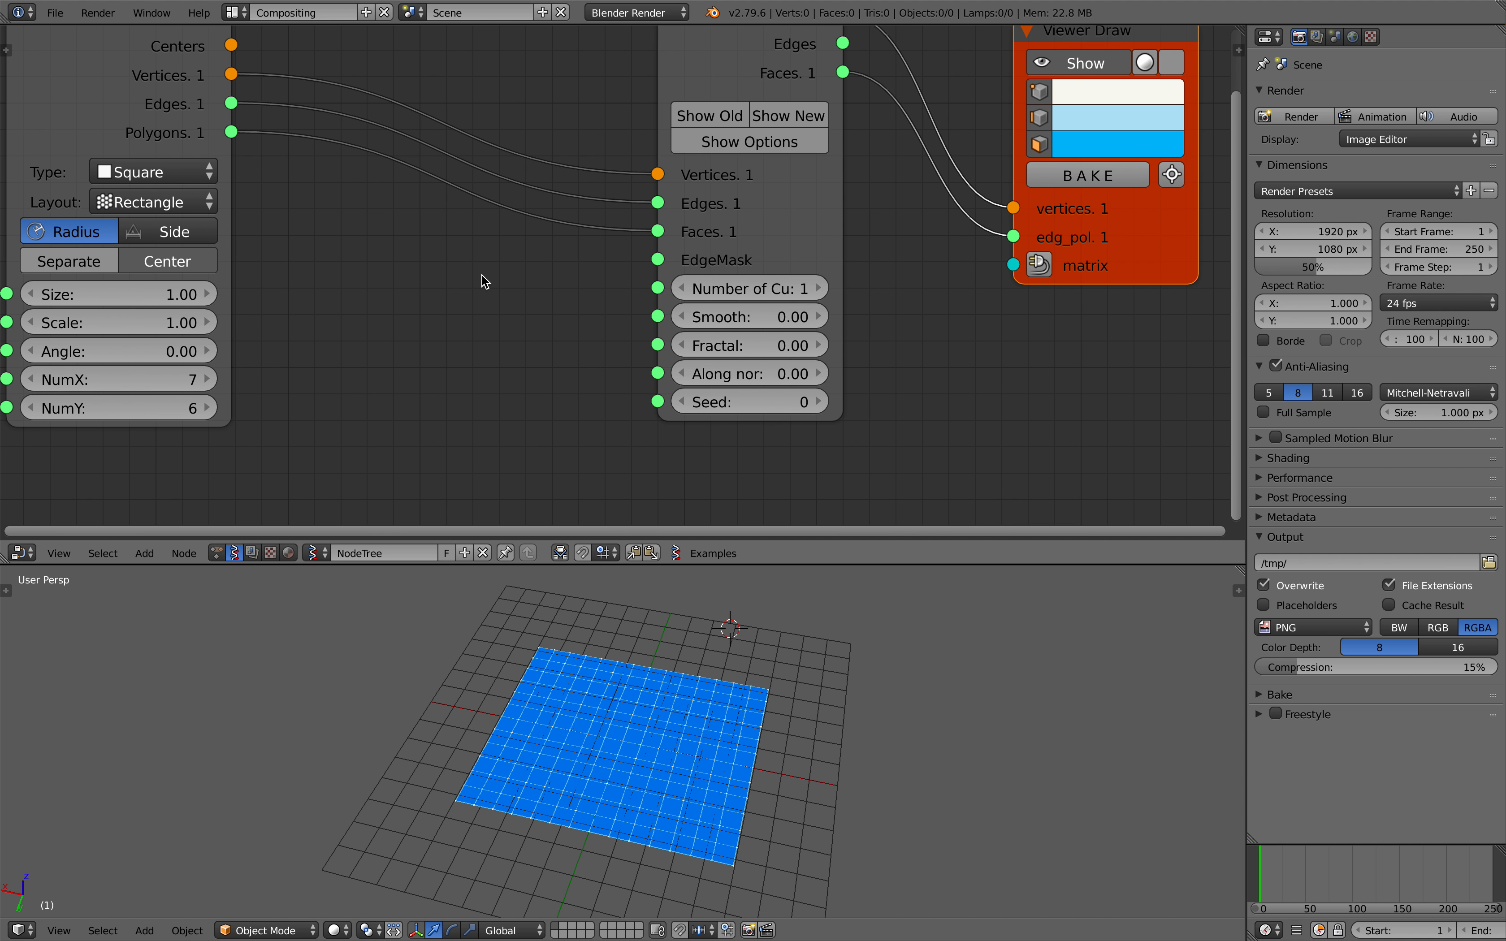
{"action": "scroll", "coordinate": [559, 283], "scroll_direction": "down", "scroll_amount": 2}
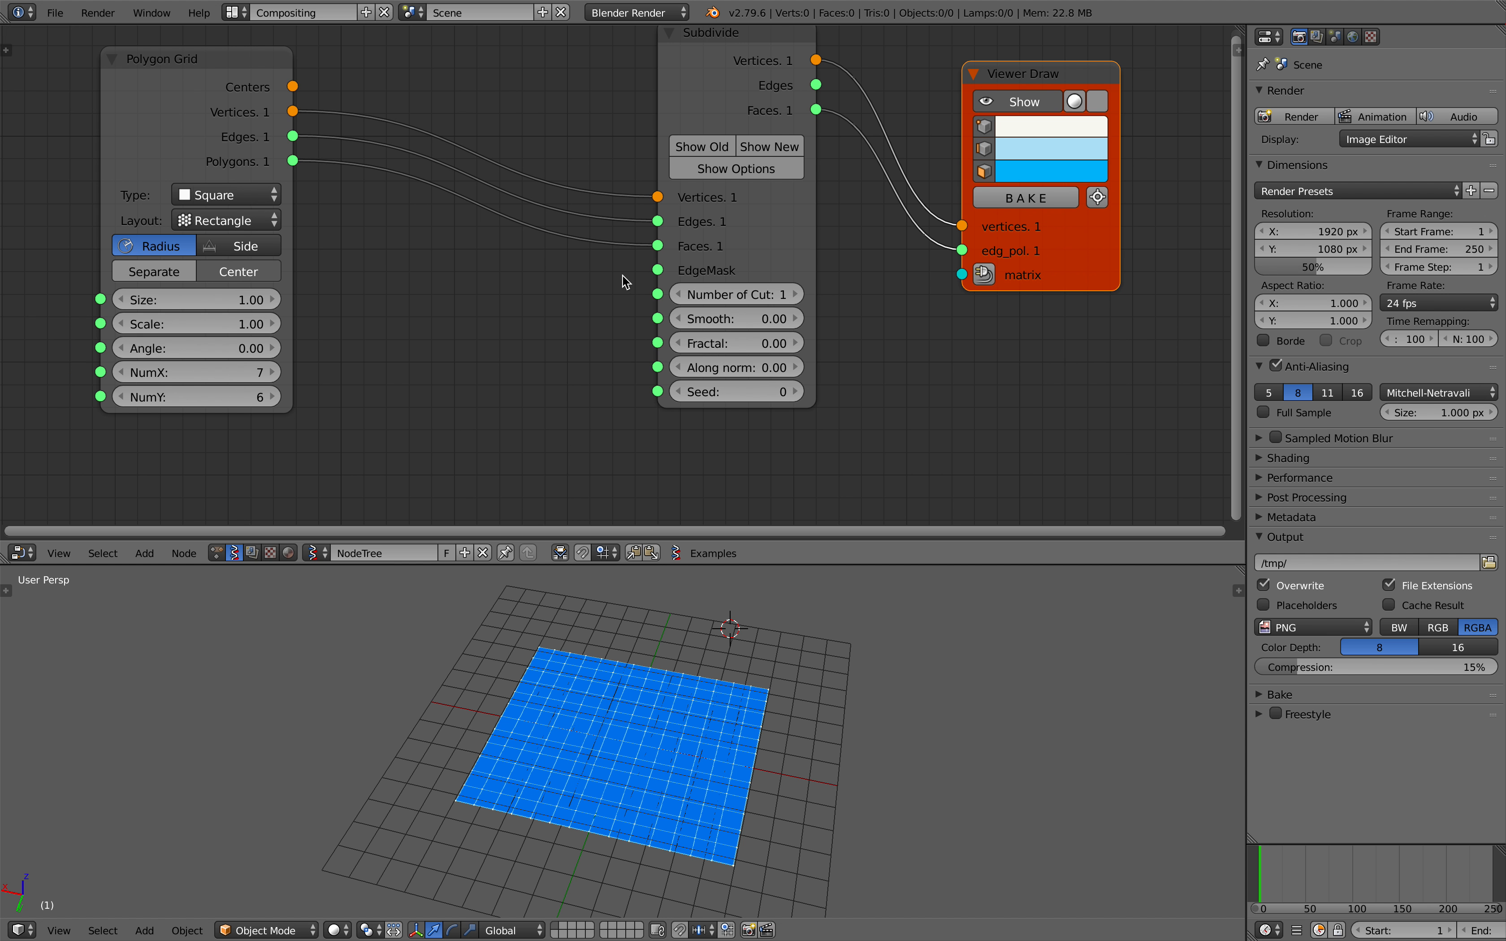
{"action": "left_click_drag", "start_coordinate": [689, 268], "coordinate": [668, 279]}
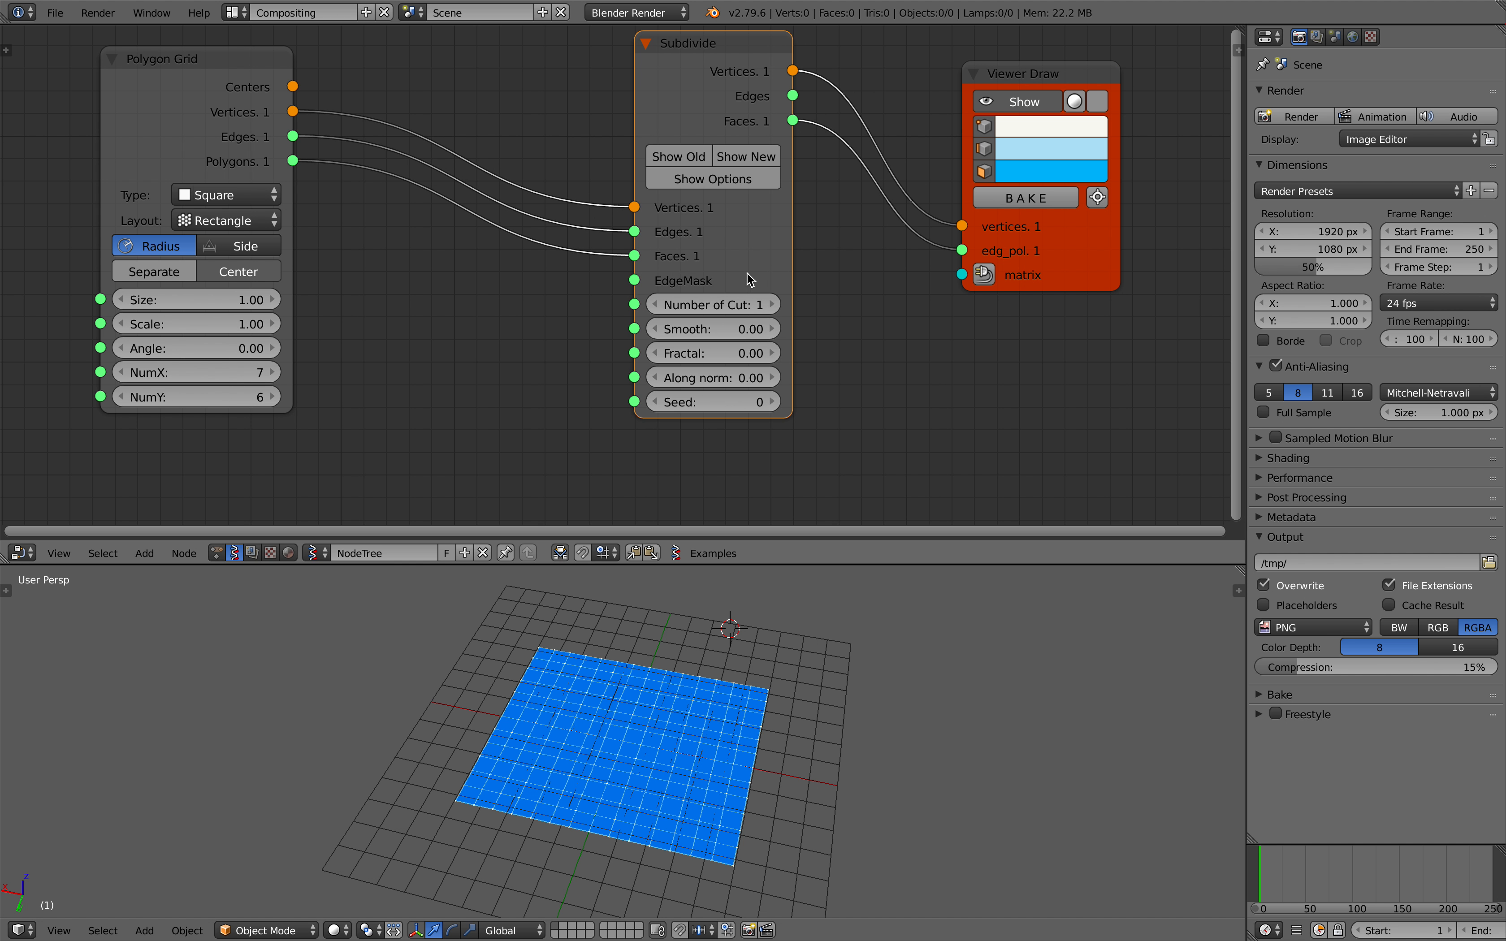
{"action": "left_click_drag", "start_coordinate": [749, 274], "coordinate": [767, 276]}
{"action": "left_click_drag", "start_coordinate": [1068, 277], "coordinate": [1060, 287]}
{"action": "key", "text": "ctrl+s"}
{"action": "left_click", "coordinate": [1060, 285]}
Add a Random Num Gen node between the Polygon Grid and Subdivide nodes
{"action": "middle_click_drag", "start_coordinate": [535, 325], "coordinate": [564, 303]}
{"action": "key", "text": "shift+a"}
{"action": "left_click", "coordinate": [511, 288]}
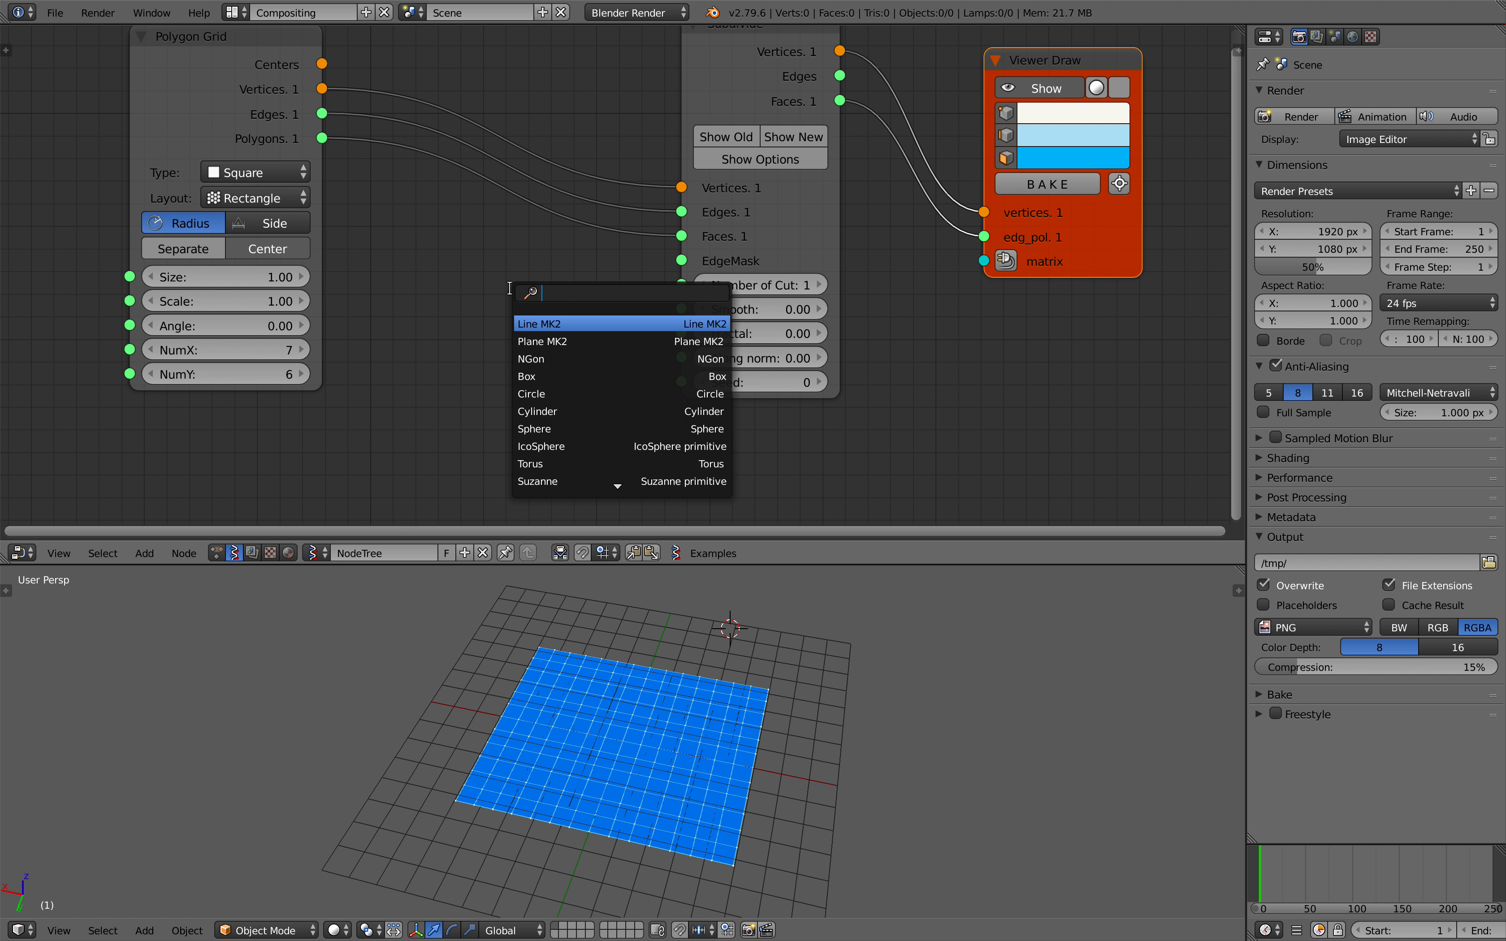
{"action": "type", "text": "random n"}
{"action": "key", "text": "Return"}
{"action": "left_click", "coordinate": [429, 274]}
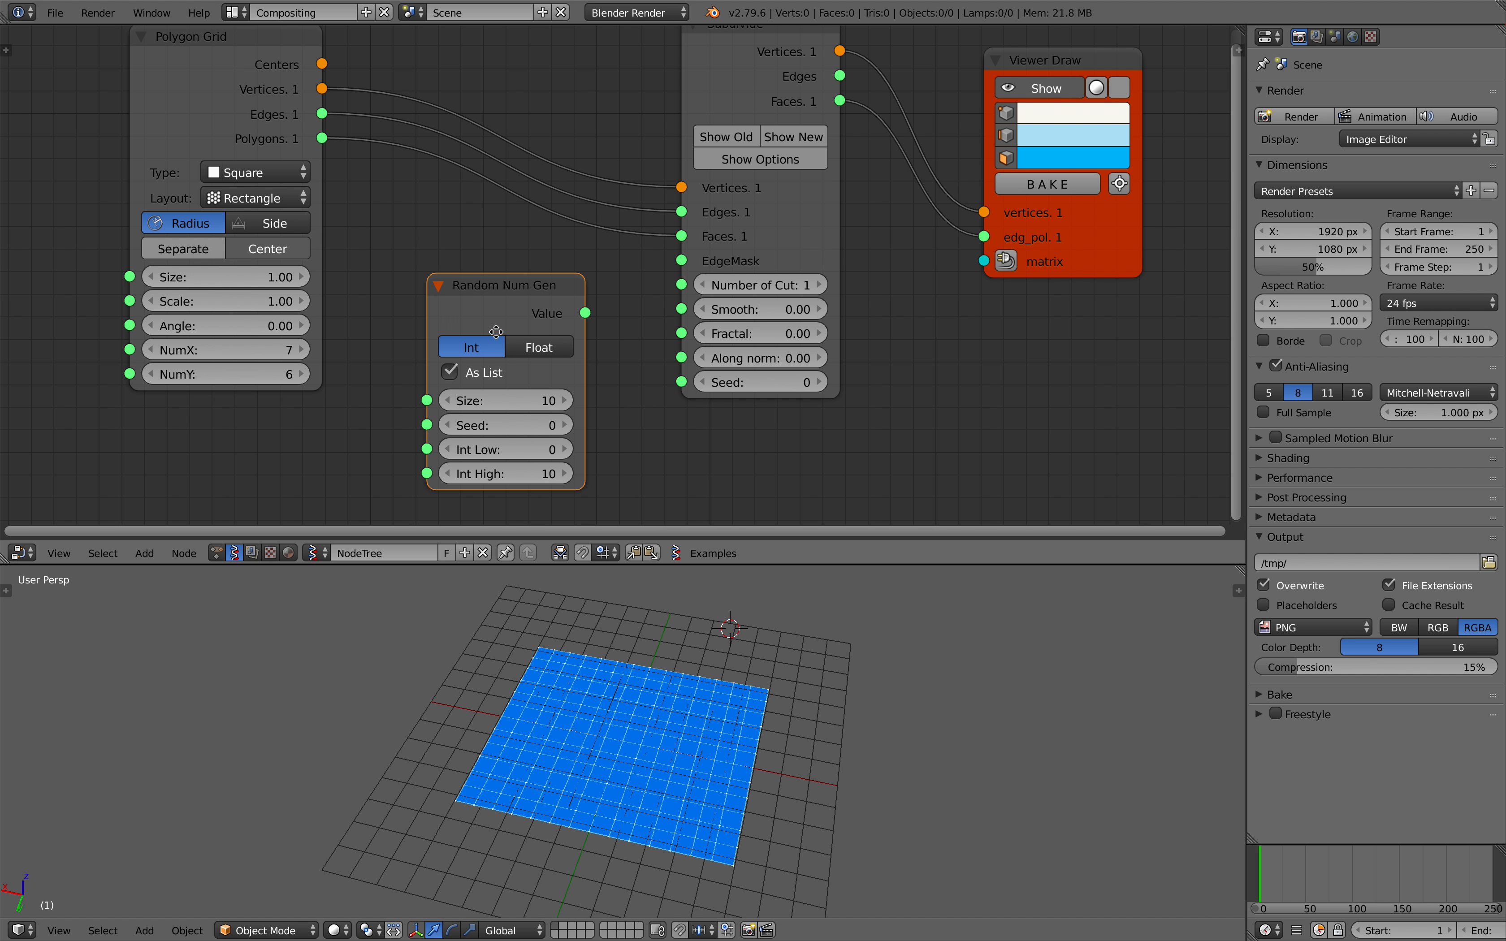
Set the Random Num Gen's Int High to 1 and shift the node closer to the Polygon Grid
{"action": "middle_click_drag", "start_coordinate": [496, 332], "coordinate": [477, 285]}
{"action": "key", "text": "Return"}
{"action": "left_click_drag", "start_coordinate": [495, 266], "coordinate": [435, 289]}
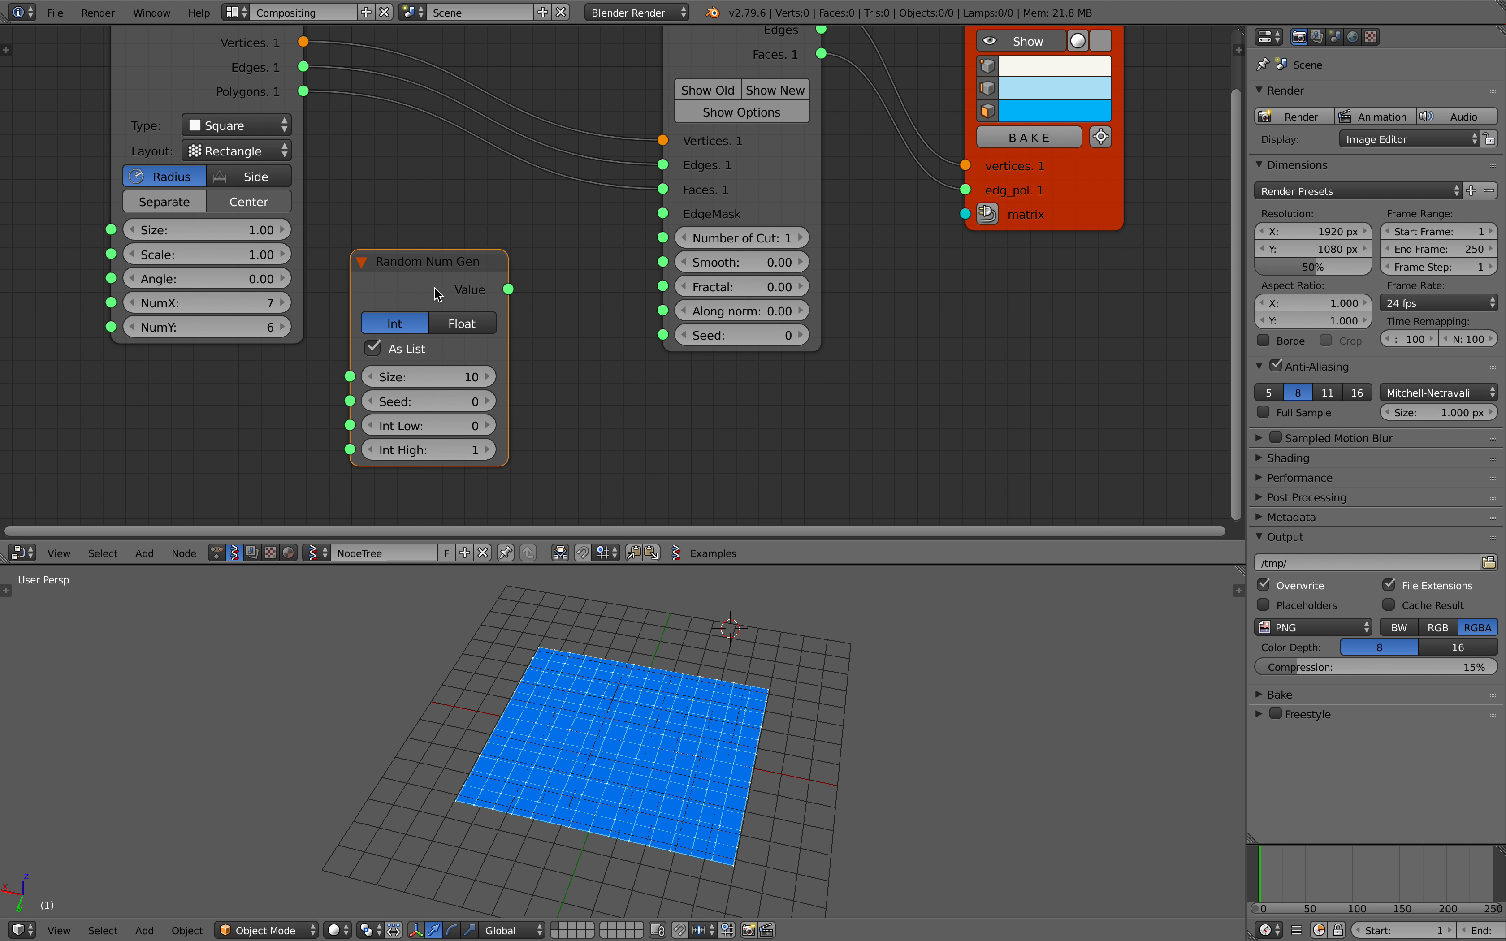
Add a Stethoscope MK2 node and connect the Random Num Gen's Value to it to inspect the generated list
{"action": "scroll", "coordinate": [468, 374], "scroll_direction": "up", "scroll_amount": 3}
{"action": "middle_click_drag", "start_coordinate": [468, 374], "coordinate": [416, 293]}
{"action": "key", "text": "alt+space"}
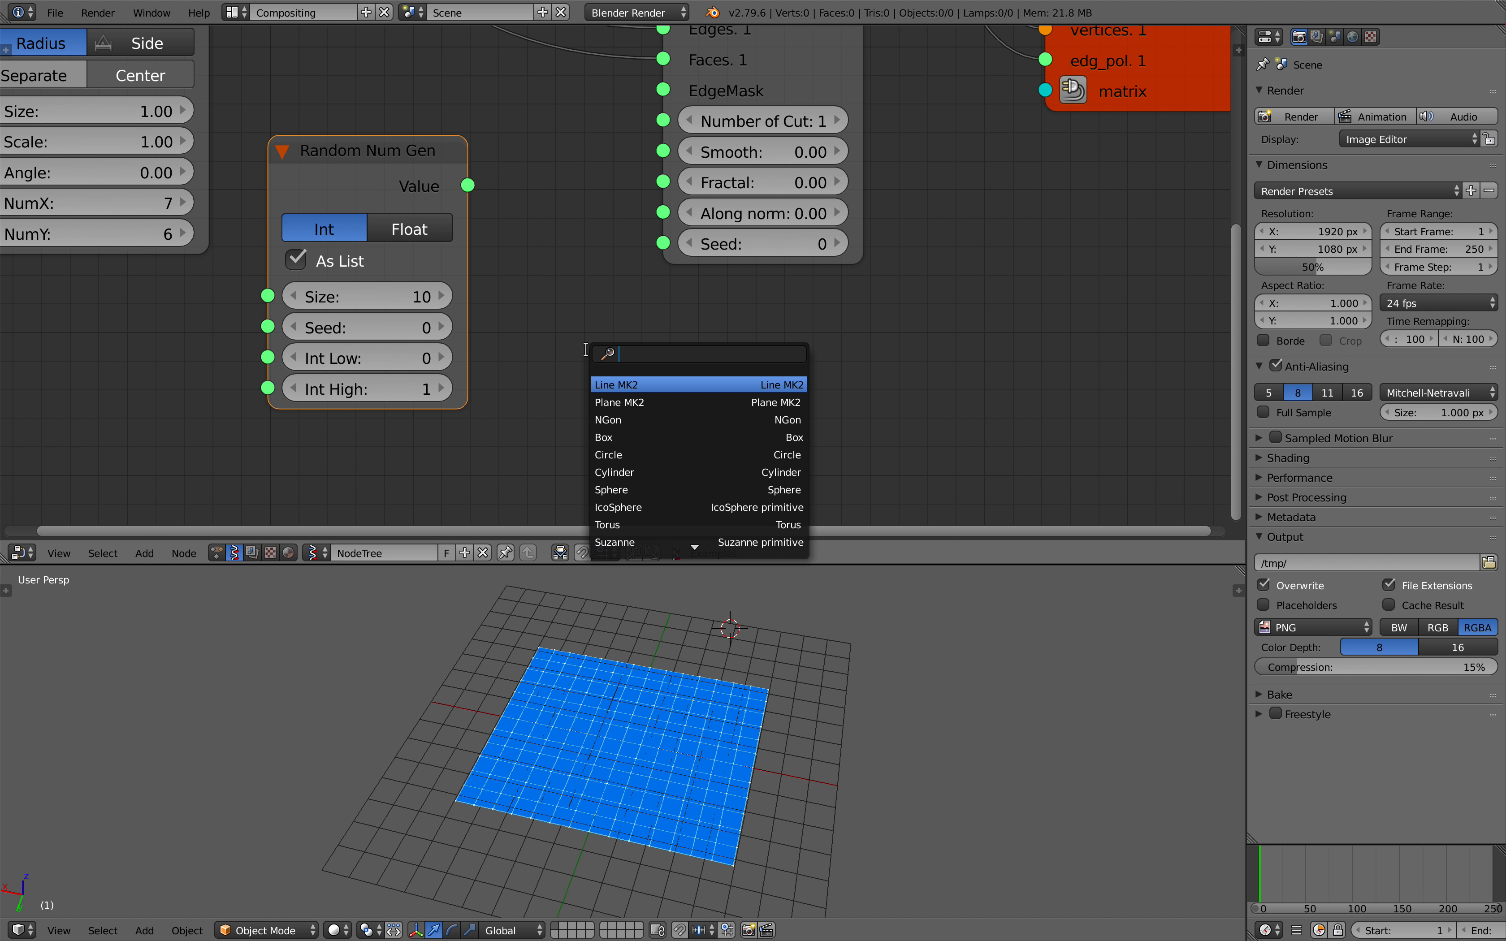
{"action": "type", "text": "ste"}
{"action": "left_click", "coordinate": [636, 397]}
{"action": "left_click", "coordinate": [615, 274]}
{"action": "scroll", "coordinate": [615, 273], "scroll_direction": "down", "scroll_amount": 1}
{"action": "left_click_drag", "start_coordinate": [492, 201], "coordinate": [603, 478]}
{"action": "left_click_drag", "start_coordinate": [675, 284], "coordinate": [695, 329]}
{"action": "middle_click_drag", "start_coordinate": [594, 120], "coordinate": [565, 210]}
{"action": "scroll", "coordinate": [565, 210], "scroll_direction": "up", "scroll_amount": 3}
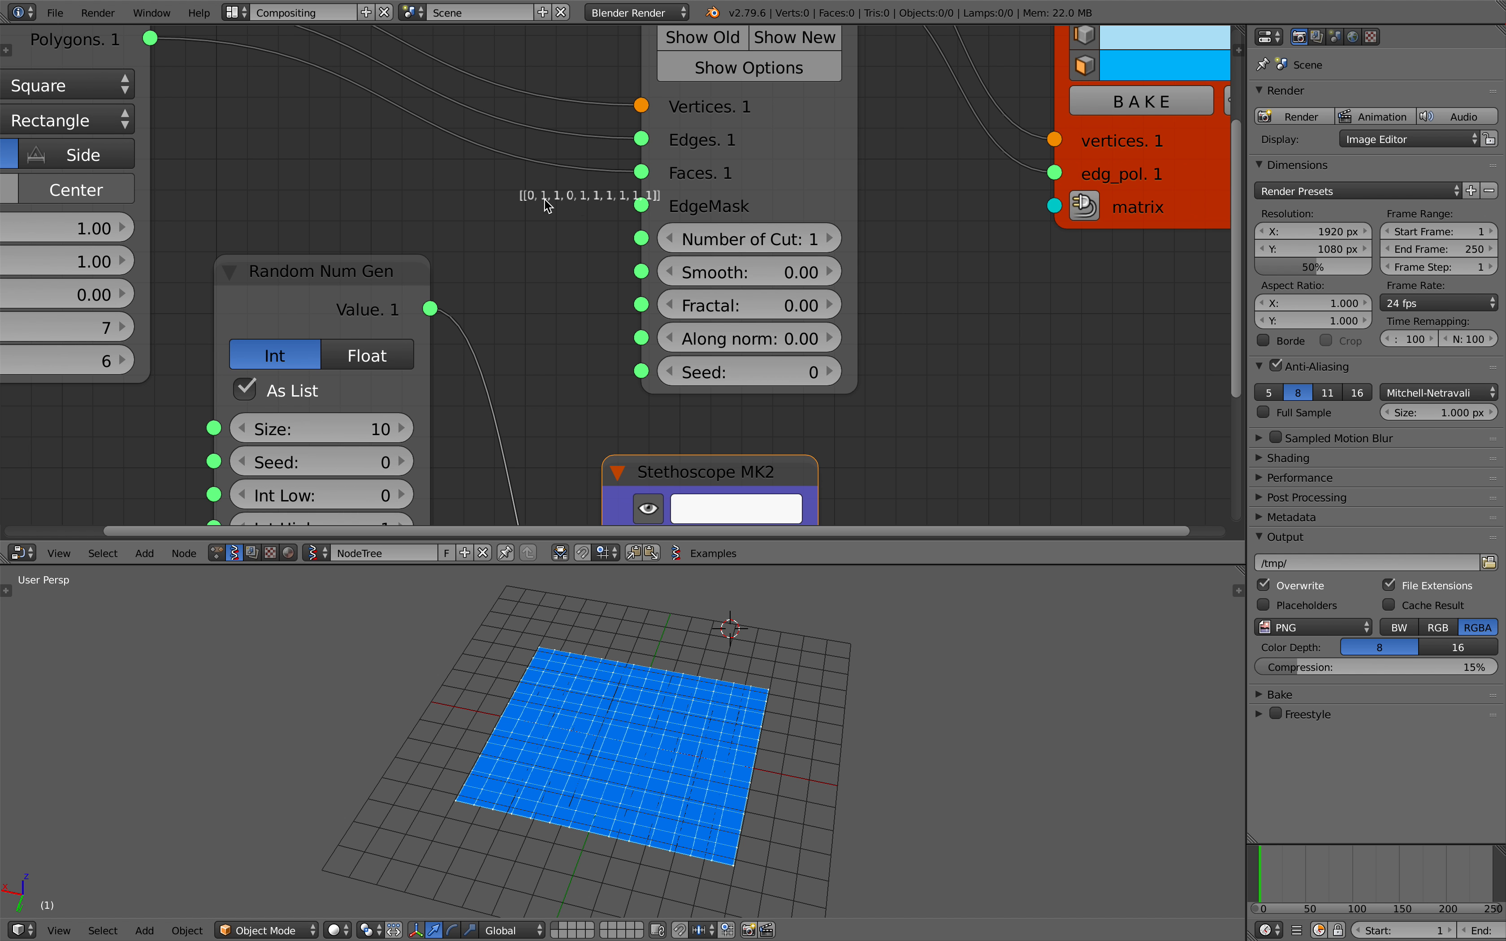
Link the Random Num Gen's Value output to the Subdivide node's EdgeMask input
{"action": "scroll", "coordinate": [555, 198], "scroll_direction": "down", "scroll_amount": 2}
{"action": "middle_click_drag", "start_coordinate": [489, 275], "coordinate": [511, 196]}
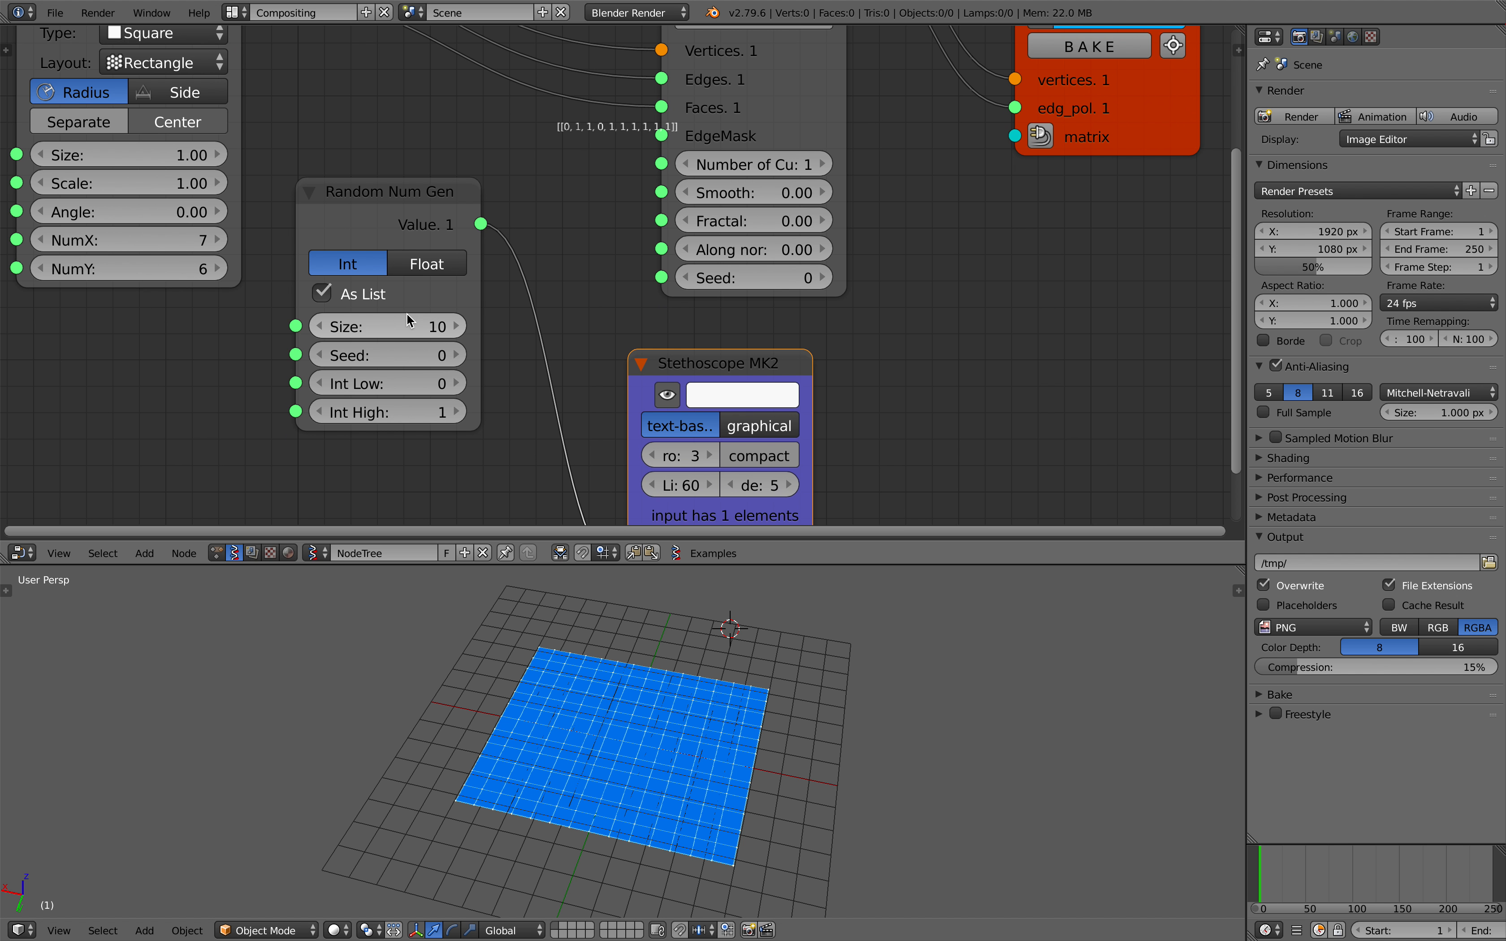
{"action": "scroll", "coordinate": [448, 208], "scroll_direction": "down", "scroll_amount": 1}
{"action": "middle_click_drag", "start_coordinate": [445, 249], "coordinate": [399, 309]}
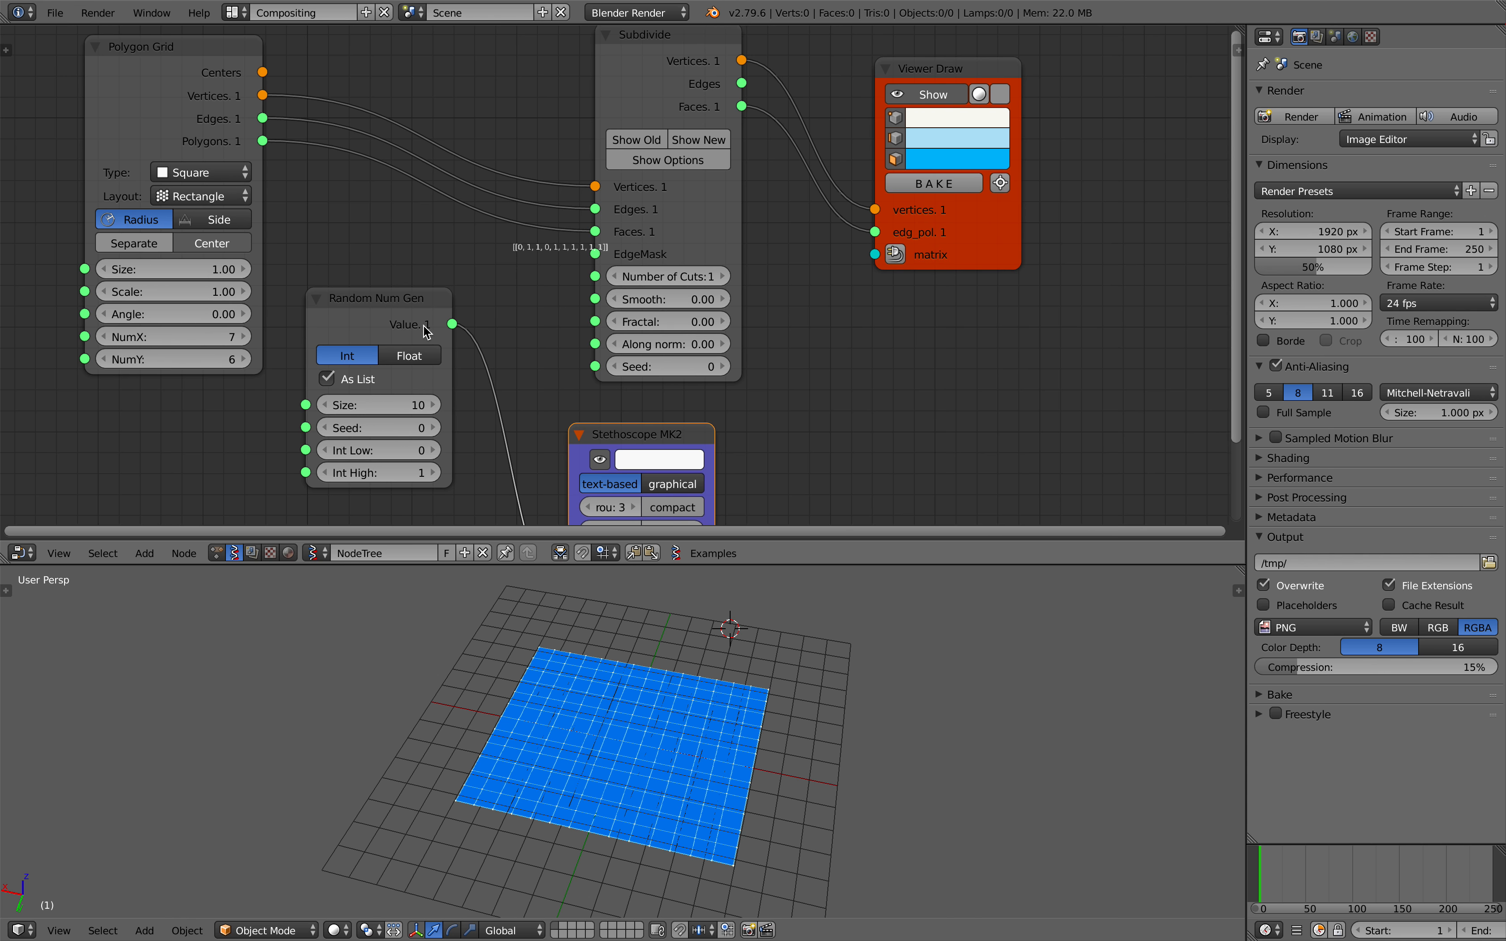
{"action": "left_click_drag", "start_coordinate": [453, 324], "coordinate": [462, 293]}
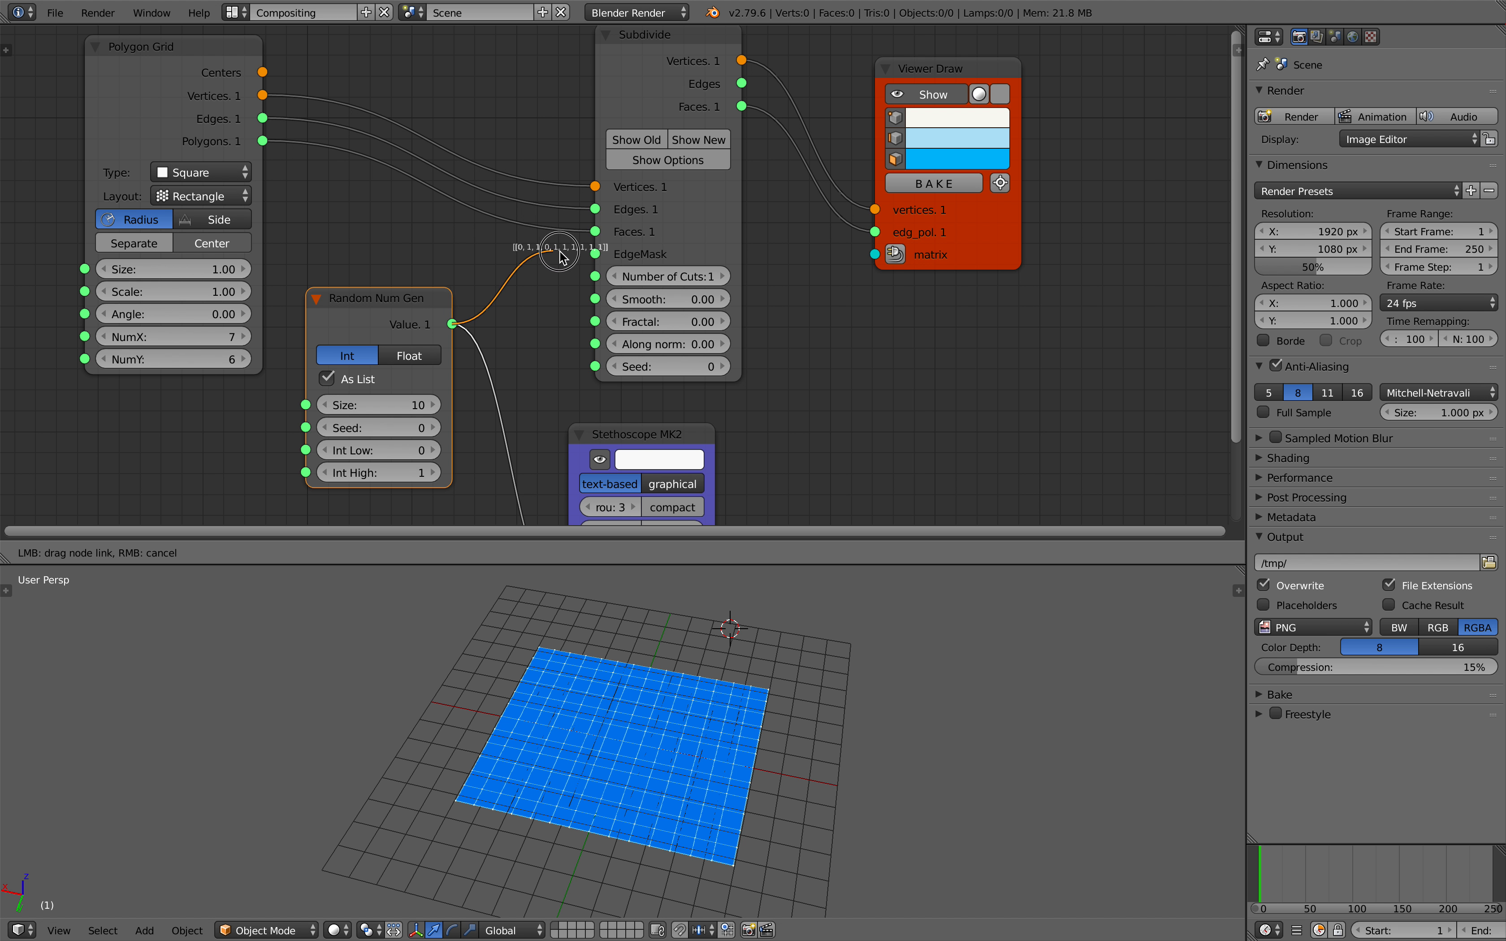
{"action": "left_click_drag", "start_coordinate": [560, 255], "coordinate": [596, 266]}
Delete the Stethoscope MK2 node
{"action": "left_click", "coordinate": [629, 429]}
{"action": "key", "text": "x"}
{"action": "middle_click_drag", "start_coordinate": [711, 688], "coordinate": [786, 742]}
{"action": "scroll", "coordinate": [787, 743], "scroll_direction": "up", "scroll_amount": 2}
{"action": "left_click", "coordinate": [908, 719]}
{"action": "middle_click_drag", "start_coordinate": [908, 719], "coordinate": [844, 677]}
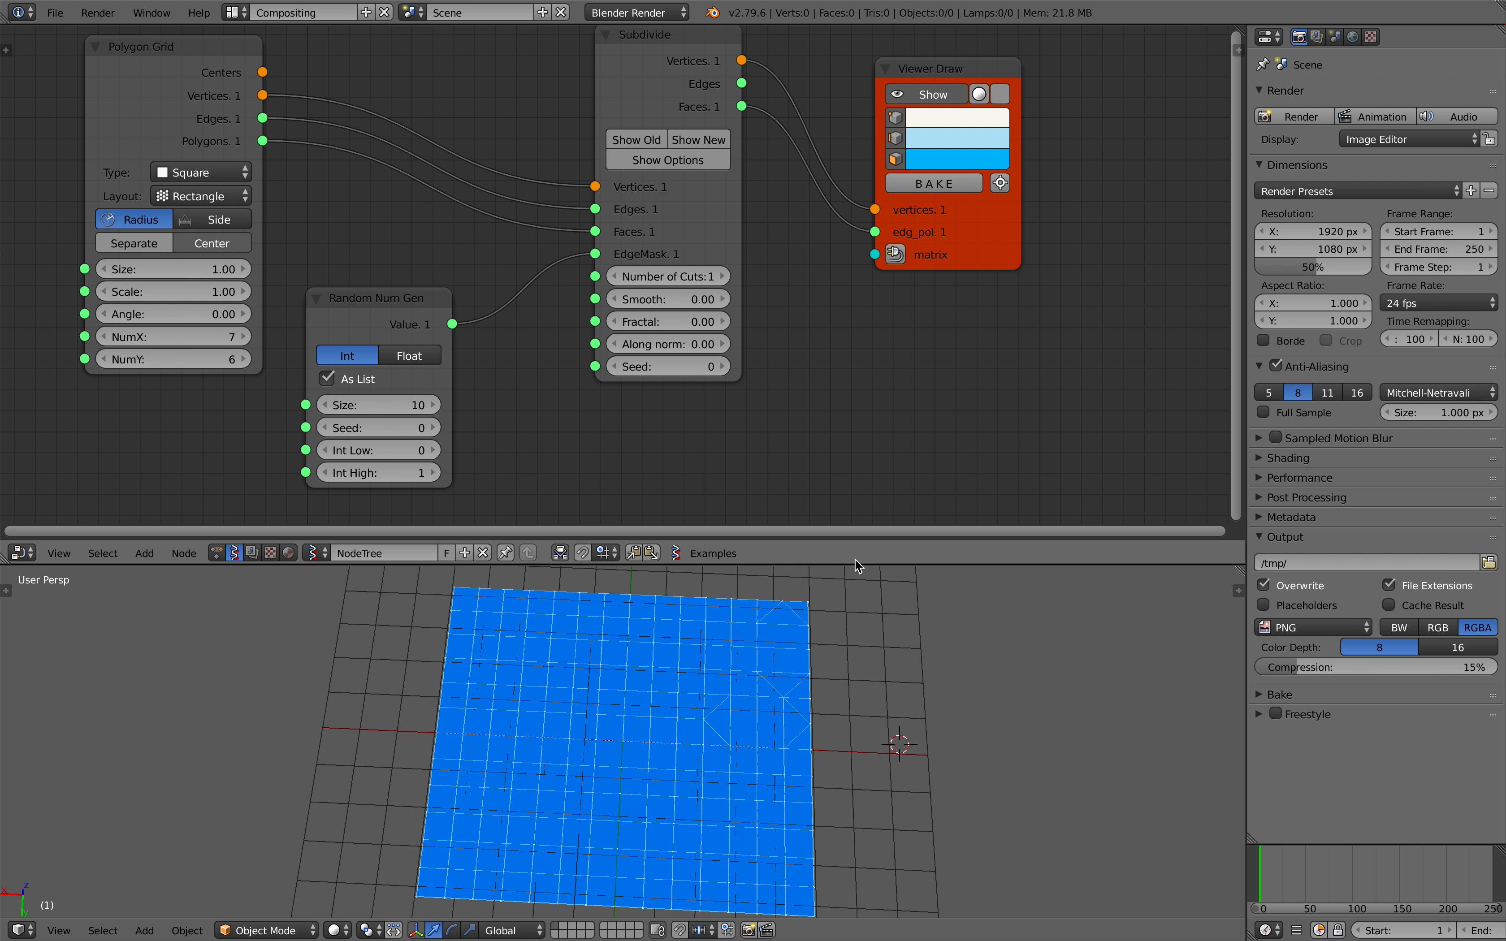
Enlarge the 3D viewport at the node editor's expense and save over pattern_001.blend
{"action": "left_click_drag", "start_coordinate": [857, 563], "coordinate": [857, 372]}
{"action": "middle_click_drag", "start_coordinate": [839, 524], "coordinate": [813, 489]}
{"action": "key", "text": "ctrl+s"}
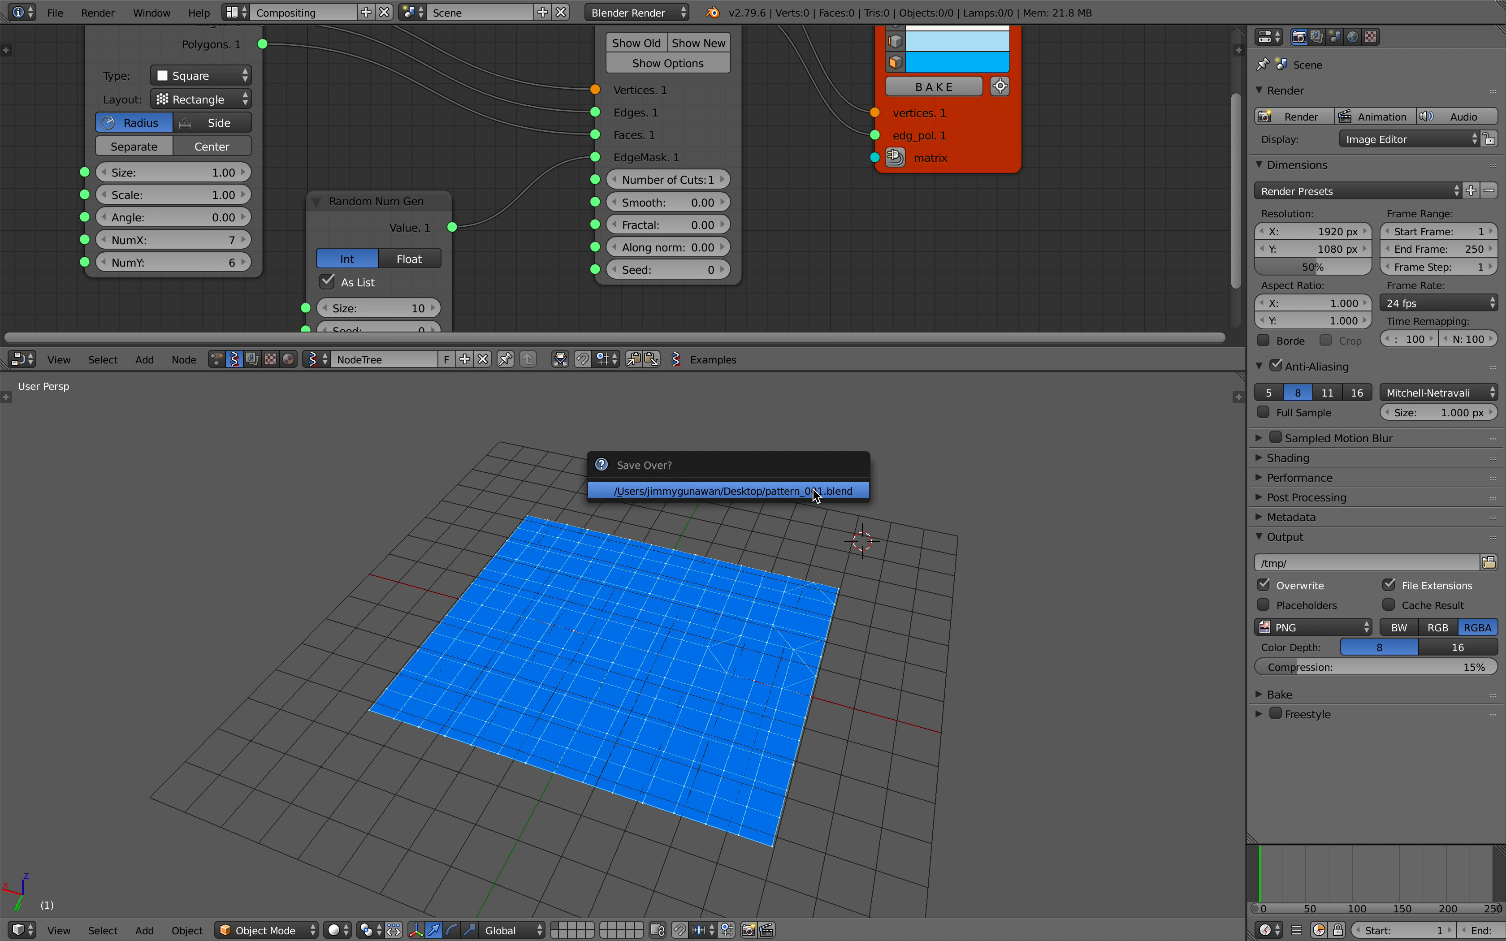
{"action": "left_click", "coordinate": [813, 490]}
Open the 3D viewport's properties sidebar and look through its display settings
{"action": "middle_click_drag", "start_coordinate": [741, 527], "coordinate": [758, 529]}
{"action": "left_click", "coordinate": [1238, 397]}
{"action": "scroll", "coordinate": [1146, 682], "scroll_direction": "down", "scroll_amount": 3}
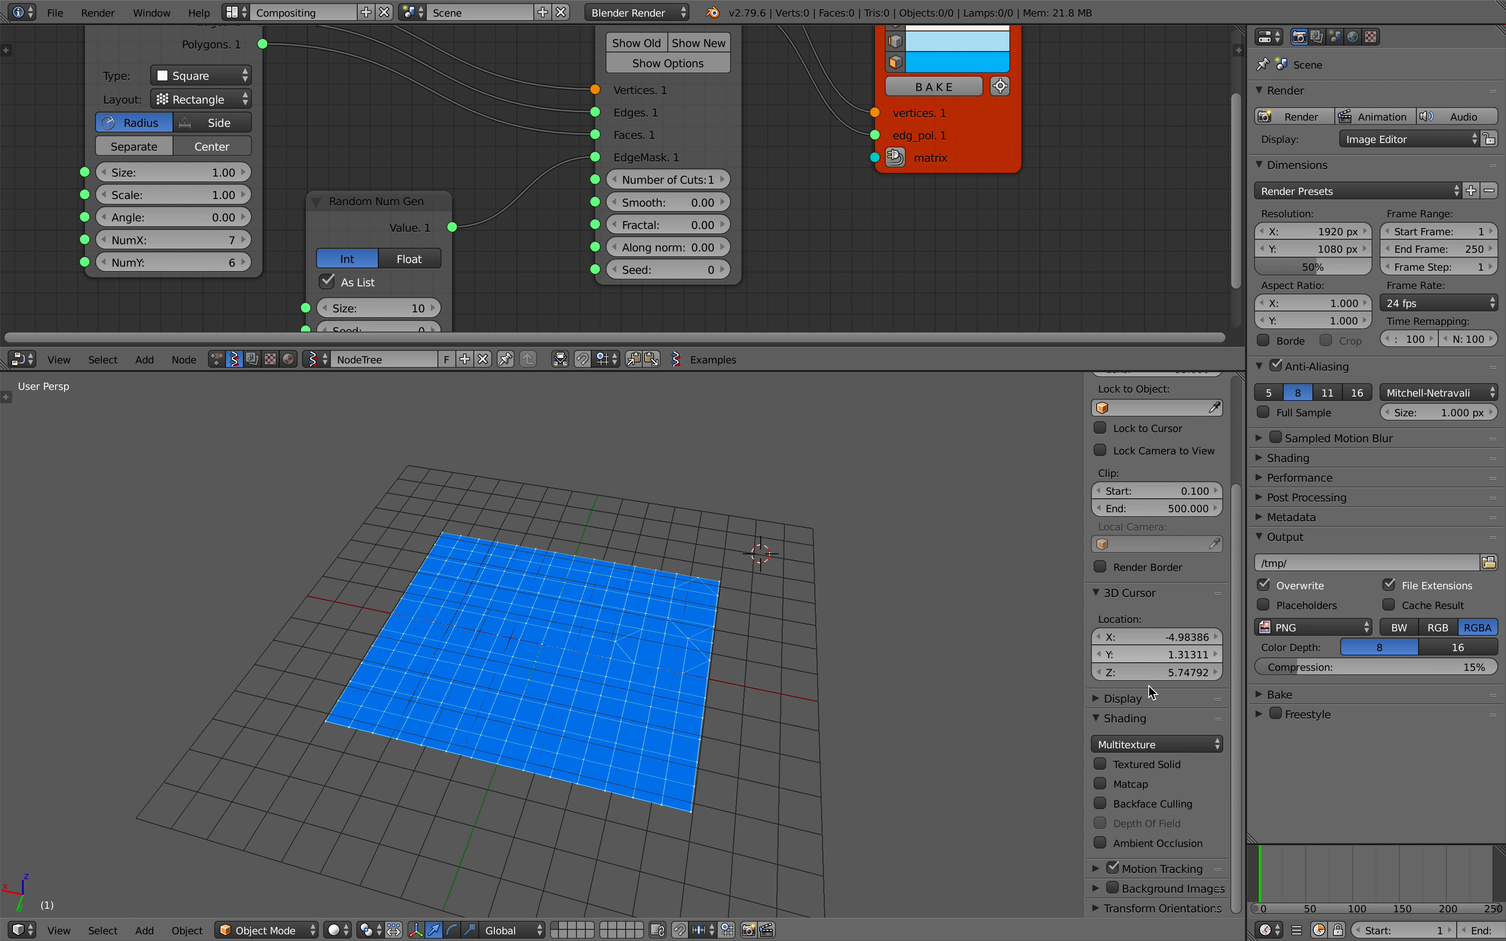
Search for a 3dview Props node and place it below the Viewer Draw node
{"action": "middle_click_drag", "start_coordinate": [984, 238], "coordinate": [958, 226]}
{"action": "key", "text": "shift+a"}
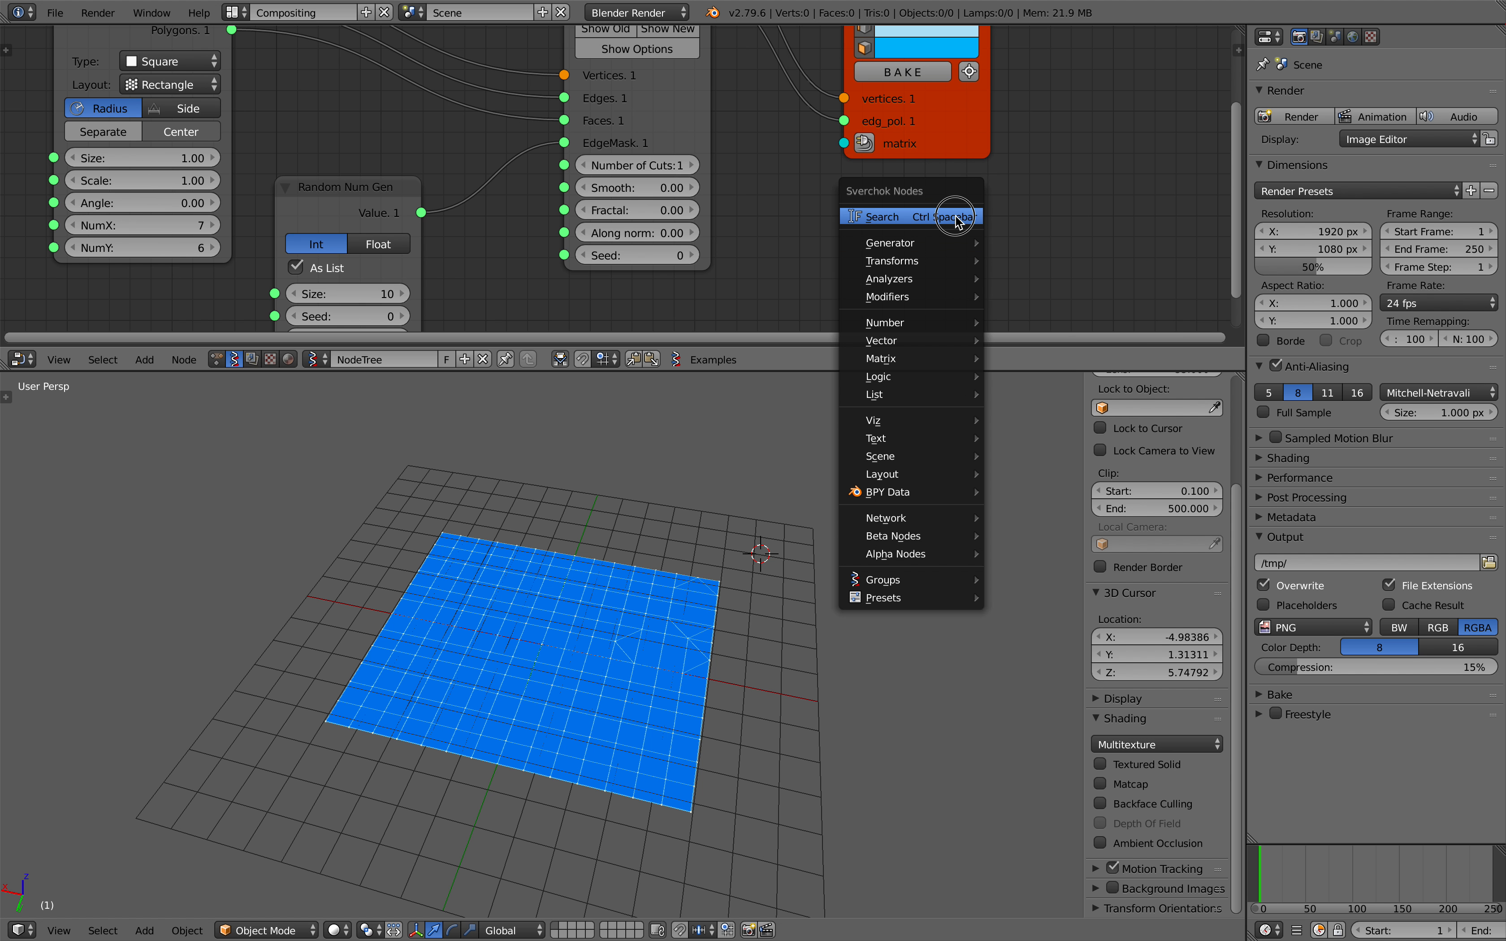
{"action": "left_click", "coordinate": [952, 216]}
{"action": "type", "text": "3d"}
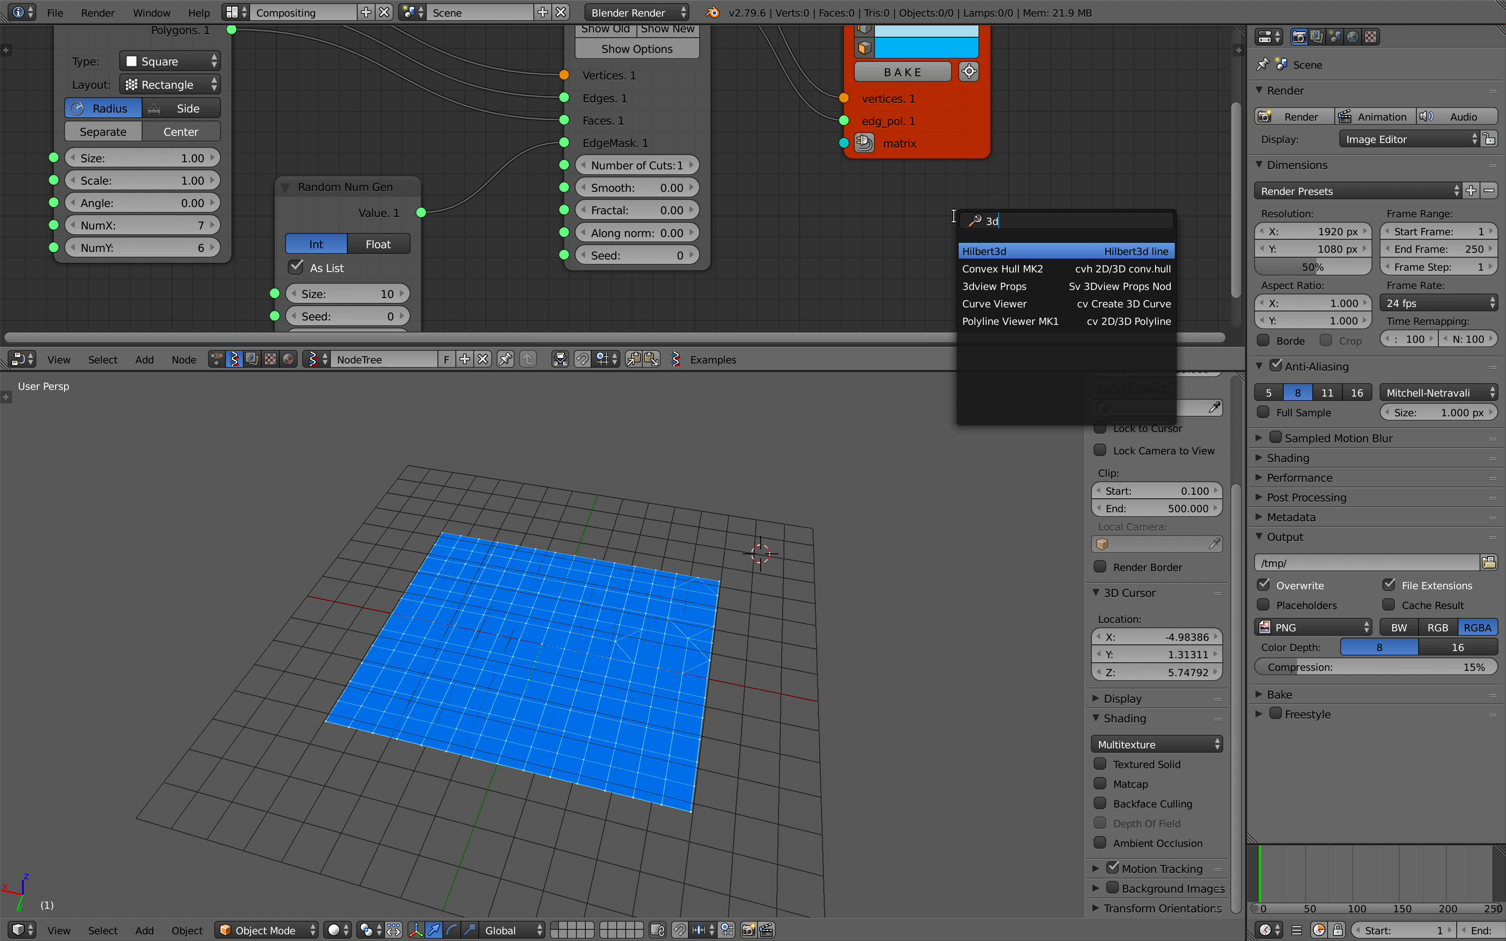
{"action": "key", "text": "Down"}
{"action": "key", "text": "Down"}
{"action": "key", "text": "Down"}
{"action": "key", "text": "Up"}
{"action": "key", "text": "Return"}
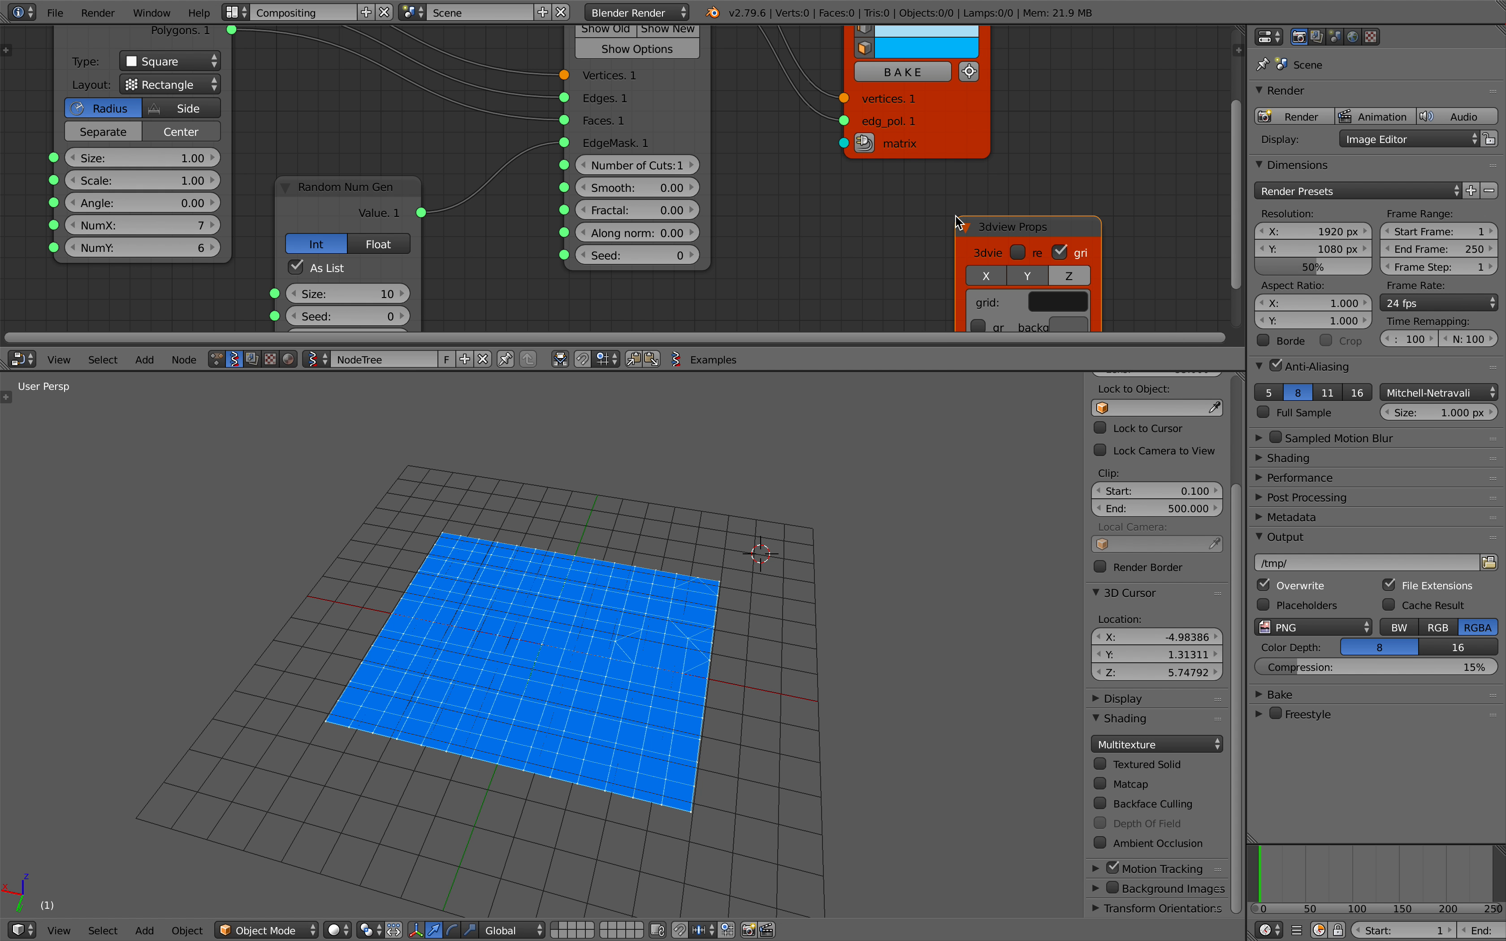
{"action": "left_click", "coordinate": [887, 207]}
{"action": "middle_click_drag", "start_coordinate": [887, 207], "coordinate": [887, 163]}
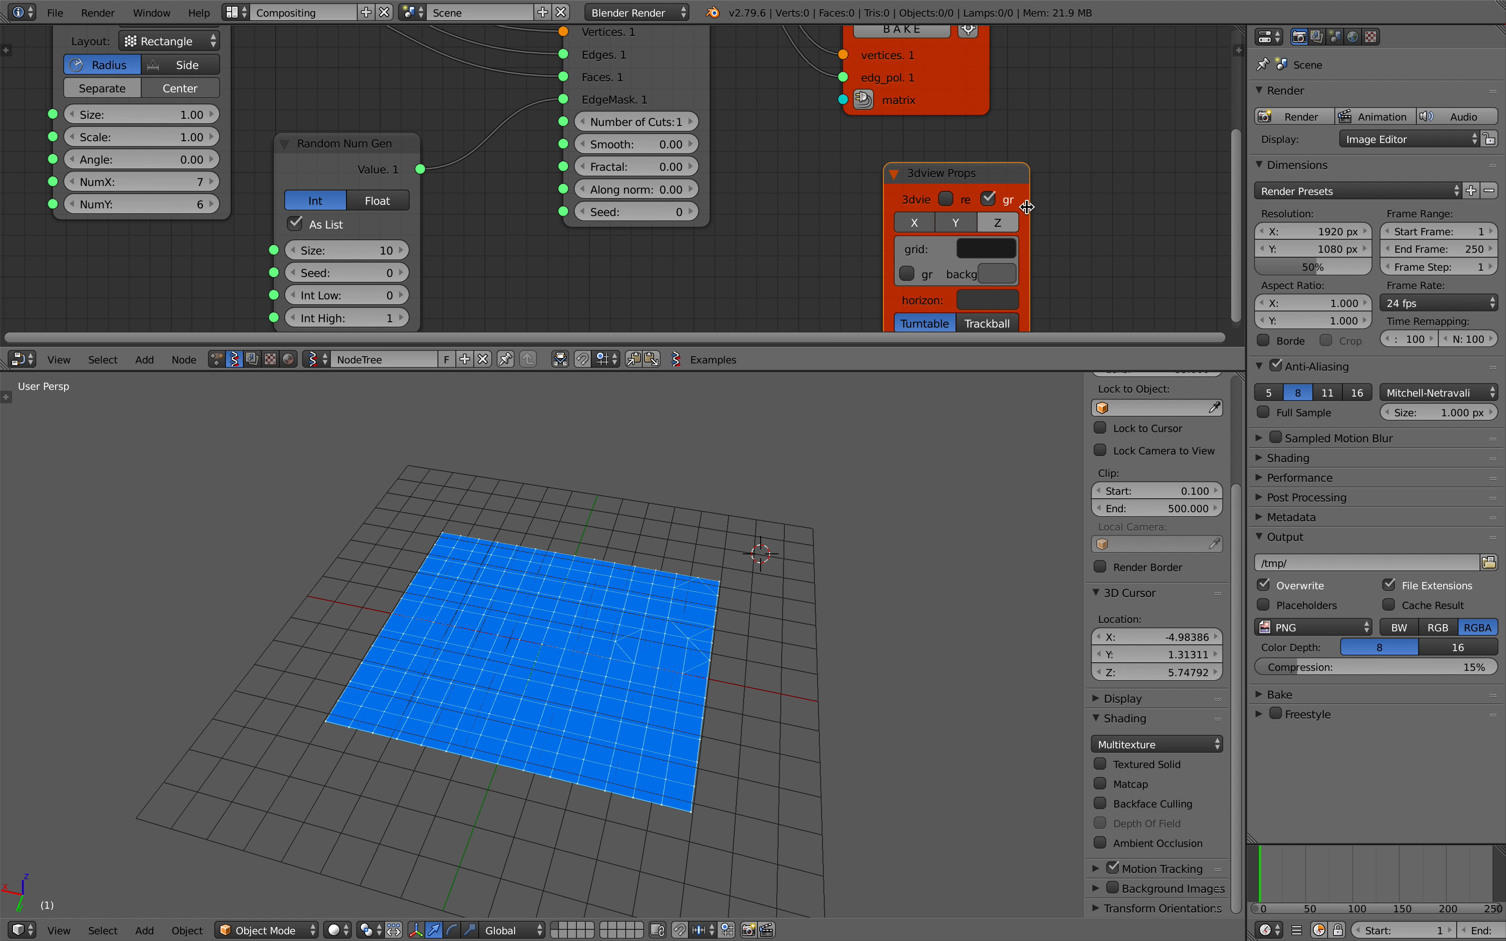
Turn off the grid in a widened 3dview Props node and hide the viewport's properties sidebar
{"action": "left_click_drag", "start_coordinate": [1026, 207], "coordinate": [1136, 208]}
{"action": "left_click", "coordinate": [1058, 199]}
{"action": "left_click", "coordinate": [1058, 199]}
{"action": "left_click", "coordinate": [1058, 199]}
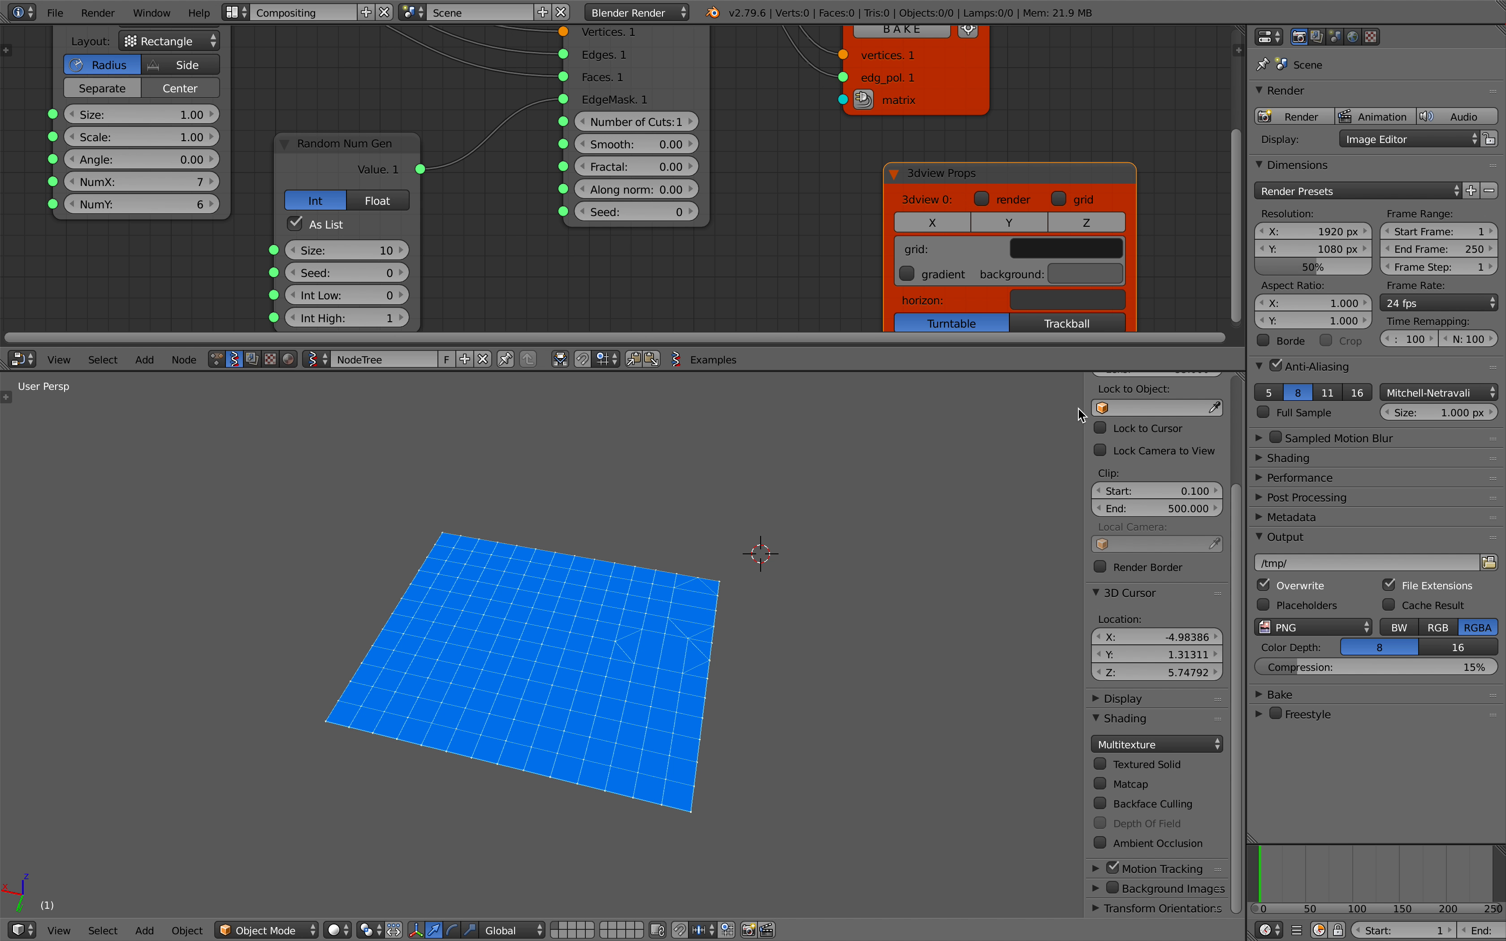
{"action": "key", "text": "n"}
{"action": "left_click", "coordinate": [1096, 558]}
{"action": "middle_click_drag", "start_coordinate": [1096, 557], "coordinate": [1077, 565]}
Move the 3dview Props node aside and switch off both its render and grid options
{"action": "scroll", "coordinate": [840, 296], "scroll_direction": "down", "scroll_amount": 8}
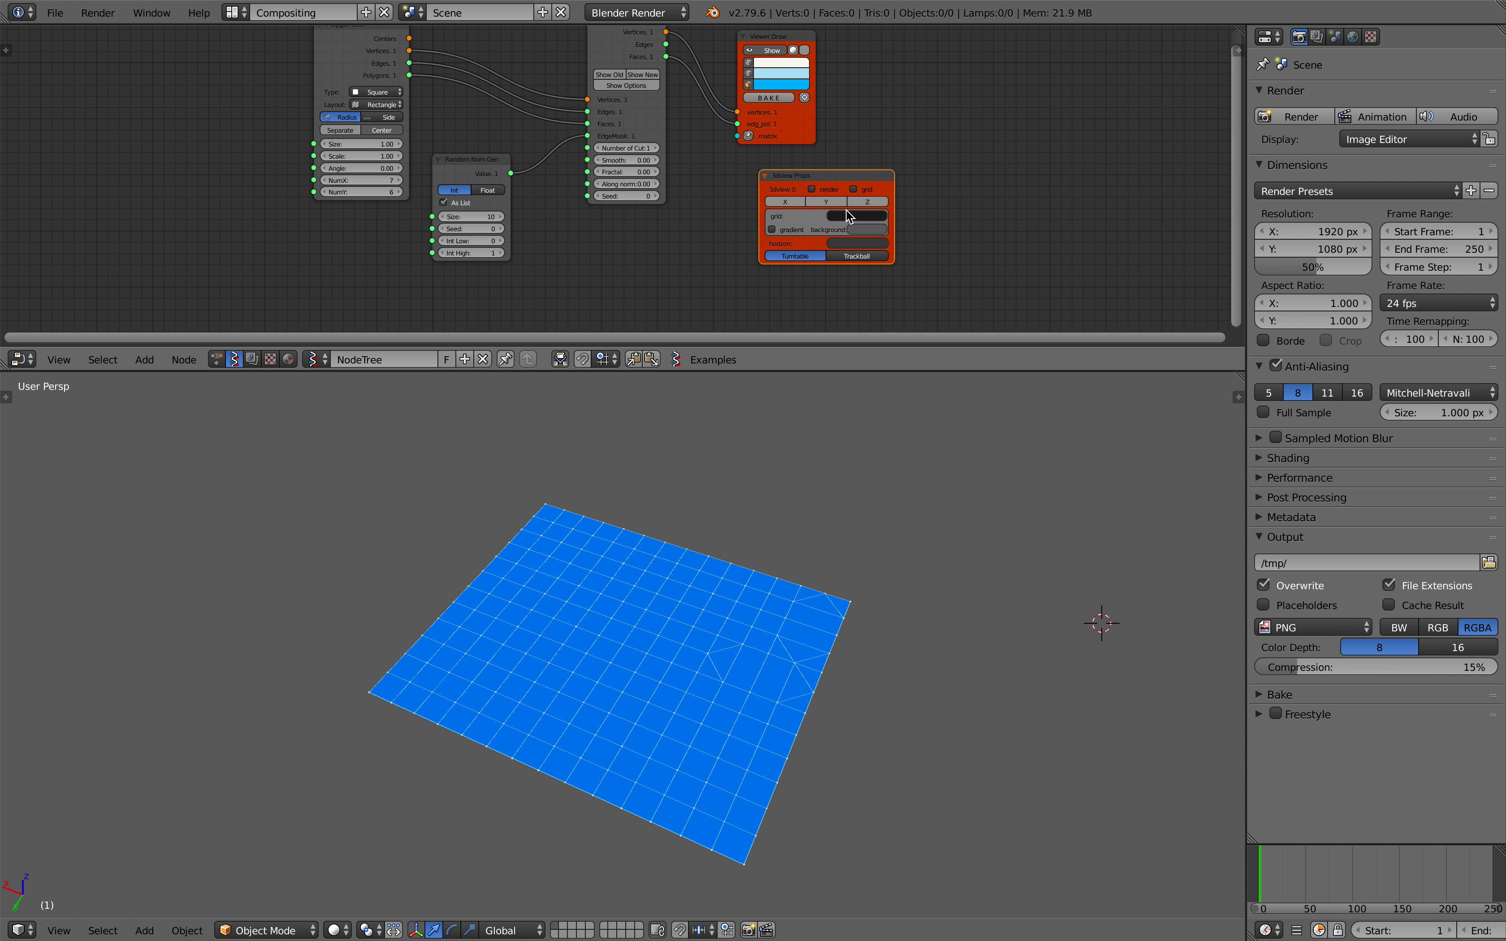
{"action": "scroll", "coordinate": [855, 181], "scroll_direction": "up", "scroll_amount": 3}
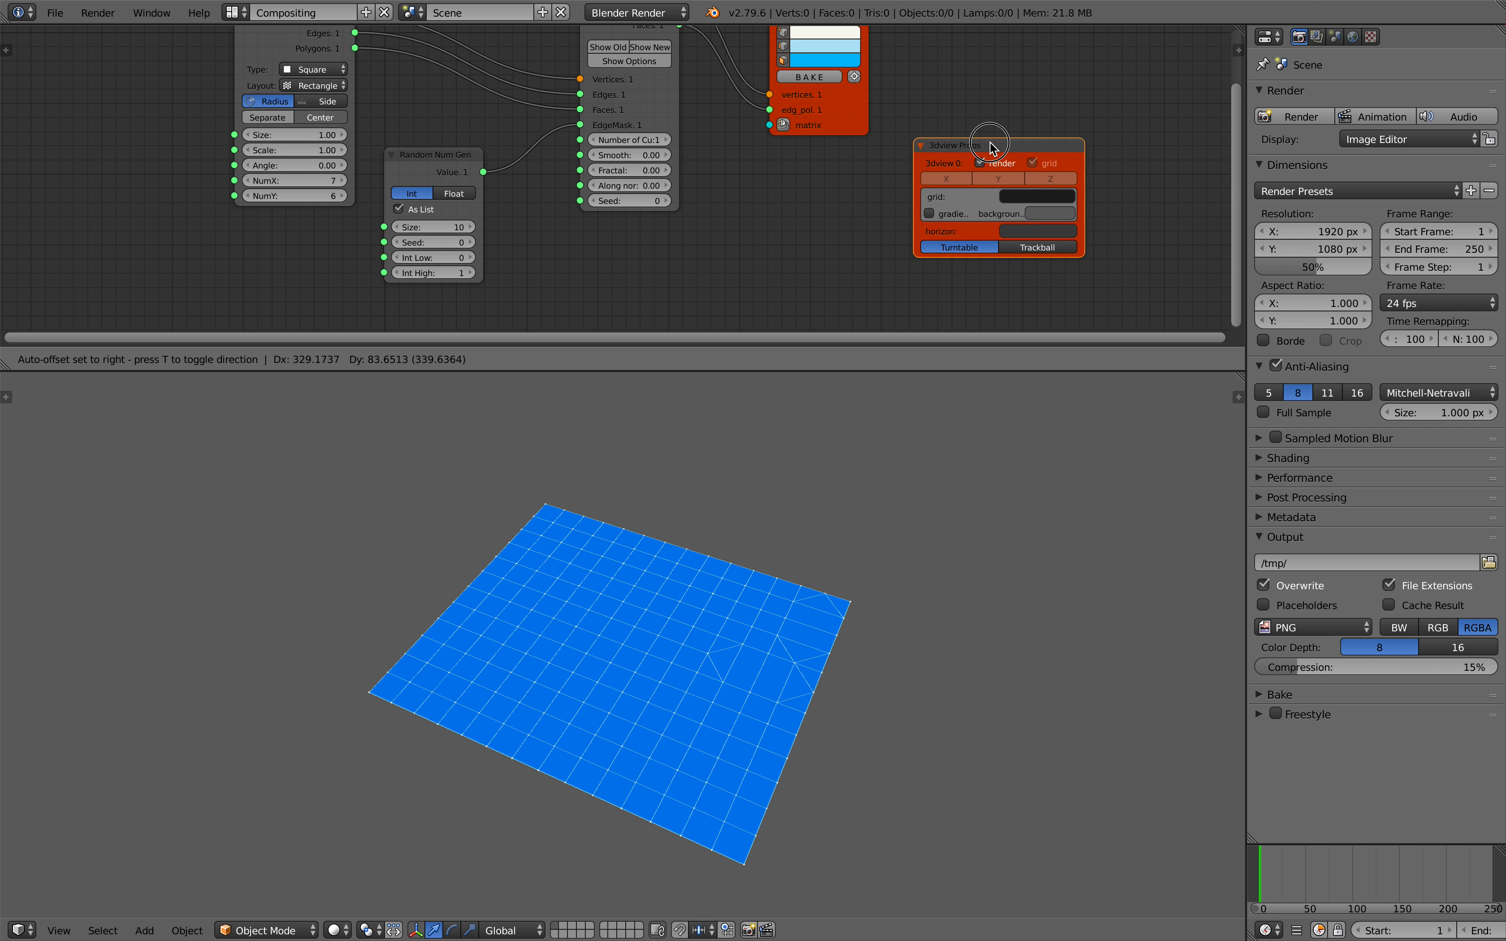
{"action": "left_click", "coordinate": [1053, 154]}
{"action": "scroll", "coordinate": [902, 479], "scroll_direction": "up", "scroll_amount": 2}
{"action": "middle_click_drag", "start_coordinate": [875, 492], "coordinate": [918, 482]}
{"action": "left_click", "coordinate": [1117, 154]}
Save the node setup over the existing file
{"action": "mouse_move", "coordinate": [871, 573]}
{"action": "middle_mouse_down"}
{"action": "mouse_move", "coordinate": [907, 561]}
{"action": "mouse_move", "coordinate": [880, 565]}
{"action": "mouse_move", "coordinate": [894, 578]}
{"action": "middle_mouse_up"}
{"action": "scroll", "coordinate": [880, 565], "scroll_direction": "down", "scroll_amount": 1}
{"action": "key", "text": "ctrl+s"}
{"action": "left_click", "coordinate": [893, 578]}
{"action": "middle_click_drag", "start_coordinate": [847, 451], "coordinate": [622, 605]}
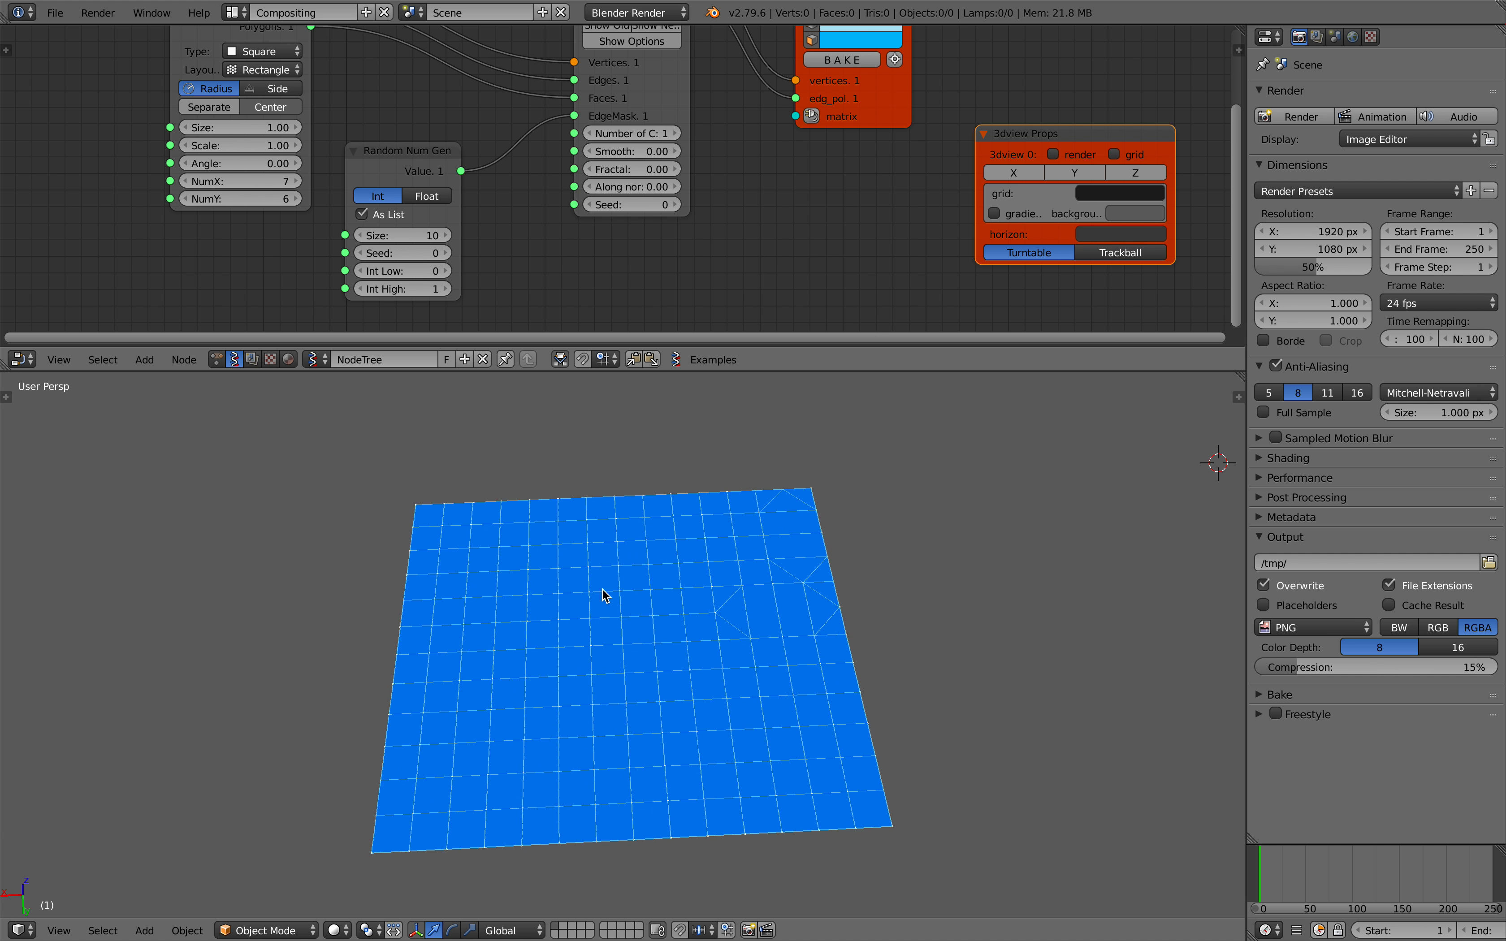
{"action": "middle_click_drag", "start_coordinate": [474, 244], "coordinate": [497, 239]}
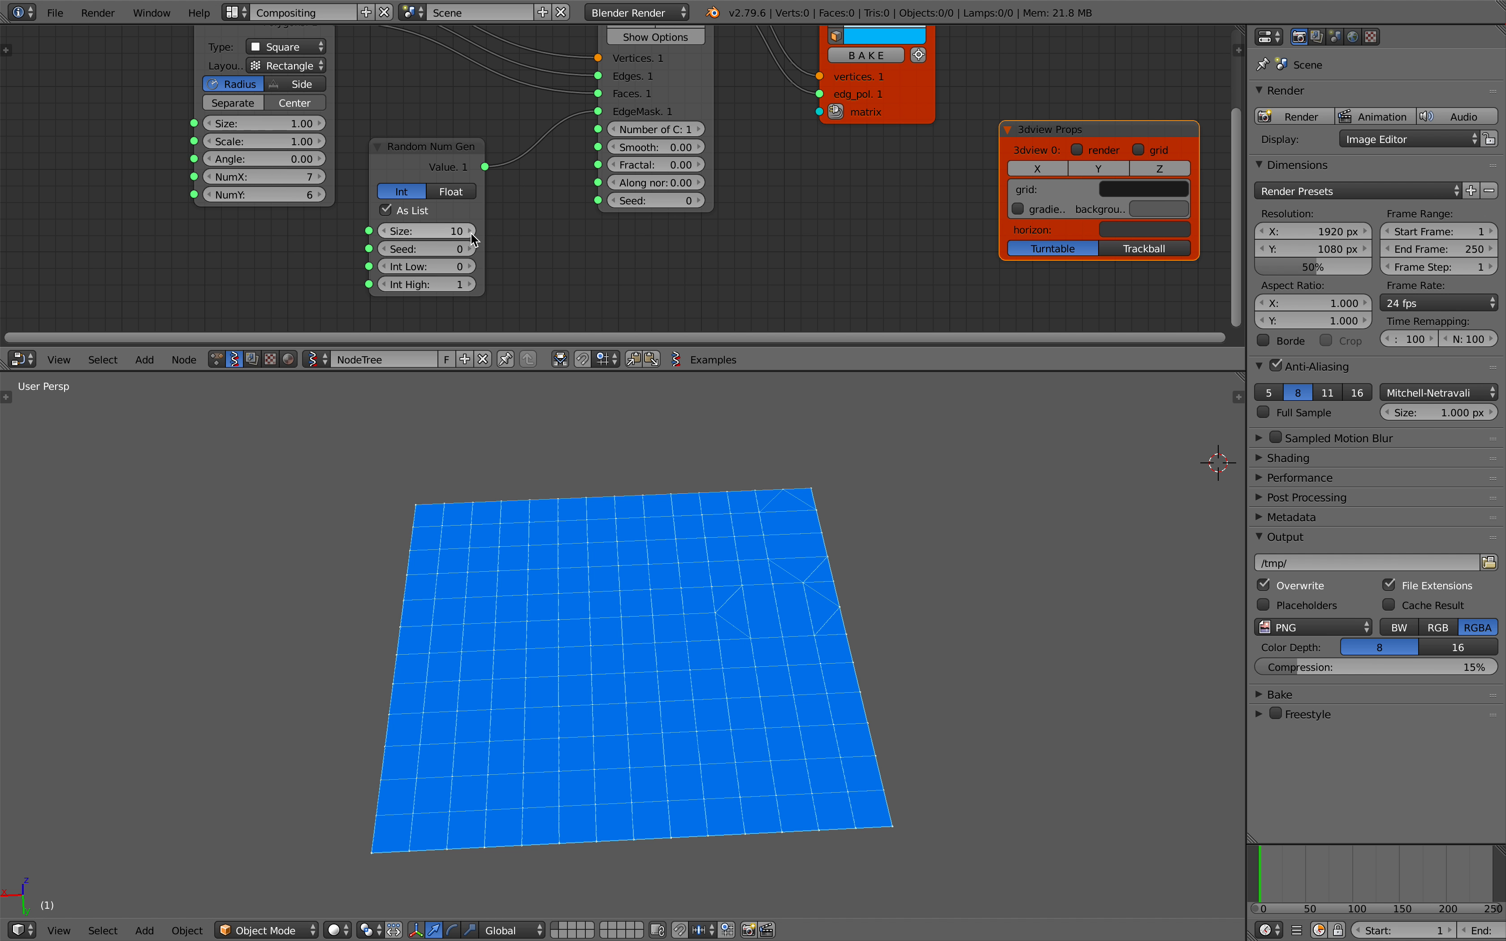
Set the Random Num Gen node's Size to 110 and spread it and the Polygon Grid node further apart
{"action": "left_click_drag", "start_coordinate": [426, 230], "coordinate": [476, 231]}
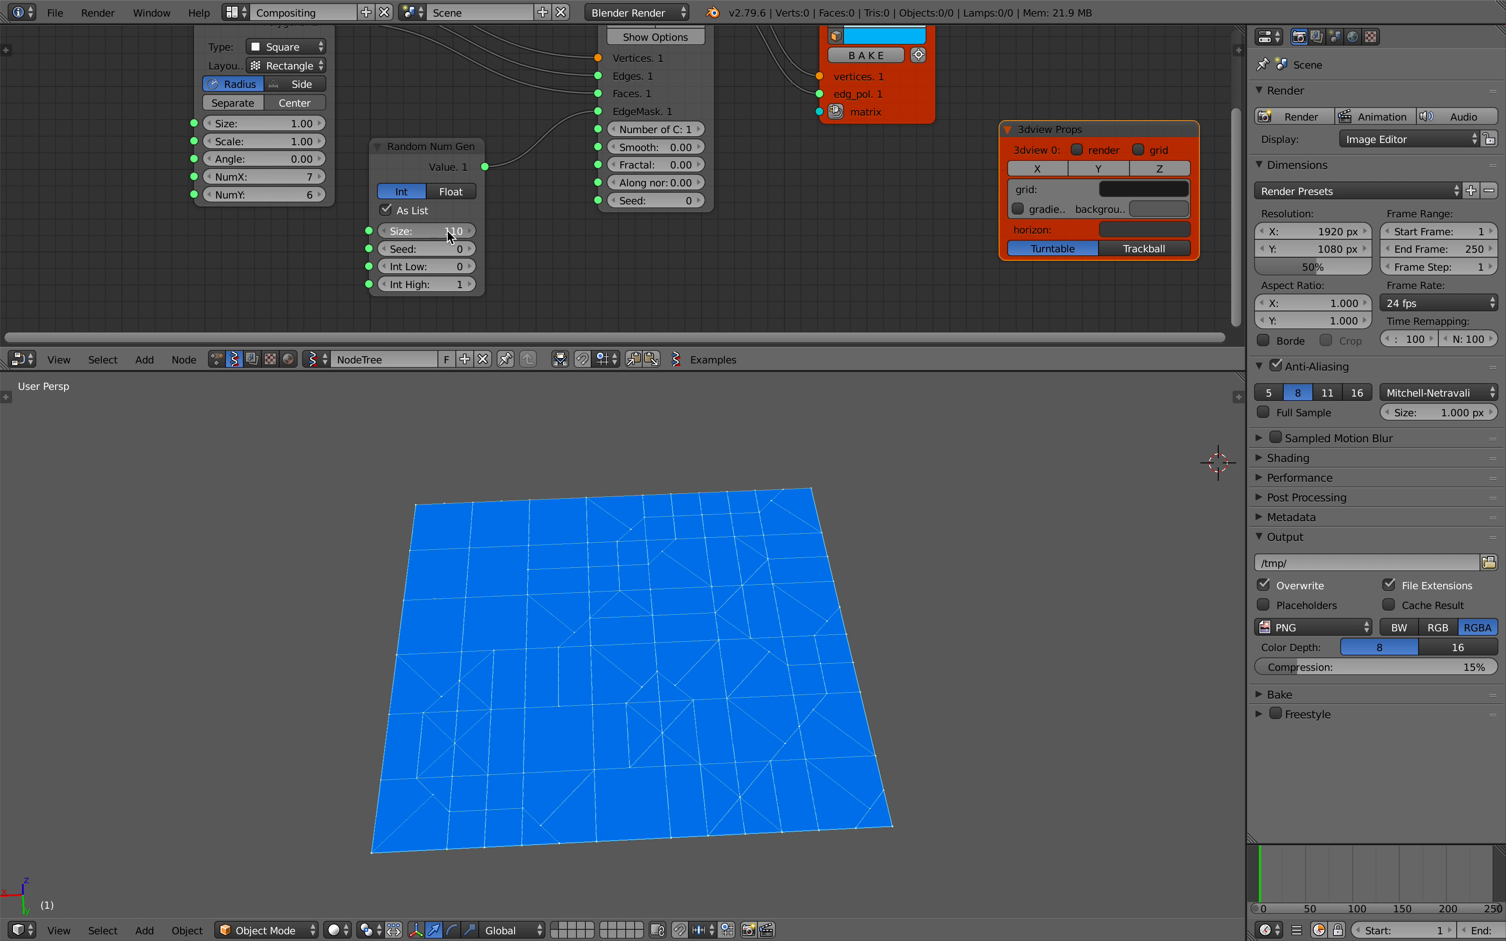
{"action": "middle_click_drag", "start_coordinate": [496, 446], "coordinate": [496, 469]}
{"action": "left_click_drag", "start_coordinate": [425, 157], "coordinate": [447, 149]}
{"action": "scroll", "coordinate": [438, 163], "scroll_direction": "down", "scroll_amount": 1}
{"action": "middle_click_drag", "start_coordinate": [432, 171], "coordinate": [436, 223]}
{"action": "left_click_drag", "start_coordinate": [319, 74], "coordinate": [248, 87]}
{"action": "middle_click_drag", "start_coordinate": [440, 261], "coordinate": [429, 242]}
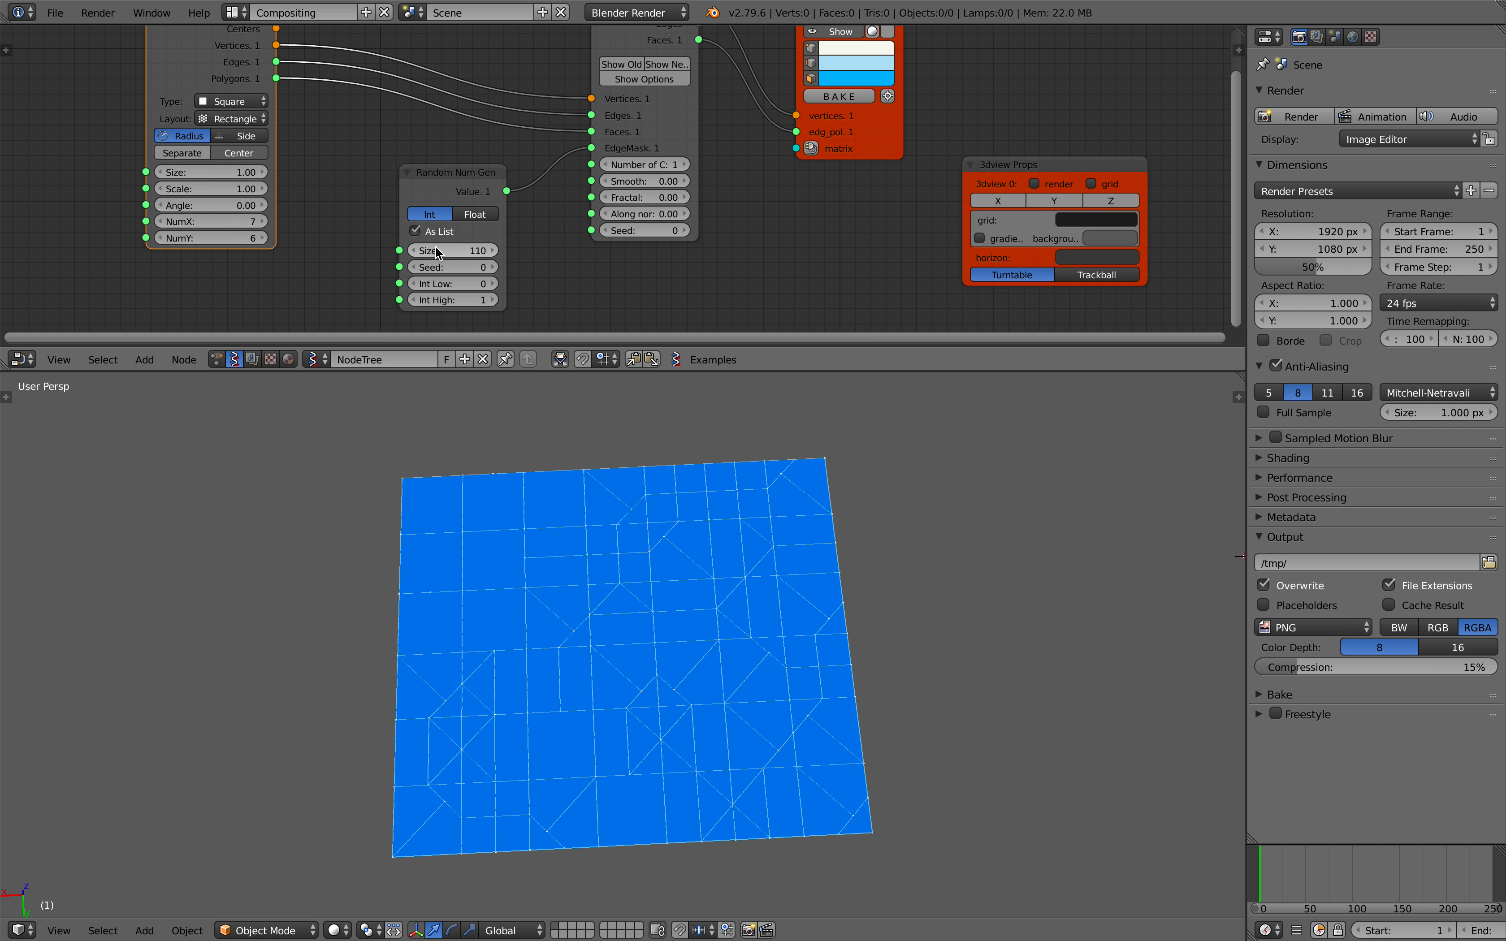
Save the larger random edge mask setup over the existing file
{"action": "mouse_move", "coordinate": [615, 562]}
{"action": "middle_mouse_down"}
{"action": "mouse_move", "coordinate": [718, 559]}
{"action": "mouse_move", "coordinate": [710, 582]}
{"action": "mouse_move", "coordinate": [658, 552]}
{"action": "mouse_move", "coordinate": [609, 547]}
{"action": "mouse_move", "coordinate": [653, 545]}
{"action": "mouse_move", "coordinate": [637, 567]}
{"action": "middle_mouse_up"}
{"action": "key", "text": "ctrl+s"}
{"action": "left_click", "coordinate": [654, 552]}
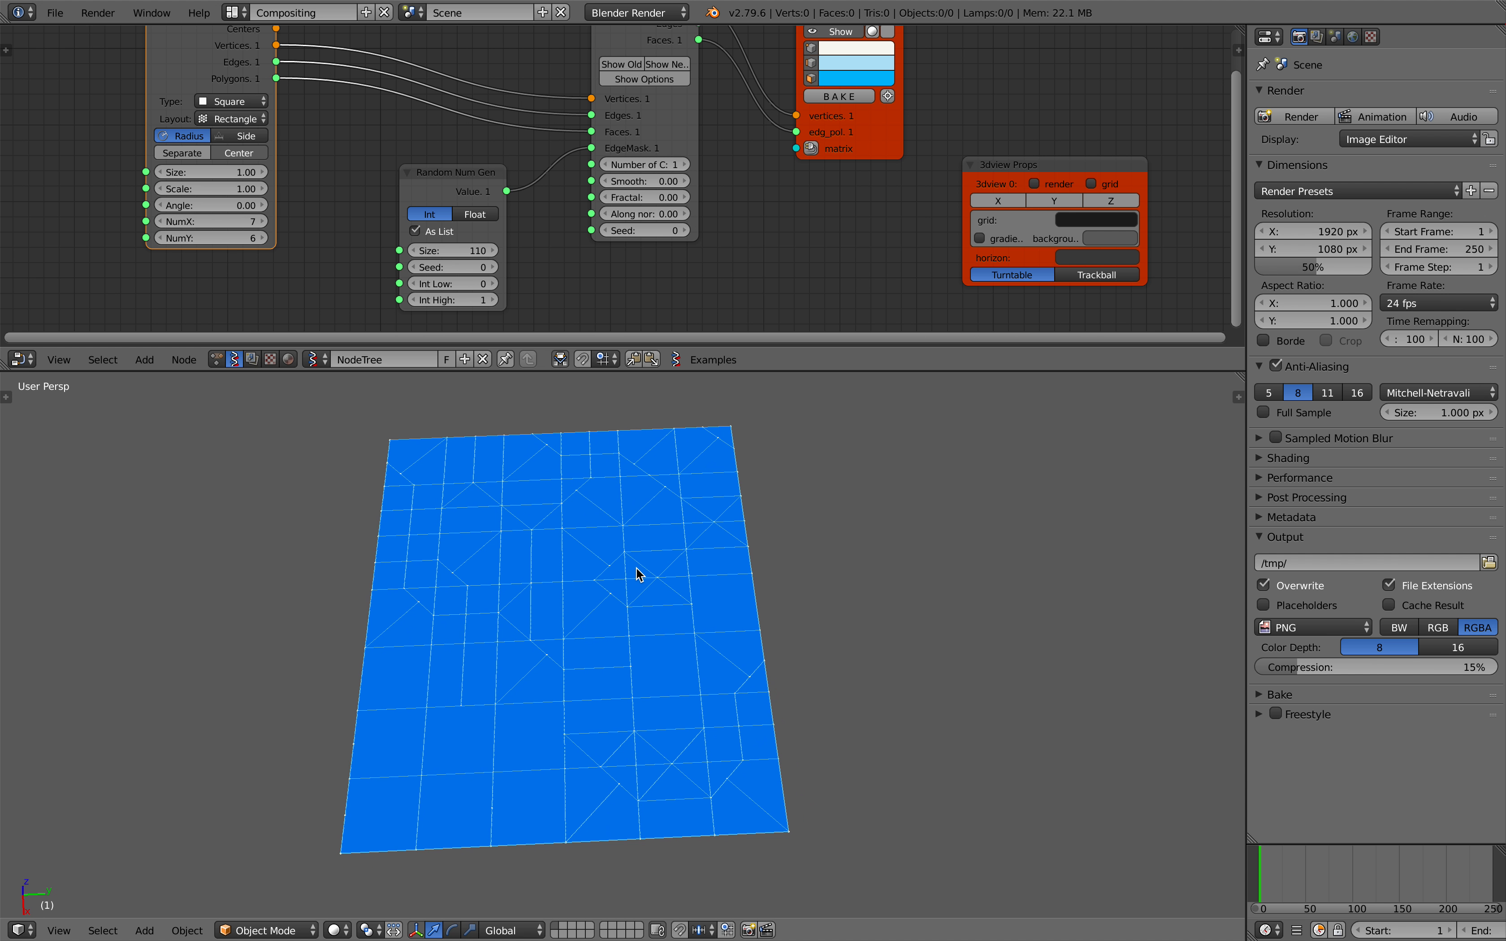
Vary the Random Num Gen node's Seed to 110 and finally 166, saving over the existing file after each change
{"action": "middle_click_drag", "start_coordinate": [466, 298], "coordinate": [438, 272]}
{"action": "mouse_move", "coordinate": [434, 242]}
{"action": "left_mouse_down"}
{"action": "mouse_move", "coordinate": [535, 242]}
{"action": "mouse_move", "coordinate": [448, 261]}
{"action": "left_mouse_up"}
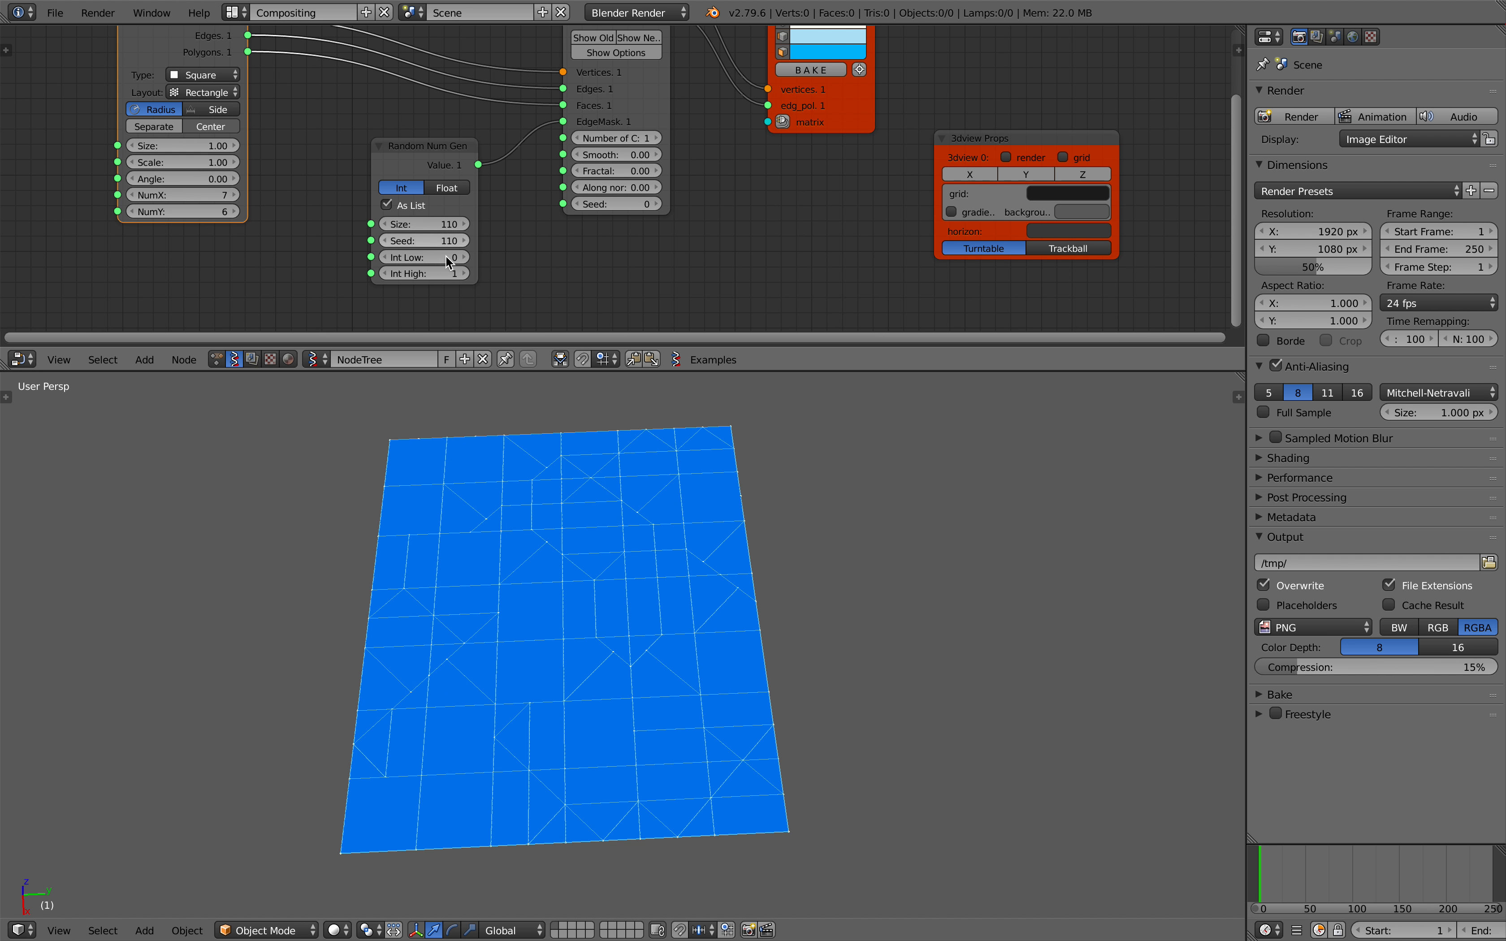
{"action": "middle_click_drag", "start_coordinate": [654, 535], "coordinate": [614, 544]}
{"action": "key", "text": "ctrl+s"}
{"action": "left_click", "coordinate": [614, 544]}
{"action": "left_click_drag", "start_coordinate": [436, 242], "coordinate": [473, 241]}
{"action": "middle_click_drag", "start_coordinate": [563, 548], "coordinate": [592, 557]}
{"action": "key", "text": "ctrl+s"}
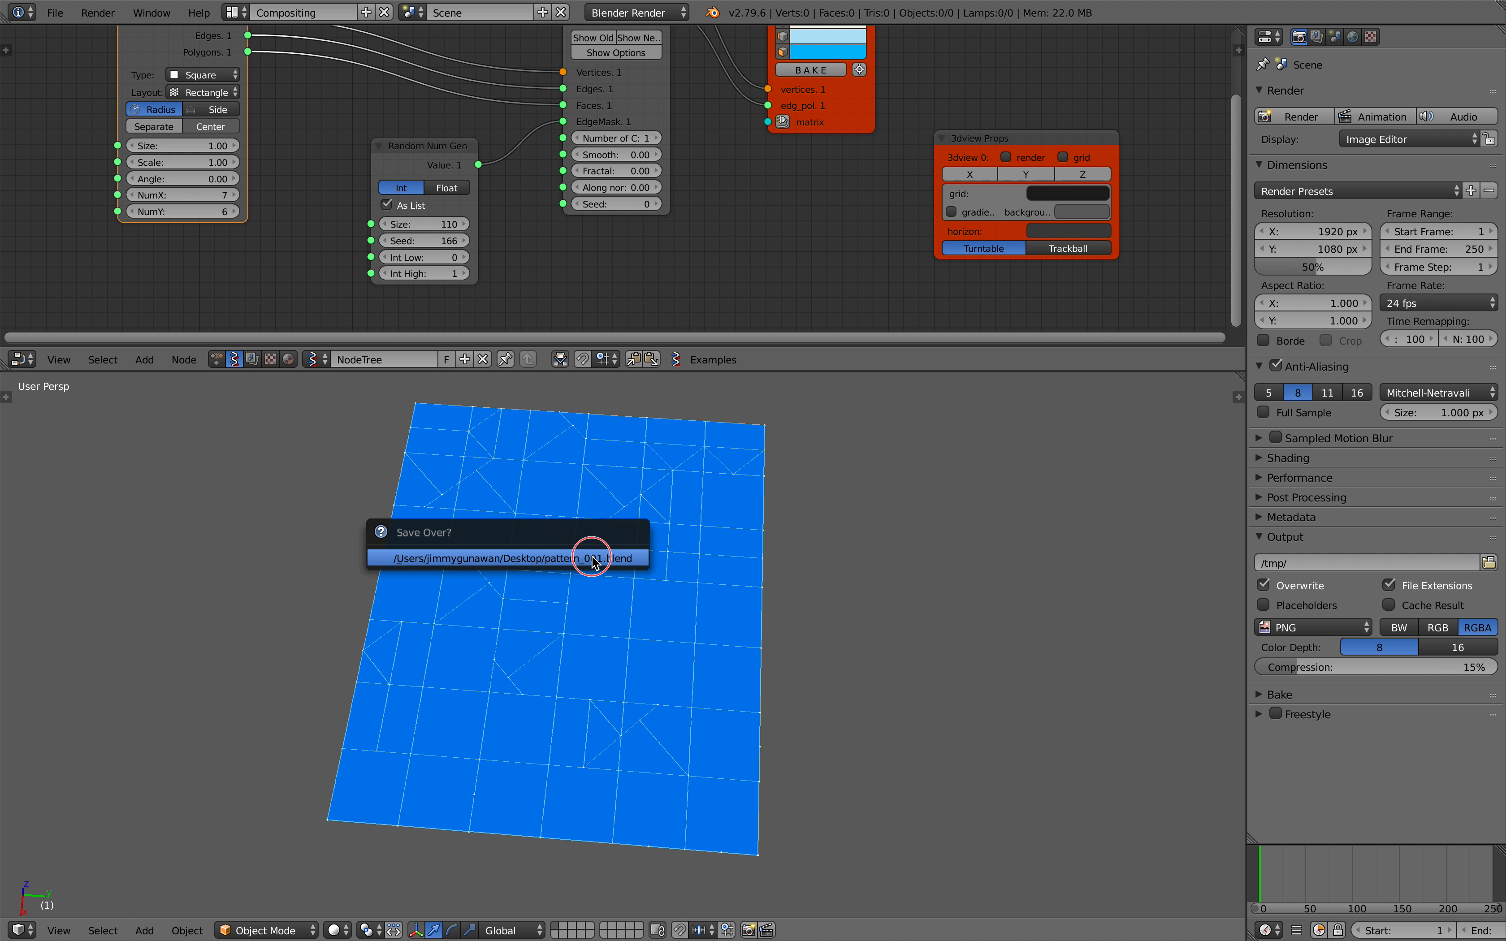
{"action": "left_click", "coordinate": [595, 558]}
Bake the Viewer Draw output to a mesh and move it along the Y axis beside the preview
{"action": "scroll", "coordinate": [436, 186], "scroll_direction": "down", "scroll_amount": 2}
{"action": "left_click", "coordinate": [607, 121]}
{"action": "key", "text": "g"}
{"action": "key", "text": "y"}
{"action": "left_click", "coordinate": [1069, 539]}
{"action": "middle_click_drag", "start_coordinate": [993, 520], "coordinate": [862, 508], "text": "shift"}
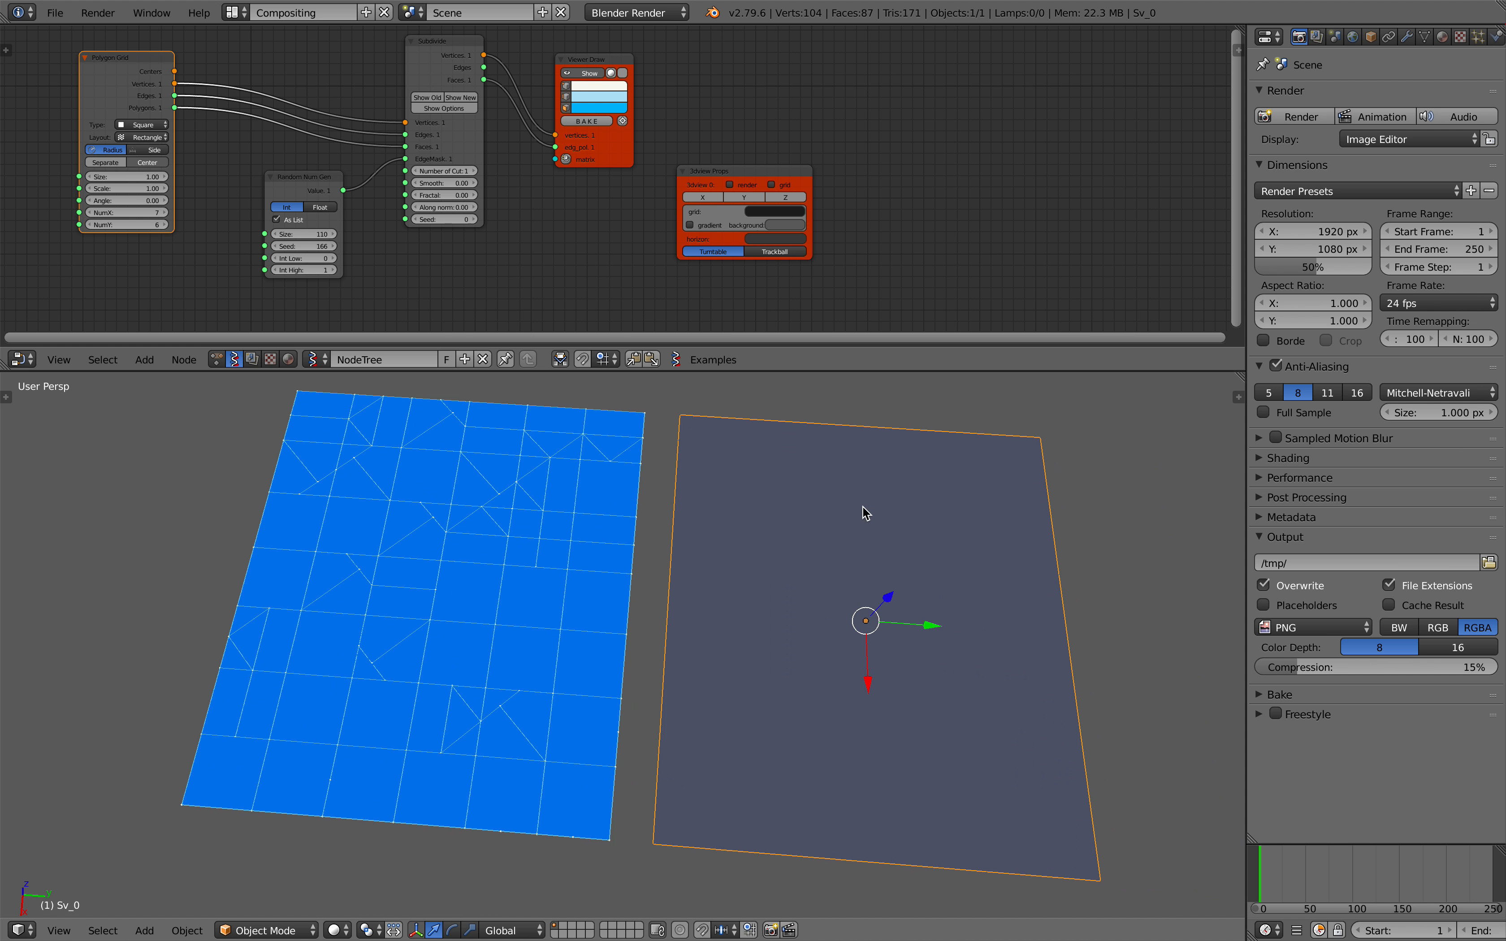
Add a Wireframe modifier to the baked mesh and set its thickness to 0.1190
{"action": "left_click", "coordinate": [1406, 36]}
{"action": "left_click", "coordinate": [1371, 98]}
{"action": "left_click", "coordinate": [1161, 435]}
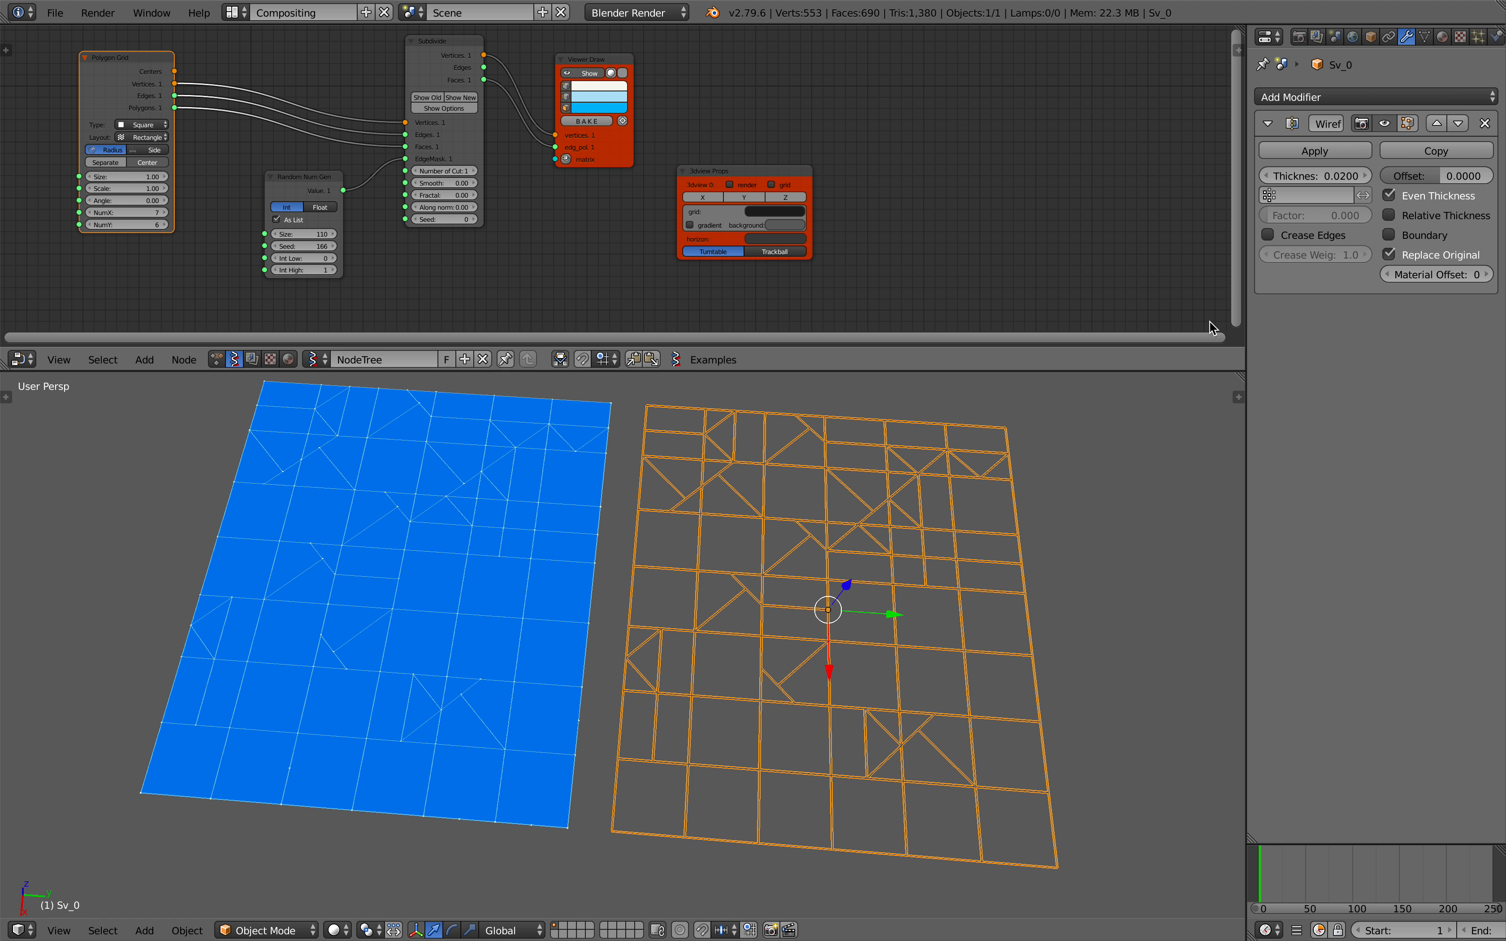
{"action": "left_click_drag", "start_coordinate": [1317, 175], "coordinate": [1349, 175]}
{"action": "middle_click_drag", "start_coordinate": [1066, 576], "coordinate": [1049, 572]}
Add a level 2 Subdivision Surface modifier to the baked wireframe mesh
{"action": "key", "text": "a"}
{"action": "key", "text": "a"}
{"action": "mouse_move", "coordinate": [849, 550]}
{"action": "middle_mouse_down", "text": "shift"}
{"action": "mouse_move", "coordinate": [812, 540]}
{"action": "mouse_move", "coordinate": [849, 552]}
{"action": "mouse_move", "coordinate": [852, 577]}
{"action": "middle_mouse_up", "text": "shift"}
{"action": "key", "text": "ctrl+2"}
{"action": "scroll", "coordinate": [850, 564], "scroll_direction": "up", "scroll_amount": 2}
{"action": "key", "text": "a"}
{"action": "key", "text": "a"}
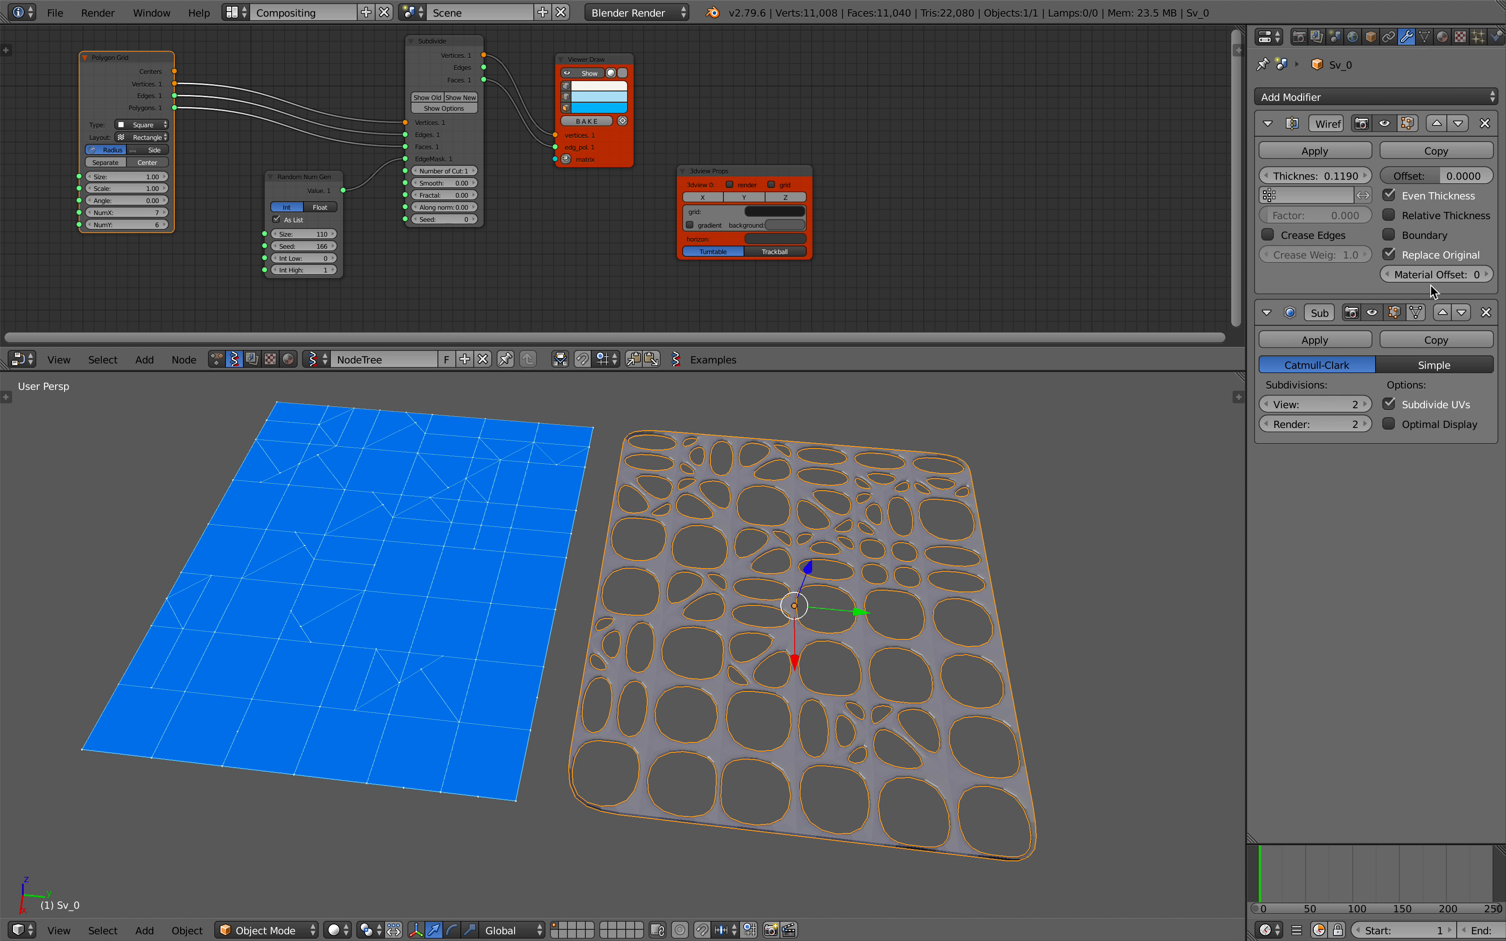
Remove the Subdivision Surface and Wireframe modifiers and delete the baked mesh
{"action": "left_click", "coordinate": [1486, 309]}
{"action": "left_click", "coordinate": [1485, 124]}
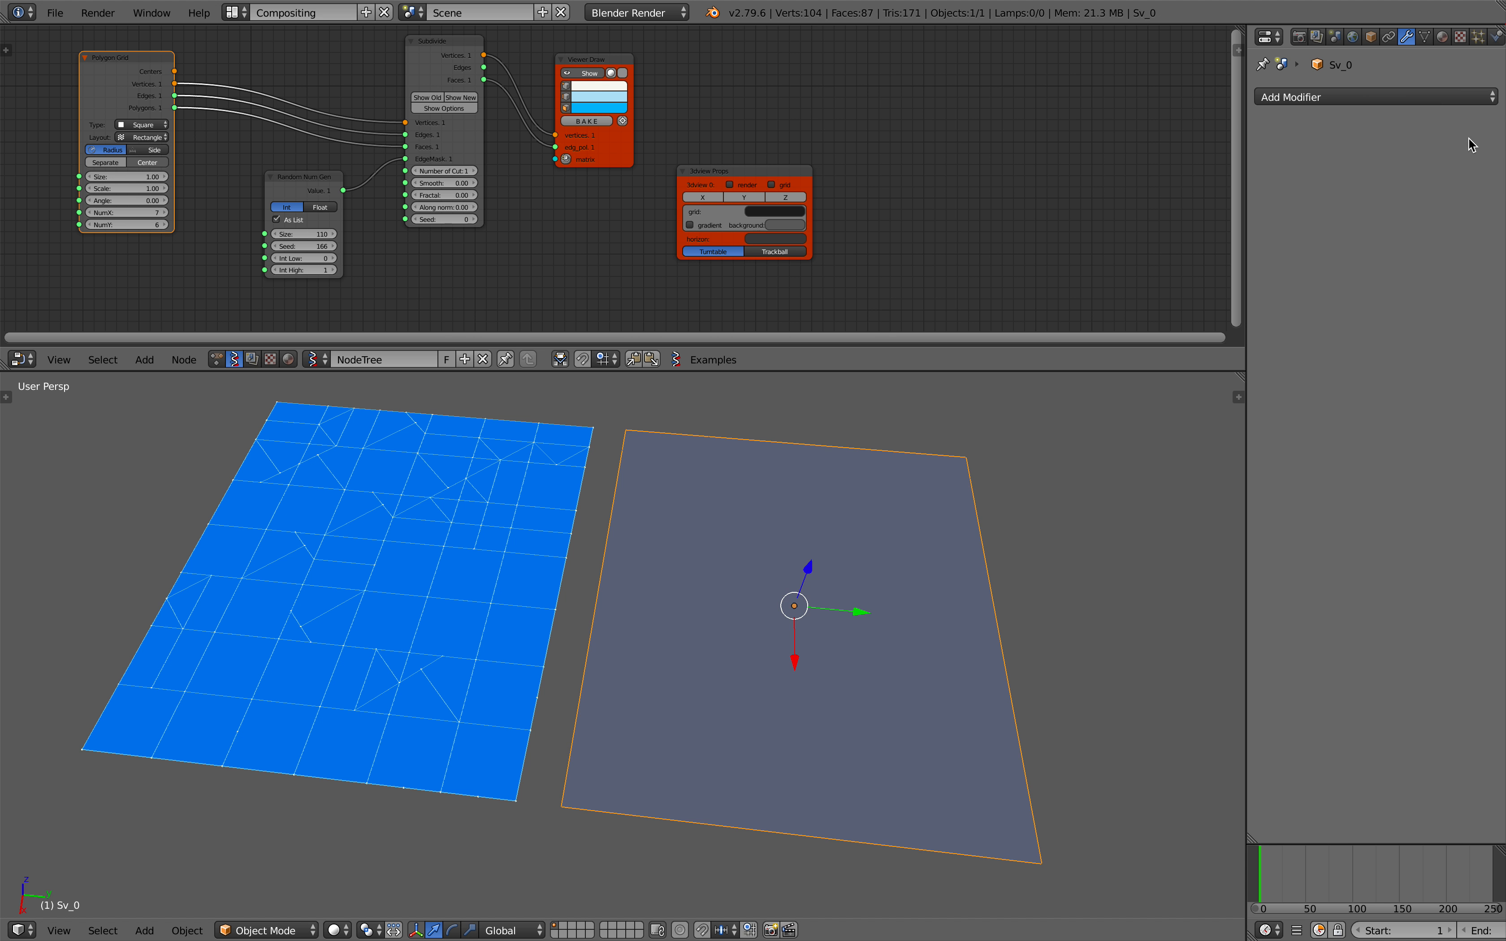
{"action": "key", "text": "x"}
{"action": "key", "text": "Return"}
{"action": "middle_click_drag", "start_coordinate": [647, 563], "coordinate": [821, 587], "text": "shift"}
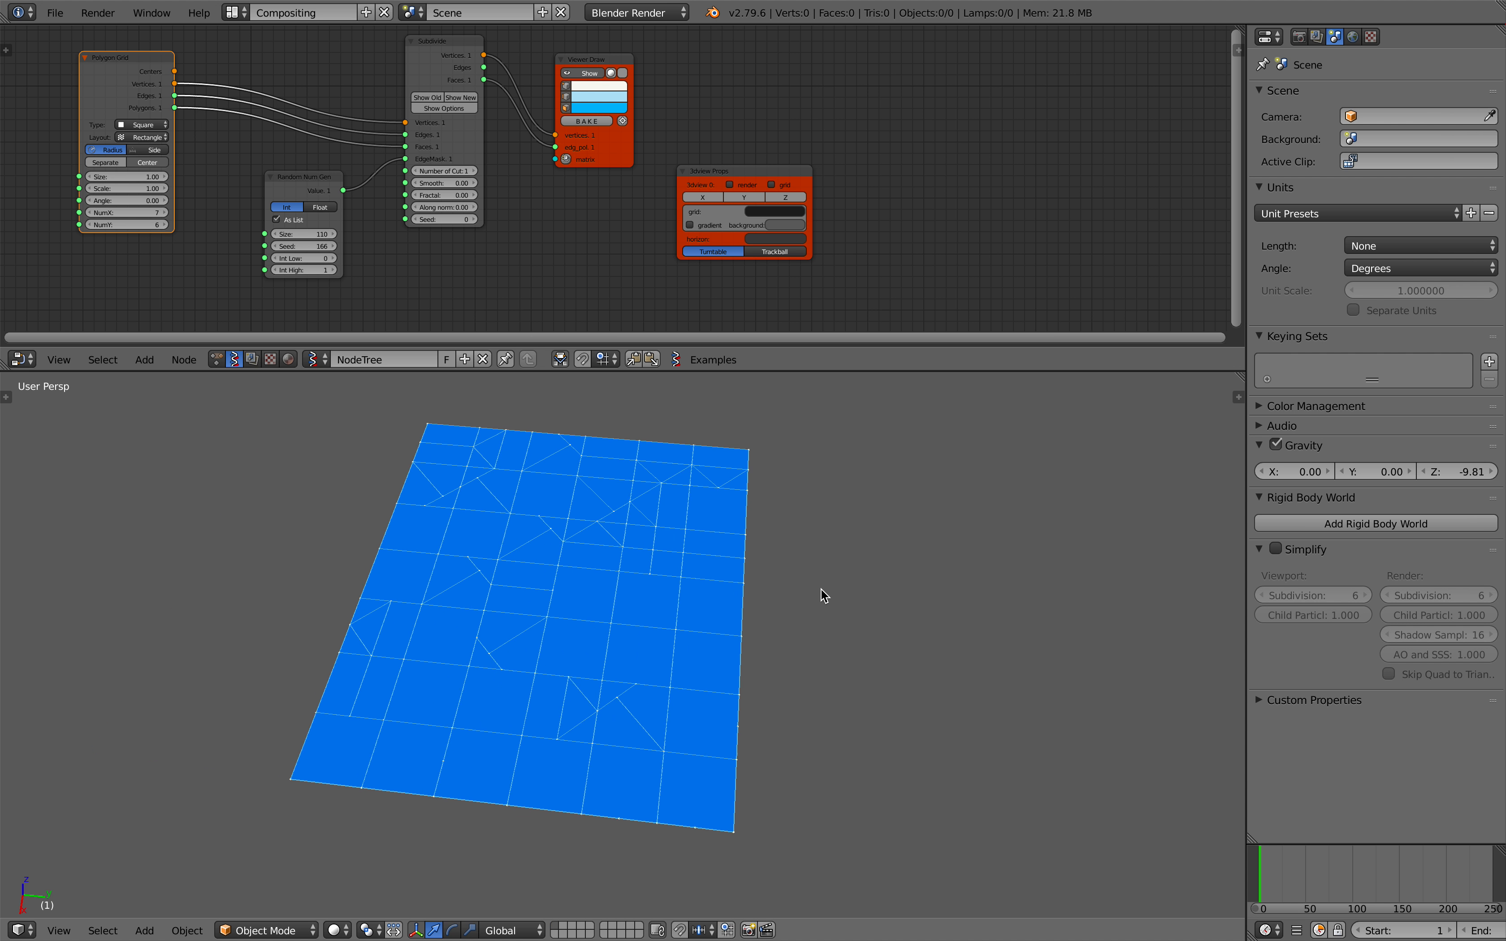
Enlarge the node editor area slightly and save over the existing file
{"action": "left_click_drag", "start_coordinate": [799, 372], "coordinate": [799, 398]}
{"action": "middle_click_drag", "start_coordinate": [802, 523], "coordinate": [706, 585]}
{"action": "key", "text": "ctrl+s"}
{"action": "left_click", "coordinate": [708, 586]}
Move the Viewer Draw and 3dview Props nodes aside and widen the Subdivide node
{"action": "scroll", "coordinate": [613, 221], "scroll_direction": "up", "scroll_amount": 3}
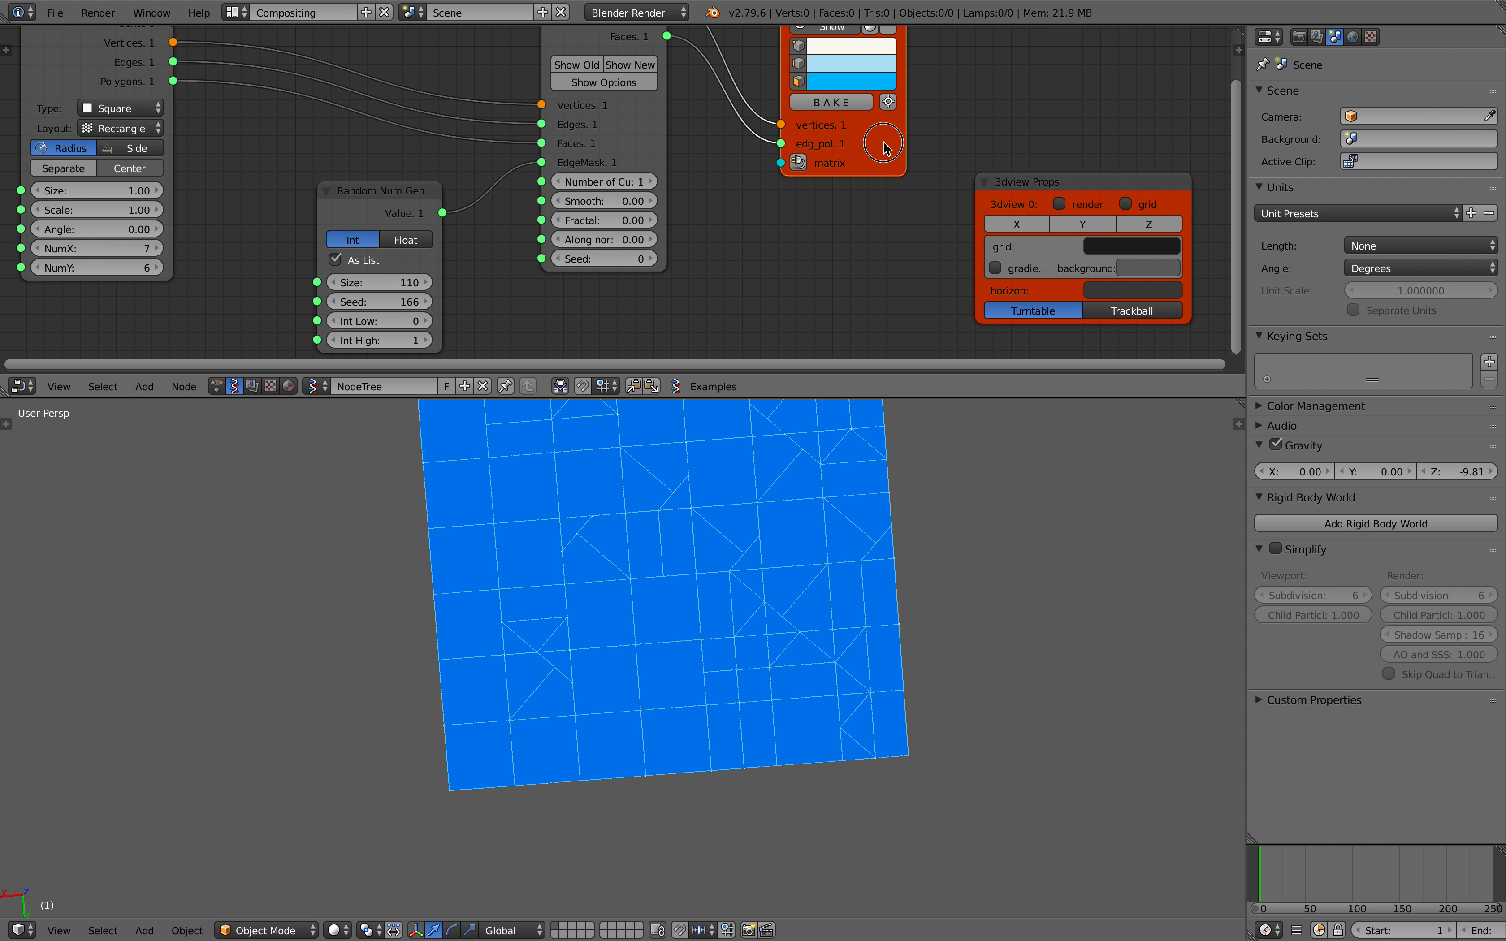
{"action": "left_click_drag", "start_coordinate": [877, 154], "coordinate": [942, 102]}
{"action": "left_click_drag", "start_coordinate": [993, 188], "coordinate": [1010, 184]}
{"action": "left_click_drag", "start_coordinate": [660, 199], "coordinate": [692, 198]}
Try higher values for the Subdivide node's Number of Cuts, ending at 6
{"action": "left_click", "coordinate": [679, 182]}
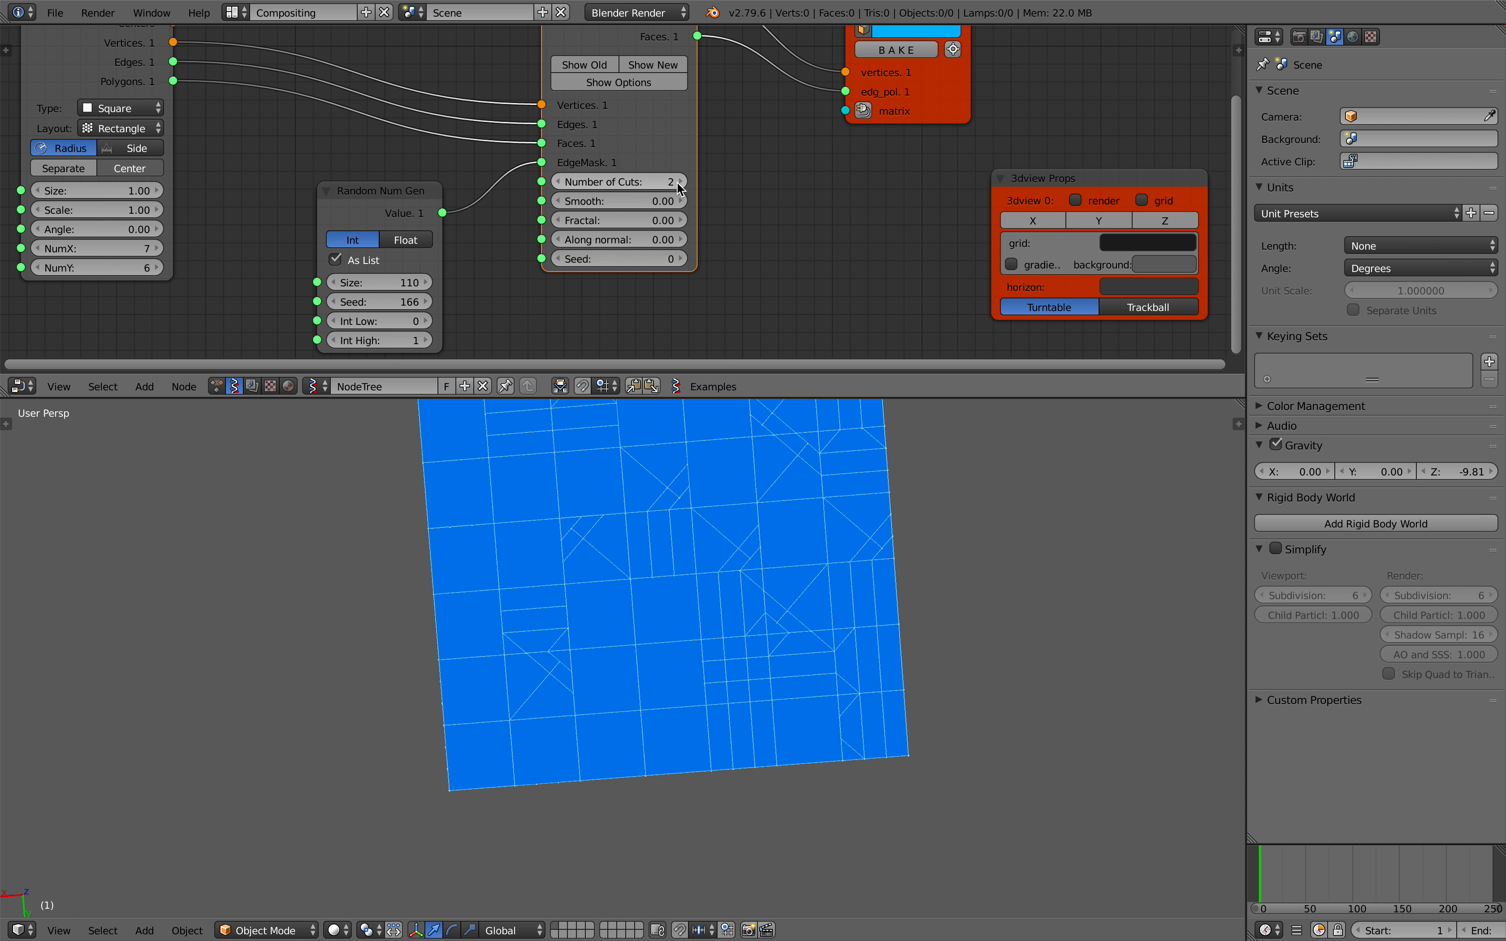
{"action": "left_click", "coordinate": [679, 182]}
{"action": "scroll", "coordinate": [772, 502], "scroll_direction": "down", "scroll_amount": 2}
{"action": "middle_click_drag", "start_coordinate": [790, 514], "coordinate": [752, 525]}
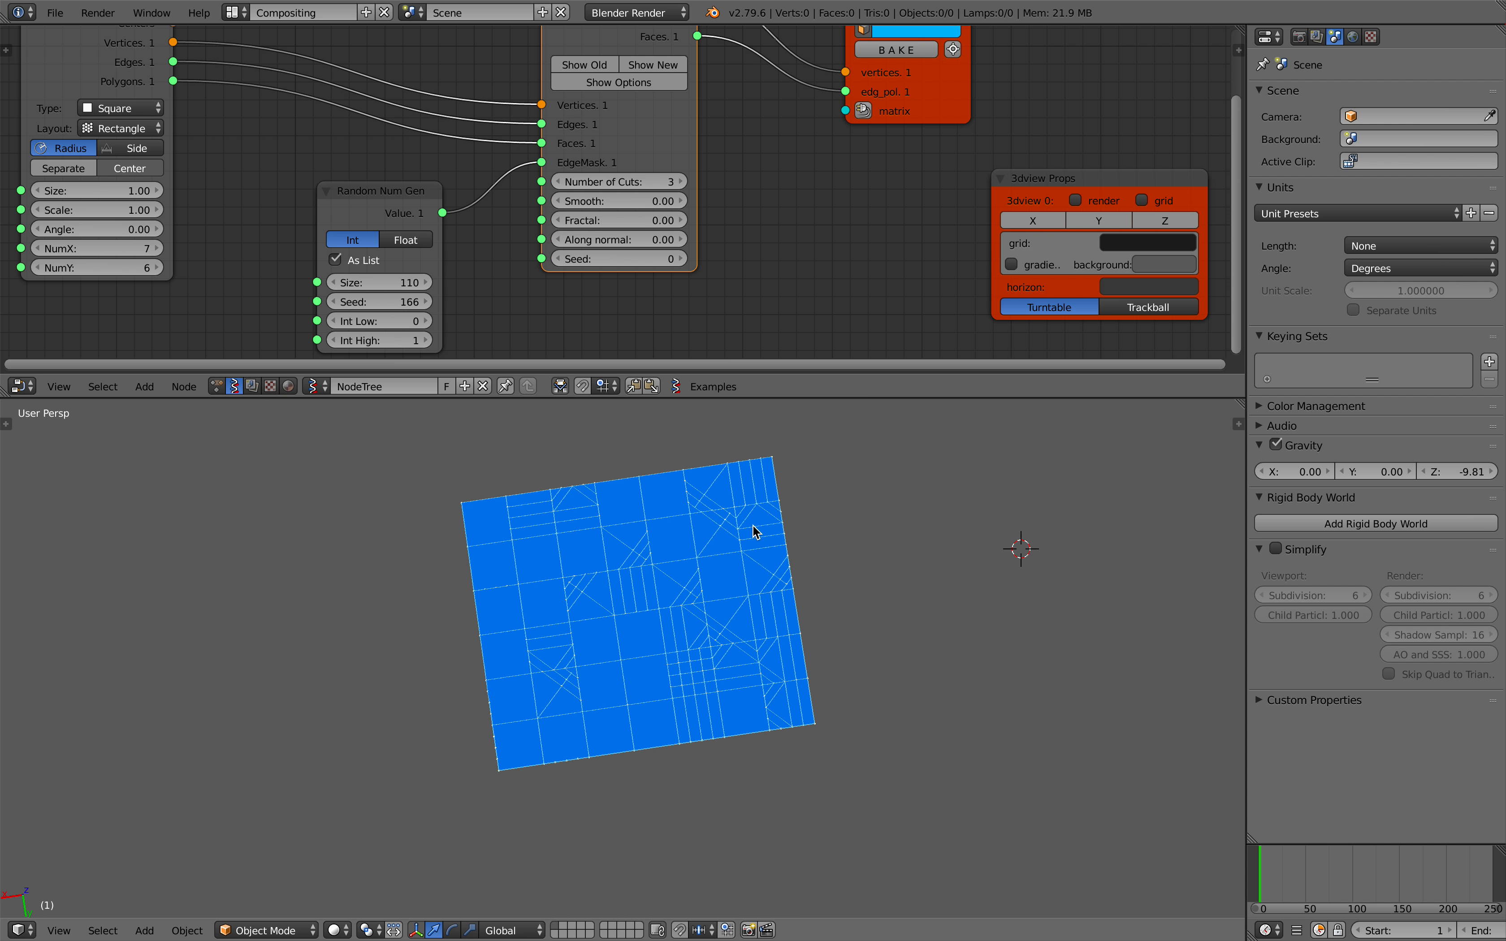
{"action": "left_click", "coordinate": [678, 182]}
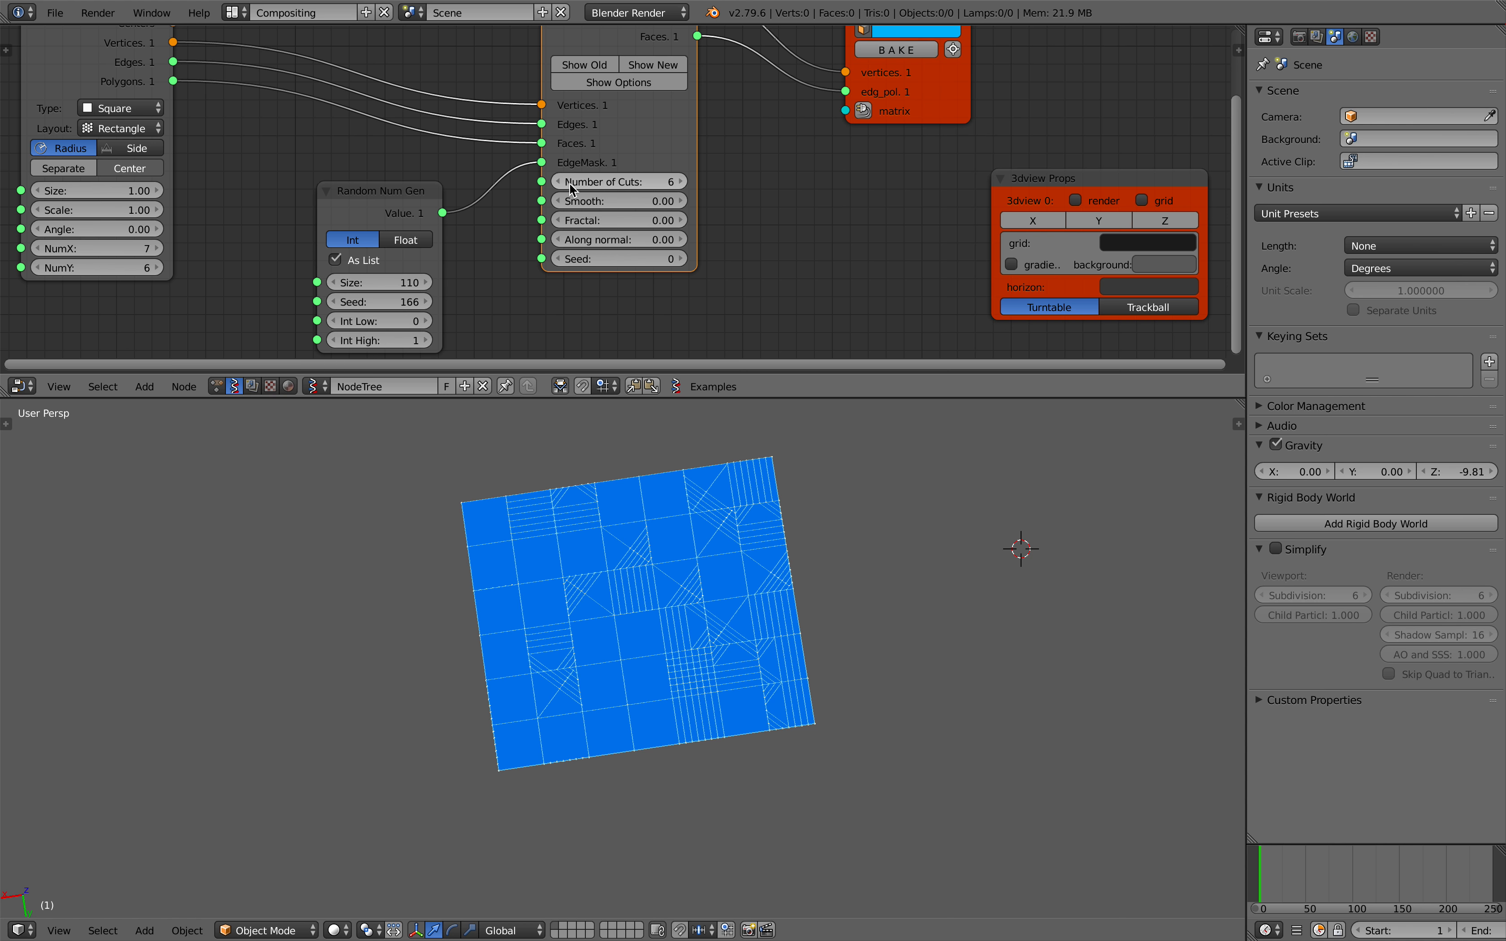
{"action": "middle_click_drag", "start_coordinate": [778, 563], "coordinate": [711, 600]}
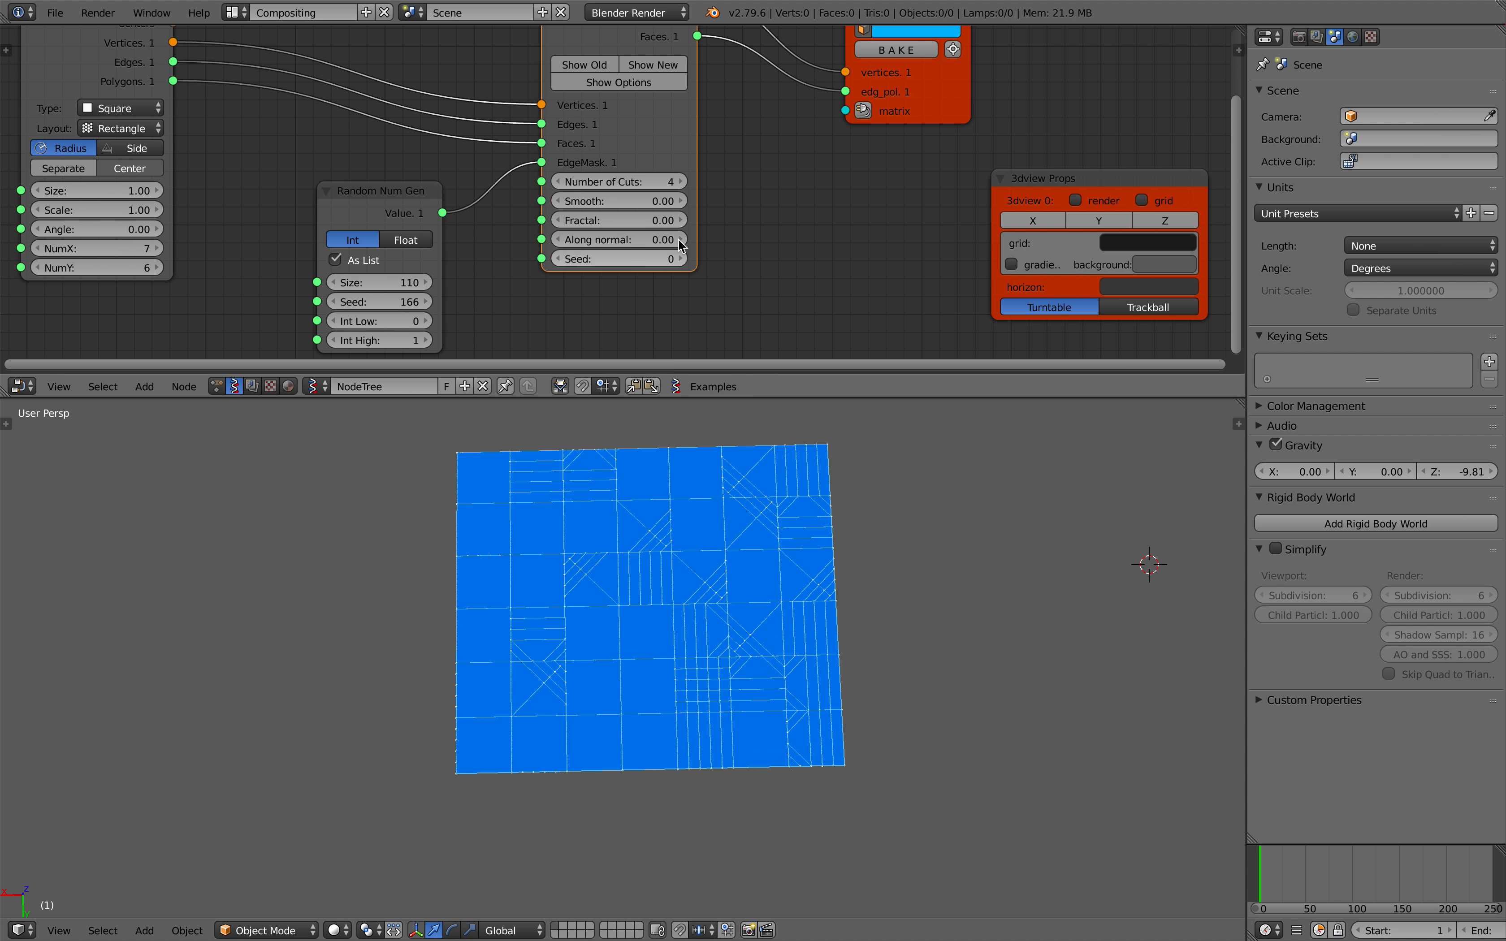
{"action": "mouse_move", "coordinate": [606, 182]}
{"action": "left_mouse_down"}
{"action": "mouse_move", "coordinate": [650, 182]}
{"action": "mouse_move", "coordinate": [617, 182]}
{"action": "mouse_move", "coordinate": [647, 182]}
{"action": "mouse_move", "coordinate": [622, 182]}
{"action": "mouse_move", "coordinate": [622, 201]}
{"action": "left_mouse_up"}
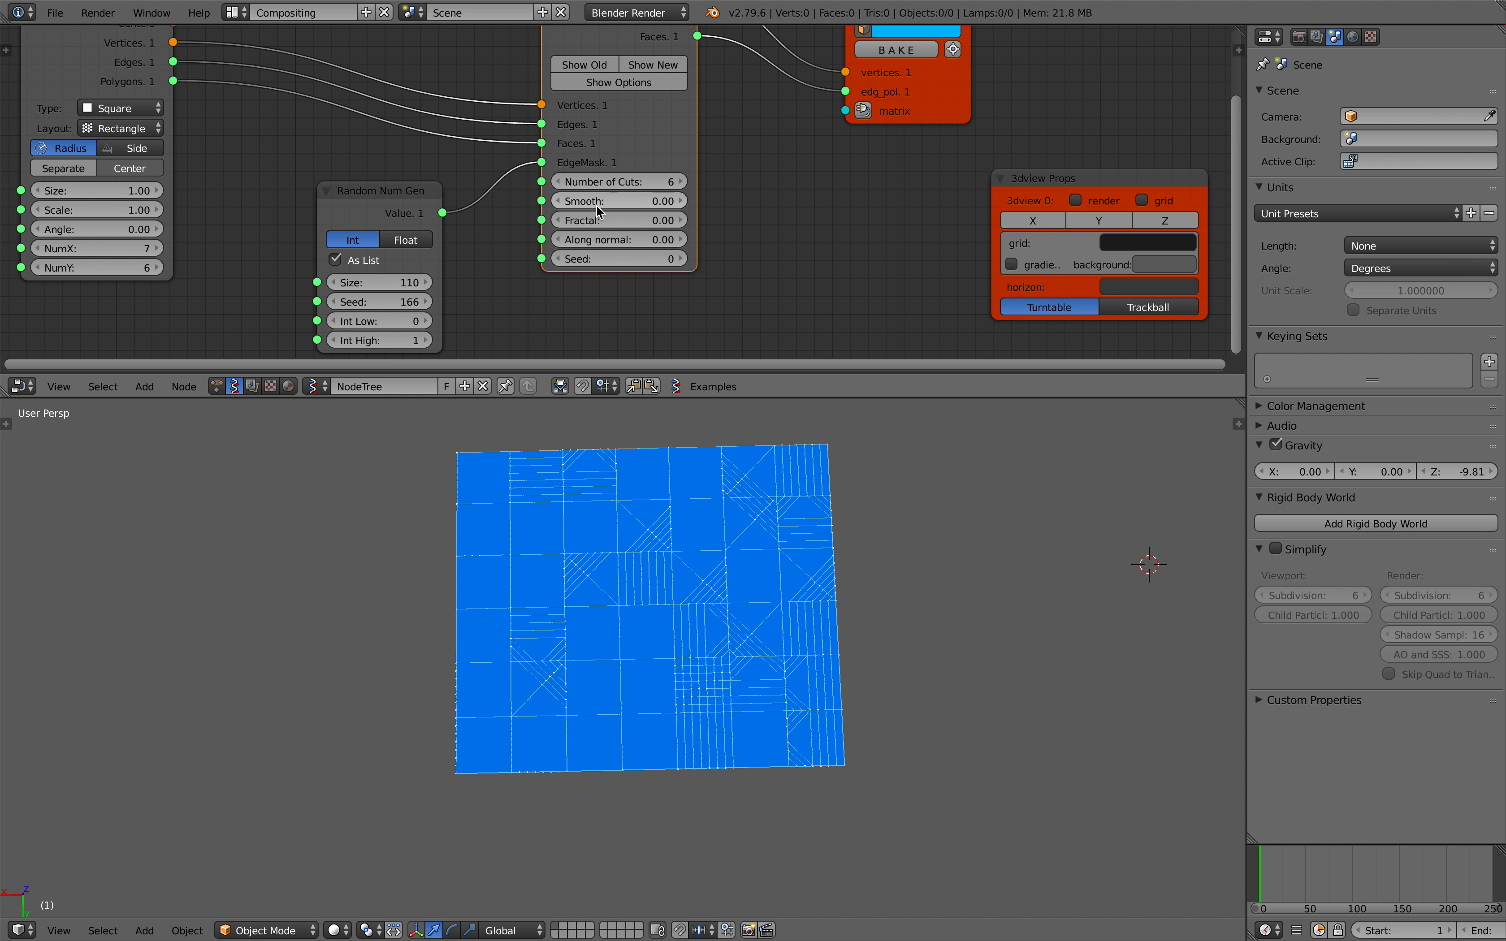
{"action": "mouse_move", "coordinate": [660, 220]}
{"action": "left_mouse_down"}
{"action": "mouse_move", "coordinate": [691, 220]}
{"action": "mouse_move", "coordinate": [660, 219]}
{"action": "left_mouse_up"}
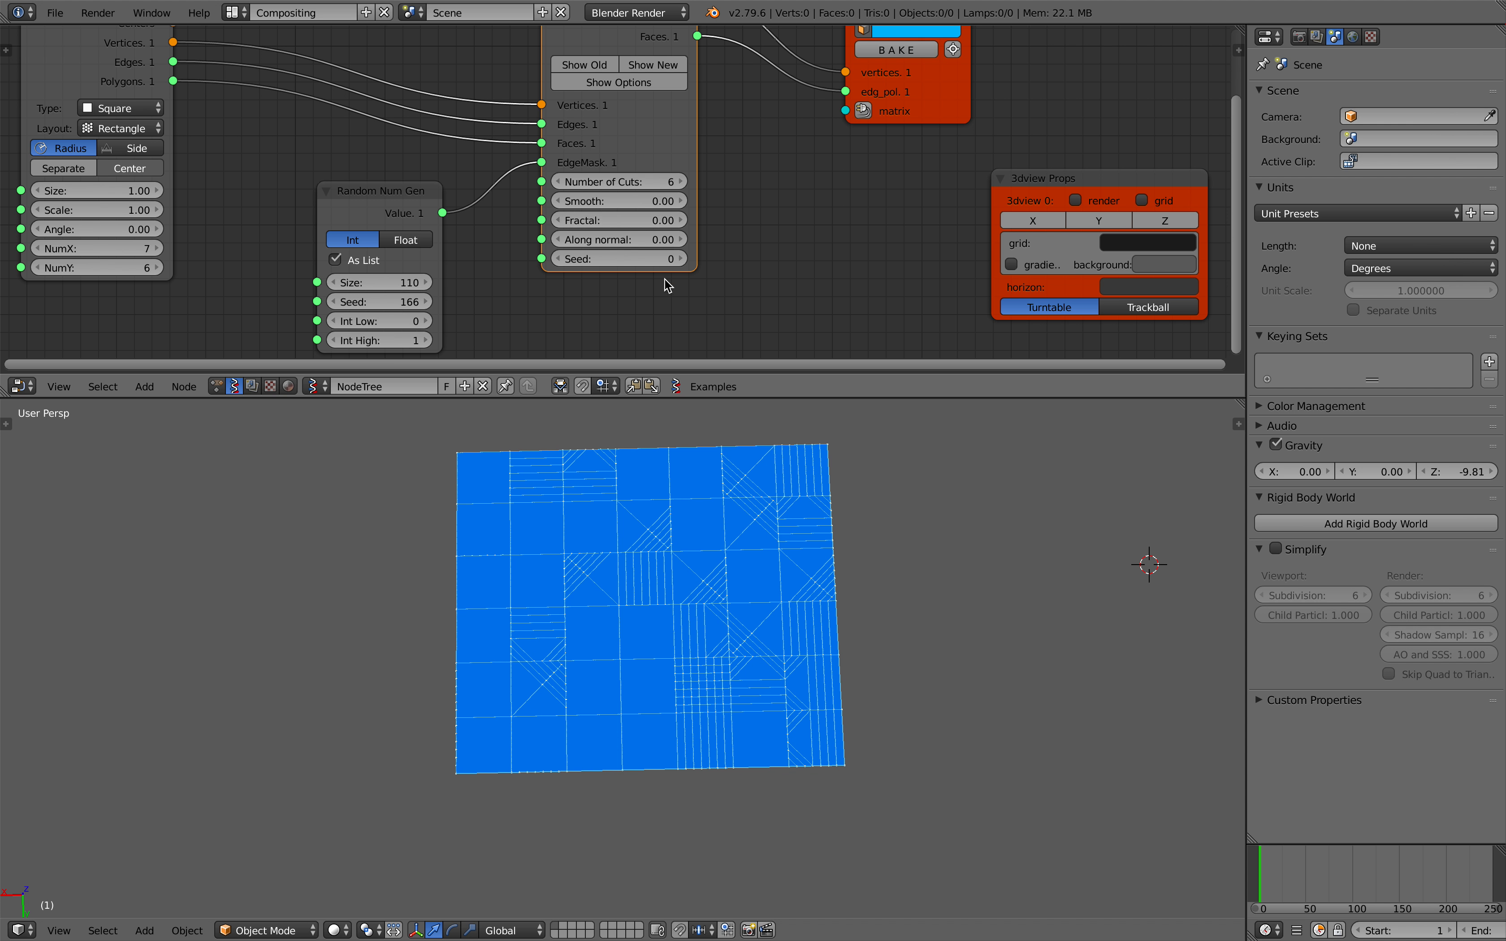
Set the Random Num Gen node's Seed to 246 and the Subdivide node's Number of Cuts to 5
{"action": "scroll", "coordinate": [529, 279], "scroll_direction": "down", "scroll_amount": 2}
{"action": "mouse_move", "coordinate": [396, 205]}
{"action": "middle_mouse_down"}
{"action": "mouse_move", "coordinate": [428, 238]}
{"action": "mouse_move", "coordinate": [421, 191]}
{"action": "middle_mouse_up"}
{"action": "scroll", "coordinate": [428, 268], "scroll_direction": "up", "scroll_amount": 1}
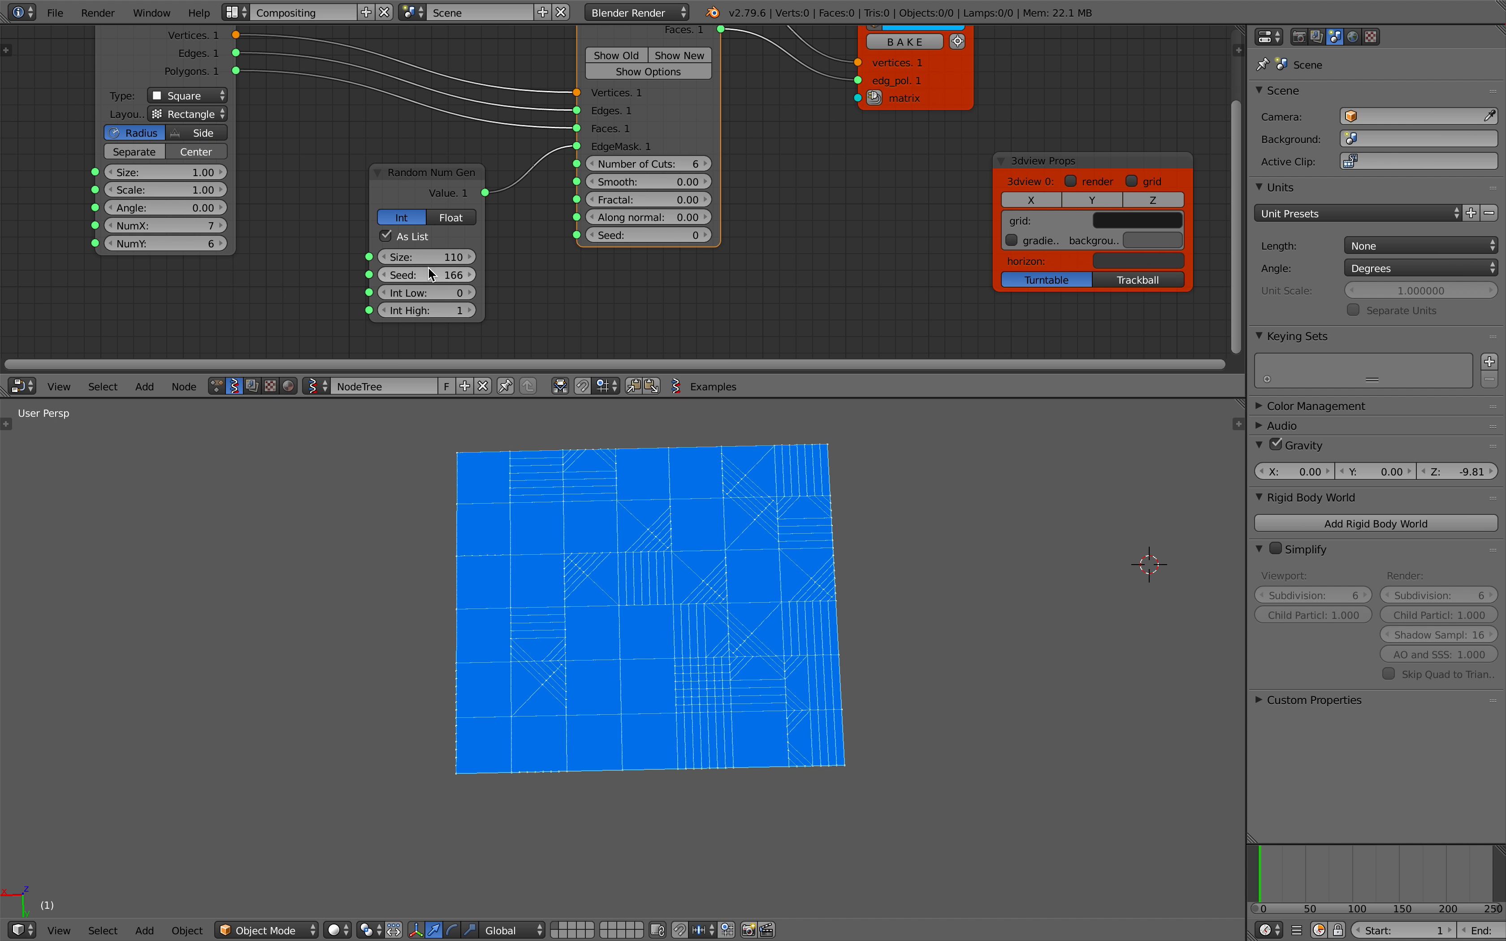
{"action": "left_click_drag", "start_coordinate": [421, 275], "coordinate": [471, 275]}
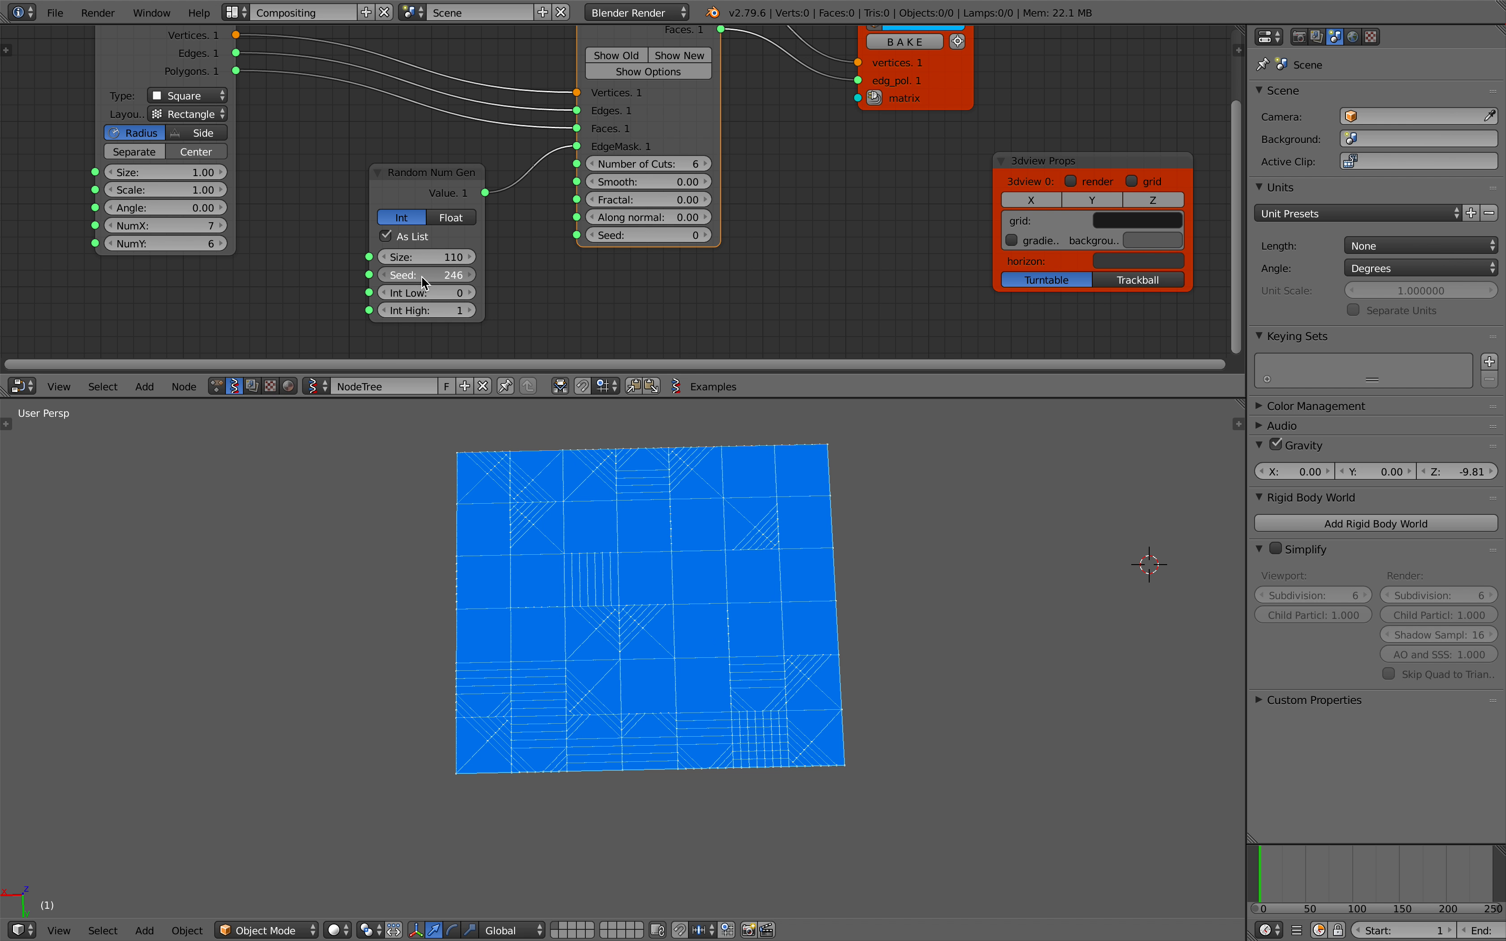
{"action": "left_click", "coordinate": [691, 162]}
{"action": "left_click", "coordinate": [688, 164]}
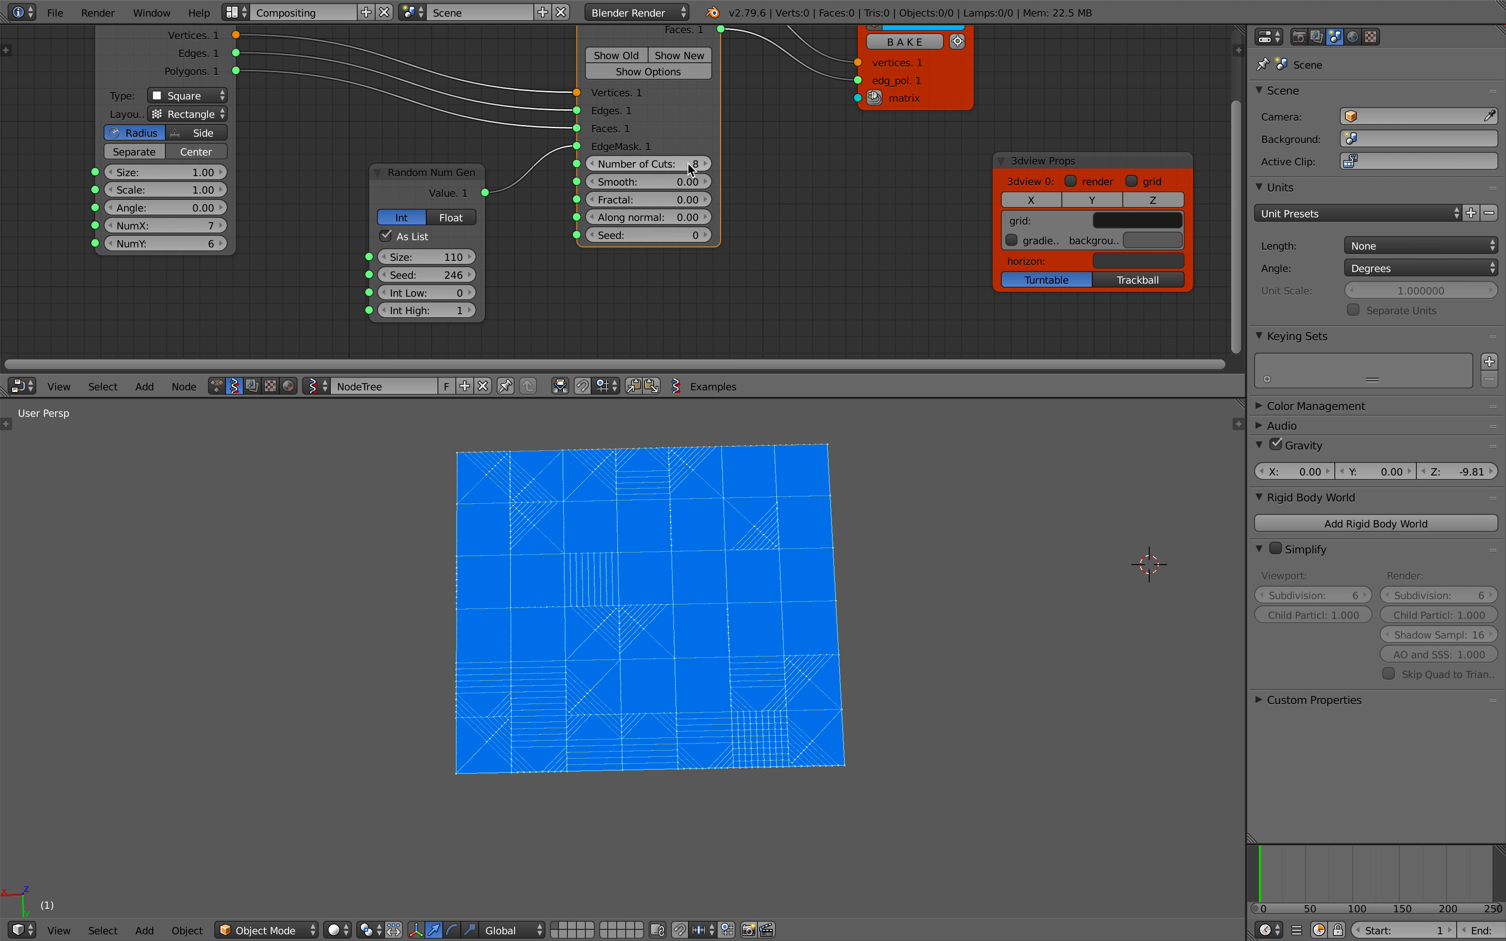
{"action": "left_click", "coordinate": [587, 167]}
{"action": "left_click", "coordinate": [588, 166]}
{"action": "left_click", "coordinate": [588, 166]}
Separate the Polygon Grid cells with a Scale of 0.74 and shift the Random Num Gen node closer to the grid node
{"action": "middle_click_drag", "start_coordinate": [442, 155], "coordinate": [464, 163]}
{"action": "scroll", "coordinate": [464, 163], "scroll_direction": "down", "scroll_amount": 1}
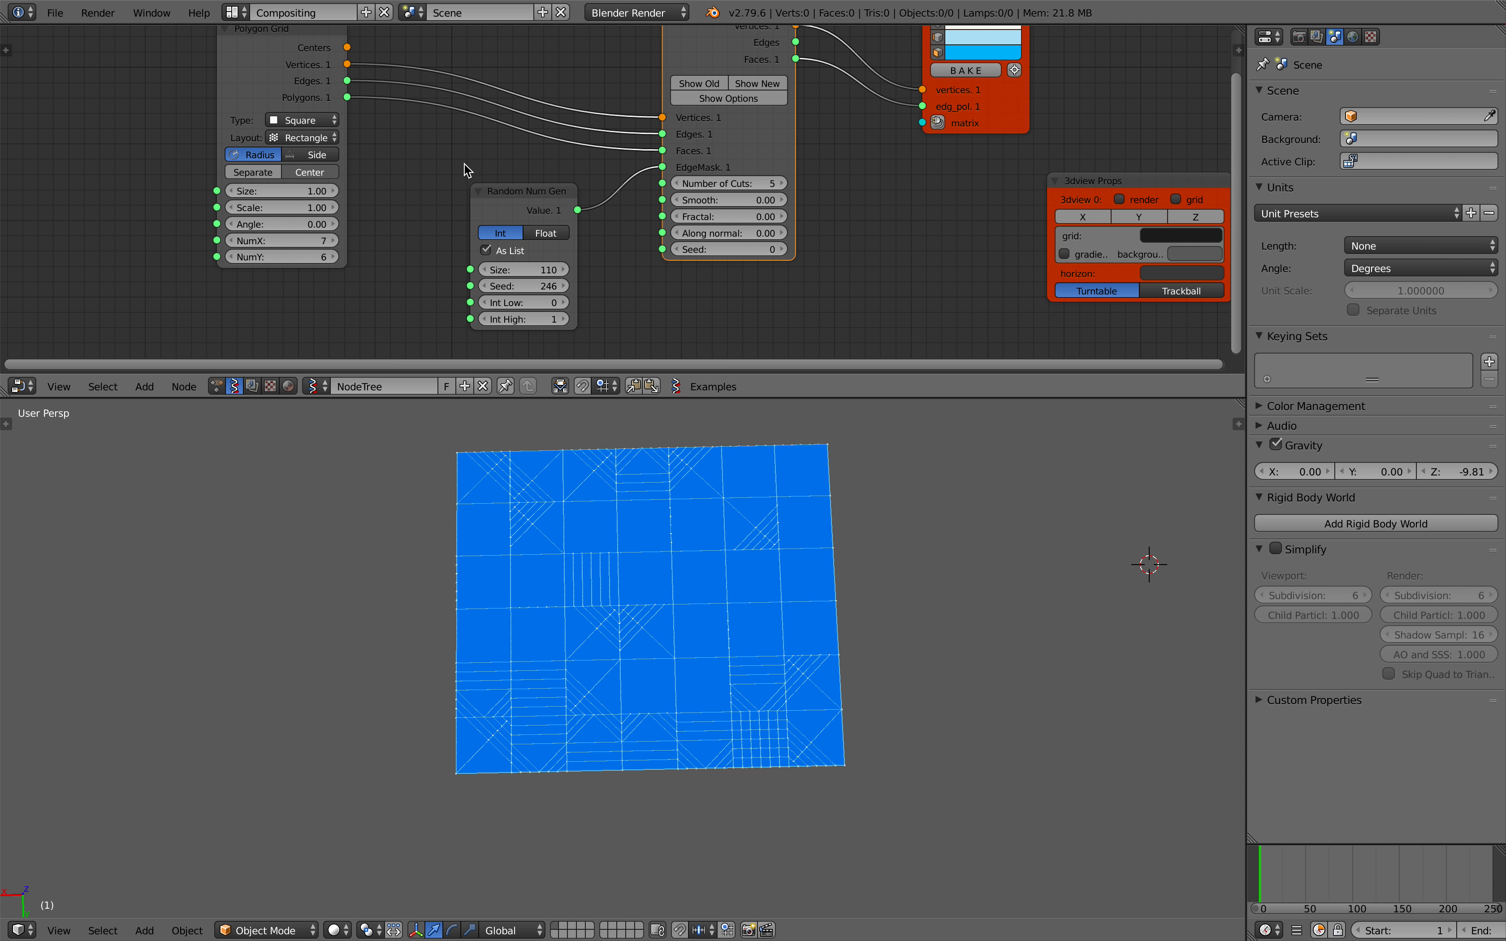
{"action": "left_click", "coordinate": [258, 170]}
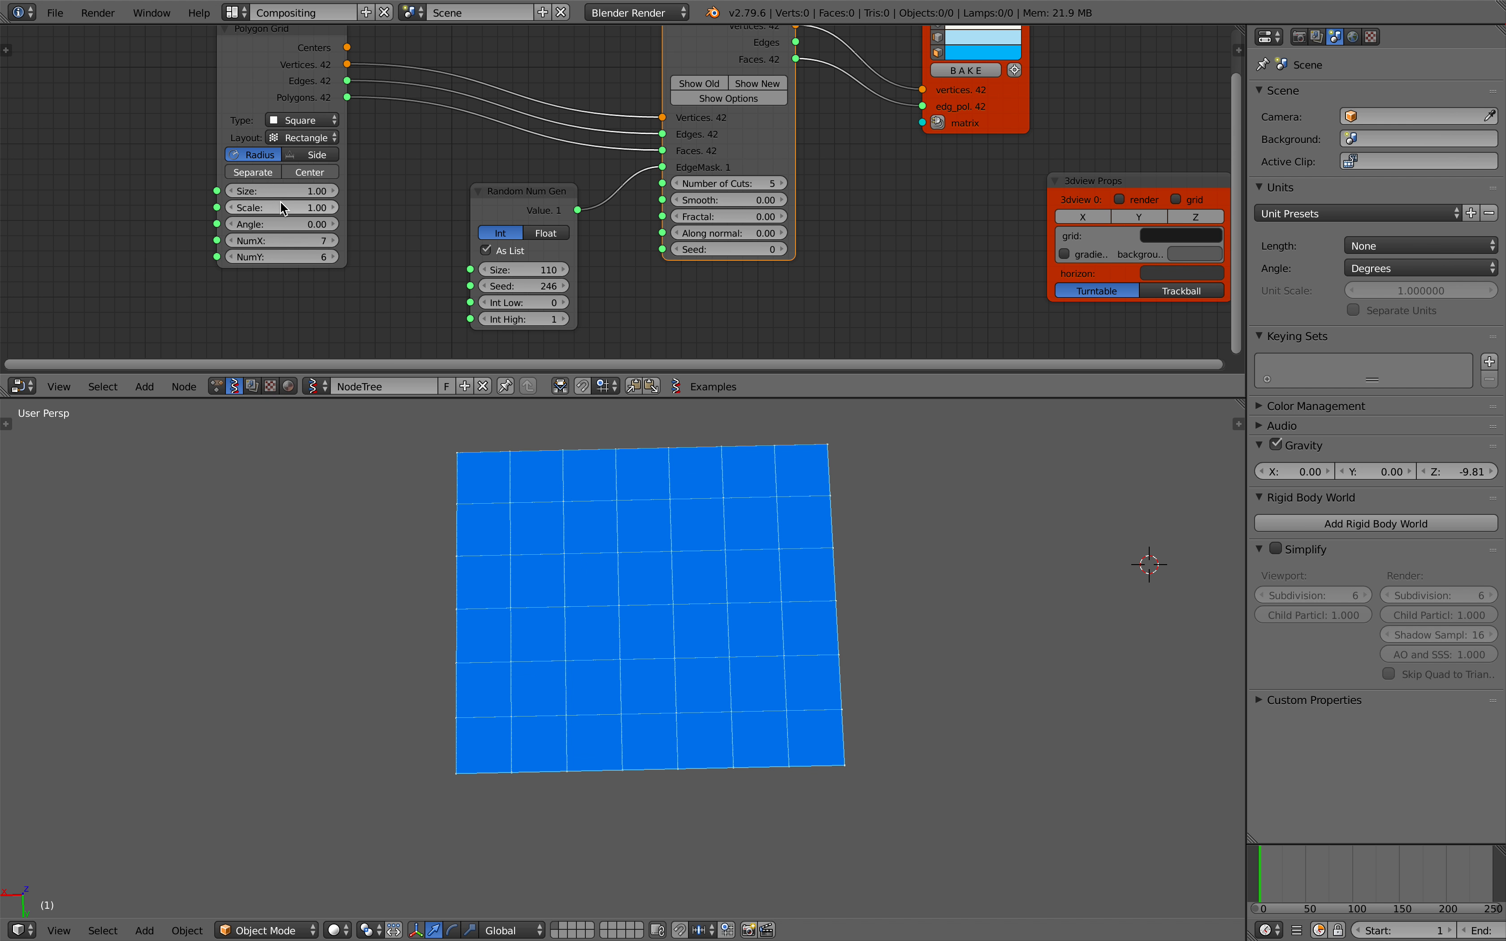
{"action": "left_click_drag", "start_coordinate": [280, 210], "coordinate": [246, 210]}
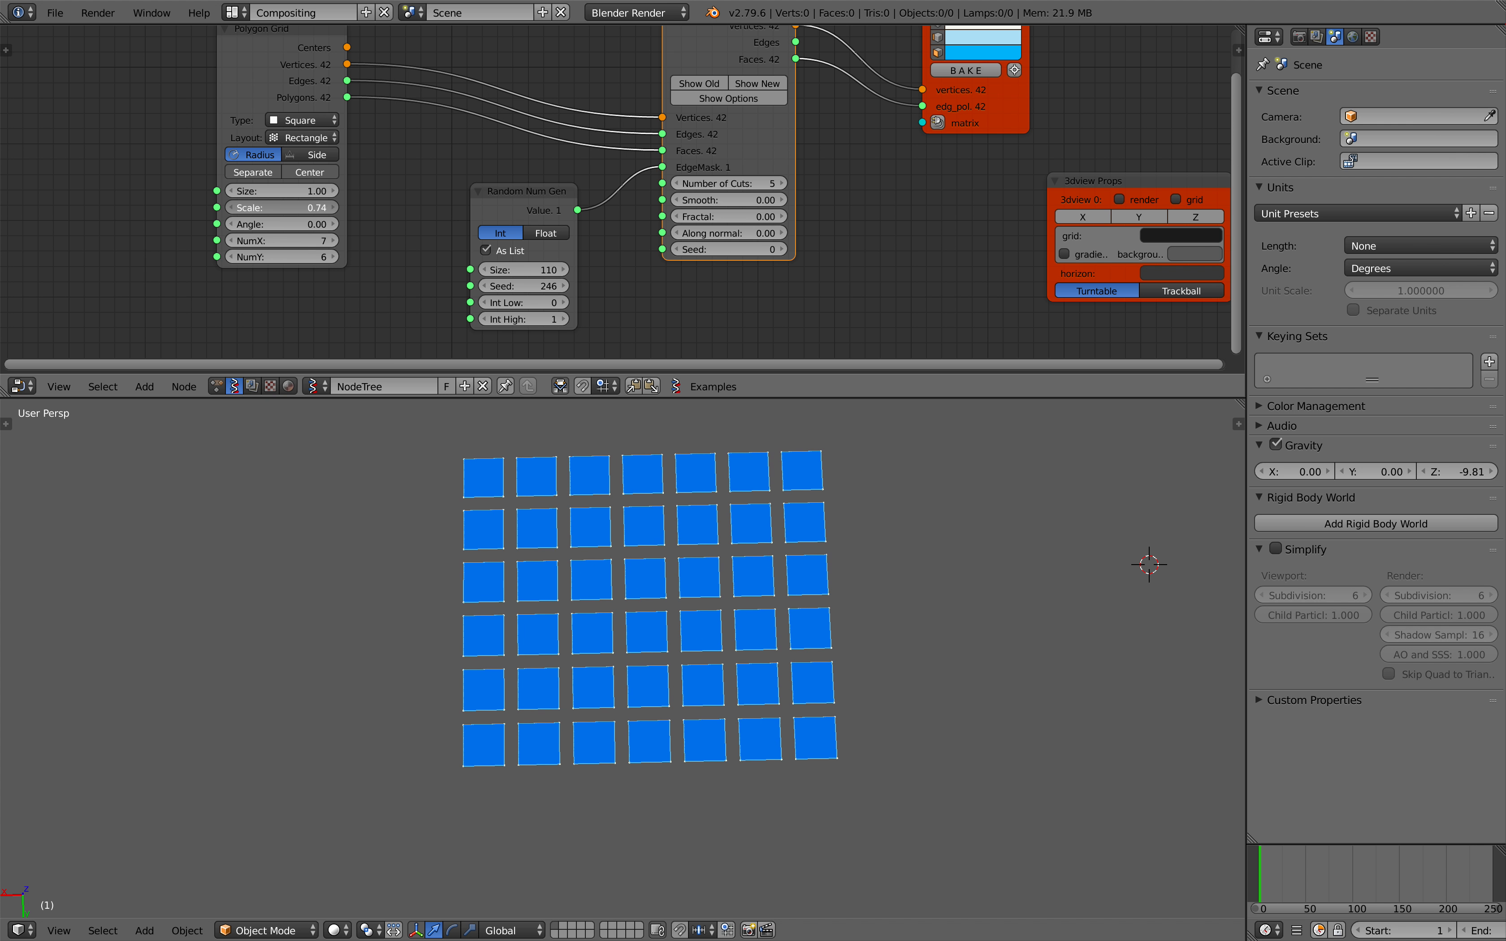
{"action": "middle_click_drag", "start_coordinate": [459, 197], "coordinate": [446, 213]}
{"action": "left_click_drag", "start_coordinate": [526, 213], "coordinate": [510, 195]}
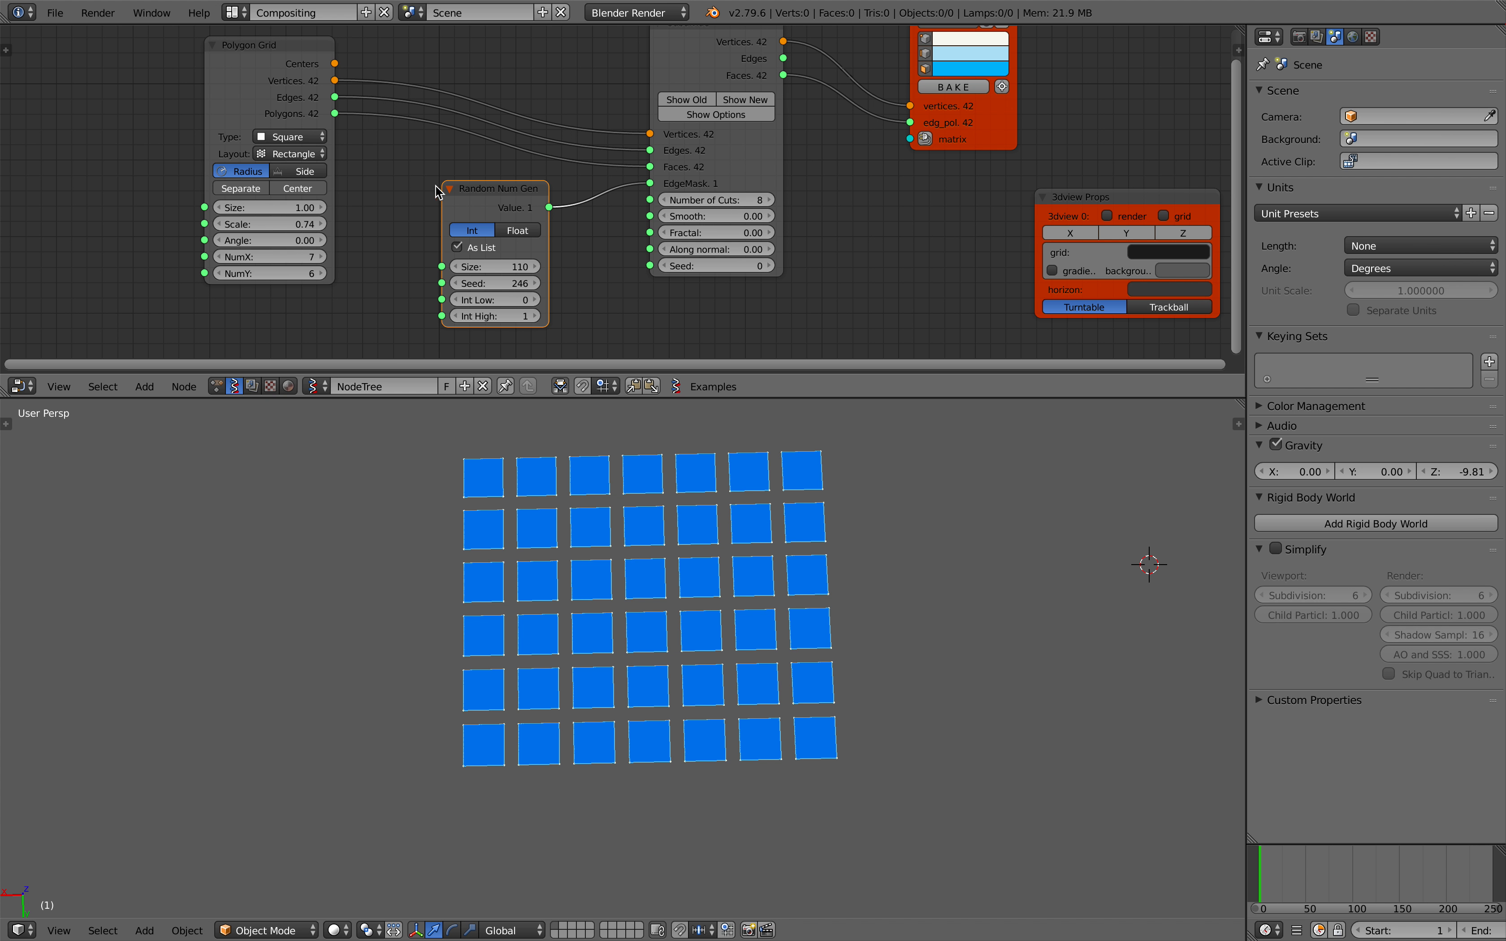
Turn off the Polygon Grid node's Separate option and save over the existing file
{"action": "left_click", "coordinate": [260, 190]}
{"action": "left_click", "coordinate": [261, 188]}
{"action": "left_click", "coordinate": [261, 188]}
{"action": "key", "text": "ctrl+s"}
{"action": "left_click", "coordinate": [261, 188]}
Set the Random Num Gen node's Size to 160 and the Subdivide node's Number of Cuts to 5
{"action": "left_click_drag", "start_coordinate": [512, 271], "coordinate": [543, 271]}
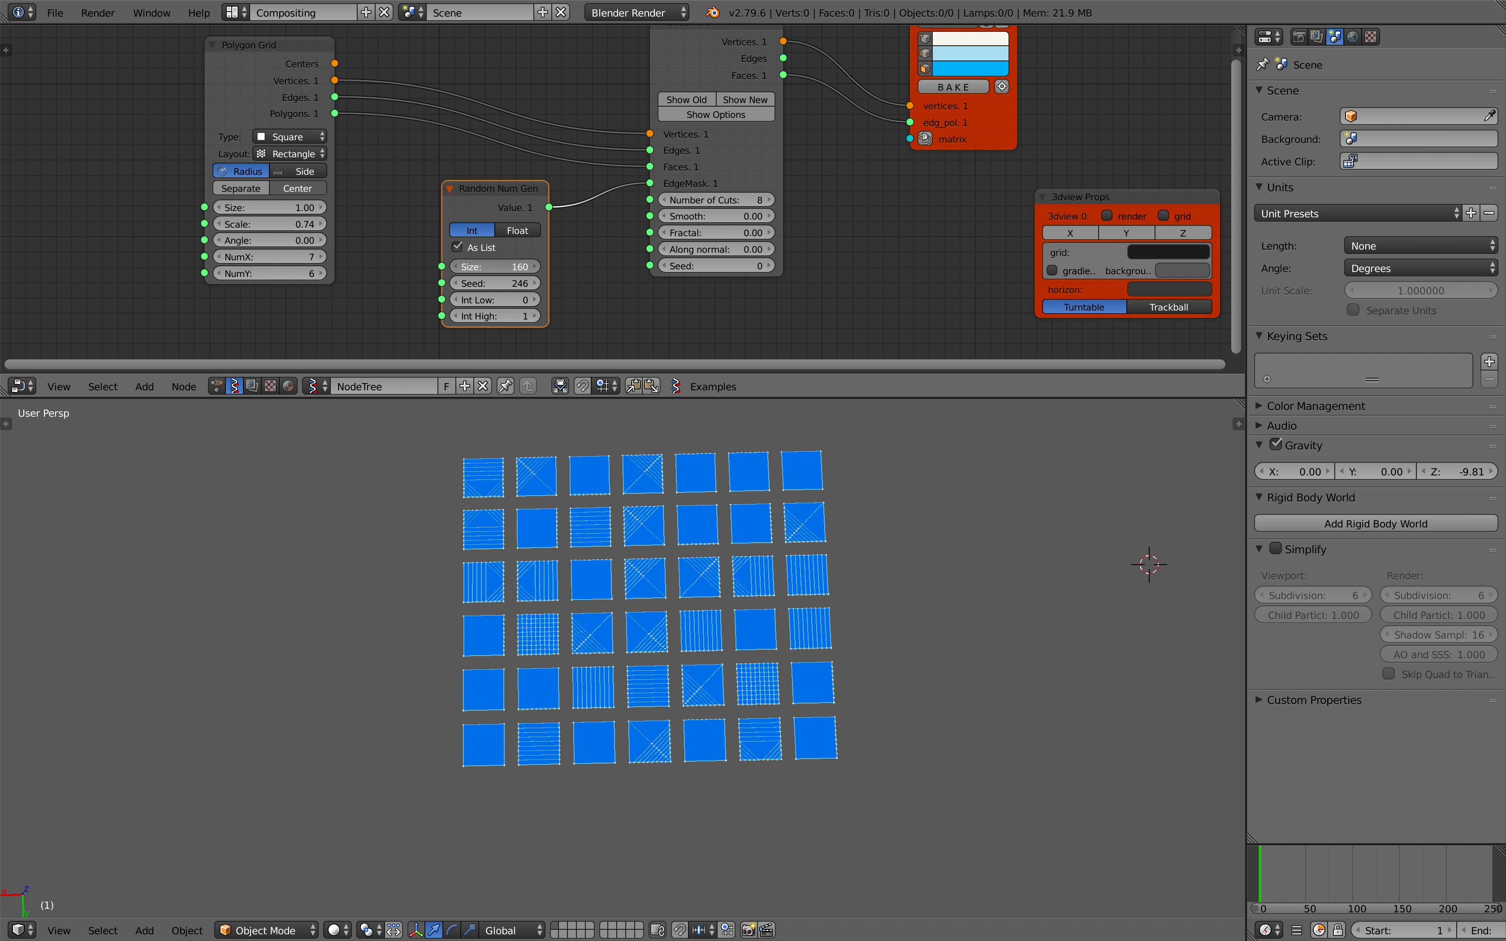
{"action": "left_click_drag", "start_coordinate": [725, 199], "coordinate": [675, 200]}
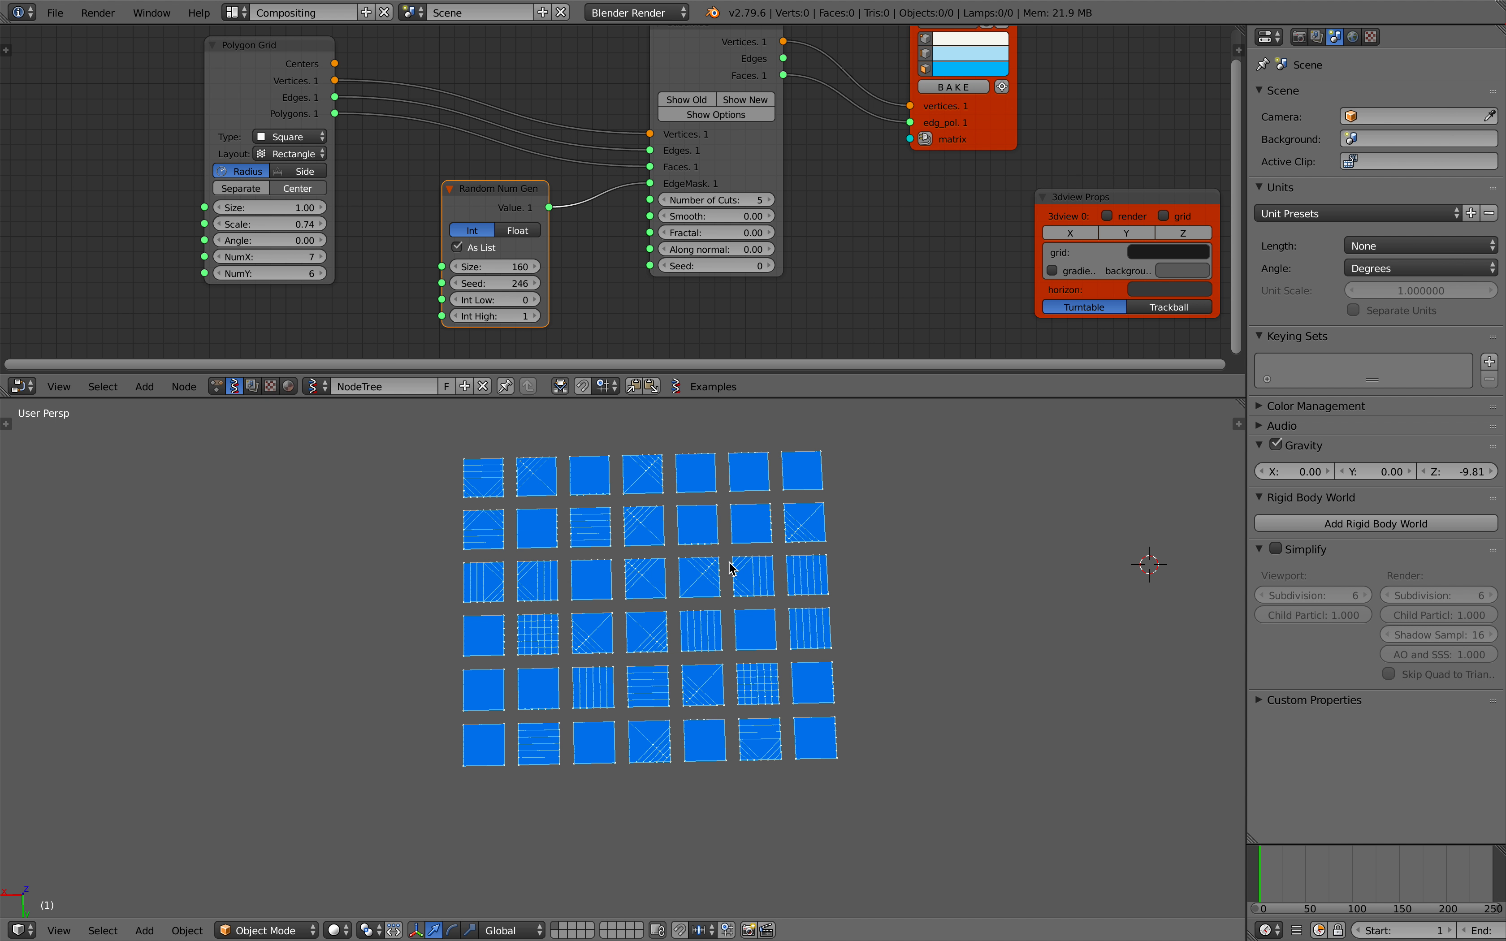
Inspect the separated tiles and set the Random Num Gen node's Seed to 422
{"action": "middle_click_drag", "start_coordinate": [729, 562], "coordinate": [654, 565], "text": "shift"}
{"action": "scroll", "coordinate": [654, 565], "scroll_direction": "up", "scroll_amount": 1}
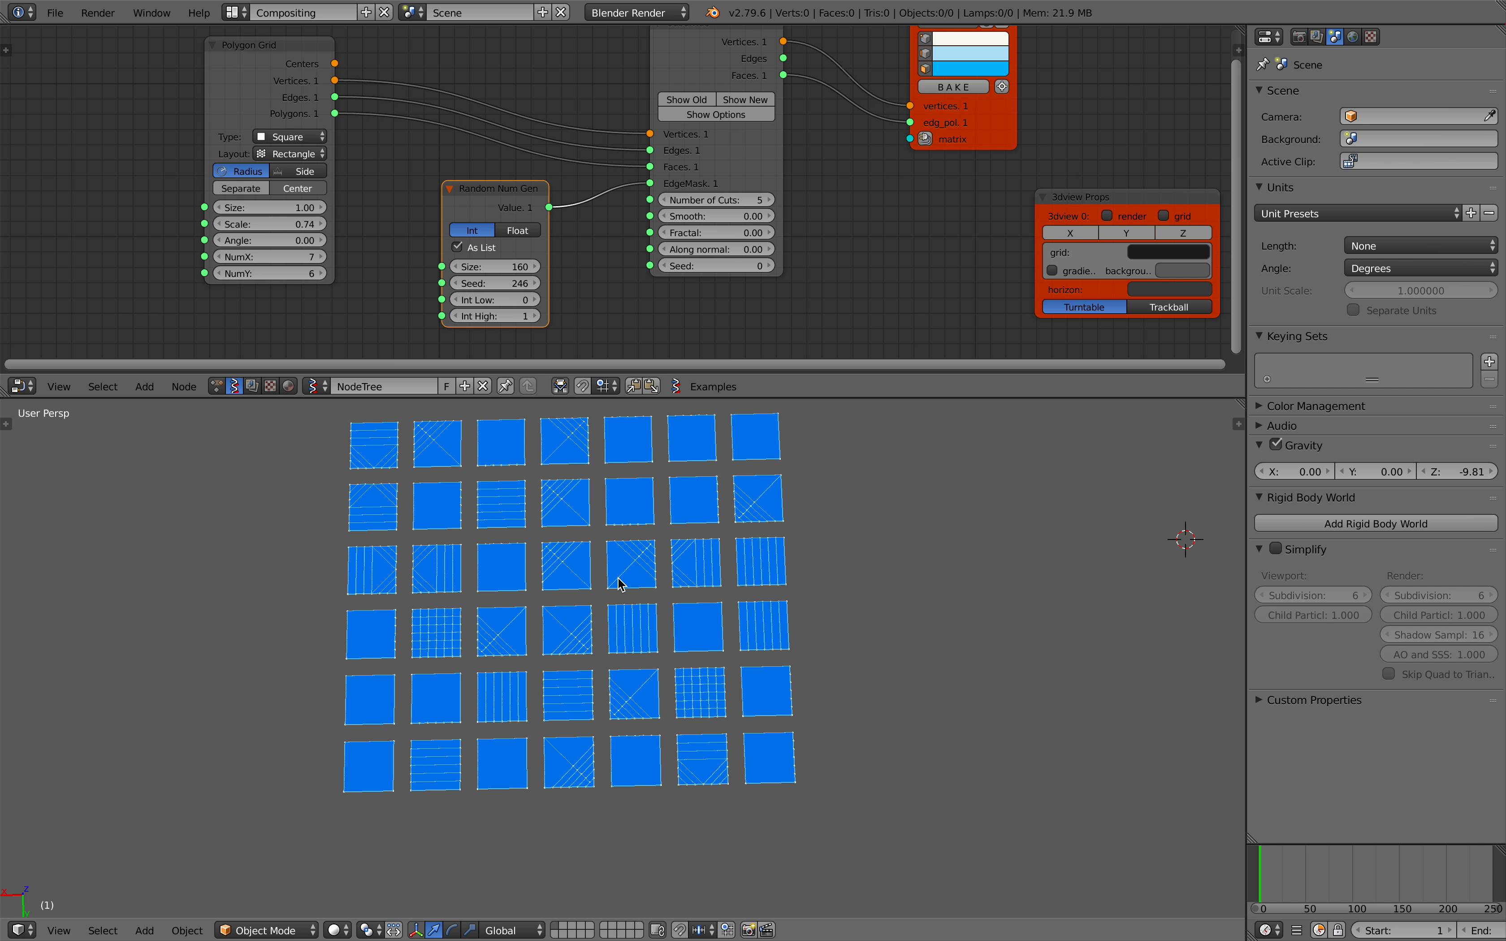
{"action": "scroll", "coordinate": [618, 601], "scroll_direction": "up", "scroll_amount": 1}
{"action": "middle_click_drag", "start_coordinate": [501, 666], "coordinate": [472, 696], "text": "shift"}
{"action": "scroll", "coordinate": [655, 573], "scroll_direction": "down", "scroll_amount": 2}
{"action": "middle_click_drag", "start_coordinate": [655, 573], "coordinate": [649, 583], "text": "shift"}
{"action": "scroll", "coordinate": [634, 582], "scroll_direction": "up", "scroll_amount": 1}
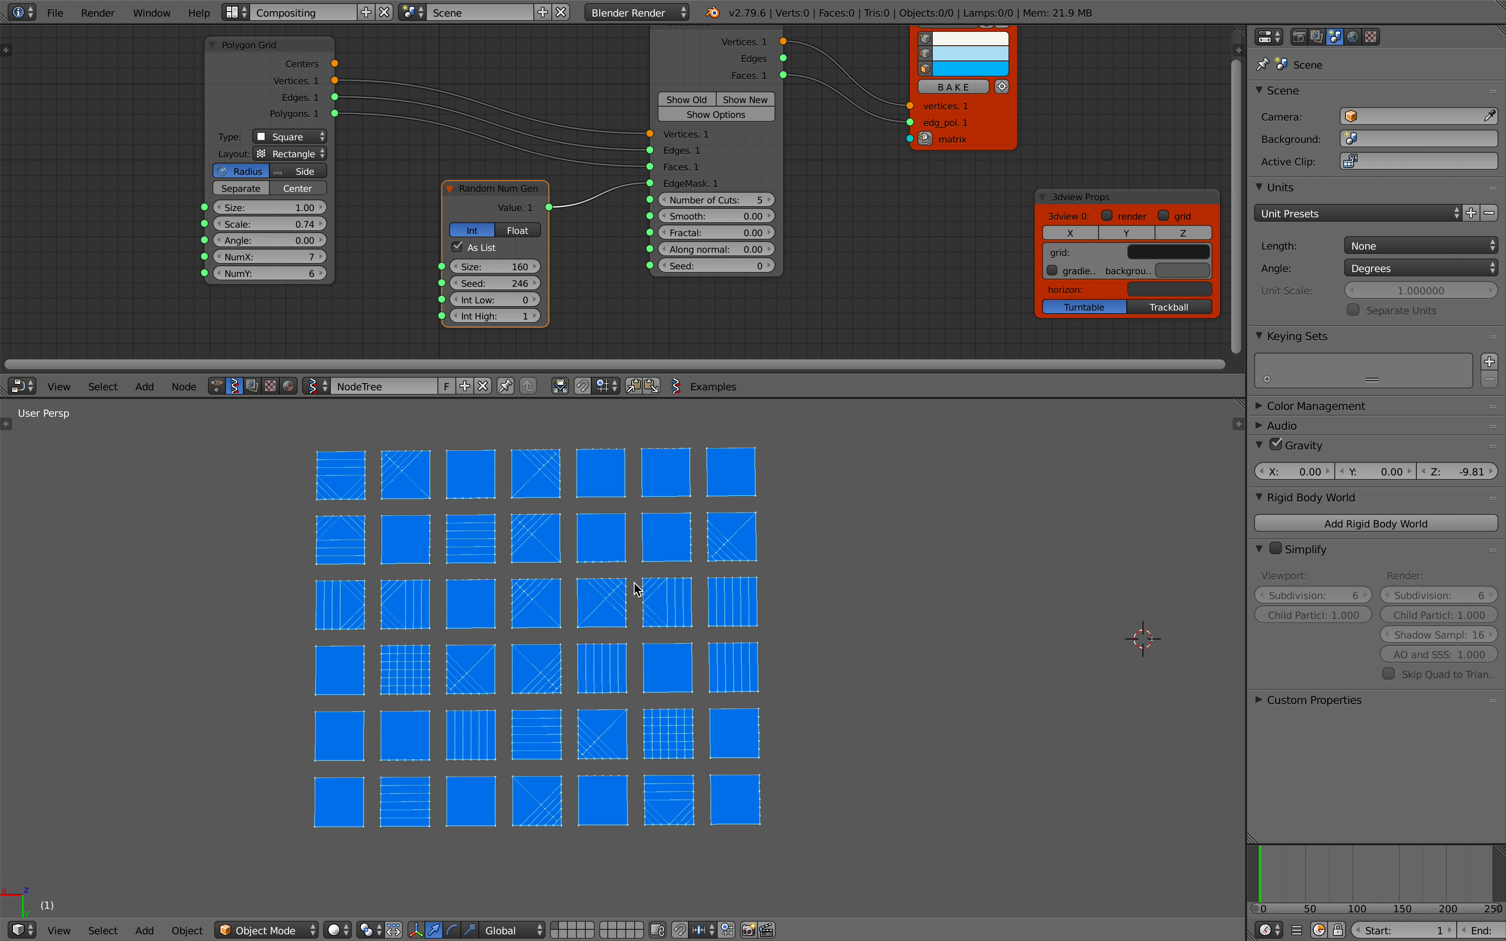
{"action": "left_click_drag", "start_coordinate": [510, 283], "coordinate": [613, 283]}
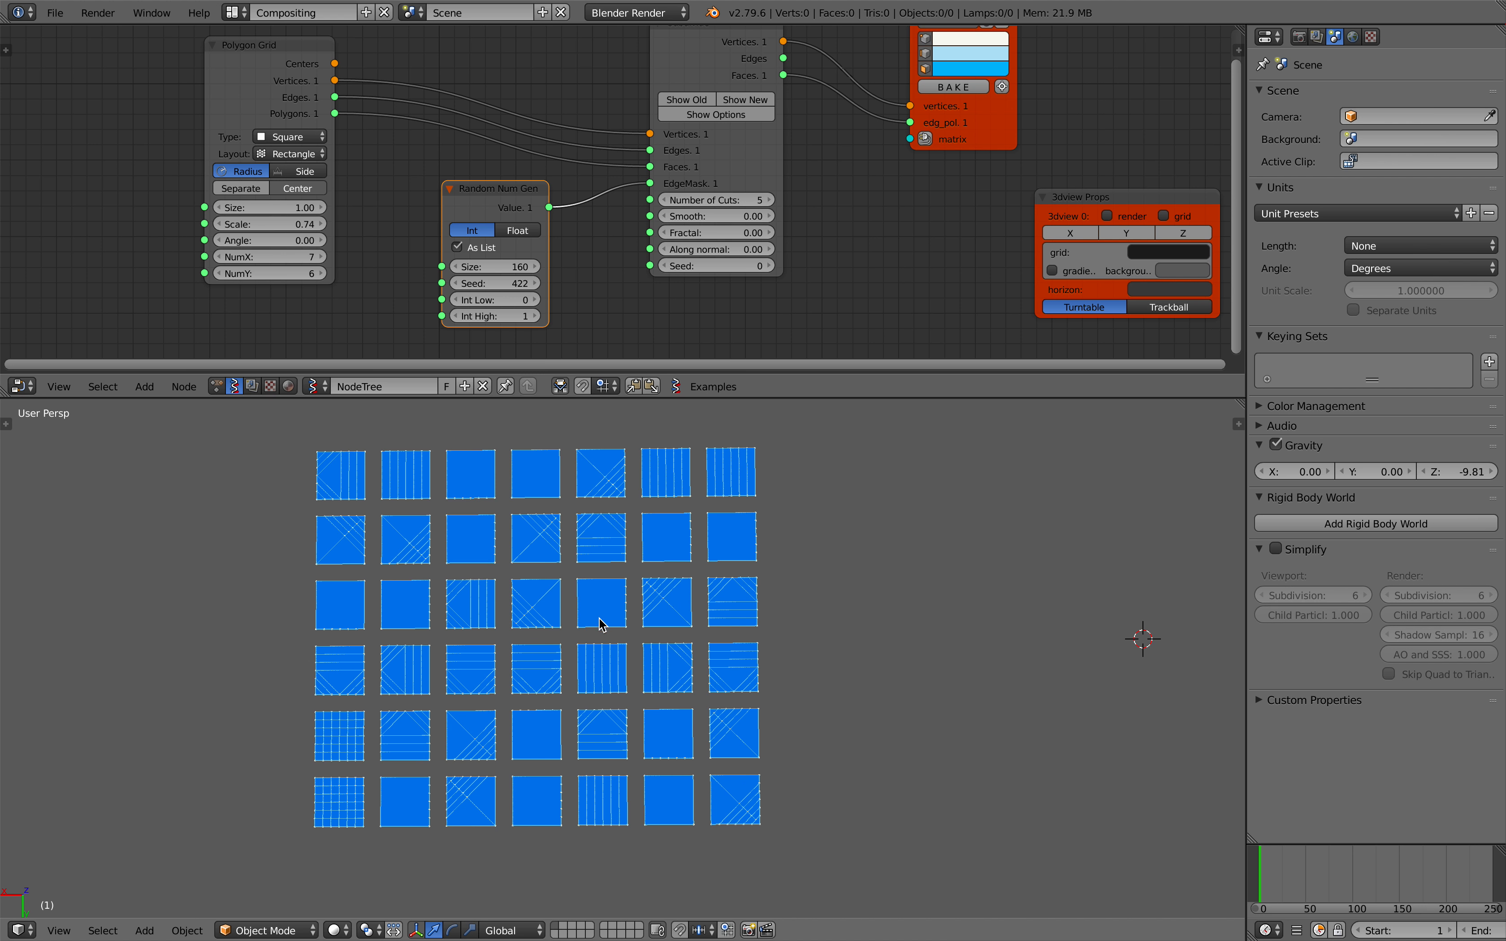
Save the scene as a new file named pattern_002.blend on the Desktop
{"action": "left_click", "coordinate": [55, 12]}
{"action": "left_click", "coordinate": [69, 172]}
{"action": "left_click", "coordinate": [1382, 81]}
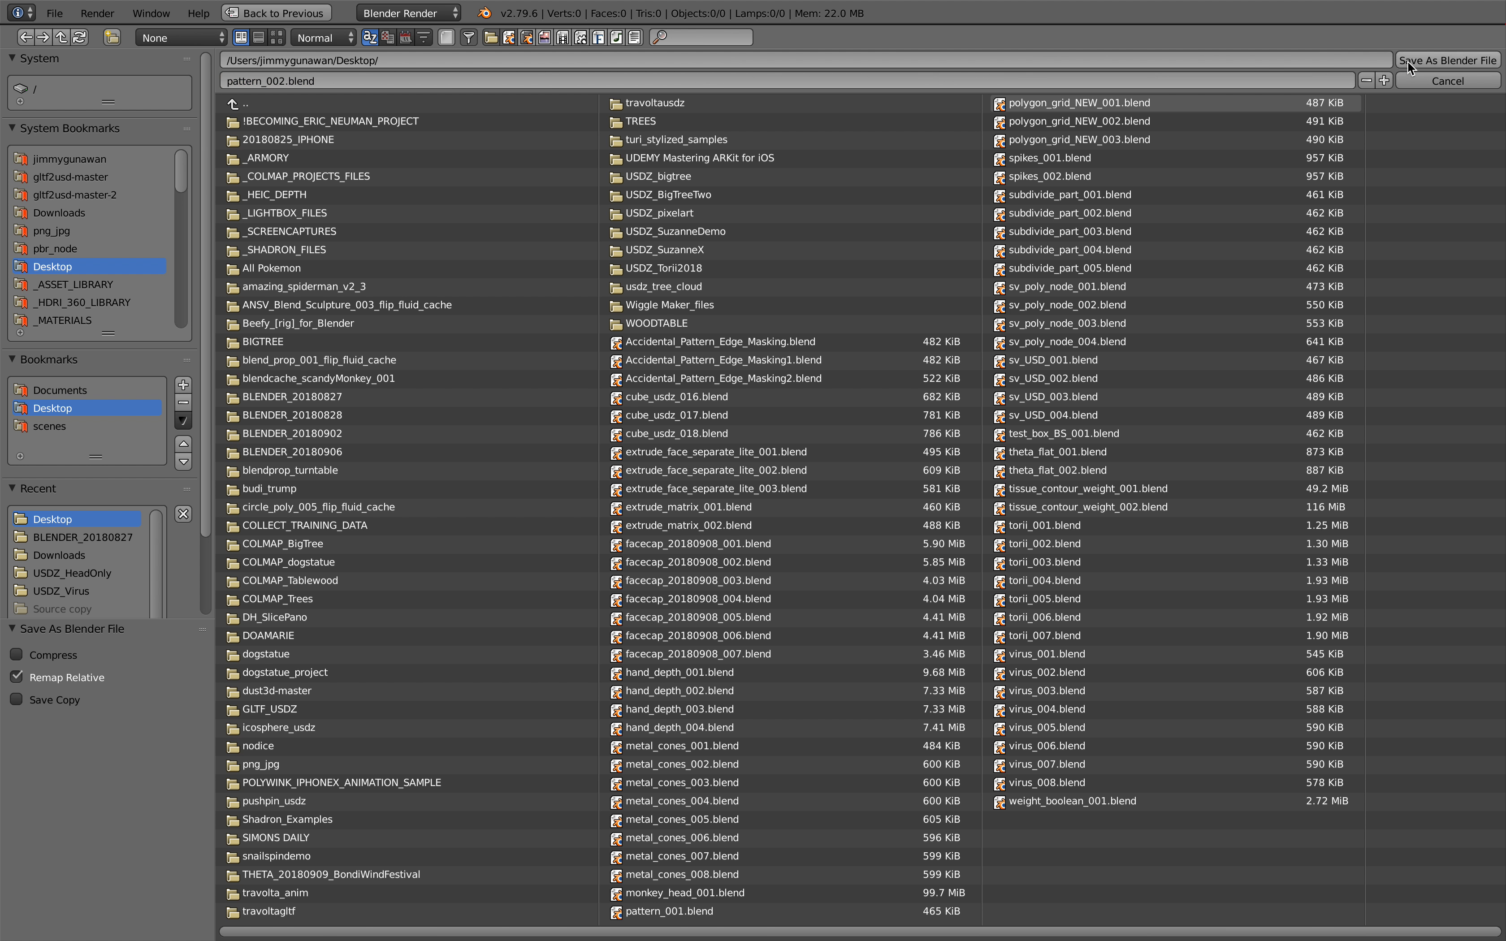
{"action": "left_click", "coordinate": [1408, 63]}
Move the Polygon Grid and Random Num Gen nodes away from the Subdivide node to make room between them
{"action": "scroll", "coordinate": [518, 136], "scroll_direction": "down", "scroll_amount": 3}
{"action": "scroll", "coordinate": [470, 144], "scroll_direction": "up", "scroll_amount": 1}
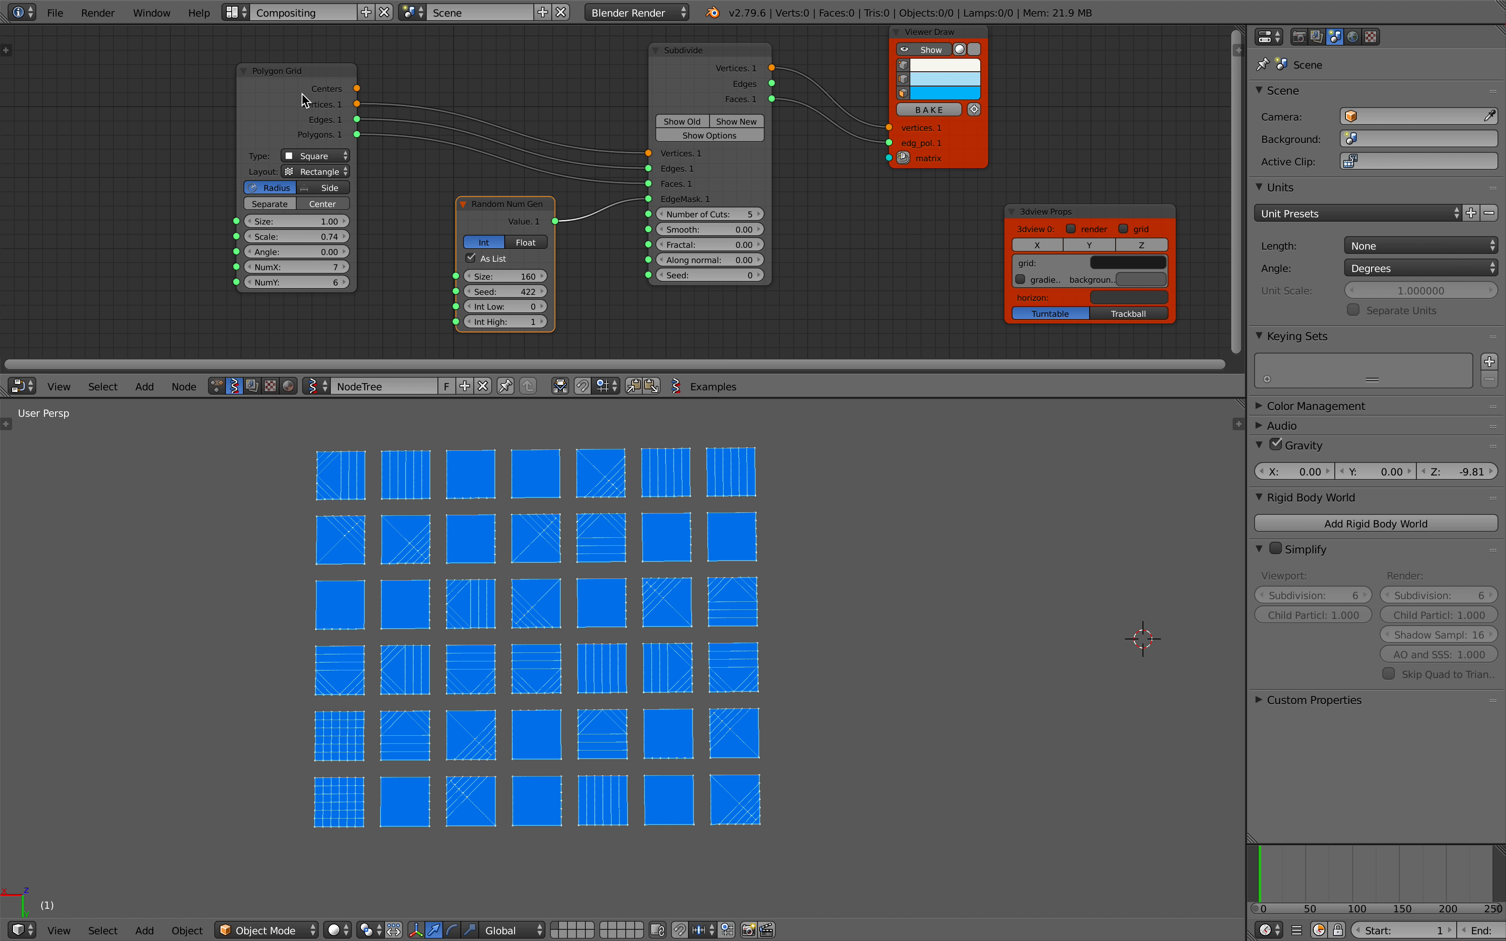
{"action": "left_click_drag", "start_coordinate": [304, 94], "coordinate": [226, 89]}
{"action": "left_click_drag", "start_coordinate": [499, 198], "coordinate": [467, 216]}
{"action": "key", "text": "x"}
{"action": "key", "text": "shift+a"}
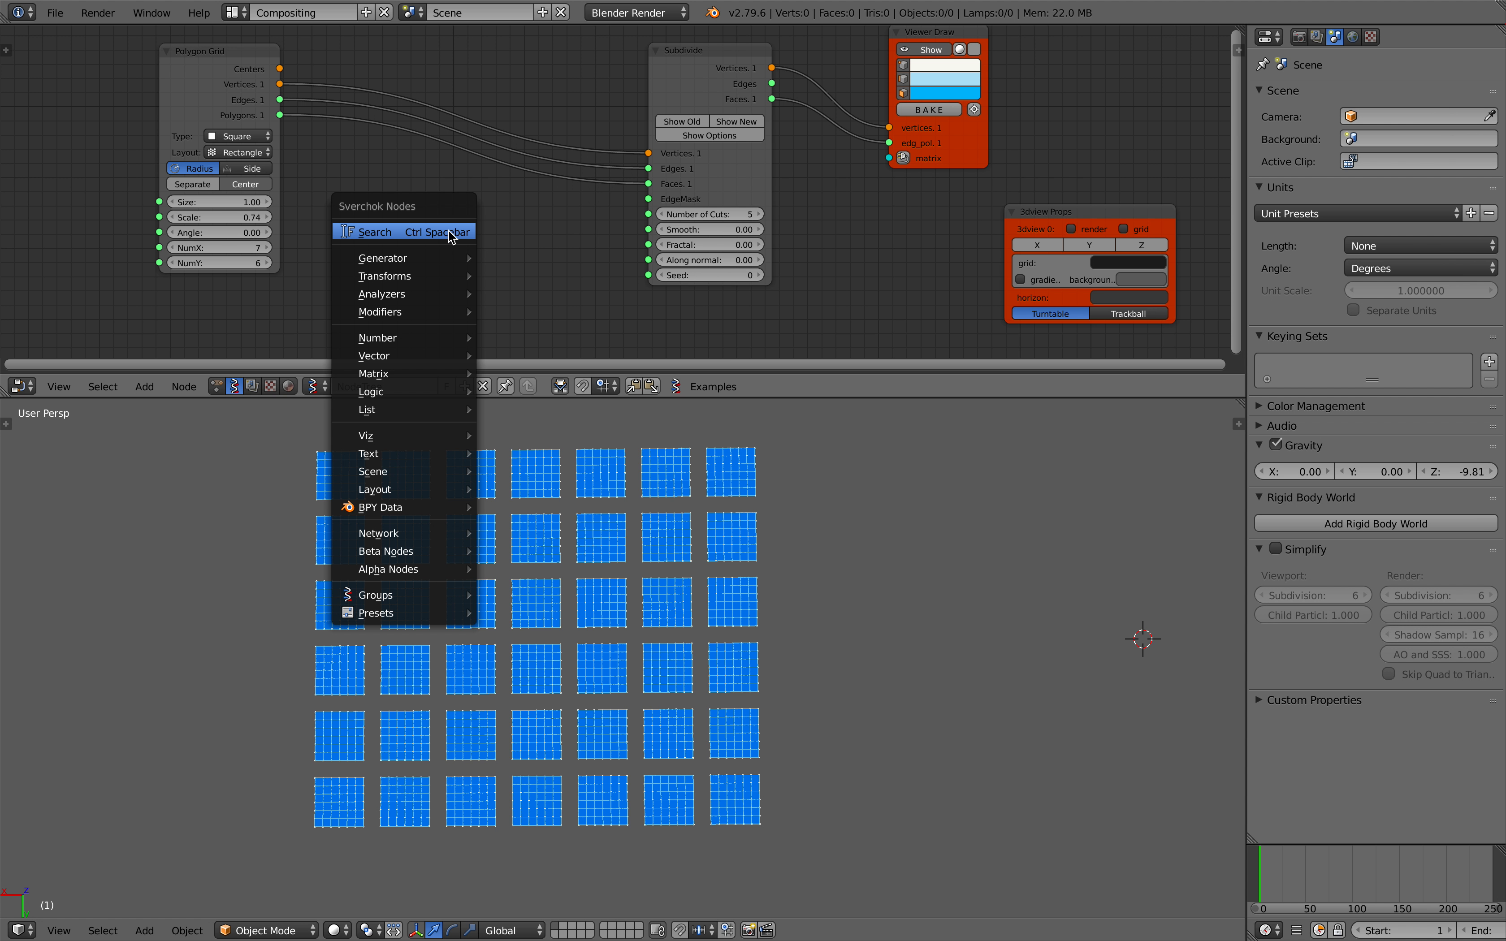
{"action": "key", "text": "Escape"}
{"action": "key", "text": "ctrl+z"}
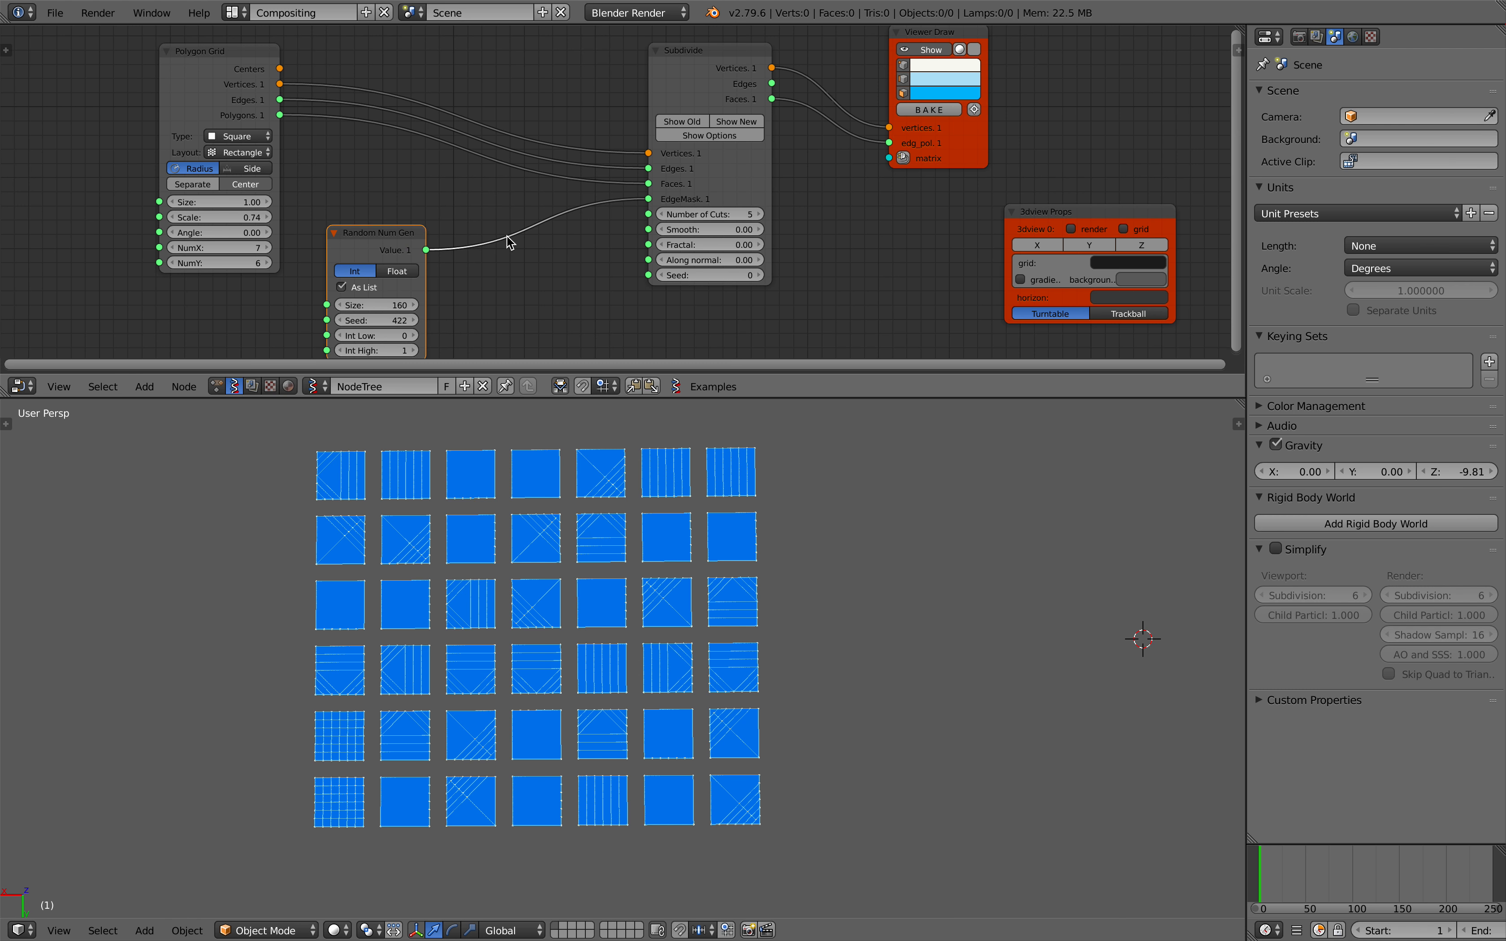
Disconnect the Random Num Gen node from the Subdivide node's EdgeMask input and place it beside the Polygon Grid node
{"action": "key", "text": "ctrl+z"}
{"action": "key", "text": "ctrl+z"}
{"action": "key", "text": "ctrl+z"}
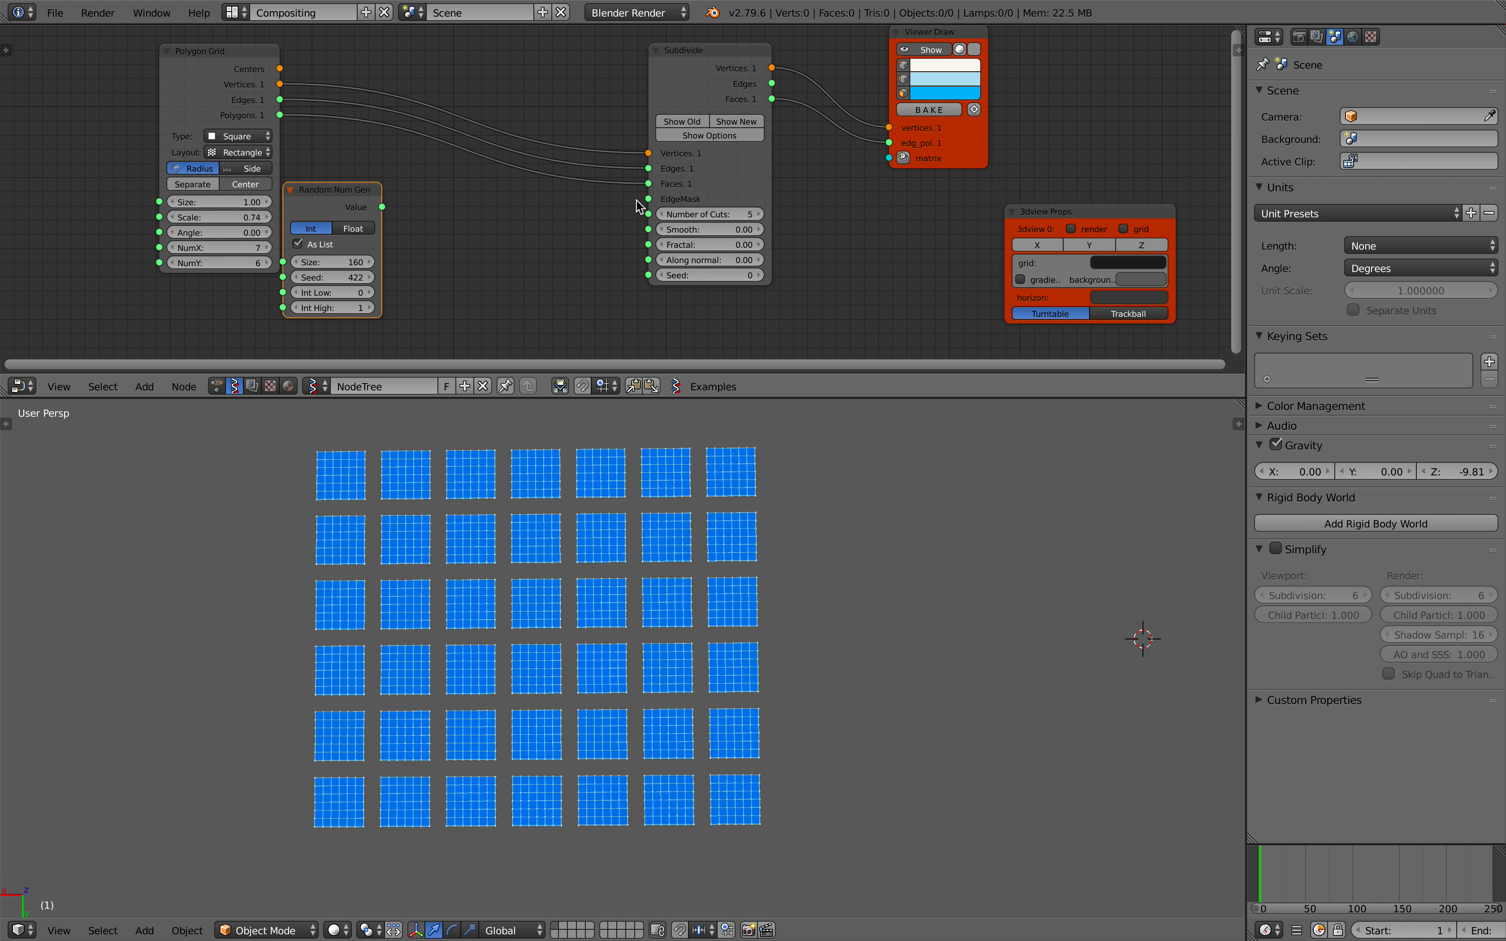
Add a Vector Noise MK2 node before the Subdivide node and shift the Polygon Grid and Random Num Gen nodes away from it
{"action": "key", "text": "alt+space"}
{"action": "type", "text": "noise"}
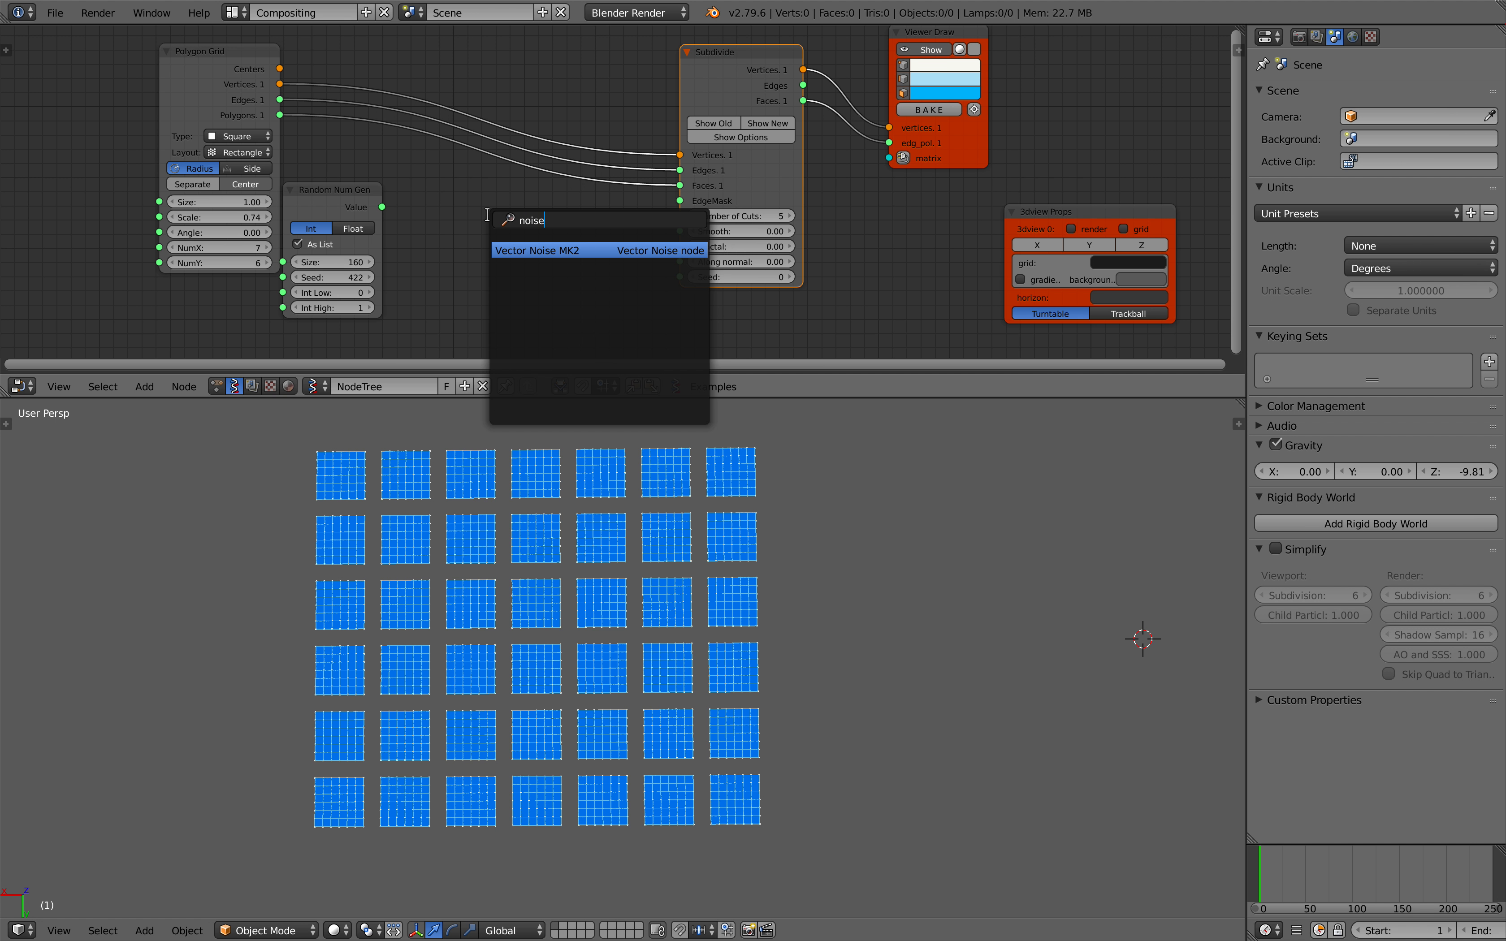
{"action": "key", "text": "Return"}
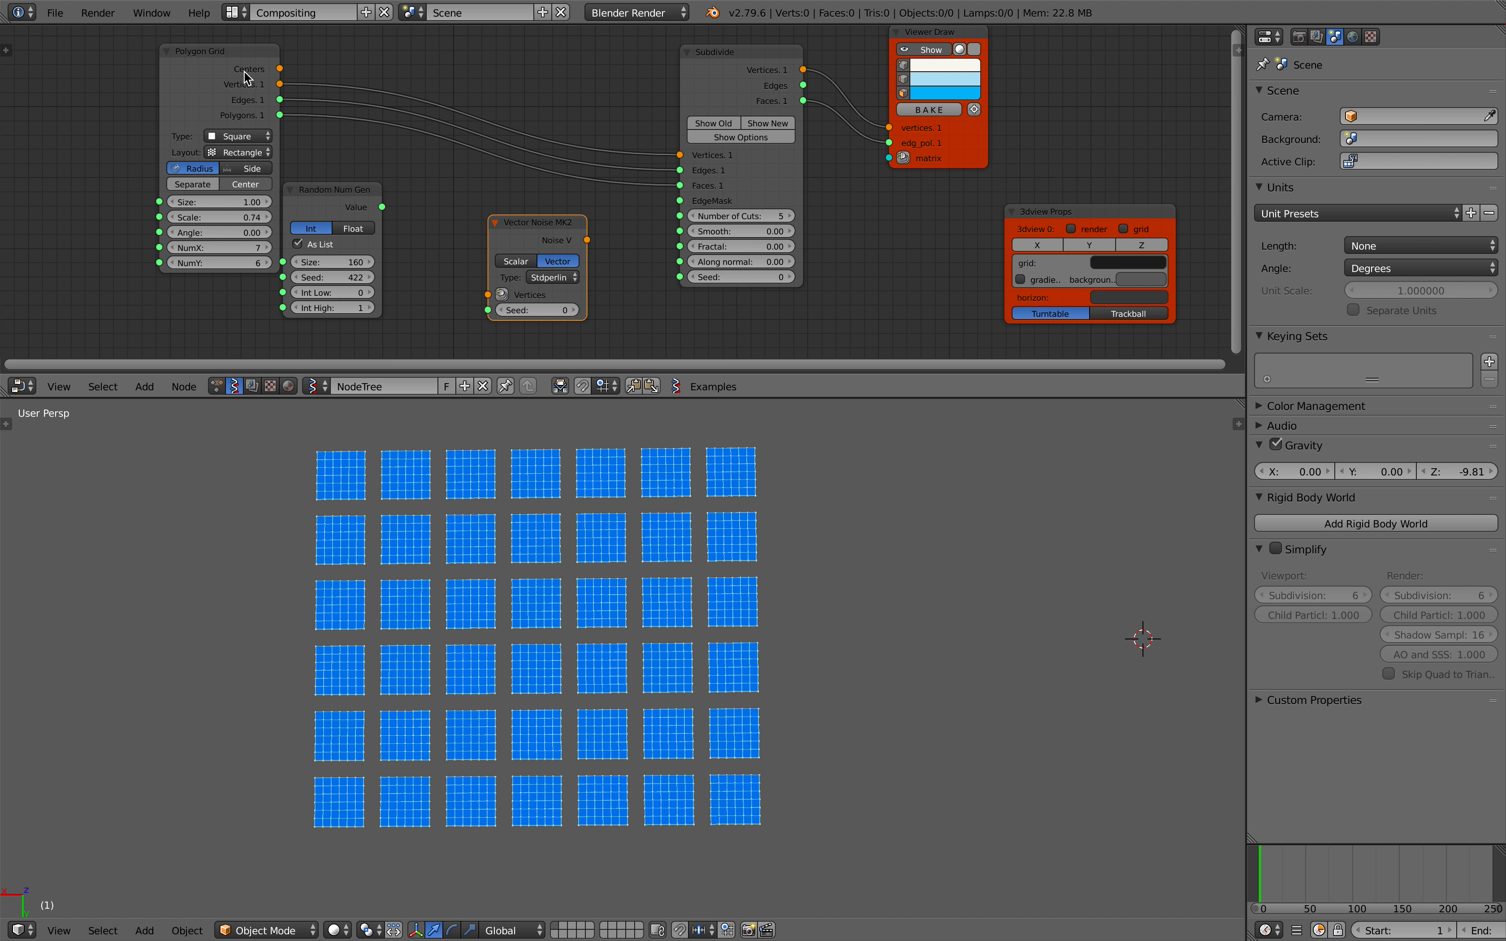
{"action": "left_click_drag", "start_coordinate": [247, 77], "coordinate": [182, 65]}
{"action": "left_click_drag", "start_coordinate": [287, 189], "coordinate": [233, 187]}
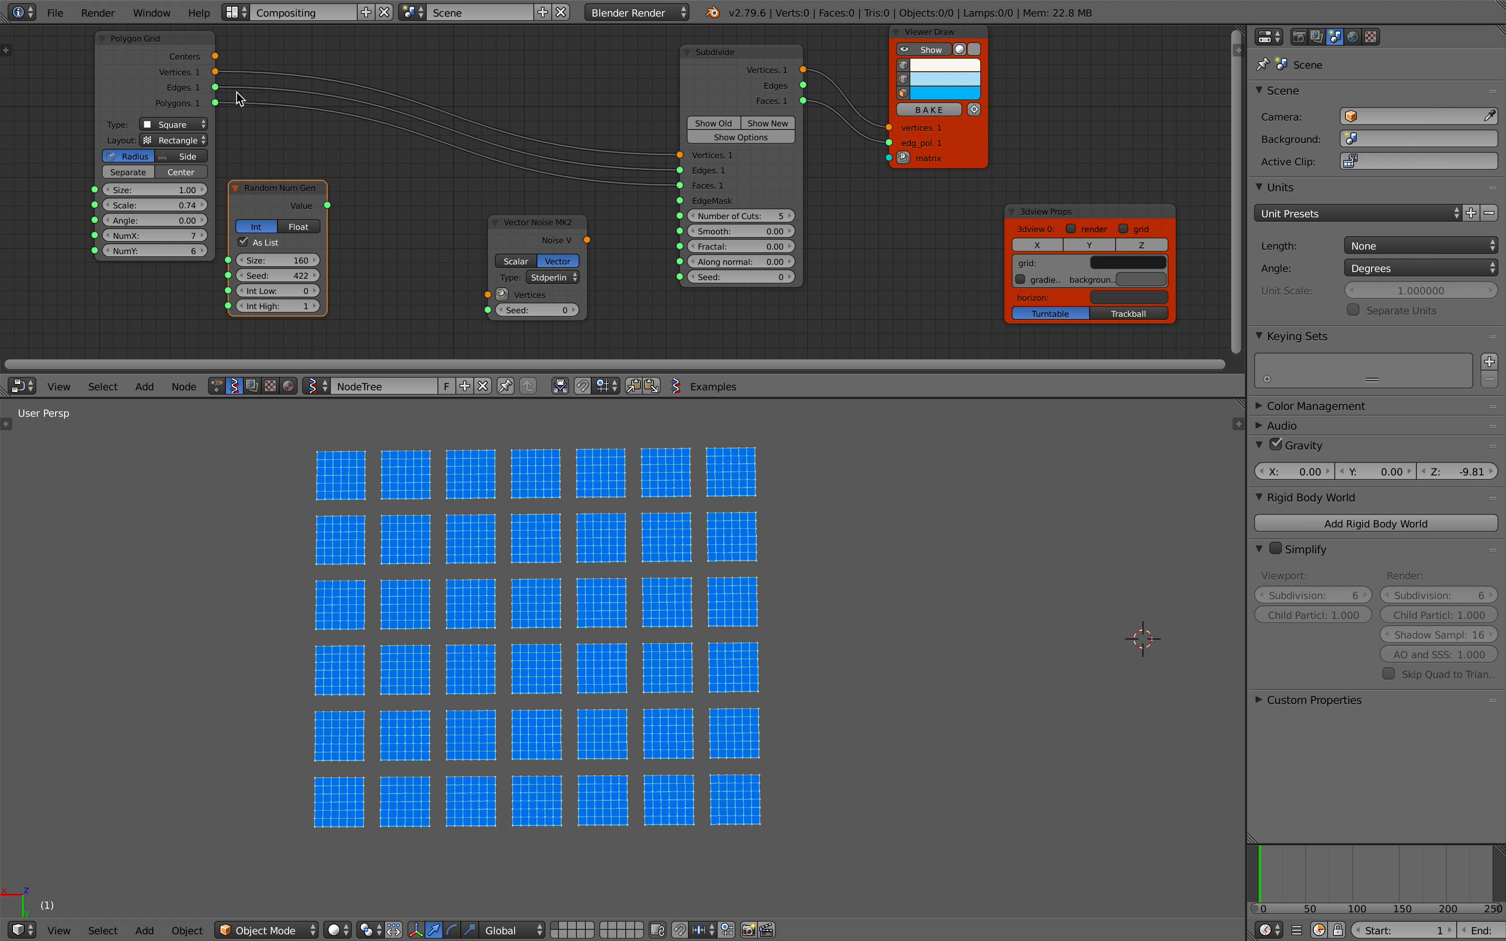
Feed the Polygon Grid's vertices through Vector Noise MK2 in Scalar mode into the Subdivide node's EdgeMask, and save the scene
{"action": "left_click_drag", "start_coordinate": [217, 73], "coordinate": [488, 295]}
{"action": "left_click_drag", "start_coordinate": [560, 243], "coordinate": [672, 204]}
{"action": "left_click", "coordinate": [456, 261]}
{"action": "key", "text": "ctrl+s"}
{"action": "left_click", "coordinate": [652, 224]}
{"action": "scroll", "coordinate": [597, 225], "scroll_direction": "up", "scroll_amount": 1}
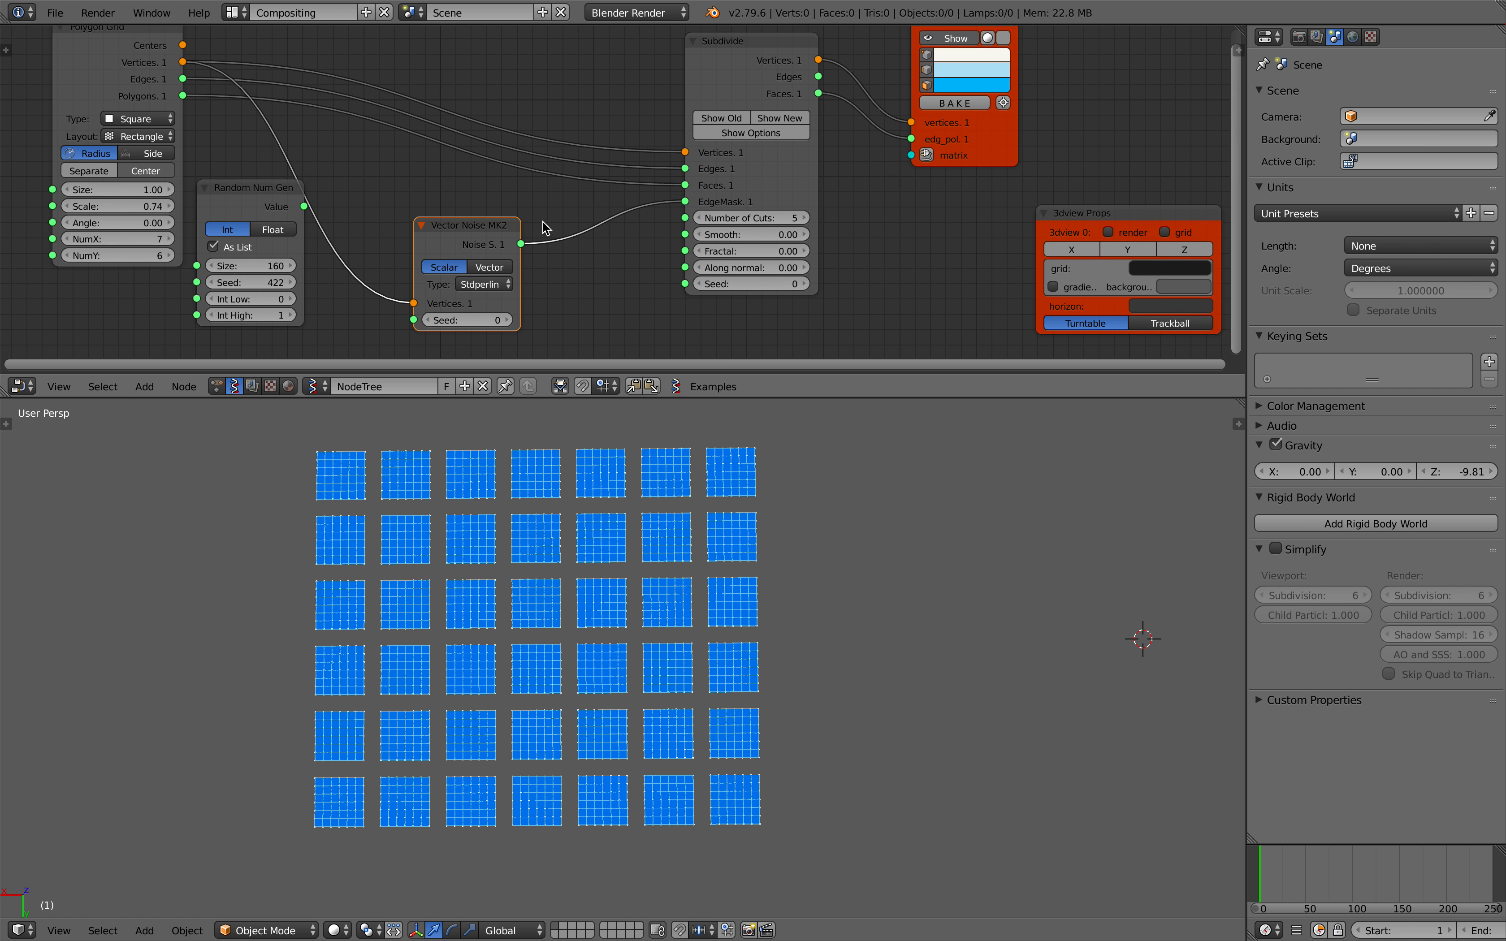
Add a Stethoscope MK2 node and connect the Vector Noise node's scalar output to its Data input
{"action": "left_click_drag", "start_coordinate": [507, 227], "coordinate": [479, 238]}
{"action": "middle_click_drag", "start_coordinate": [578, 320], "coordinate": [548, 180]}
{"action": "key", "text": "alt+space"}
{"action": "type", "text": "ste"}
{"action": "key", "text": "Down"}
{"action": "key", "text": "Return"}
{"action": "left_click", "coordinate": [533, 245]}
{"action": "left_click_drag", "start_coordinate": [492, 141], "coordinate": [547, 311]}
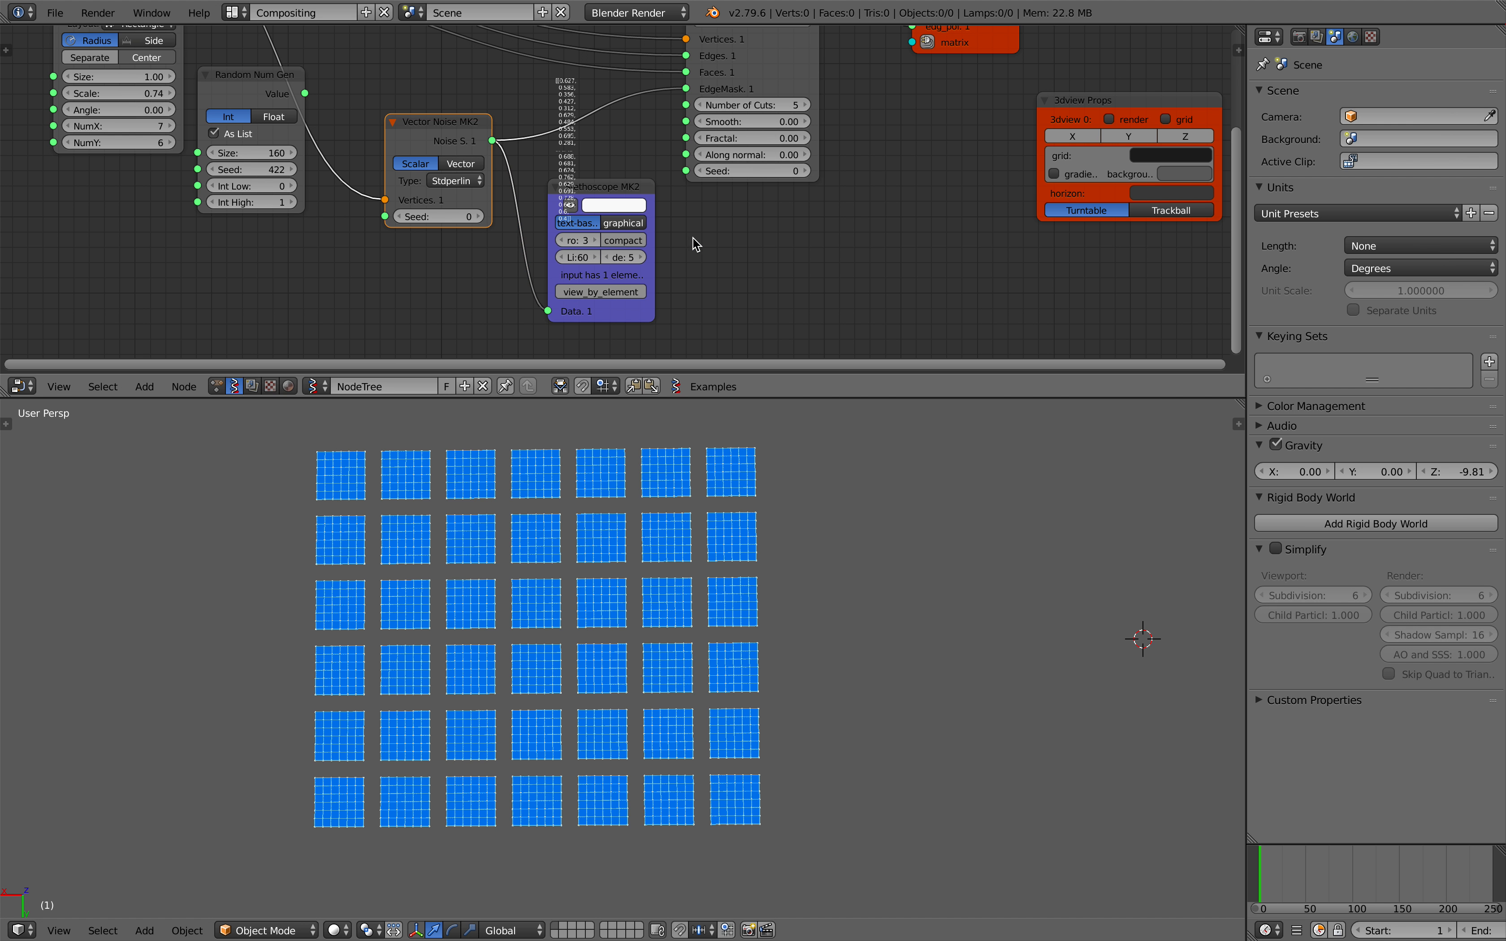
Read the noise values shown by the Stethoscope node and delete that node
{"action": "scroll", "coordinate": [689, 242], "scroll_direction": "up", "scroll_amount": 2}
{"action": "scroll", "coordinate": [482, 124], "scroll_direction": "up", "scroll_amount": 2}
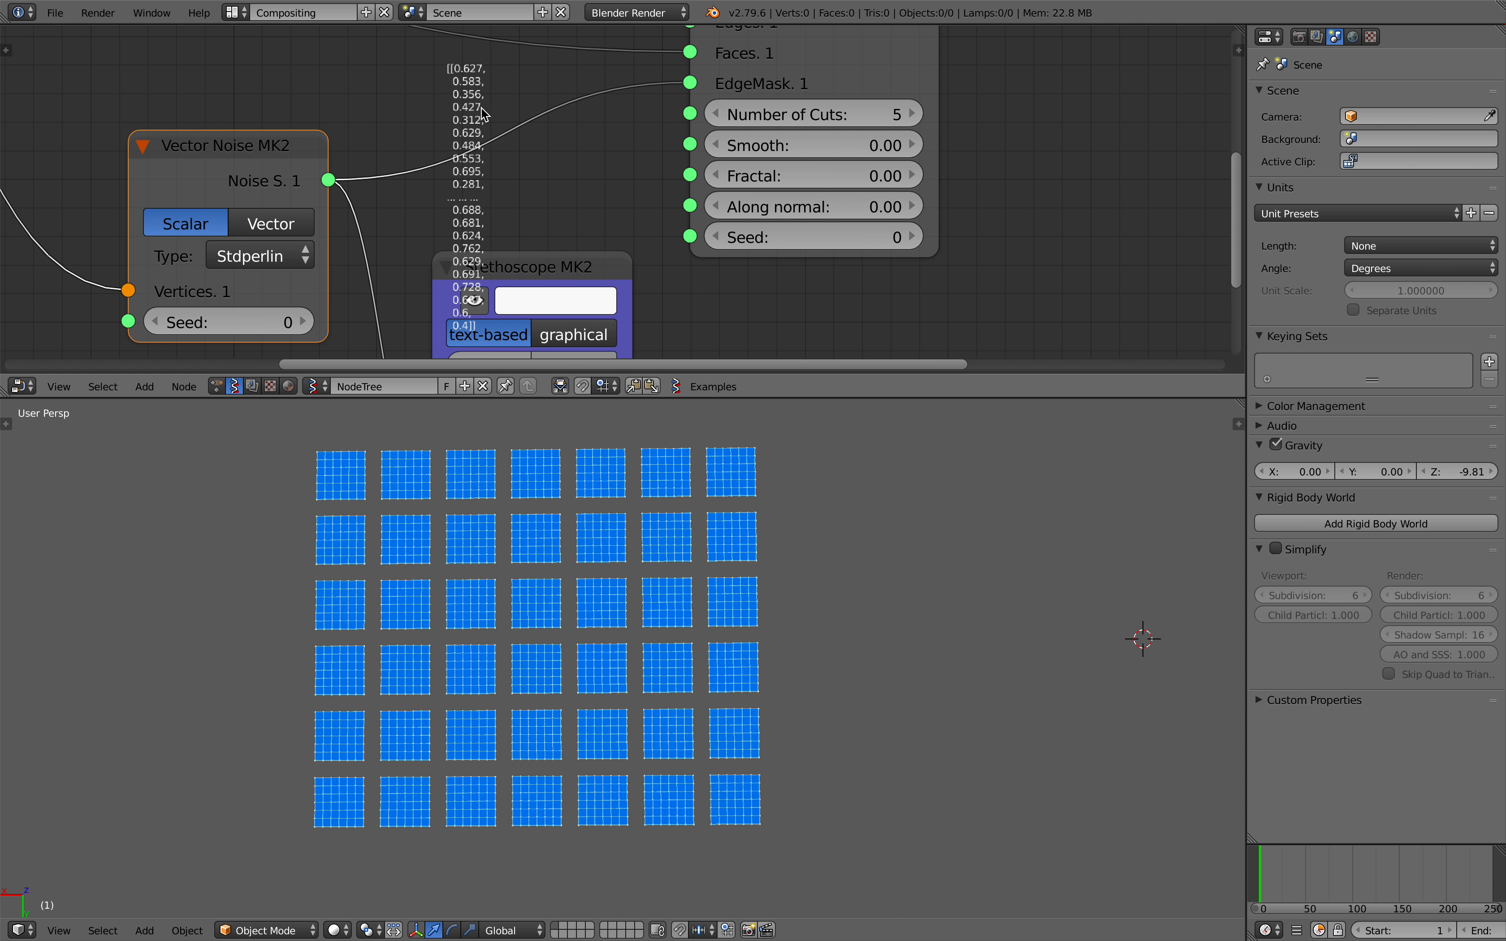
{"action": "scroll", "coordinate": [473, 106], "scroll_direction": "down", "scroll_amount": 3}
{"action": "left_click", "coordinate": [538, 254]}
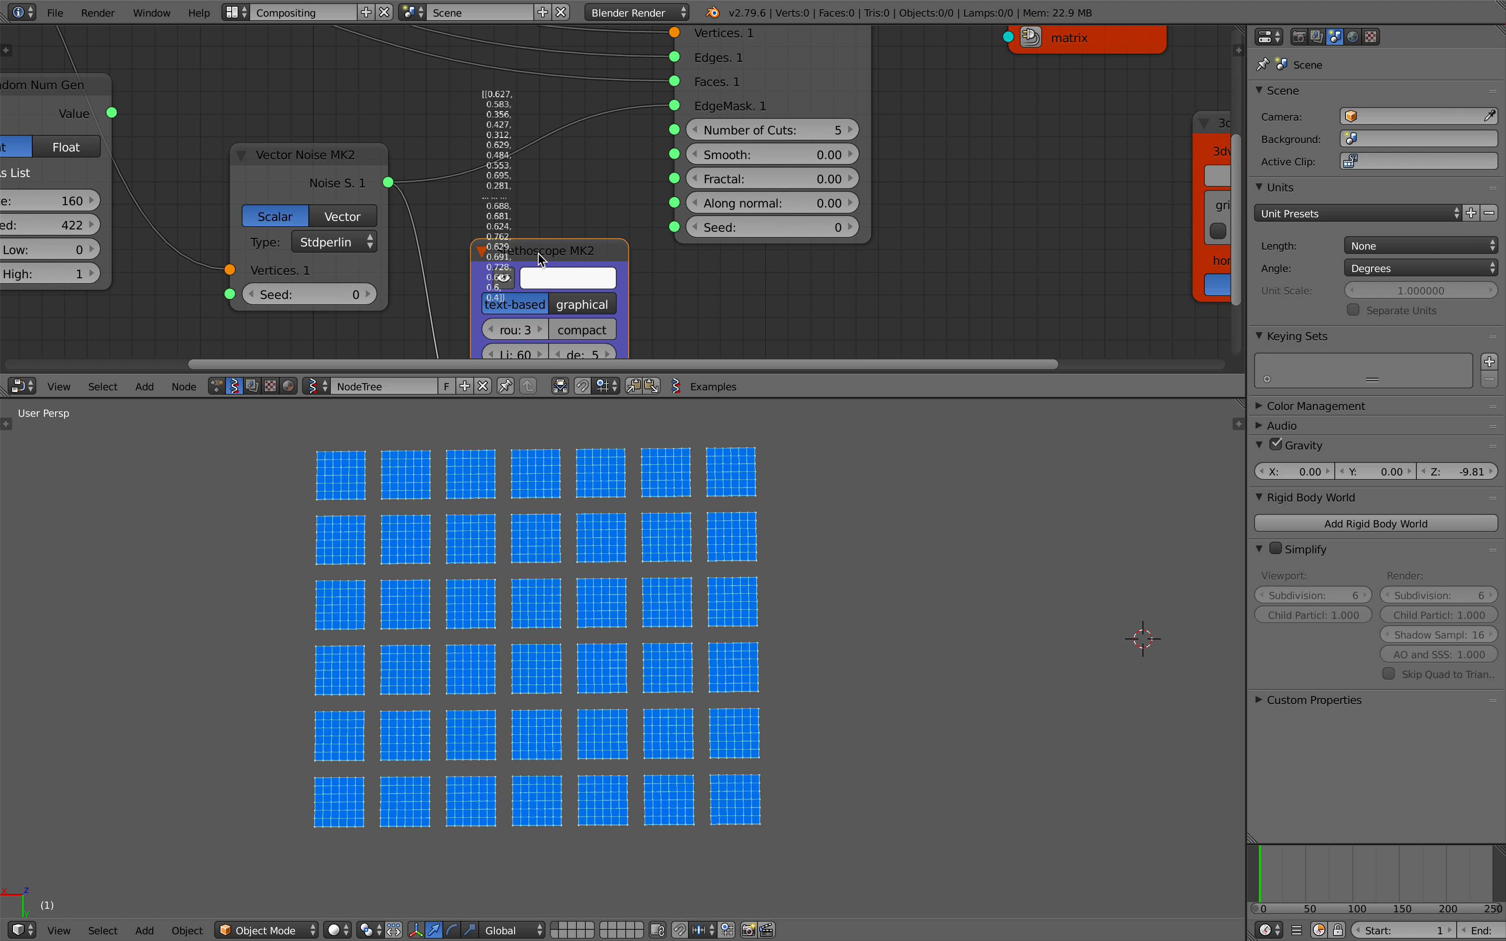
{"action": "key", "text": "x"}
Insert a Math MK2 node into the link between Vector Noise and the Subdivide node's EdgeMask
{"action": "scroll", "coordinate": [516, 245], "scroll_direction": "down", "scroll_amount": 2}
{"action": "key", "text": "alt+space"}
{"action": "type", "text": "mah"}
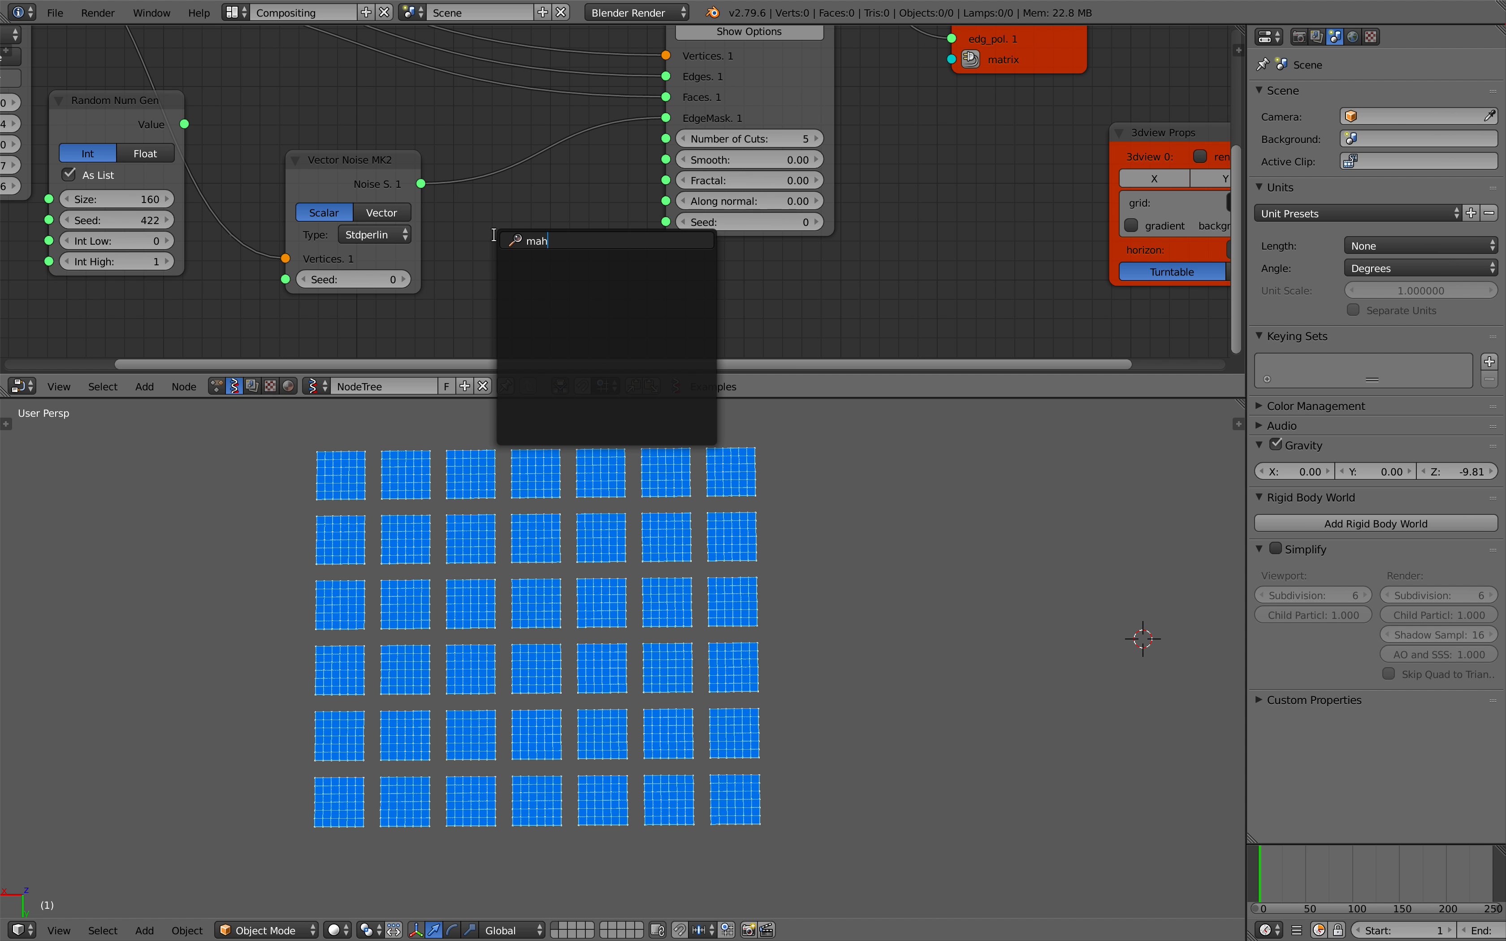
{"action": "key", "text": "BackSpace"}
{"action": "type", "text": "th"}
{"action": "key", "text": "Down"}
{"action": "key", "text": "Down"}
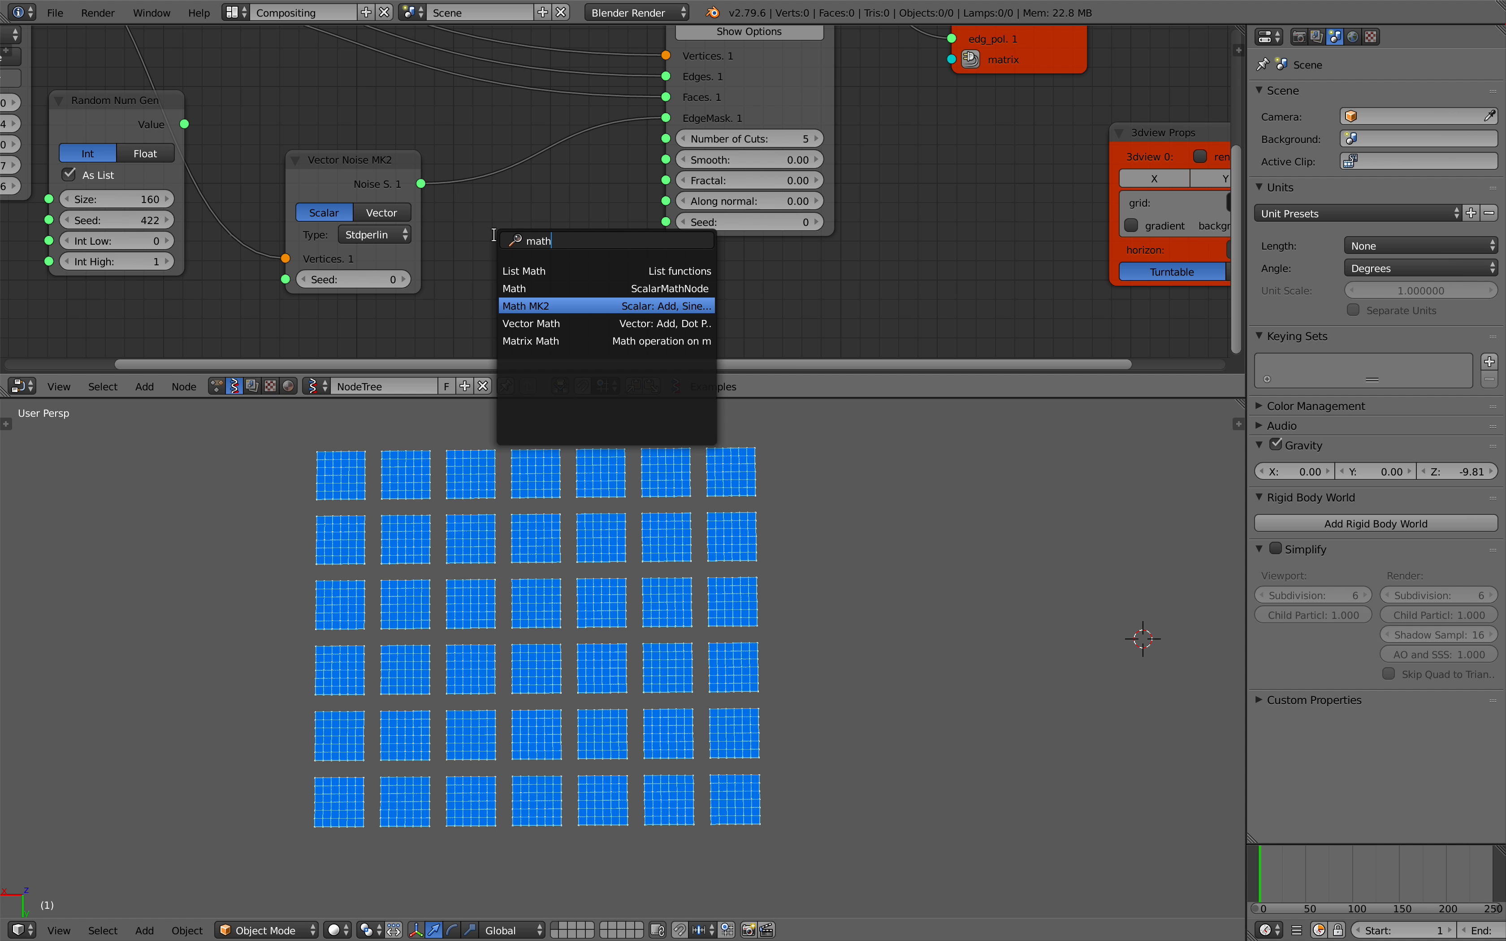
{"action": "key", "text": "Return"}
{"action": "left_click", "coordinate": [500, 160]}
Set the math node's function to Round N with a y value of 0.00
{"action": "left_click", "coordinate": [552, 217]}
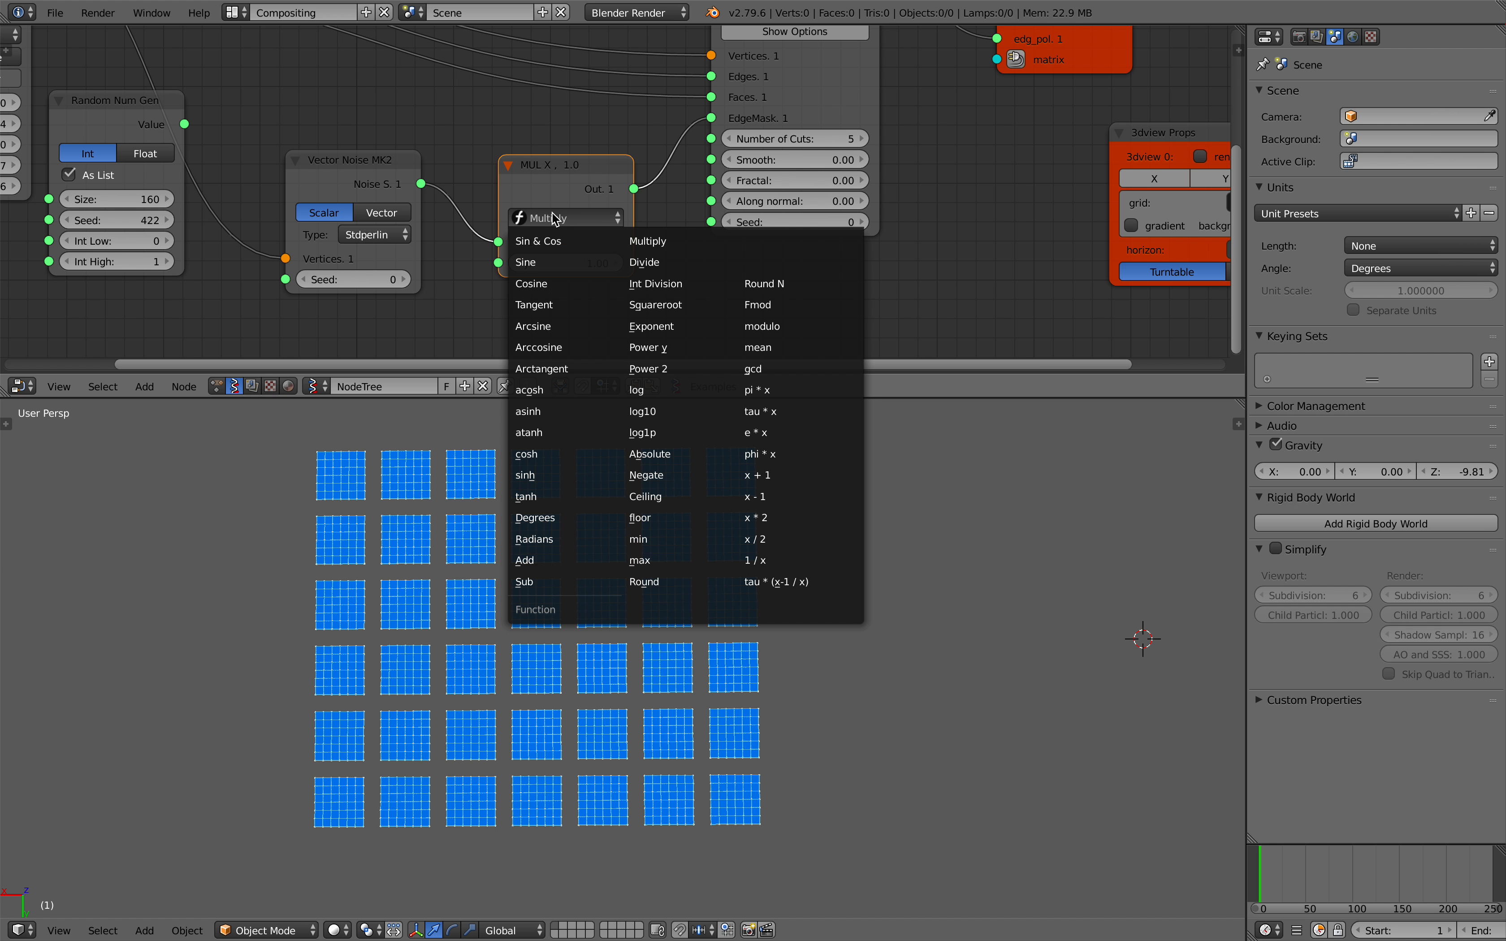
{"action": "left_click", "coordinate": [764, 285]}
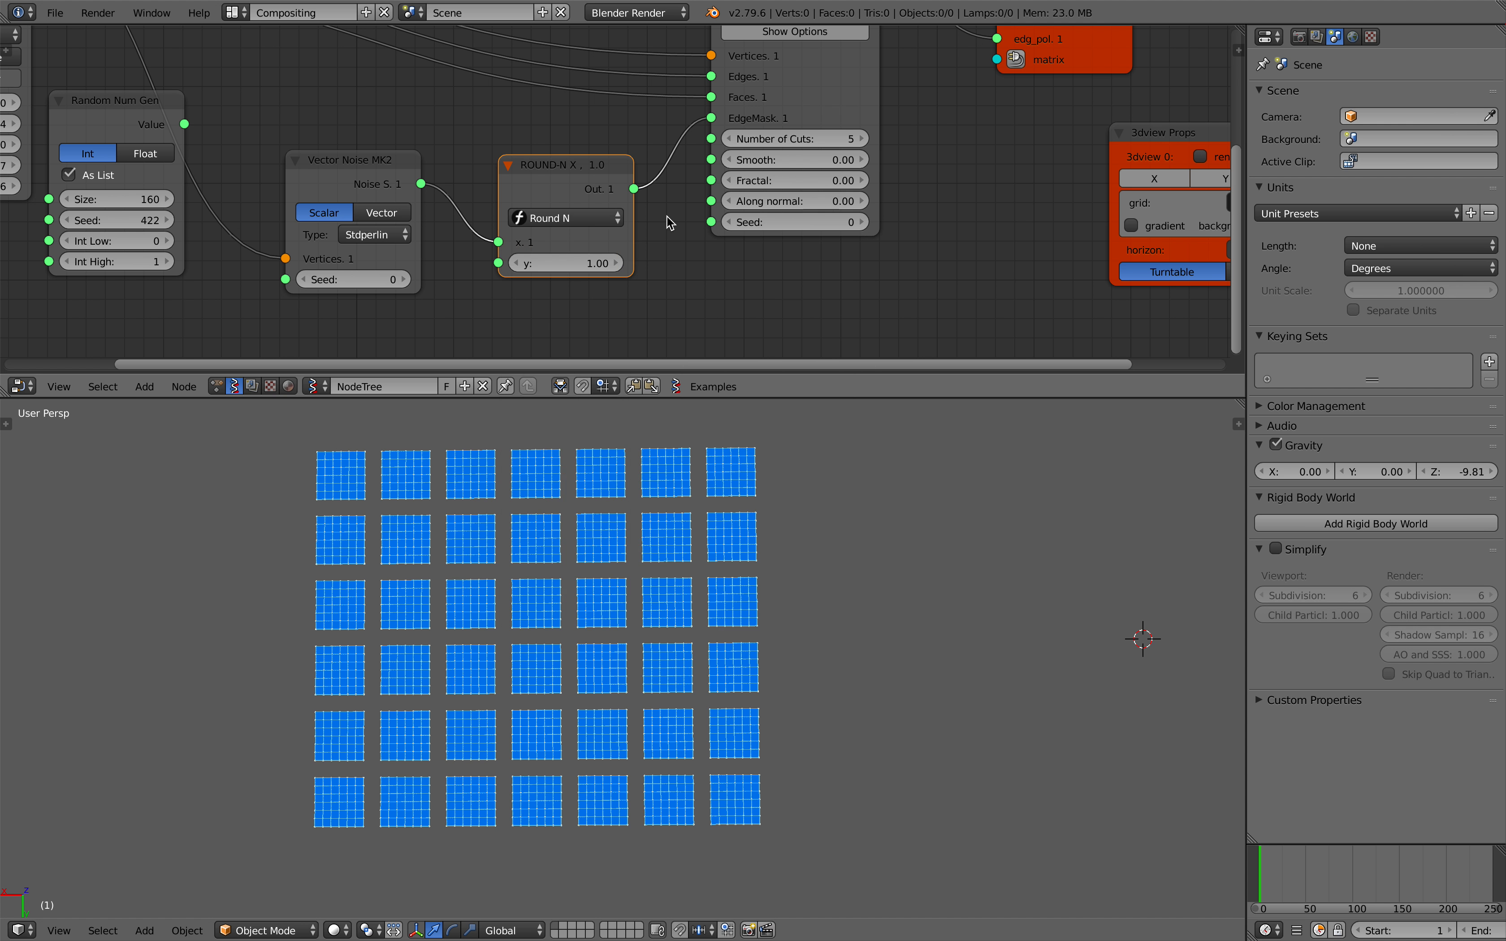
{"action": "left_click_drag", "start_coordinate": [565, 262], "coordinate": [639, 263]}
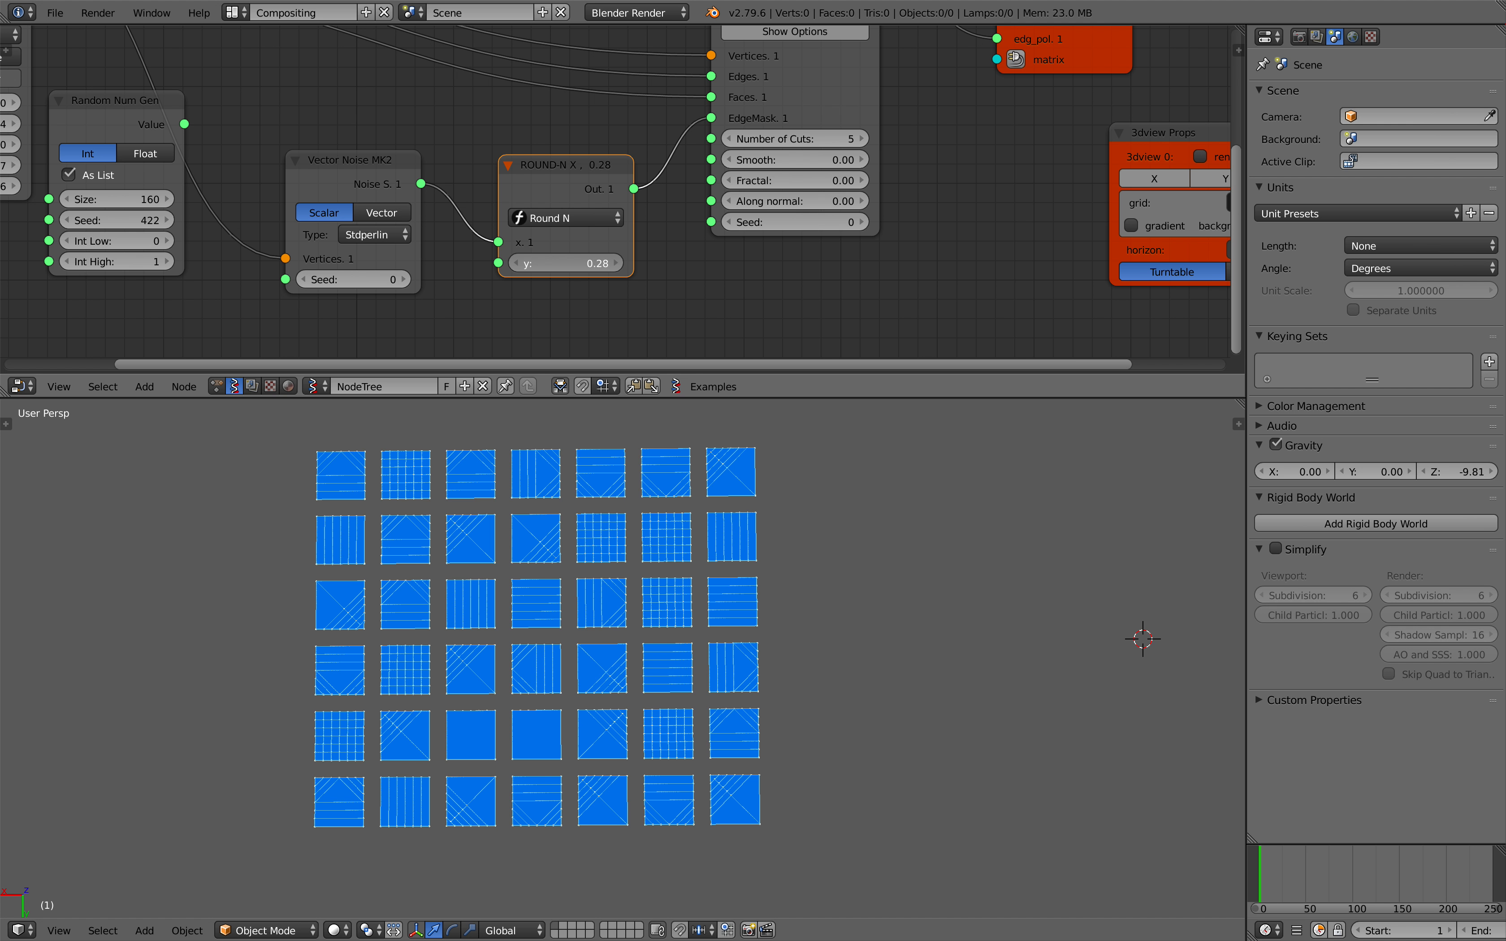
{"action": "scroll", "coordinate": [598, 268], "scroll_direction": "down", "scroll_amount": 3}
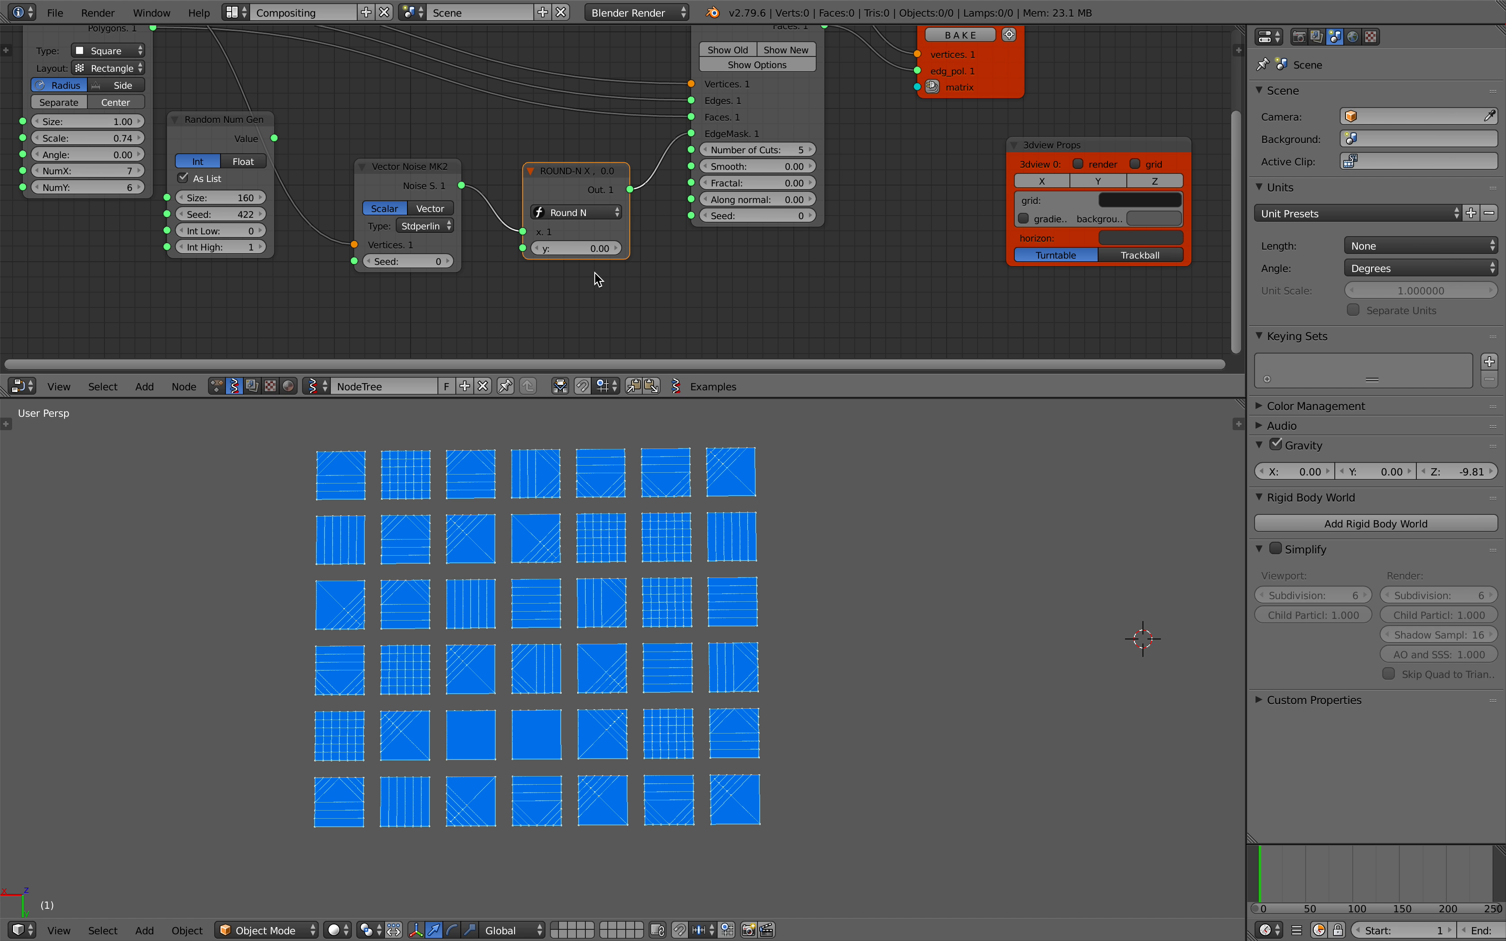
Set the Vector Noise node's Seed to 46 and save the scene
{"action": "left_click_drag", "start_coordinate": [427, 261], "coordinate": [458, 261]}
{"action": "scroll", "coordinate": [608, 638], "scroll_direction": "down", "scroll_amount": 3}
{"action": "key", "text": "ctrl+s"}
{"action": "left_click", "coordinate": [609, 638]}
Set the Polygon Grid to NumX 20 and NumY 10, and change the Vector Noise Seed to 190
{"action": "middle_click_drag", "start_coordinate": [314, 265], "coordinate": [431, 317]}
{"action": "left_click", "coordinate": [237, 222]}
{"action": "type", "text": "20"}
{"action": "key", "text": "Tab"}
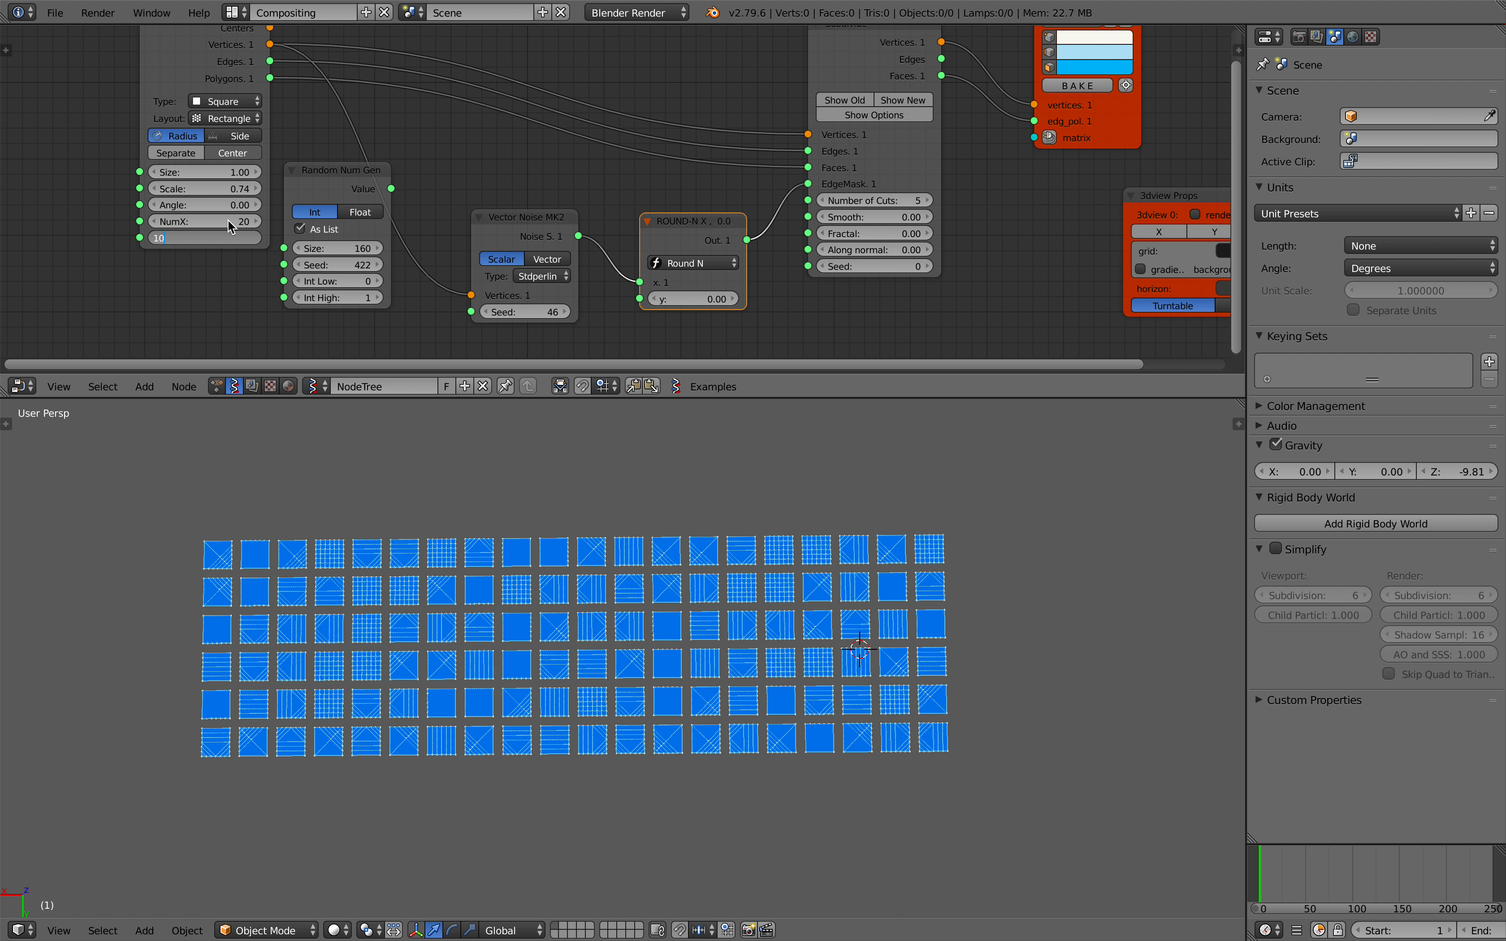
{"action": "type", "text": "10"}
{"action": "key", "text": "Return"}
{"action": "scroll", "coordinate": [598, 622], "scroll_direction": "up", "scroll_amount": 2}
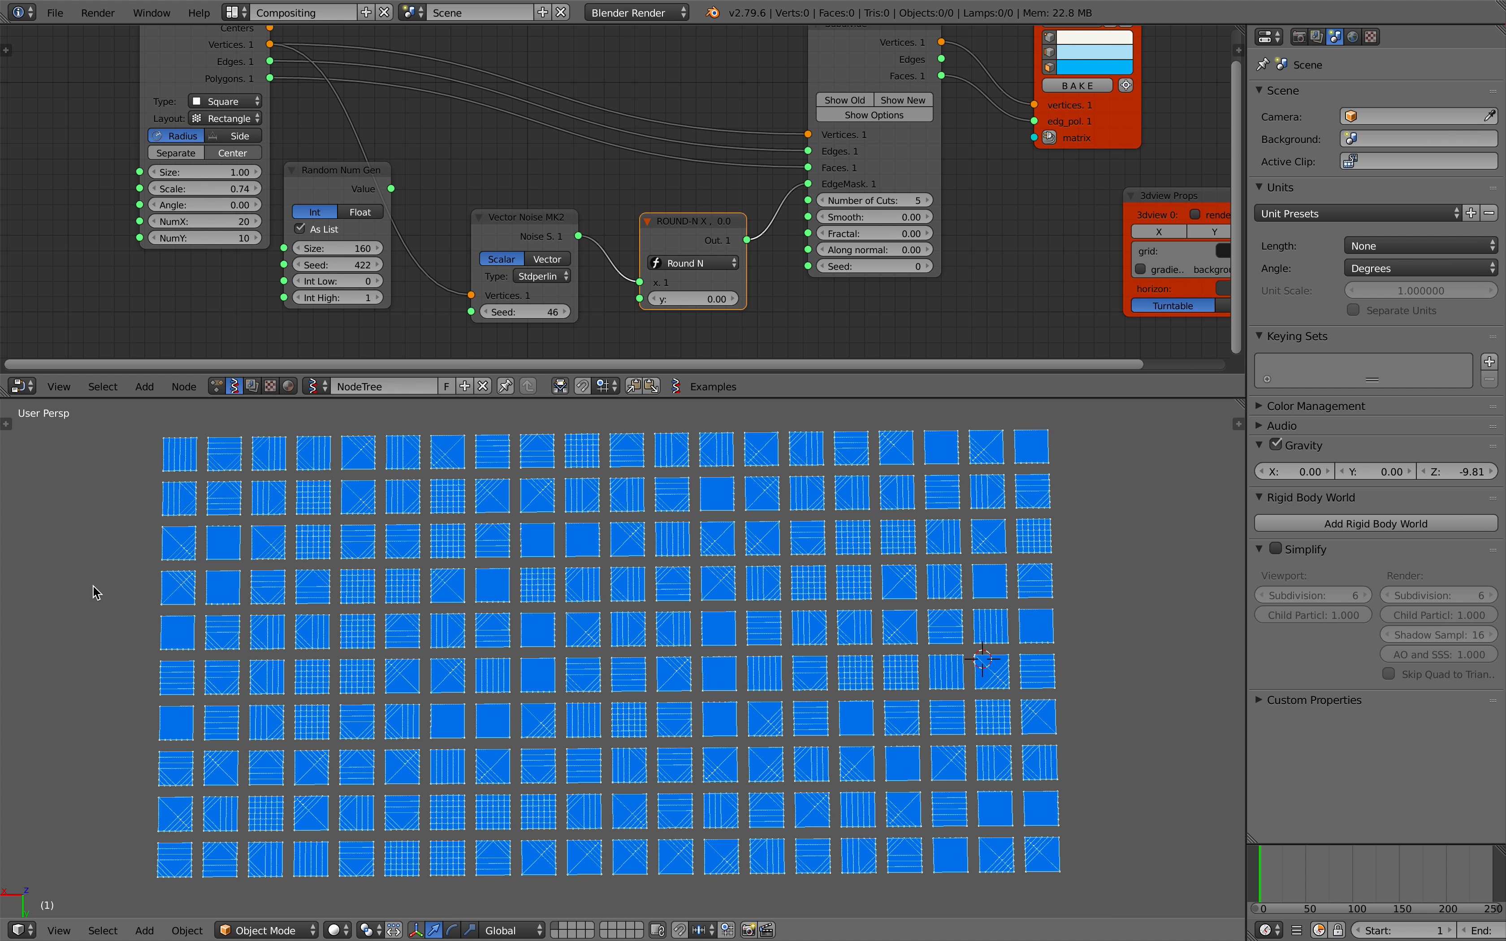
{"action": "left_click", "coordinate": [64, 563]}
{"action": "left_click_drag", "start_coordinate": [524, 312], "coordinate": [614, 312]}
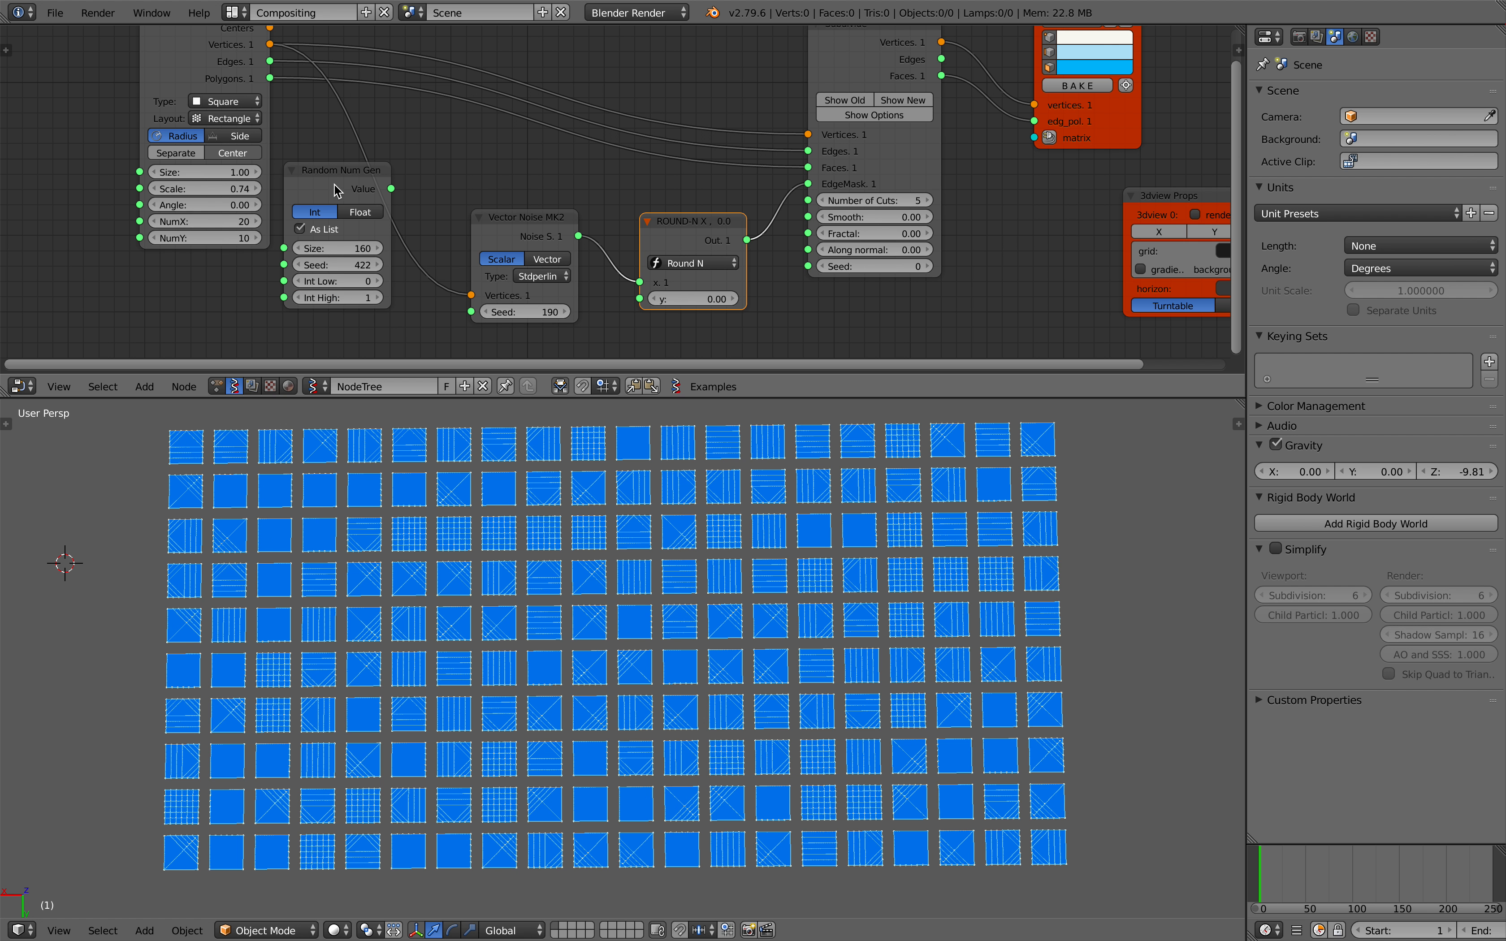
Move the Random Num Gen node aside and insert a Vector Math node between the grid's Vertices output and Vector Noise
{"action": "left_click_drag", "start_coordinate": [336, 190], "coordinate": [226, 297]}
{"action": "key", "text": "shift+a"}
{"action": "left_click", "coordinate": [315, 207]}
{"action": "type", "text": "vector ma"}
{"action": "key", "text": "Return"}
{"action": "left_click", "coordinate": [333, 165]}
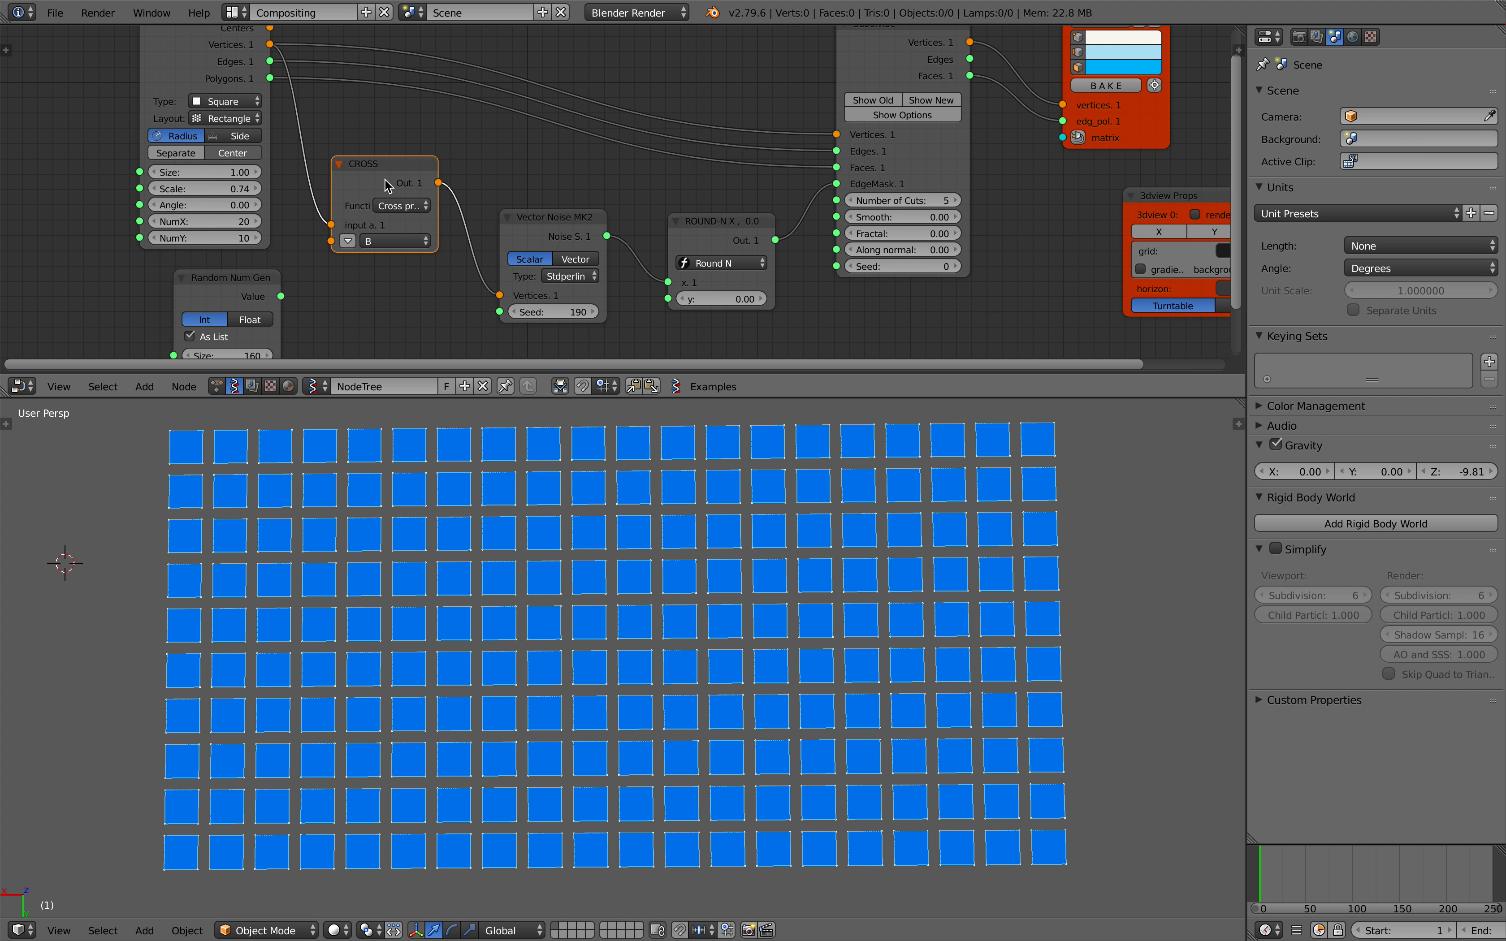
Set the Vector Math node's function to Multiply Scalar with an amount of 0.2
{"action": "left_click", "coordinate": [404, 205]}
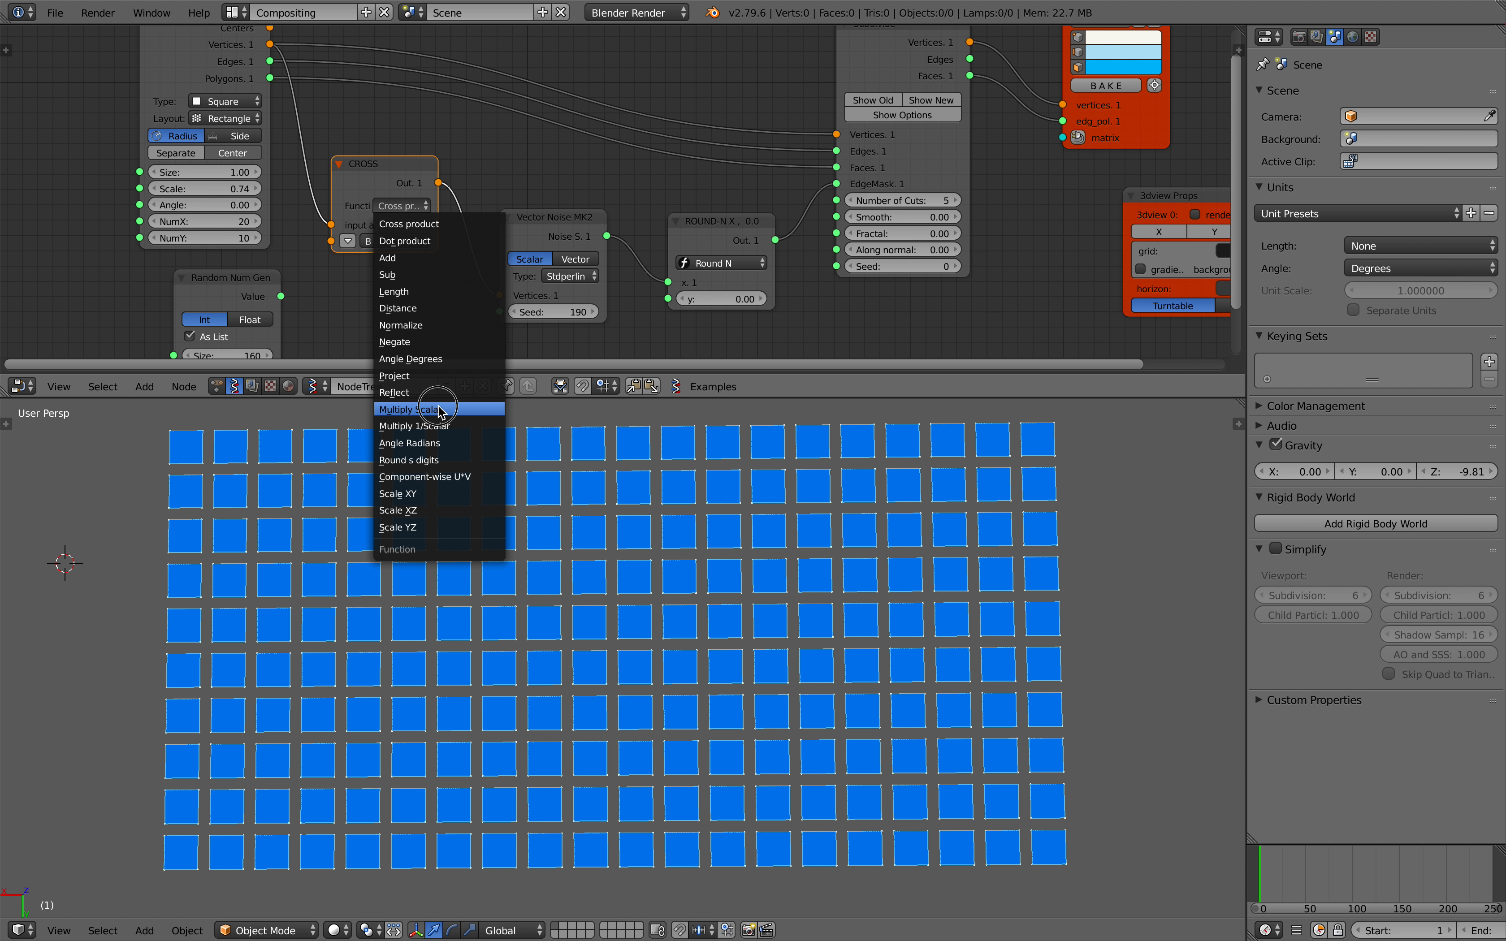
{"action": "type", "text": "0.2"}
{"action": "key", "text": "Return"}
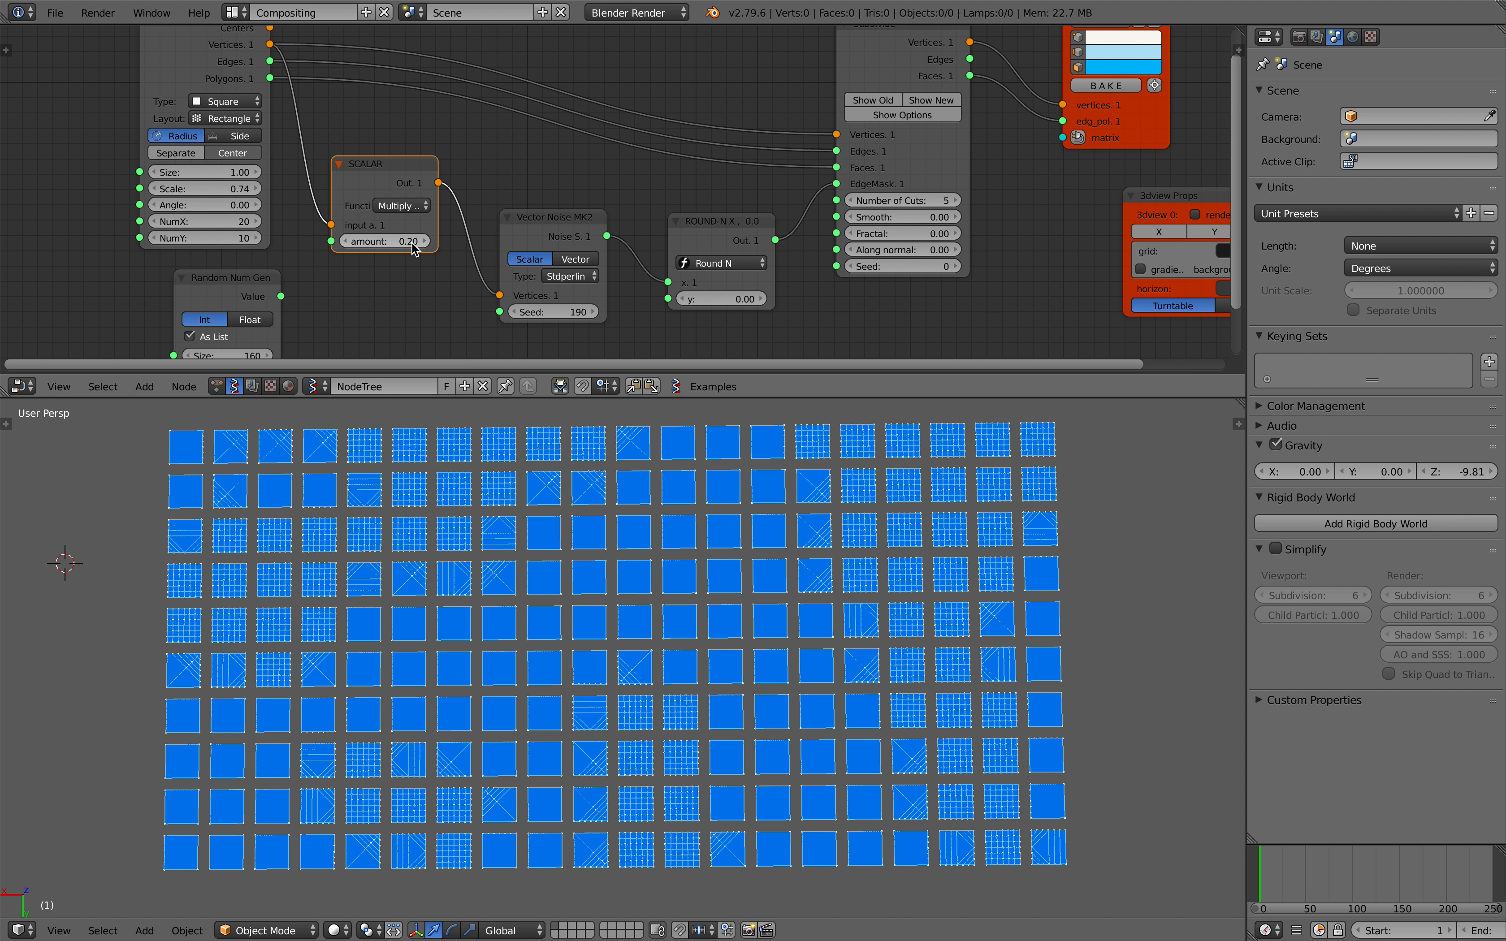
Set the Vector Noise node's Seed to 402 to vary the clustered tile pattern
{"action": "scroll", "coordinate": [468, 586], "scroll_direction": "down", "scroll_amount": 3}
{"action": "middle_click_drag", "start_coordinate": [460, 582], "coordinate": [682, 578]}
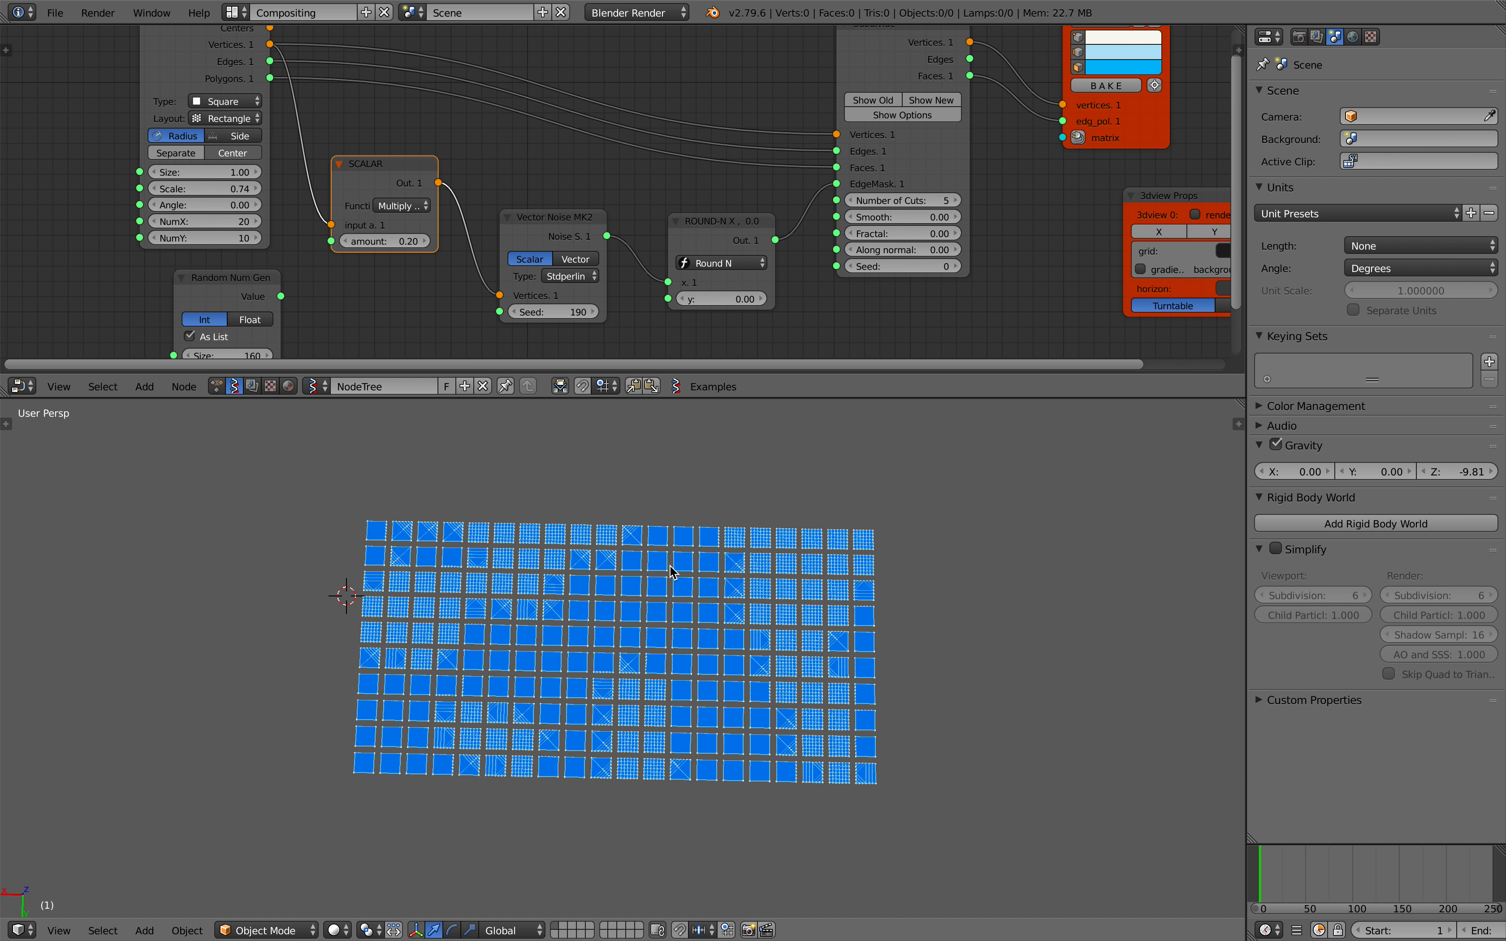
{"action": "left_click_drag", "start_coordinate": [559, 306], "coordinate": [701, 306]}
{"action": "scroll", "coordinate": [684, 703], "scroll_direction": "up", "scroll_amount": 2}
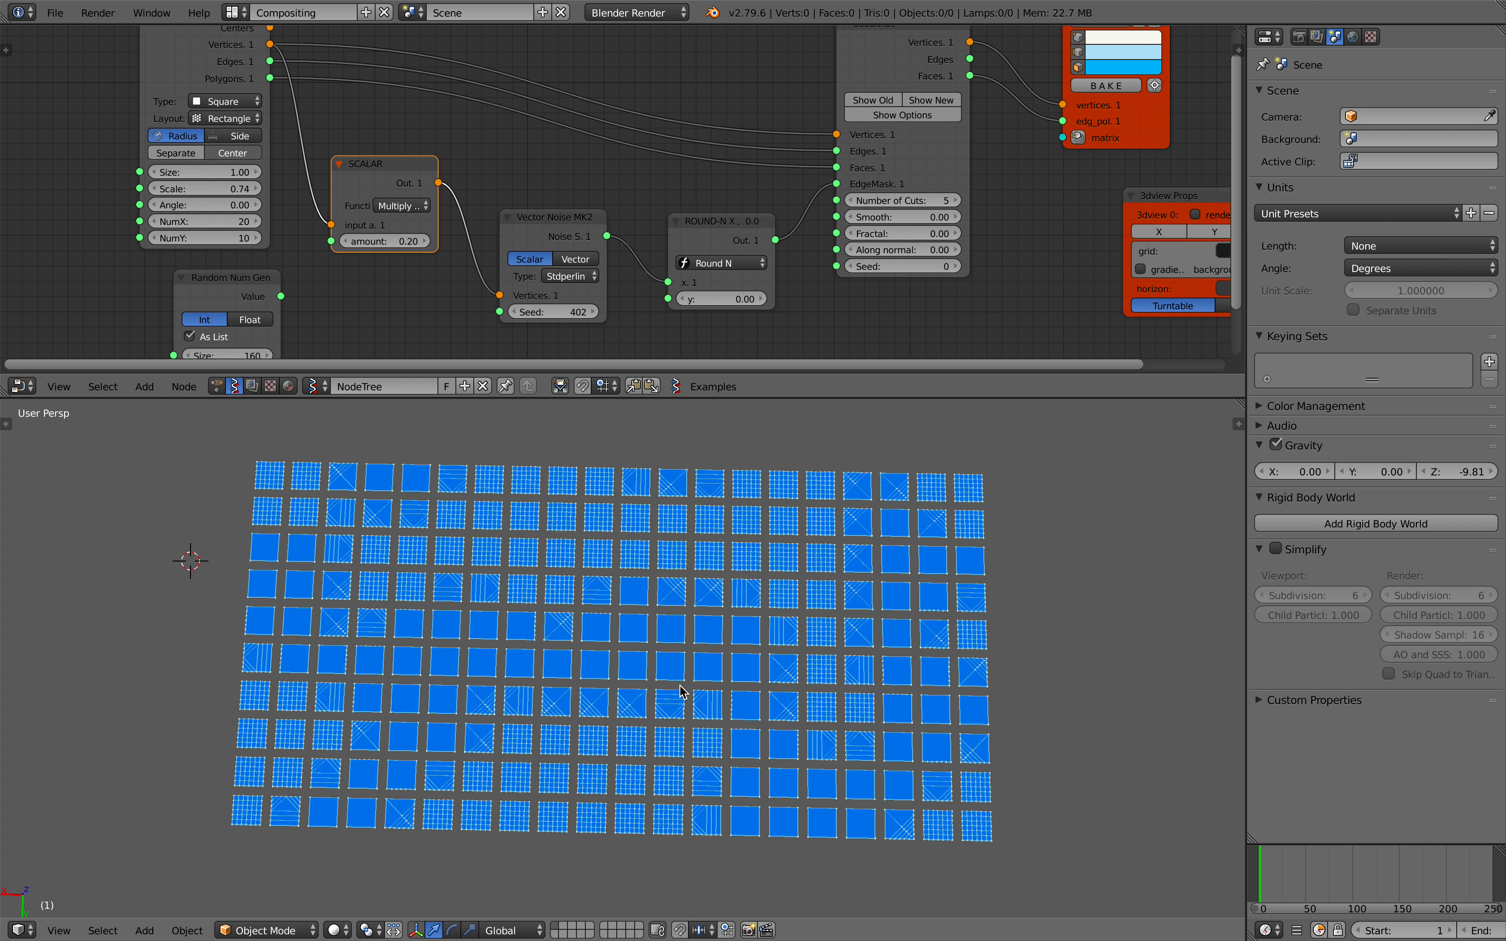
Examine how the noise mask distributes subdivided and plain tiles across the grid
{"action": "middle_click_drag", "start_coordinate": [680, 702], "coordinate": [647, 722]}
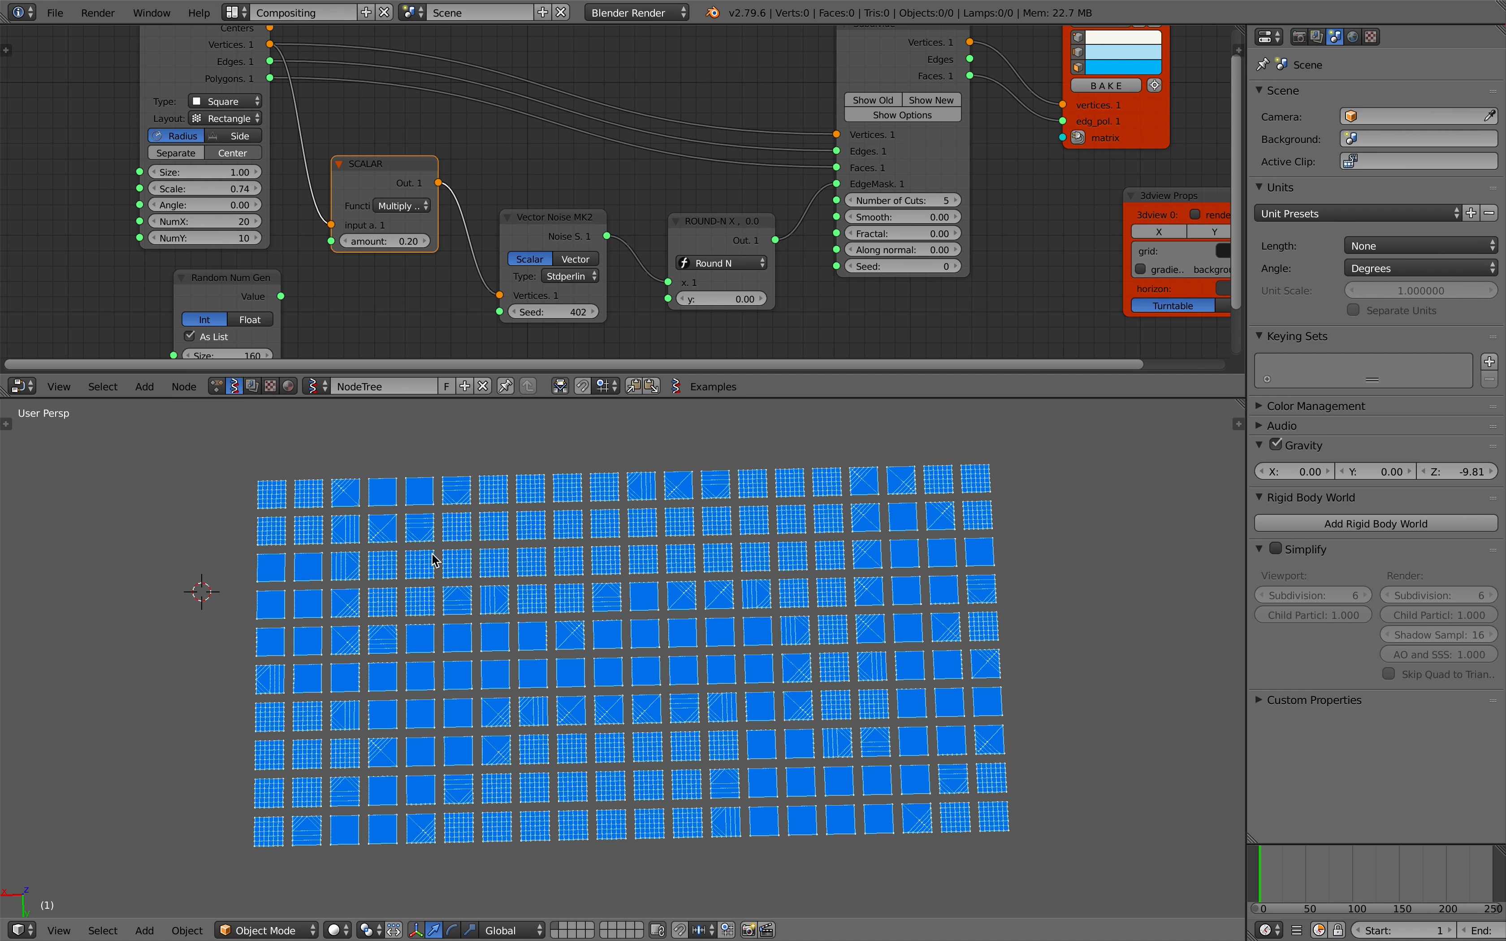
{"action": "scroll", "coordinate": [633, 233], "scroll_direction": "down", "scroll_amount": 2}
{"action": "scroll", "coordinate": [583, 255], "scroll_direction": "up", "scroll_amount": 1}
{"action": "middle_click_drag", "start_coordinate": [533, 629], "coordinate": [540, 614]}
{"action": "left_click_drag", "start_coordinate": [737, 240], "coordinate": [729, 233]}
{"action": "middle_click_drag", "start_coordinate": [675, 539], "coordinate": [663, 522]}
{"action": "middle_click_drag", "start_coordinate": [583, 625], "coordinate": [571, 636]}
{"action": "middle_click_drag", "start_coordinate": [489, 664], "coordinate": [598, 691]}
{"action": "middle_click_drag", "start_coordinate": [601, 538], "coordinate": [461, 729]}
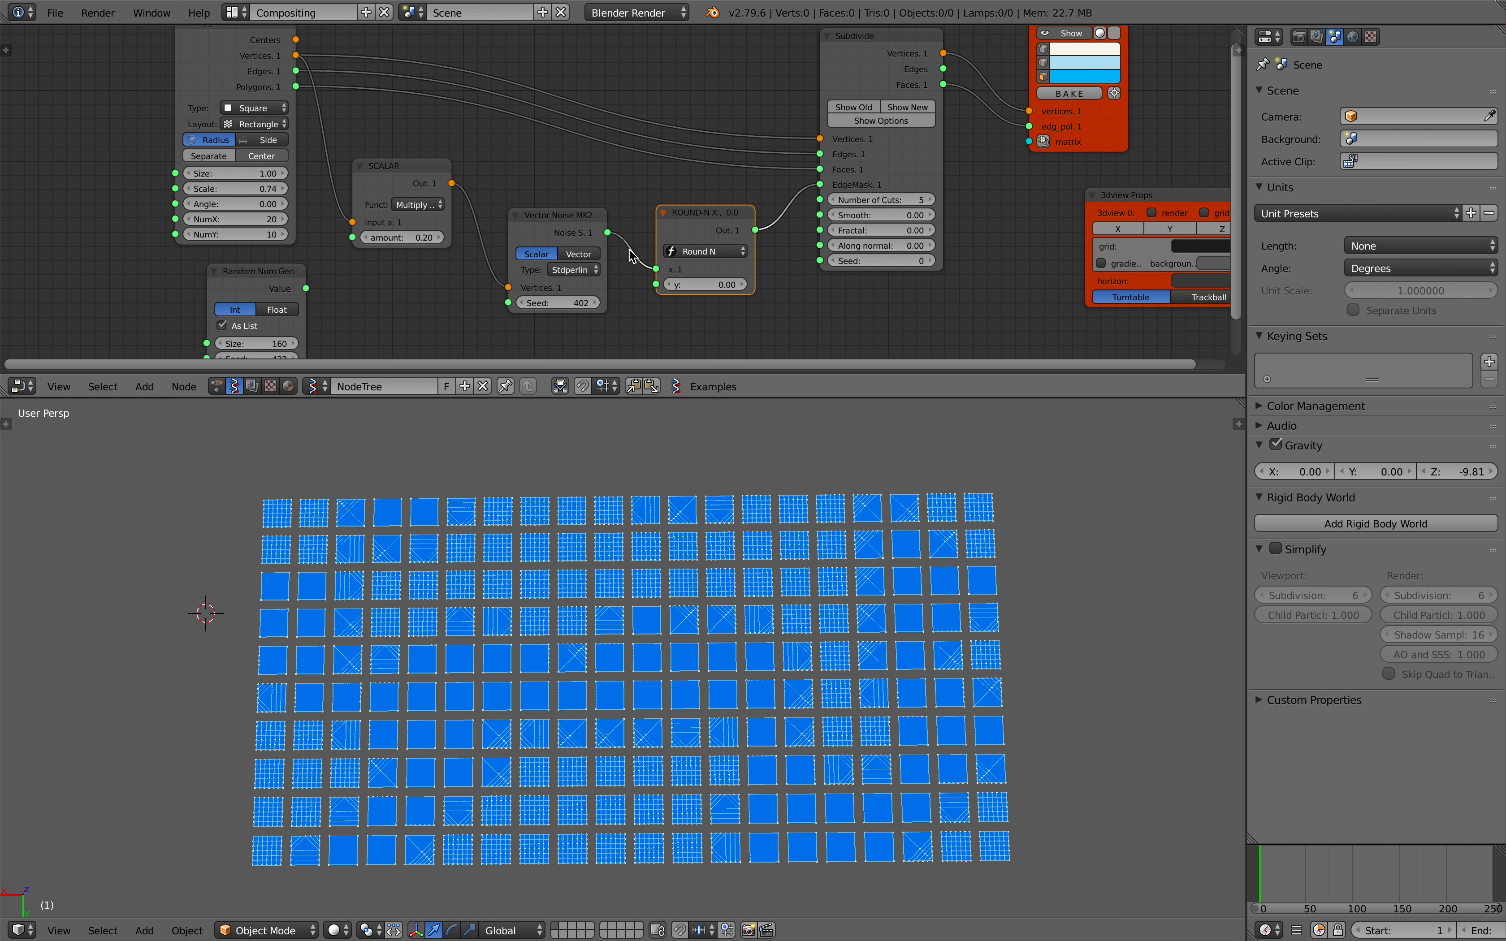
Set the Subdivide node's Number of Cuts to 4 and its Fractal value to 0.60
{"action": "middle_click_drag", "start_coordinate": [714, 231], "coordinate": [664, 253]}
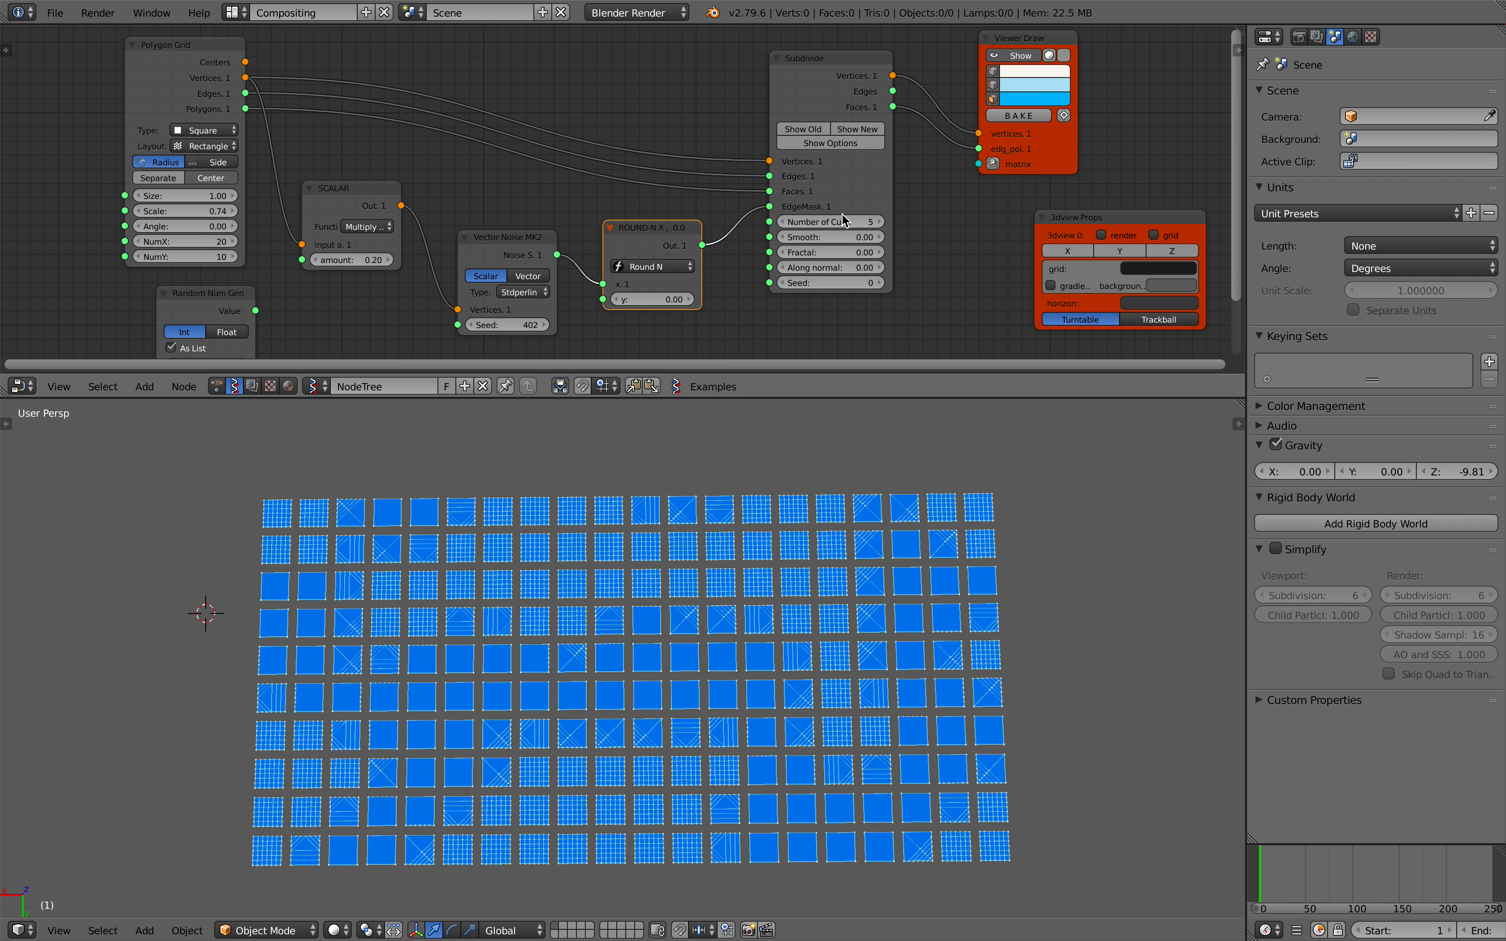
{"action": "left_click", "coordinate": [877, 221]}
{"action": "left_click", "coordinate": [876, 221]}
{"action": "left_click", "coordinate": [784, 221]}
{"action": "left_click", "coordinate": [784, 222]}
{"action": "left_click", "coordinate": [784, 222]}
{"action": "left_click_drag", "start_coordinate": [831, 252], "coordinate": [870, 252]}
{"action": "middle_click_drag", "start_coordinate": [820, 470], "coordinate": [820, 475]}
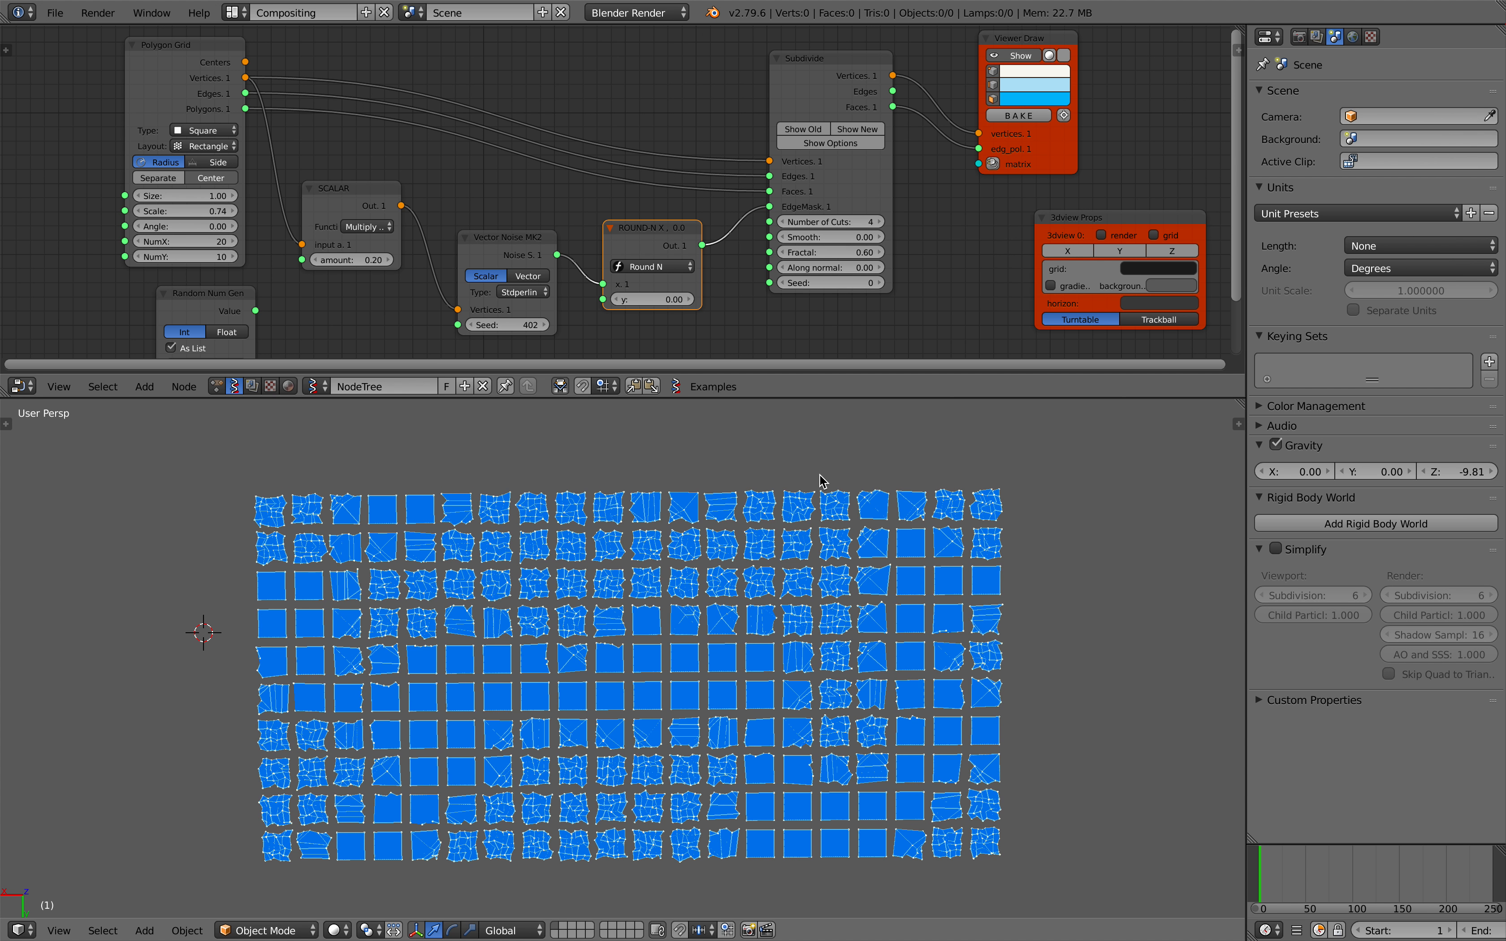
{"action": "scroll", "coordinate": [820, 486], "scroll_direction": "down", "scroll_amount": 2}
{"action": "scroll", "coordinate": [573, 298], "scroll_direction": "up", "scroll_amount": 2}
Set the Vector Noise node's Seed to 442 and check the resulting tile pattern
{"action": "left_click_drag", "start_coordinate": [493, 340], "coordinate": [505, 337]}
{"action": "left_click_drag", "start_coordinate": [508, 329], "coordinate": [572, 330]}
{"action": "middle_click_drag", "start_coordinate": [636, 550], "coordinate": [638, 534]}
{"action": "scroll", "coordinate": [634, 533], "scroll_direction": "up", "scroll_amount": 1}
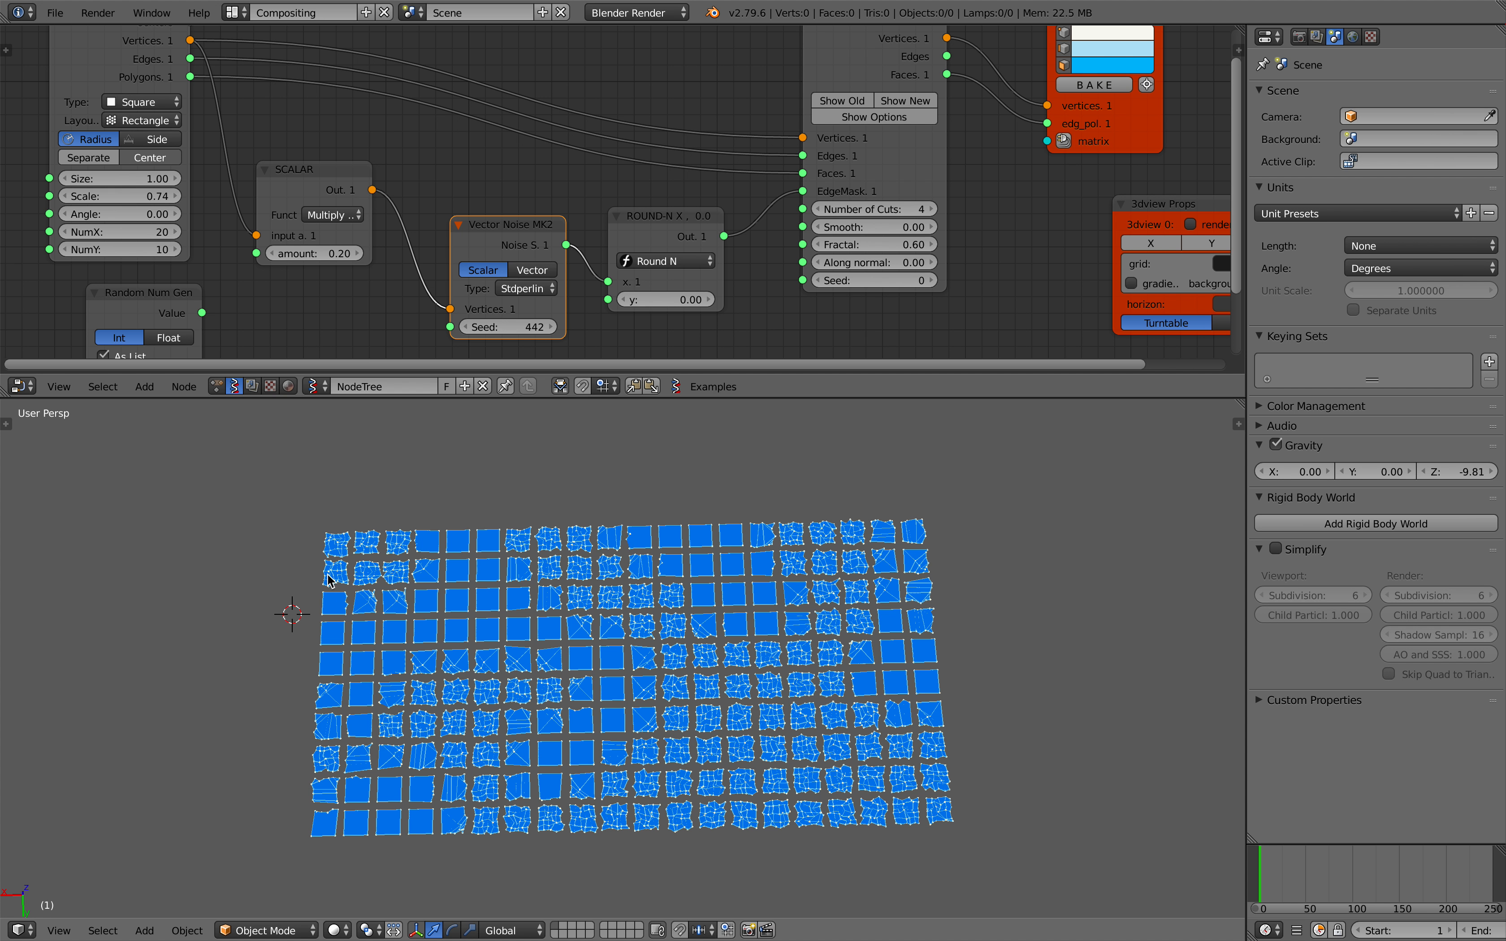
{"action": "middle_click_drag", "start_coordinate": [277, 545], "coordinate": [276, 552]}
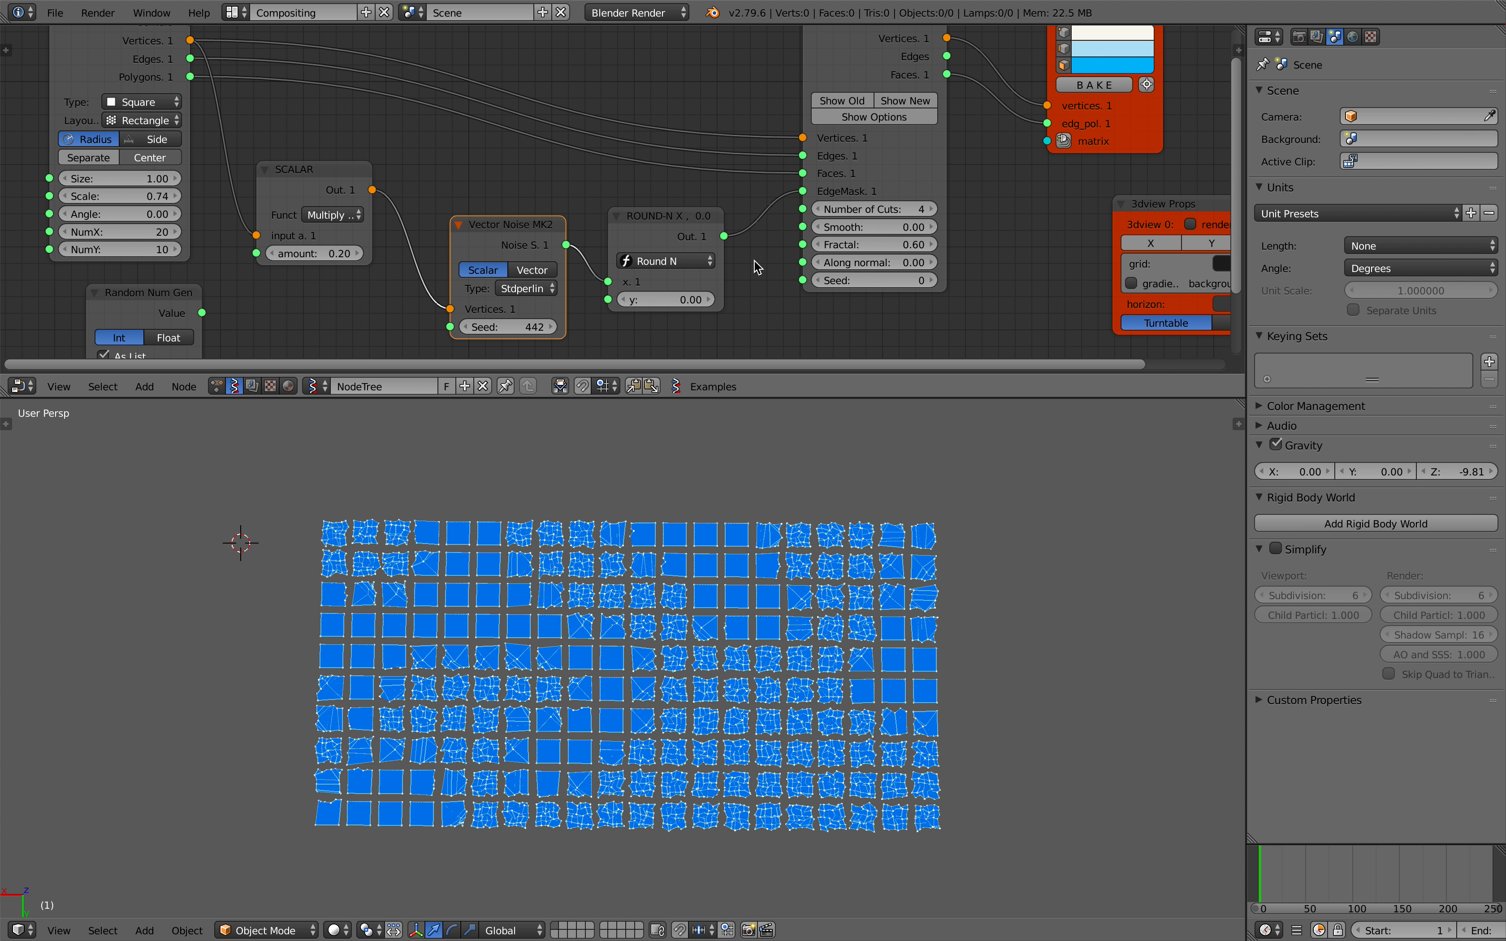
Reset the Subdivide node's Fractal value to 0
{"action": "left_click", "coordinate": [896, 237]}
{"action": "type", "text": "0"}
{"action": "key", "text": "Return"}
{"action": "middle_click_drag", "start_coordinate": [631, 107], "coordinate": [632, 176]}
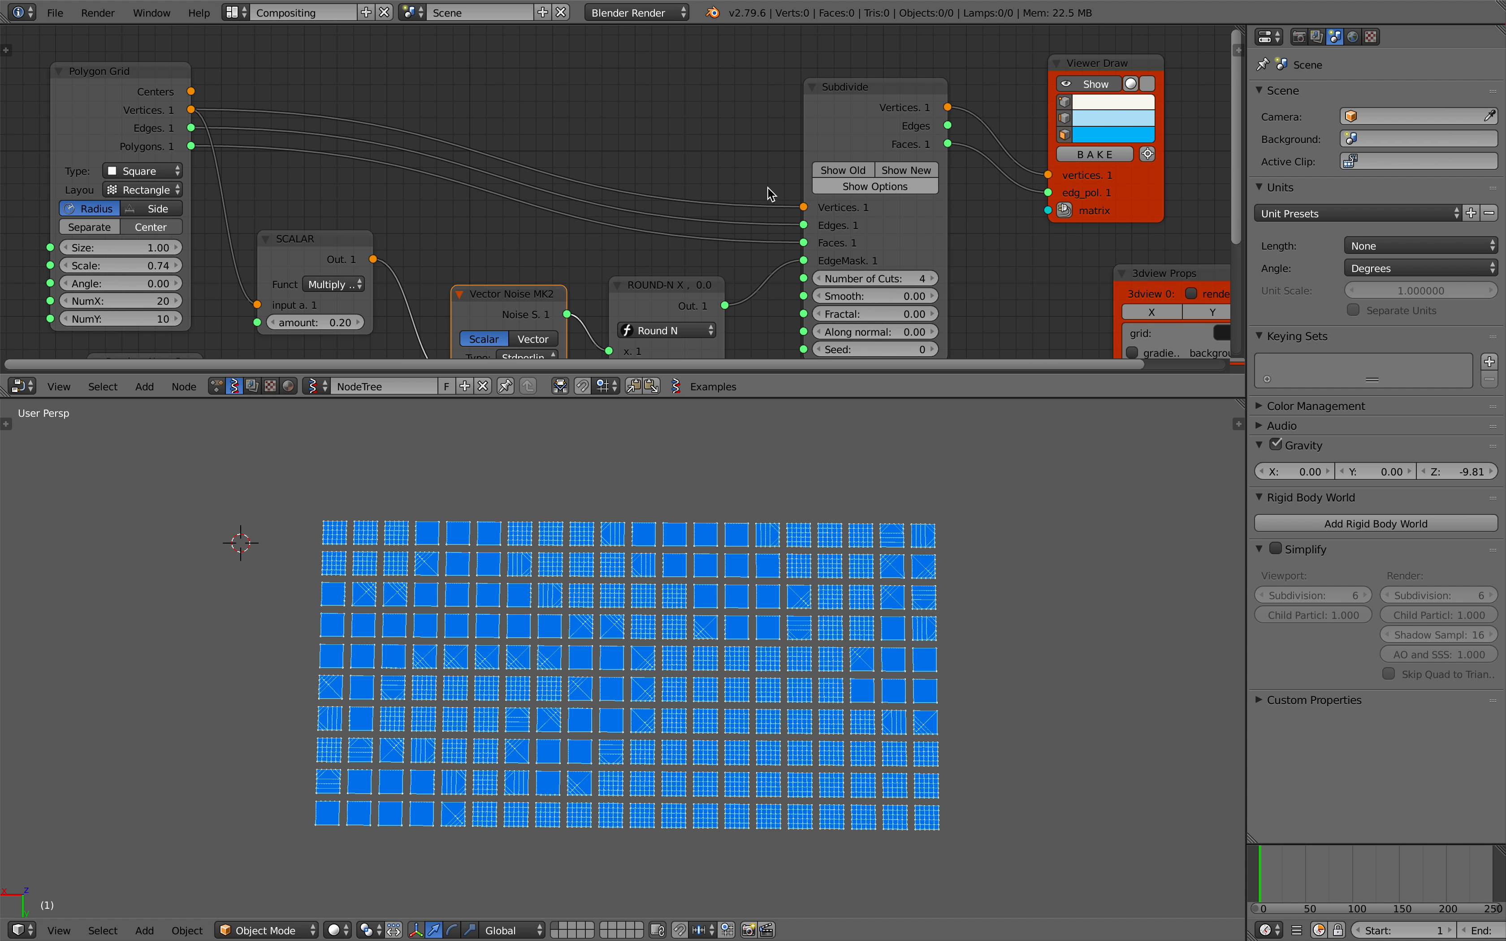
Show the Subdivide node's extra options, try the Sphere falloff and set the Falloff to Smooth
{"action": "middle_click_drag", "start_coordinate": [774, 197], "coordinate": [748, 158]}
{"action": "left_click", "coordinate": [839, 168]}
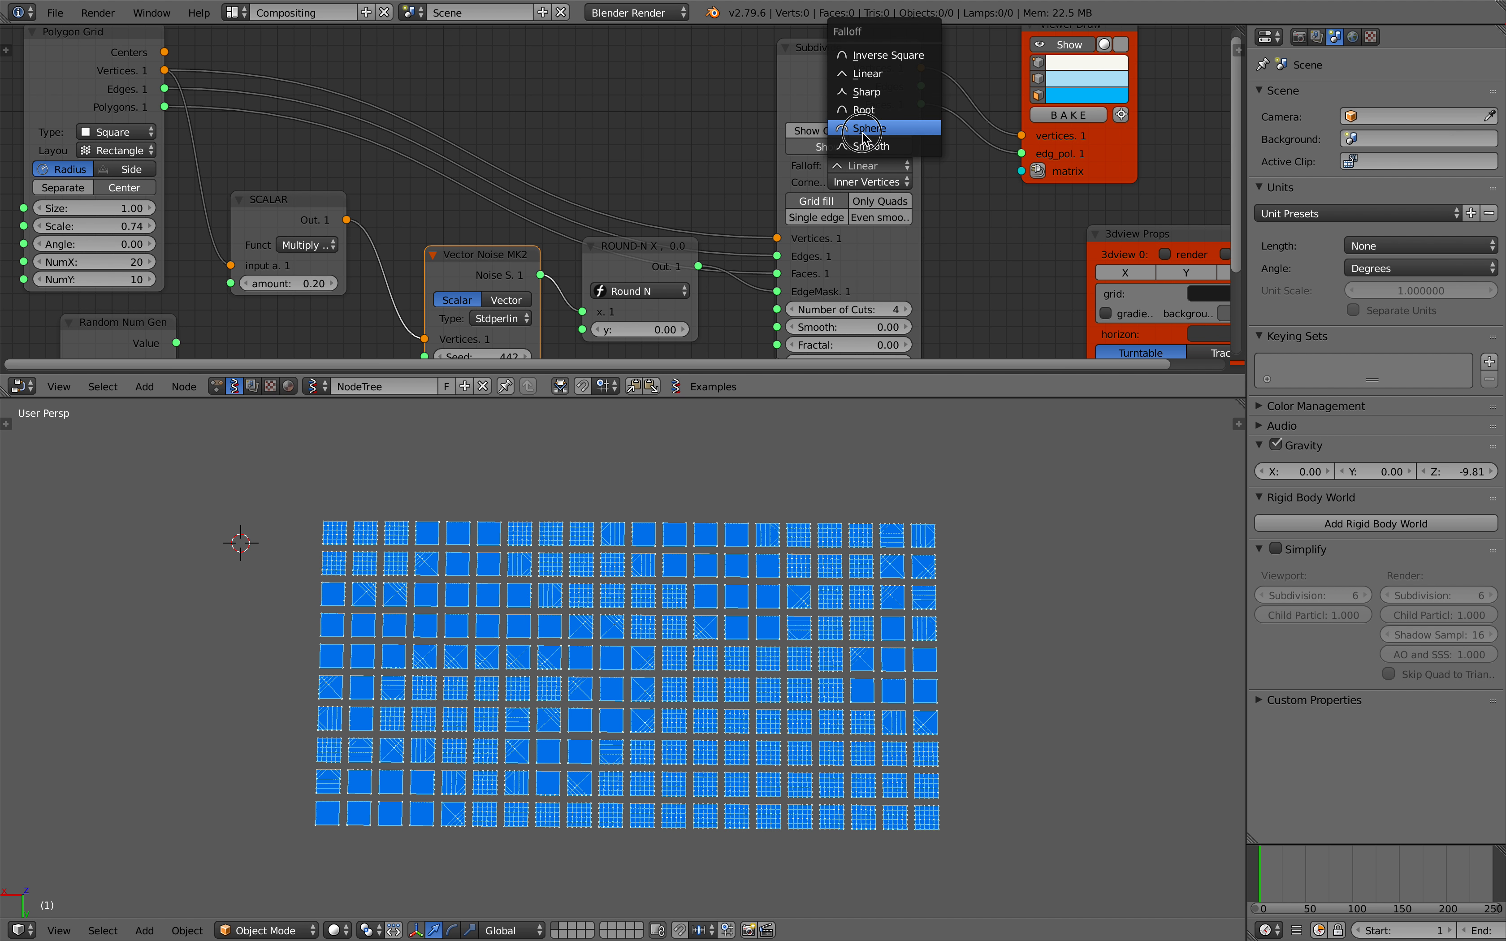
{"action": "left_click", "coordinate": [865, 136]}
{"action": "left_click", "coordinate": [878, 165]}
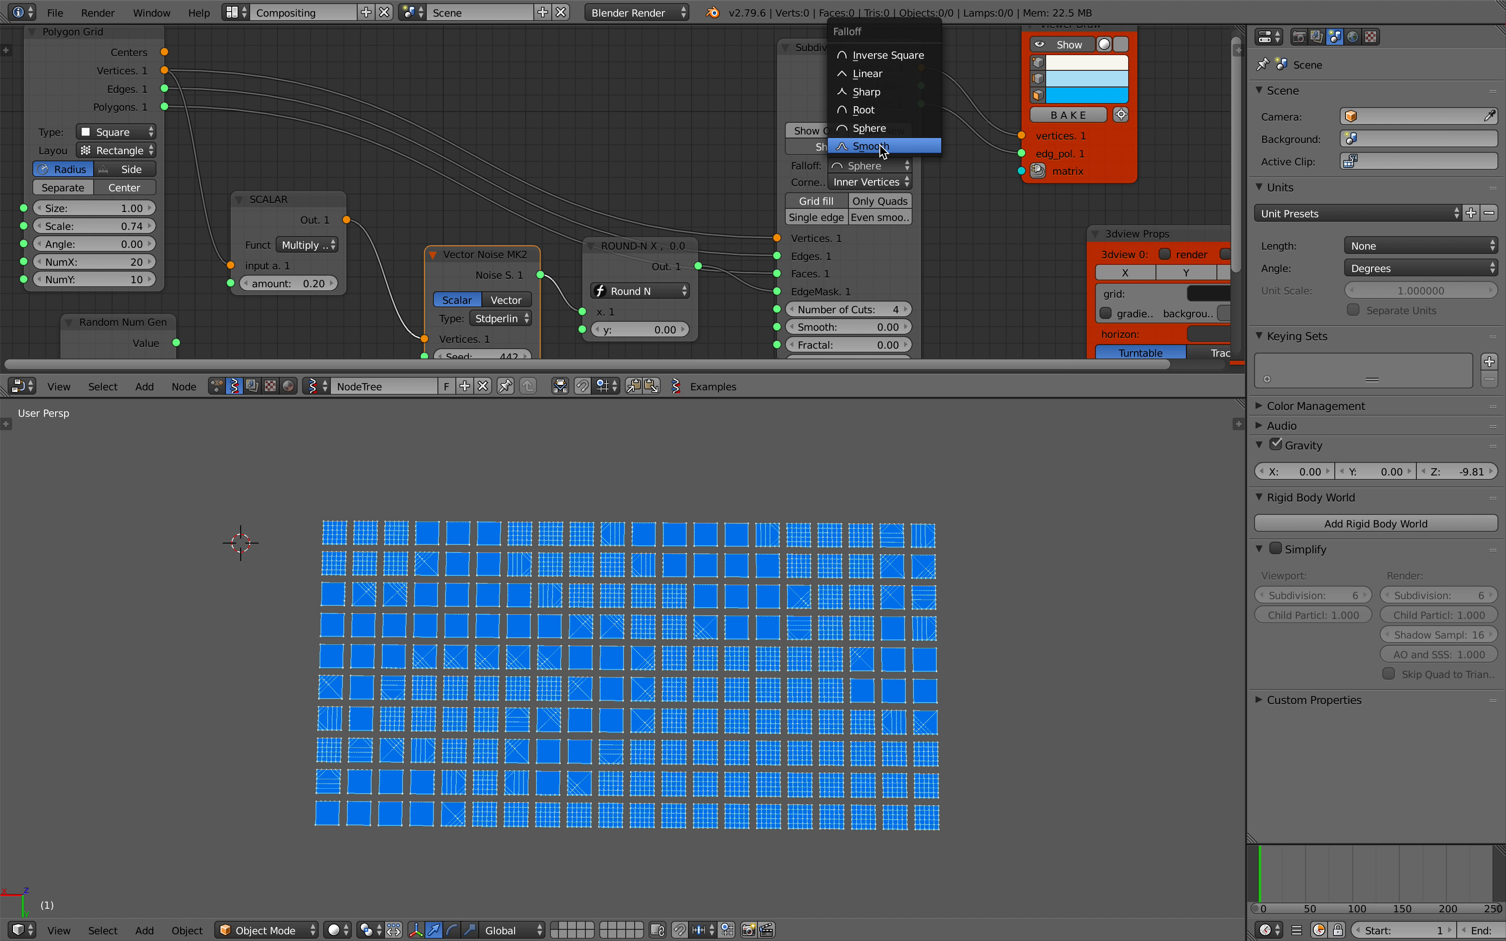
{"action": "left_click", "coordinate": [881, 148]}
Toggle the Subdivide node's Grid fill option on and off to compare its effect
{"action": "left_click", "coordinate": [820, 207]}
{"action": "left_click", "coordinate": [820, 207]}
{"action": "left_click", "coordinate": [820, 207]}
{"action": "left_click", "coordinate": [822, 208]}
{"action": "left_click", "coordinate": [826, 210]}
{"action": "left_click", "coordinate": [828, 207]}
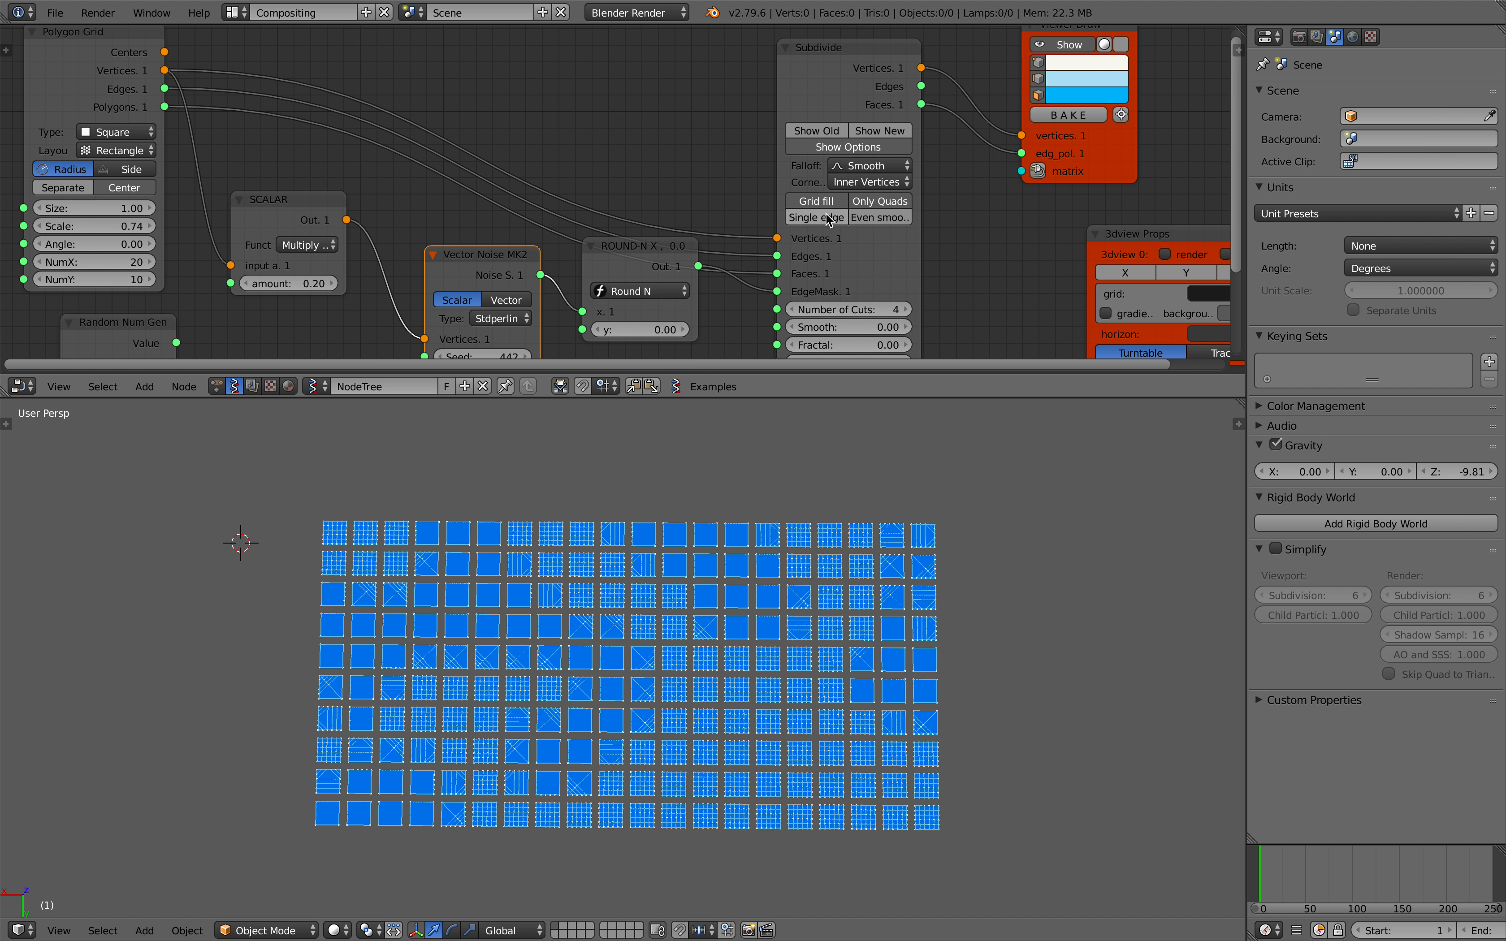
Turn on the Subdivide node's Single edge option
{"action": "left_click", "coordinate": [828, 219]}
{"action": "left_click", "coordinate": [828, 220]}
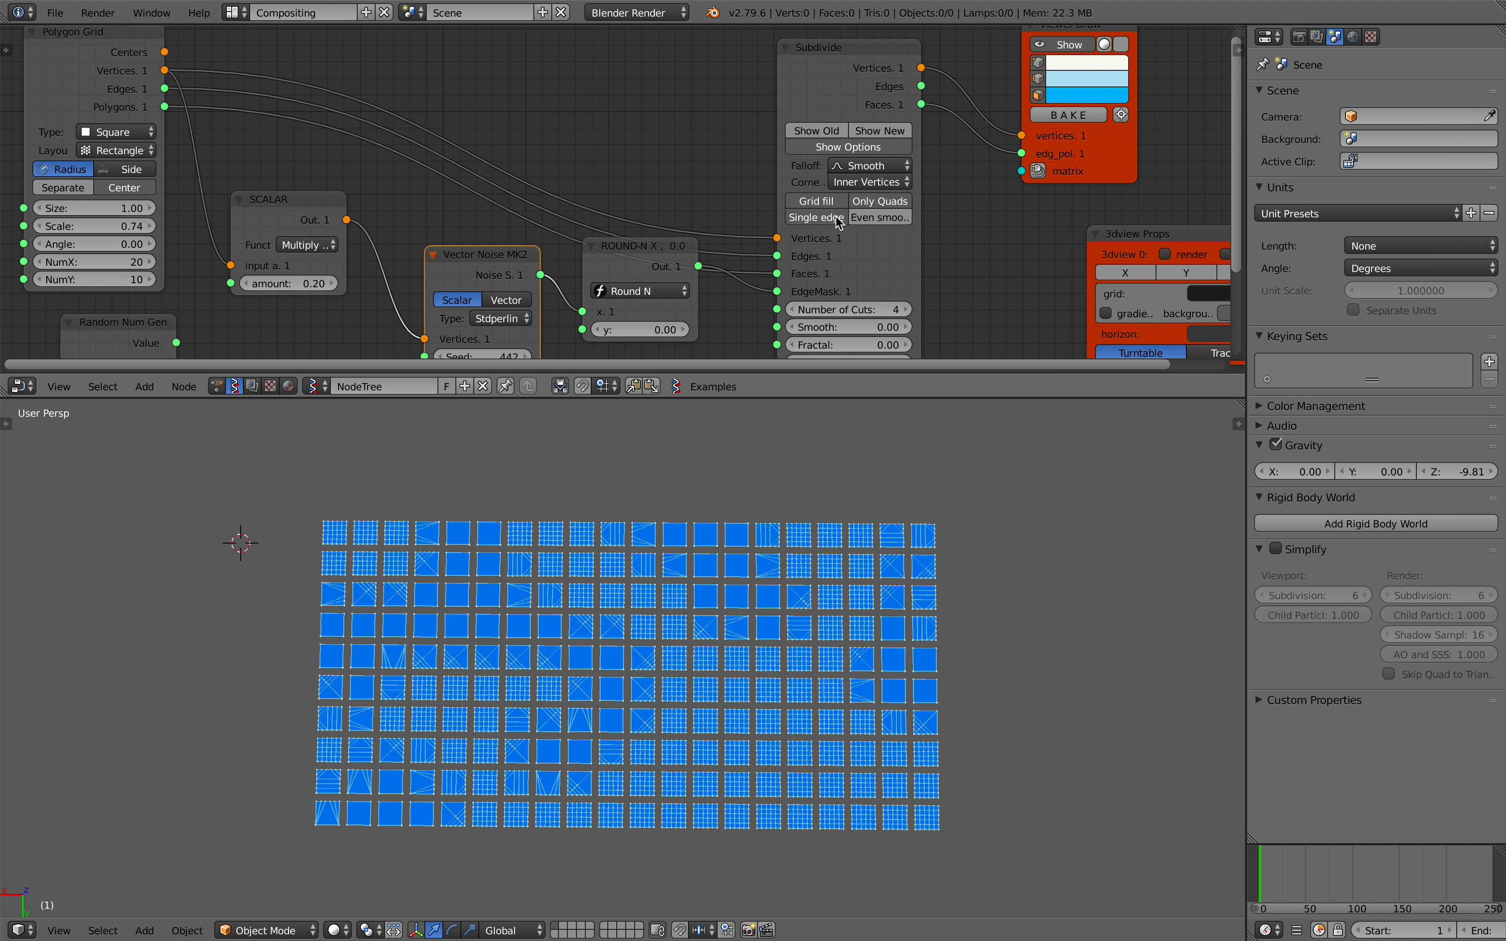
Set the Subdivide node's Number of Cuts to 5, Smooth to 1.00 and Fractal to 0.60
{"action": "scroll", "coordinate": [738, 266], "scroll_direction": "down", "scroll_amount": 1}
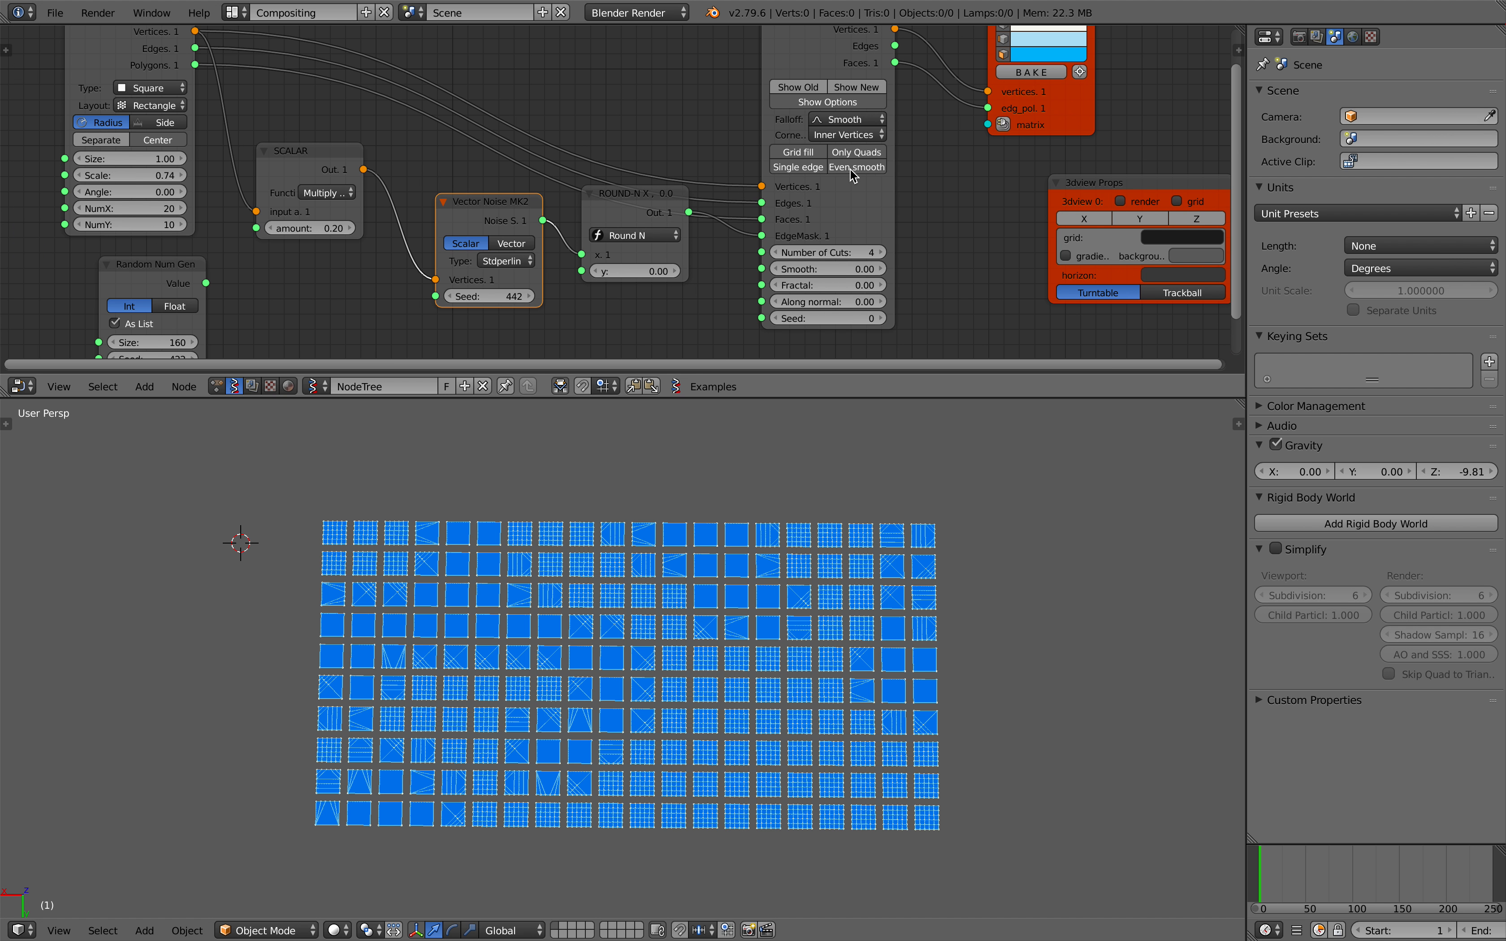
{"action": "left_click", "coordinate": [879, 252]}
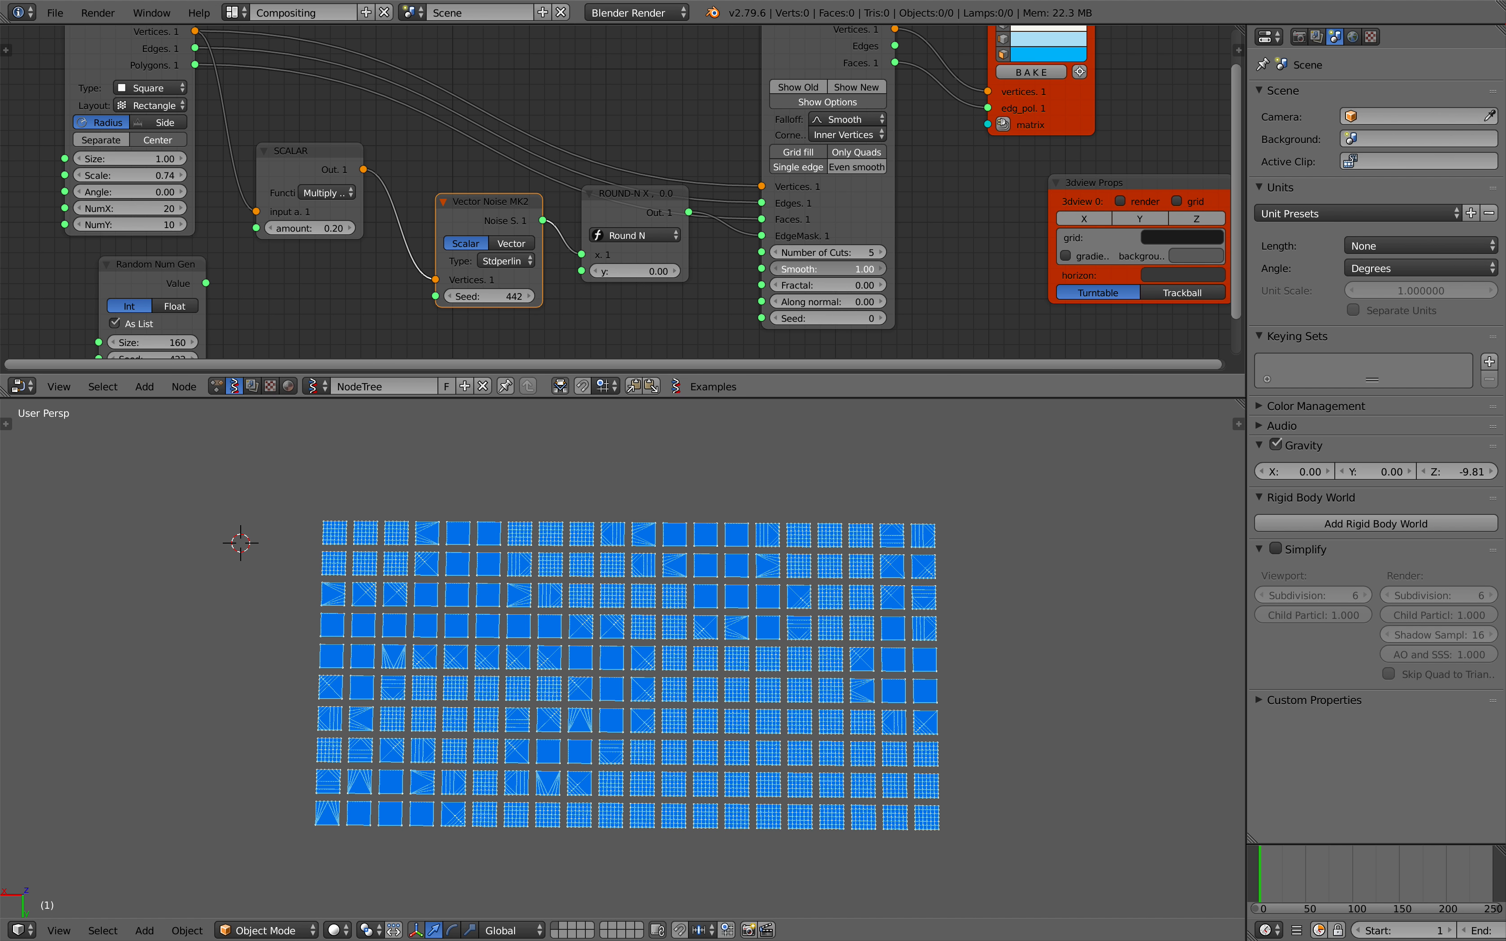
{"action": "left_click_drag", "start_coordinate": [835, 285], "coordinate": [780, 270]}
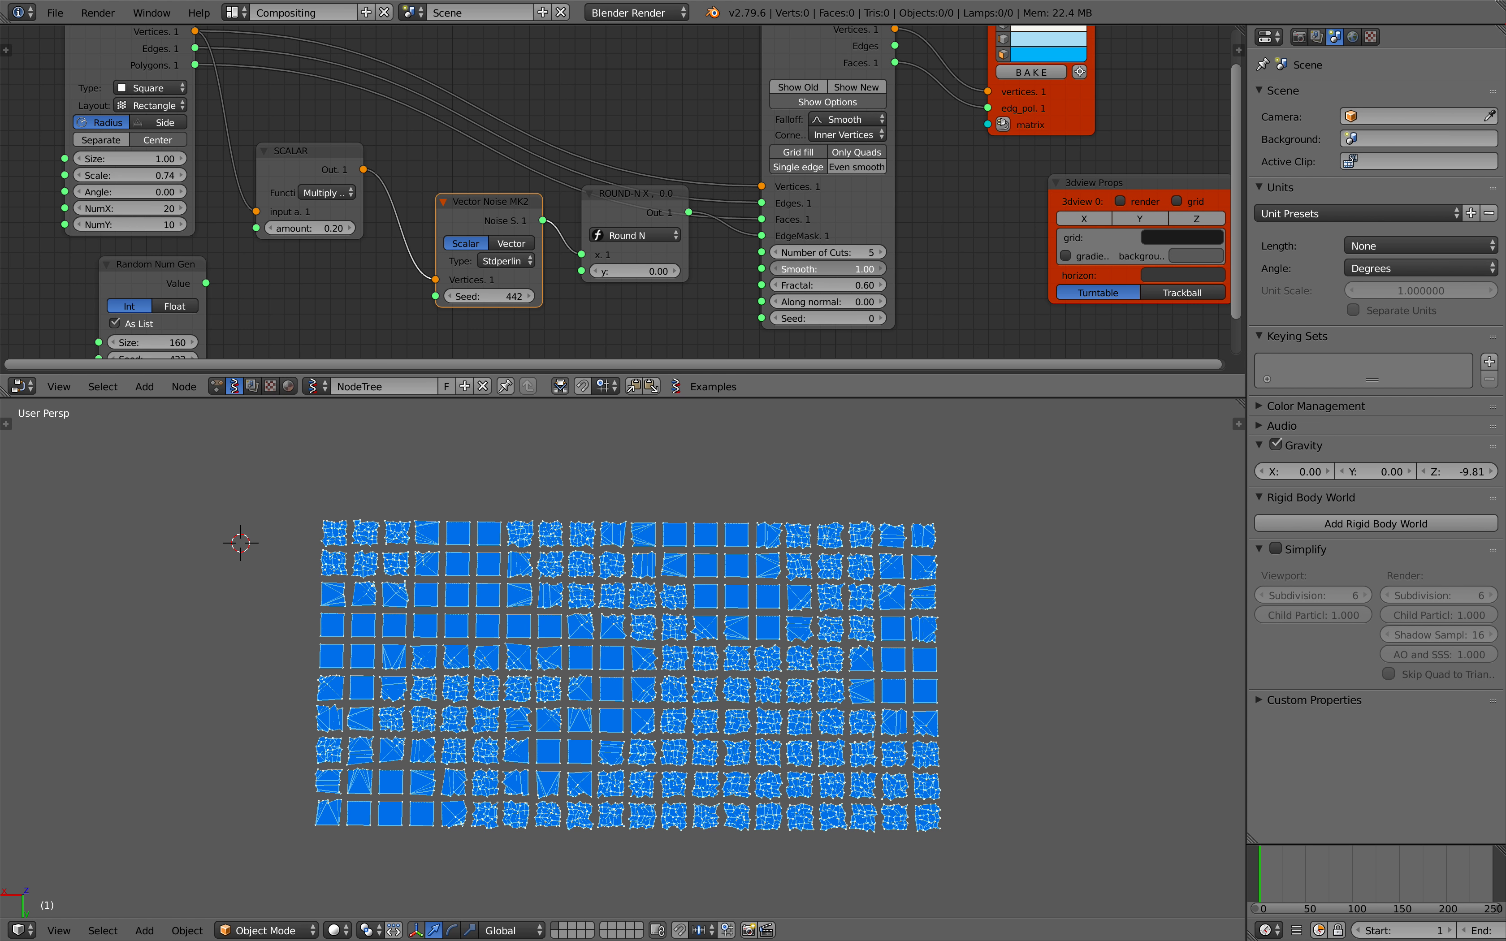
Set the Subdivide node's Smooth and Fractal to 0 and save over the existing file
{"action": "left_click", "coordinate": [831, 269]}
{"action": "key", "text": "Tab"}
{"action": "type", "text": "0"}
{"action": "key", "text": "Return"}
{"action": "middle_click_drag", "start_coordinate": [642, 227], "coordinate": [666, 272]}
{"action": "key", "text": "ctrl+s"}
{"action": "left_click", "coordinate": [615, 242]}
Set the Subdivide node's Number of Cuts to 3 and save over the existing file
{"action": "middle_click_drag", "start_coordinate": [761, 232], "coordinate": [761, 208]}
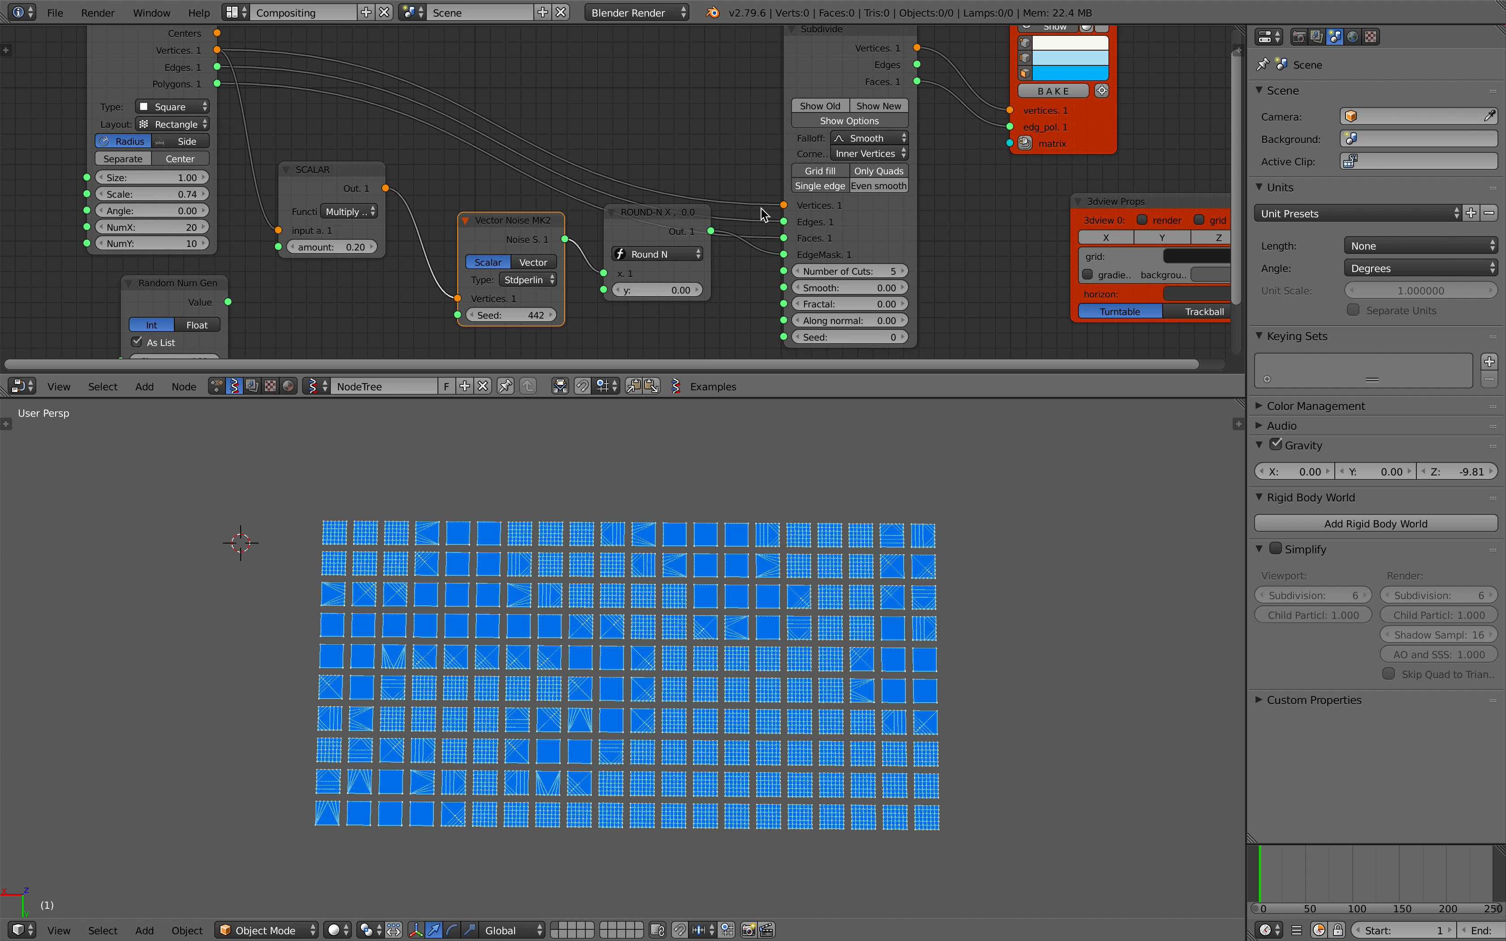
{"action": "left_click", "coordinate": [799, 271]}
{"action": "left_click", "coordinate": [799, 272]}
{"action": "key", "text": "ctrl+s"}
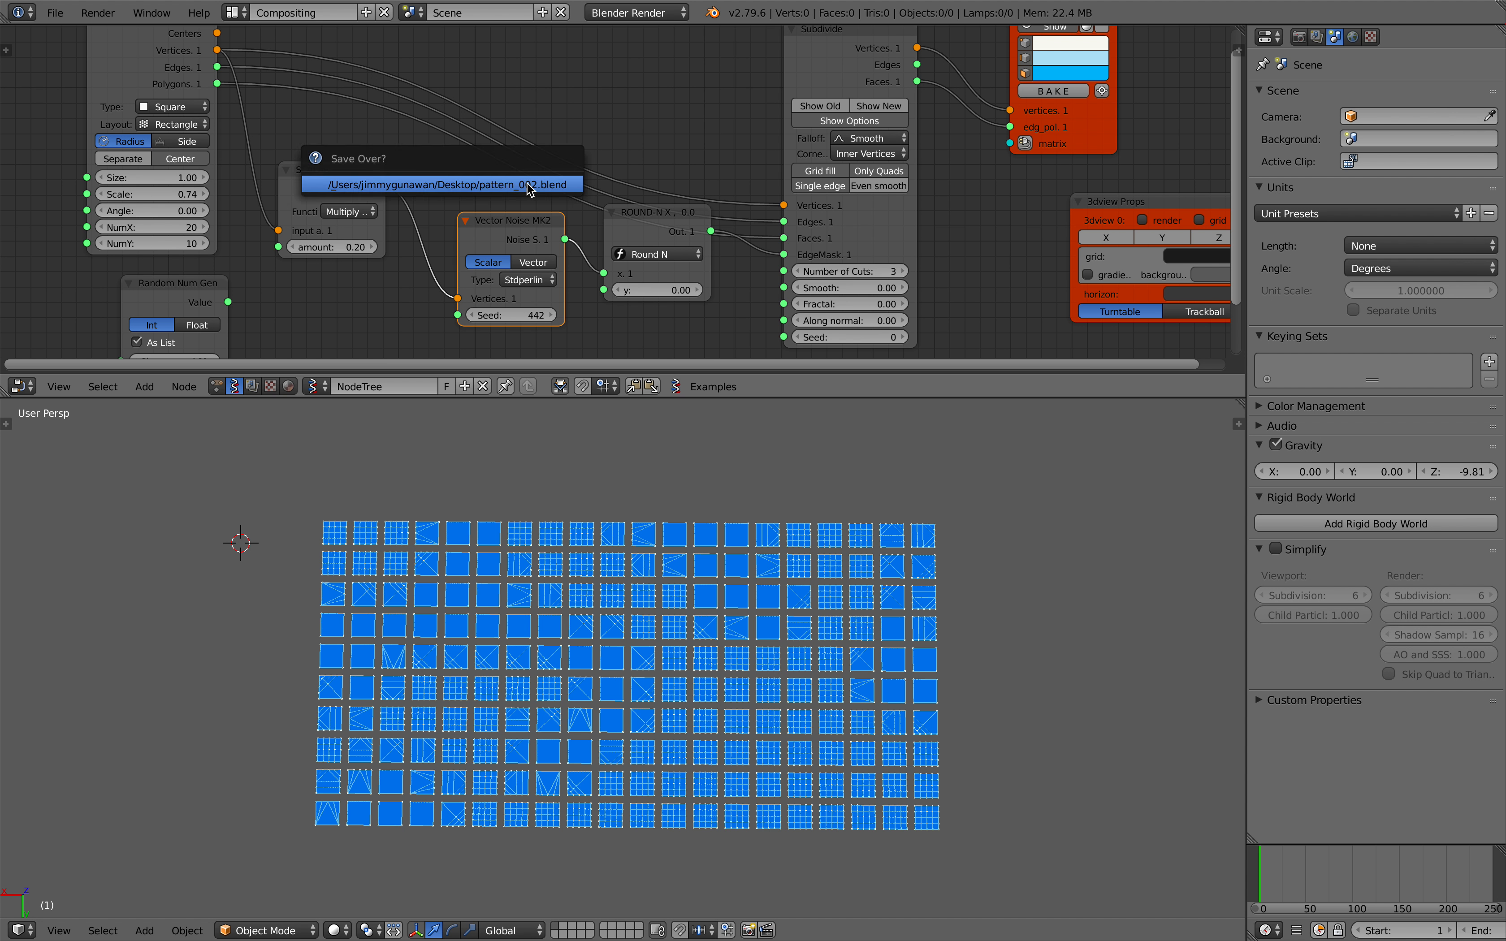
{"action": "left_click", "coordinate": [527, 187]}
Move the Polygon Grid node away from the SCALAR node and set its Type to Hexagon
{"action": "middle_click_drag", "start_coordinate": [278, 192], "coordinate": [360, 229]}
{"action": "scroll", "coordinate": [329, 208], "scroll_direction": "up", "scroll_amount": 1}
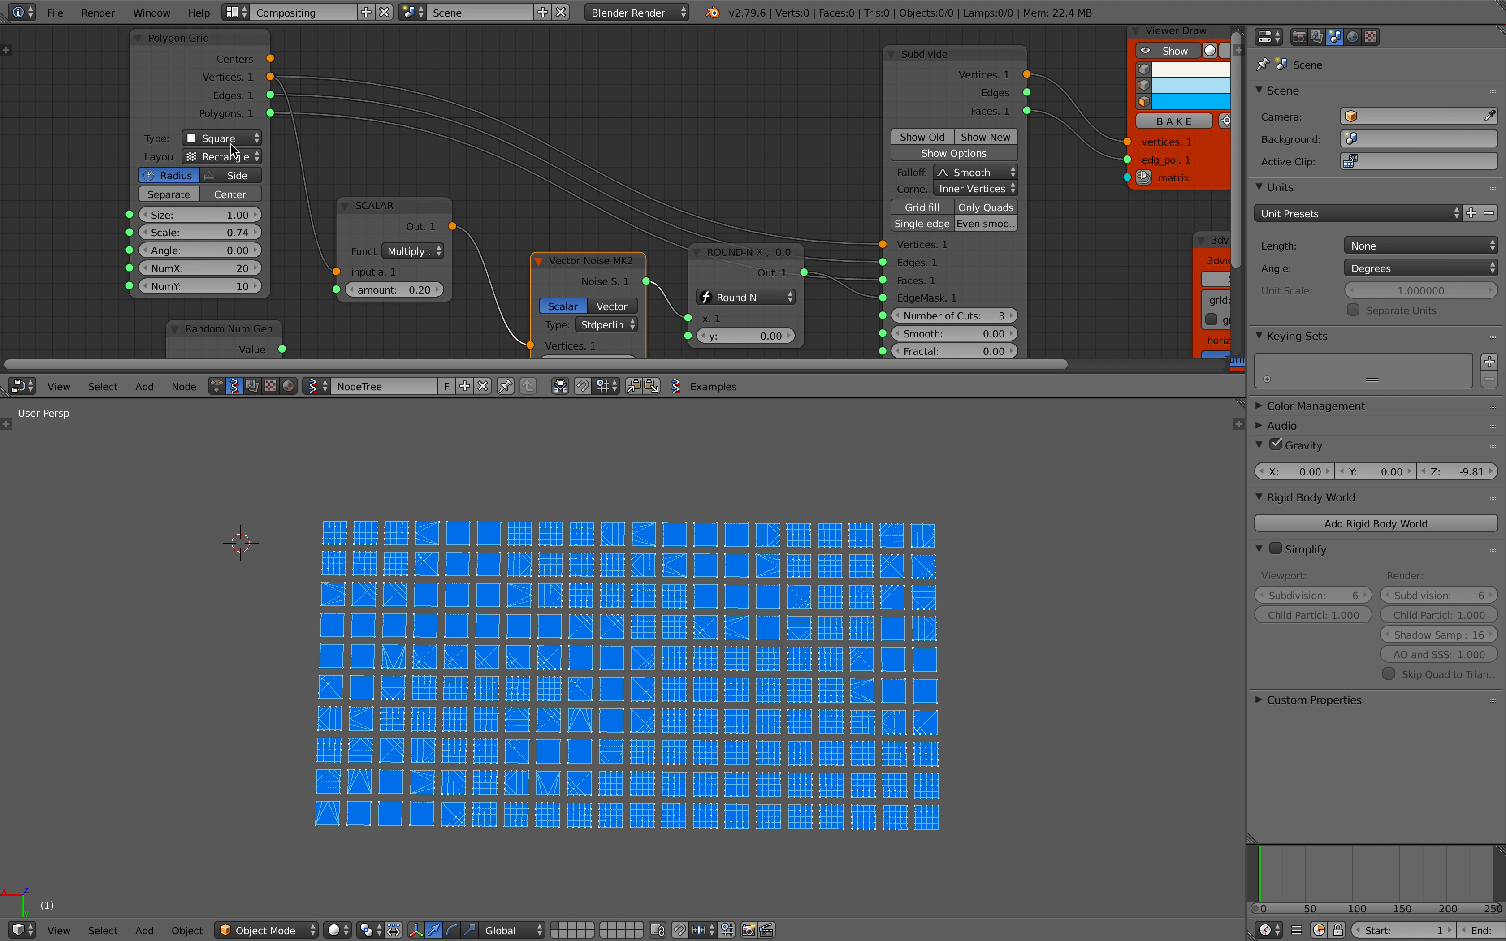
{"action": "left_click_drag", "start_coordinate": [189, 114], "coordinate": [128, 110]}
{"action": "left_click", "coordinate": [161, 133]}
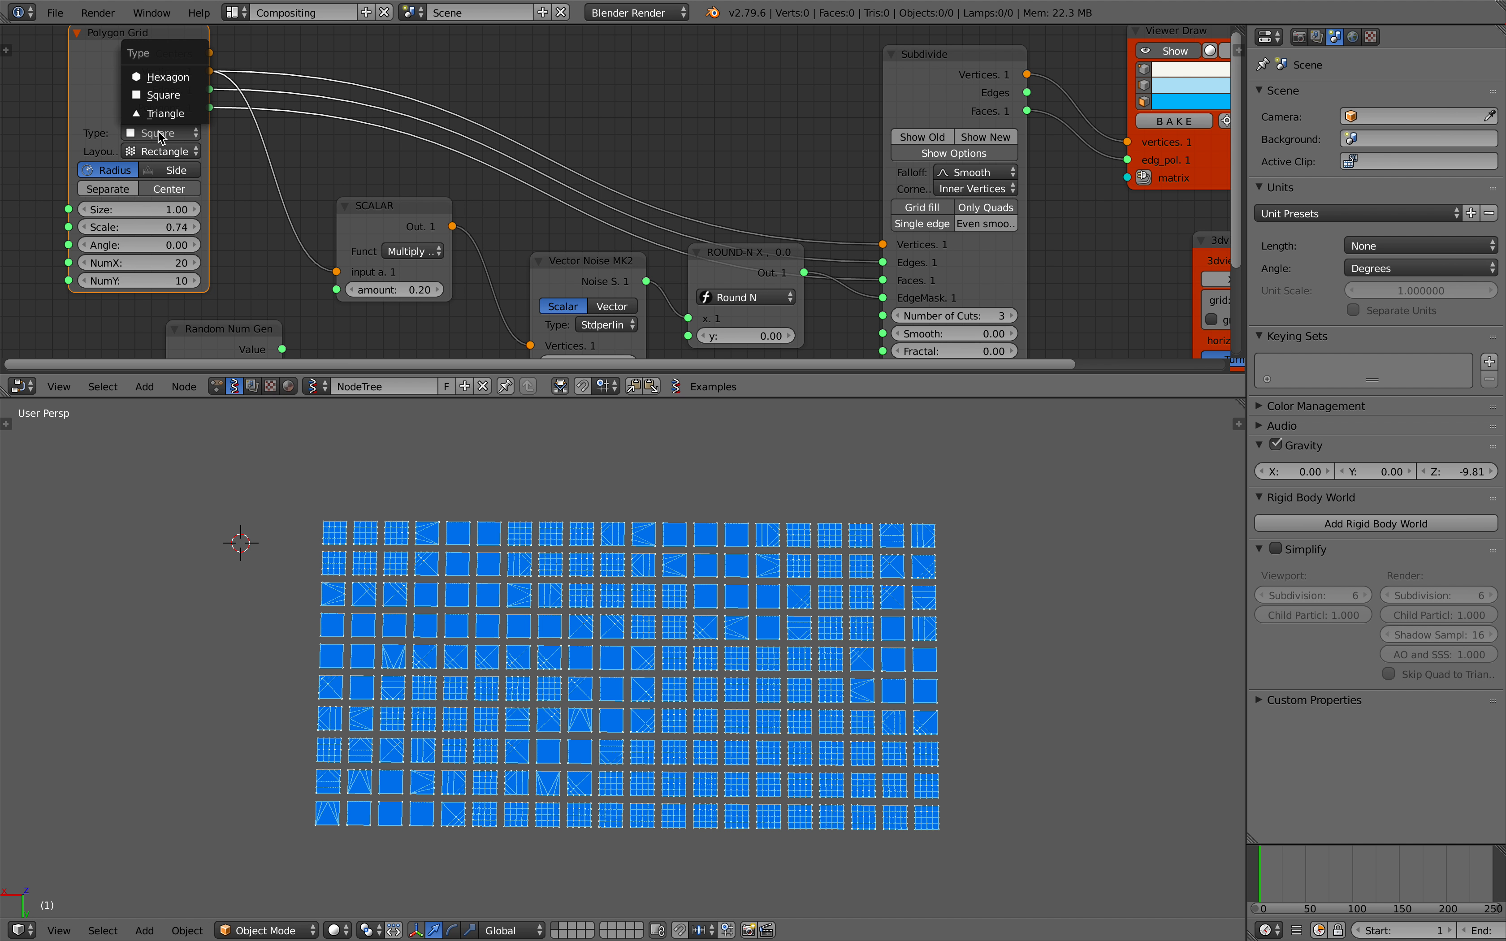
{"action": "left_click", "coordinate": [160, 77]}
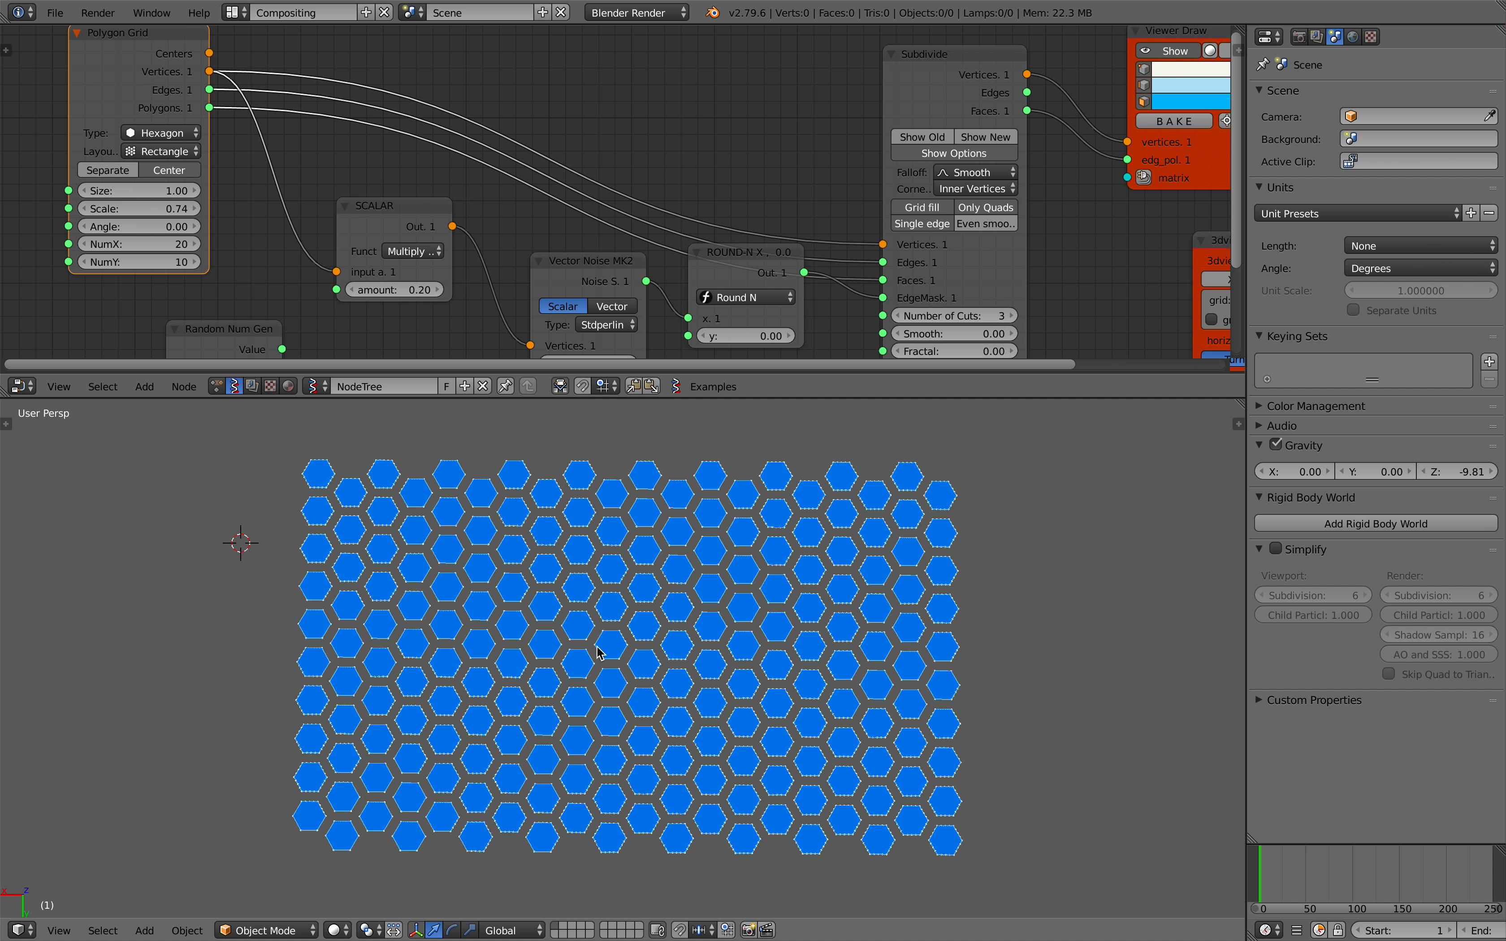
Toggle the Subdivide node's Only Quads option and set its Fractal to 0.66
{"action": "middle_click_drag", "start_coordinate": [854, 275], "coordinate": [754, 247]}
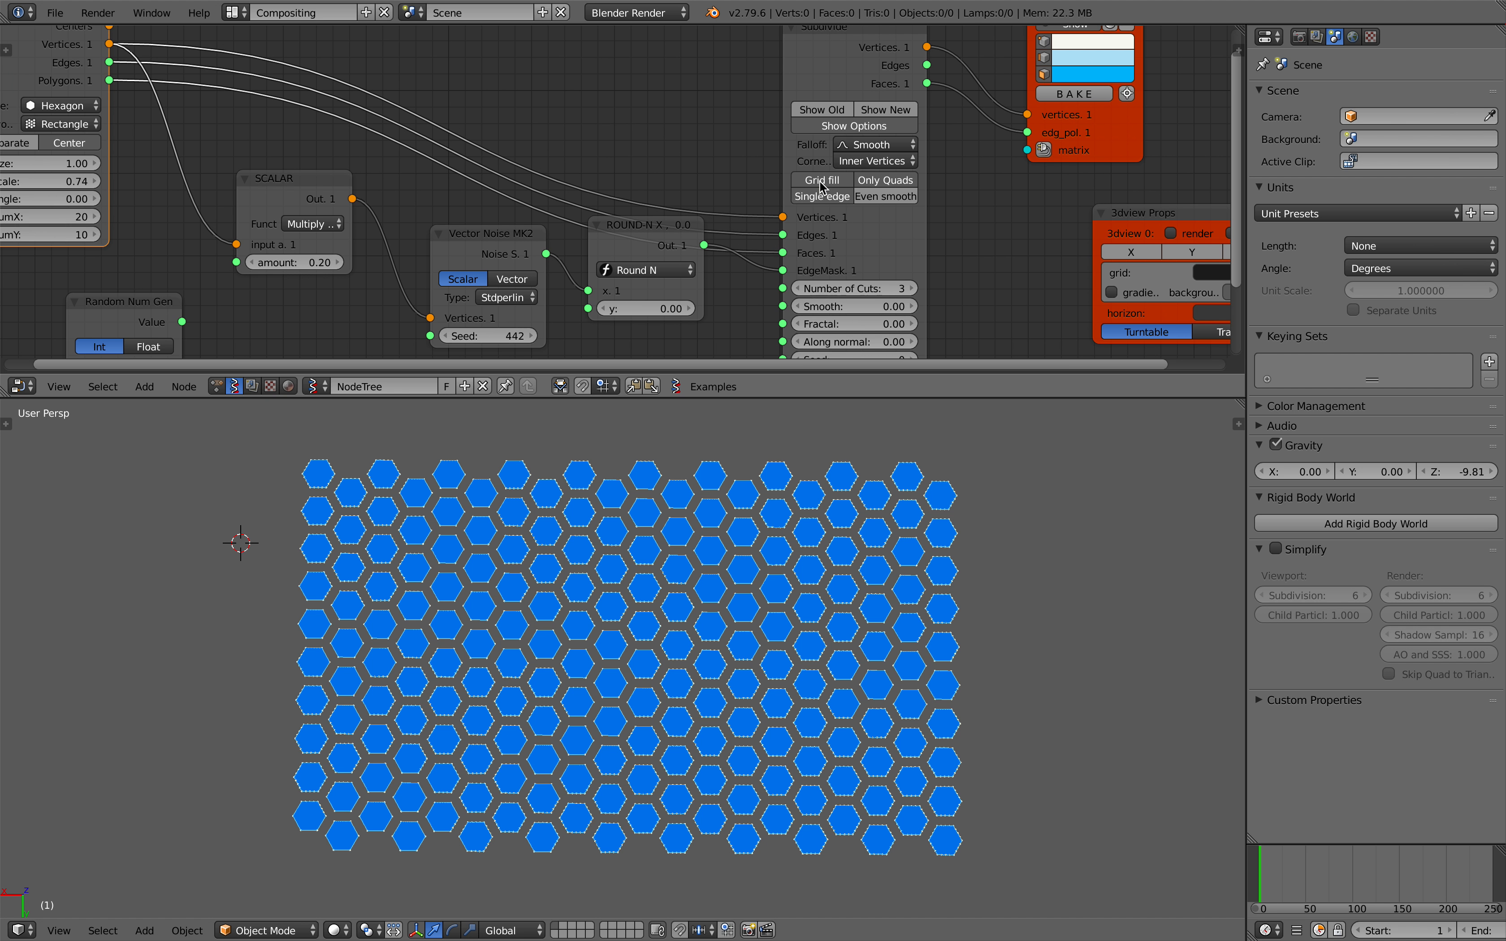
{"action": "left_click", "coordinate": [874, 184]}
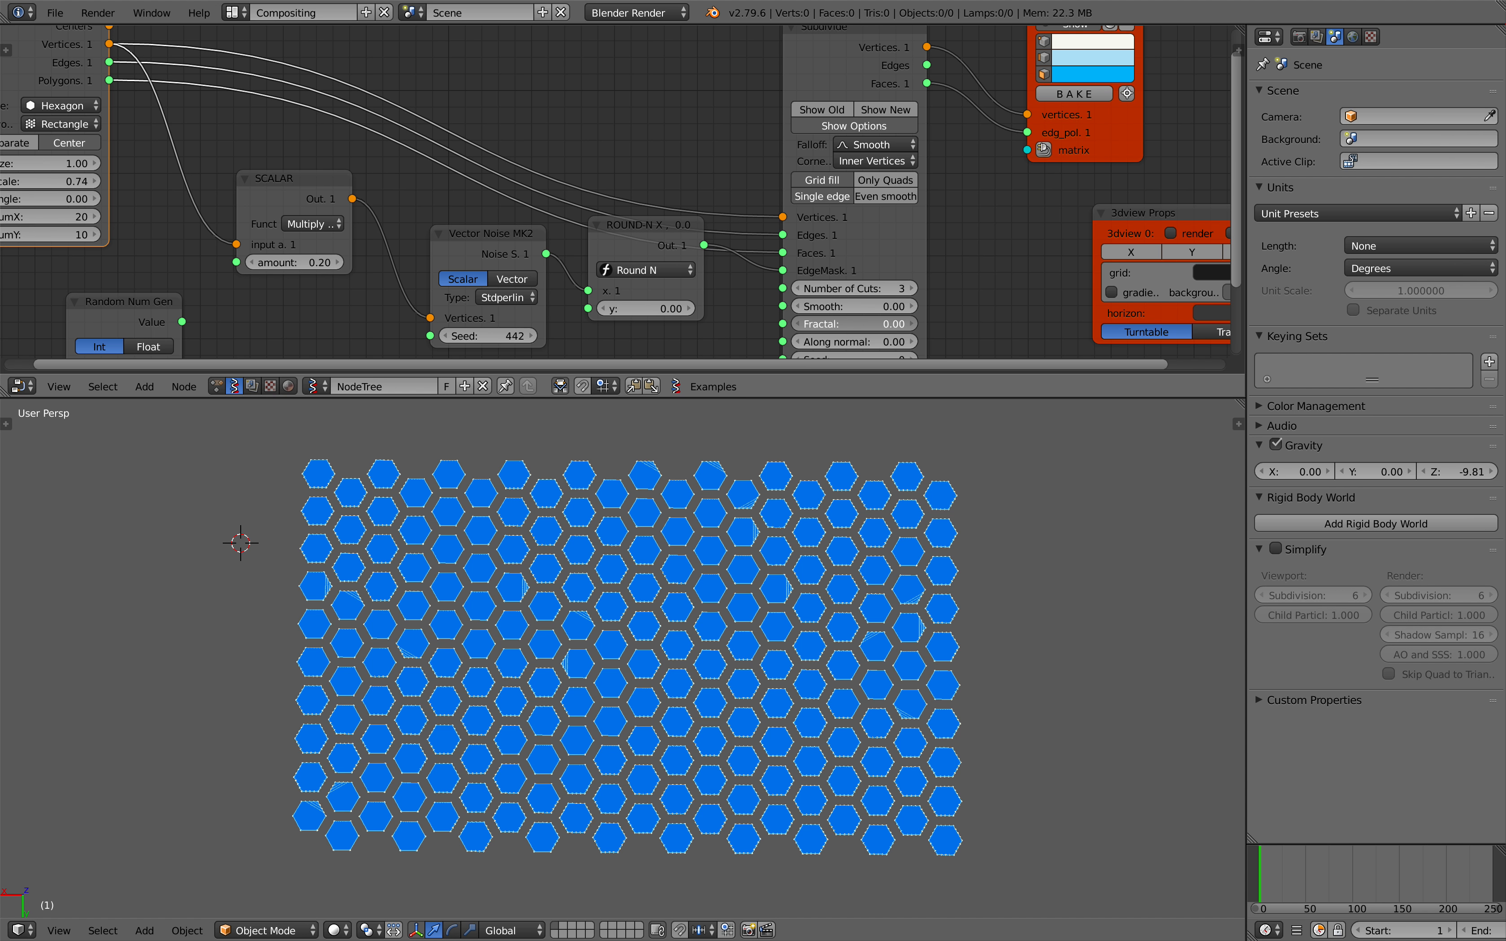
{"action": "left_click_drag", "start_coordinate": [853, 324], "coordinate": [879, 323]}
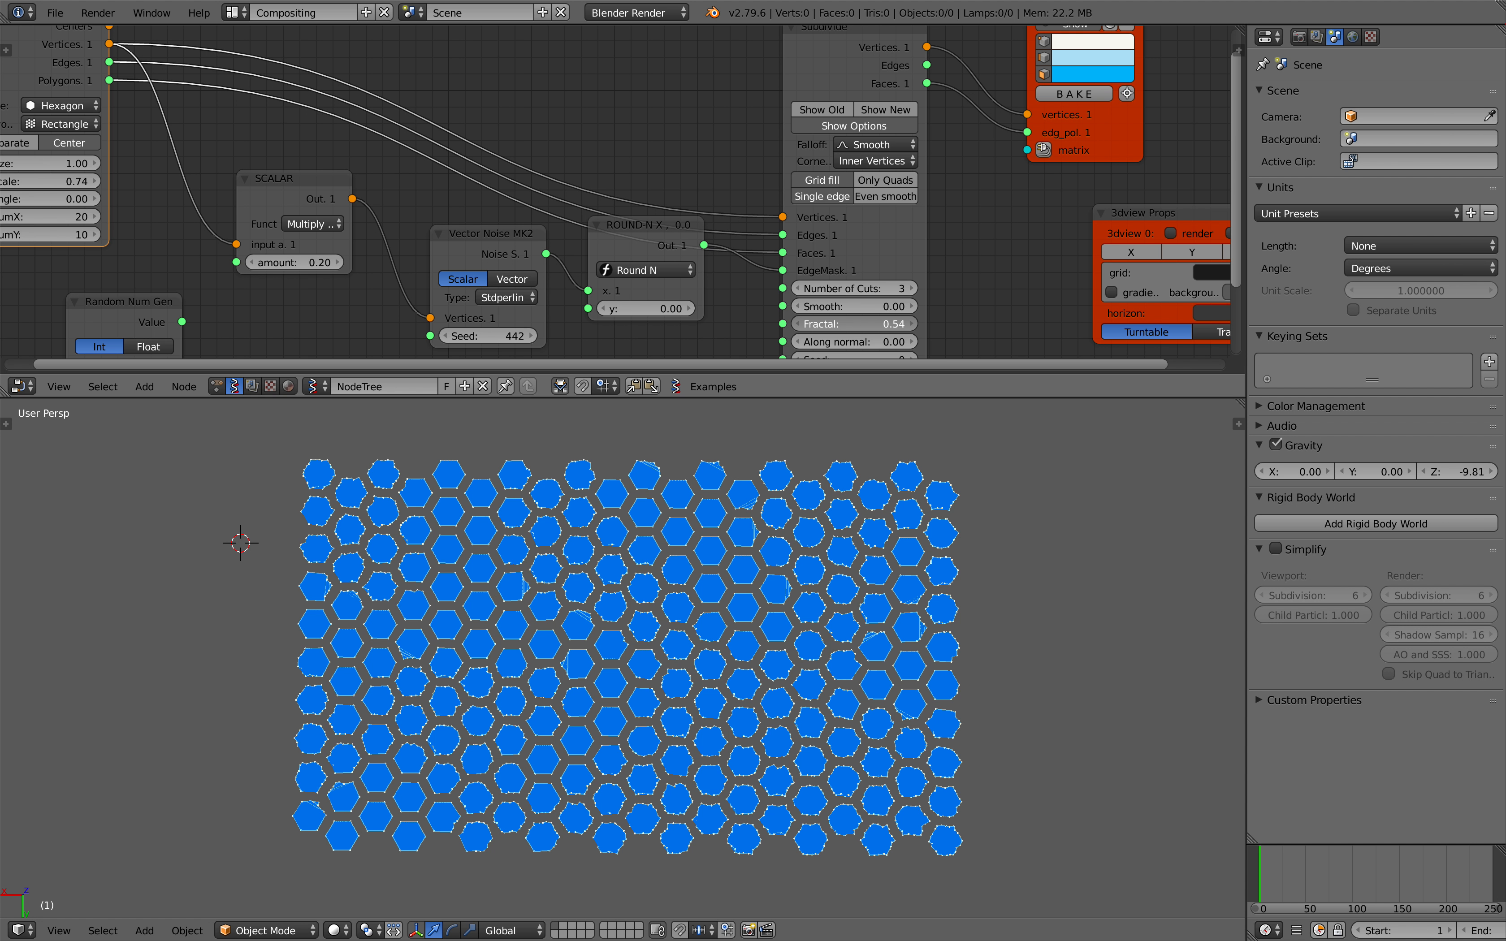
Examine the distorted hexagon edges up close and across the whole grid in the 3D view
{"action": "scroll", "coordinate": [716, 666], "scroll_direction": "up", "scroll_amount": 6}
{"action": "scroll", "coordinate": [616, 653], "scroll_direction": "down", "scroll_amount": 7}
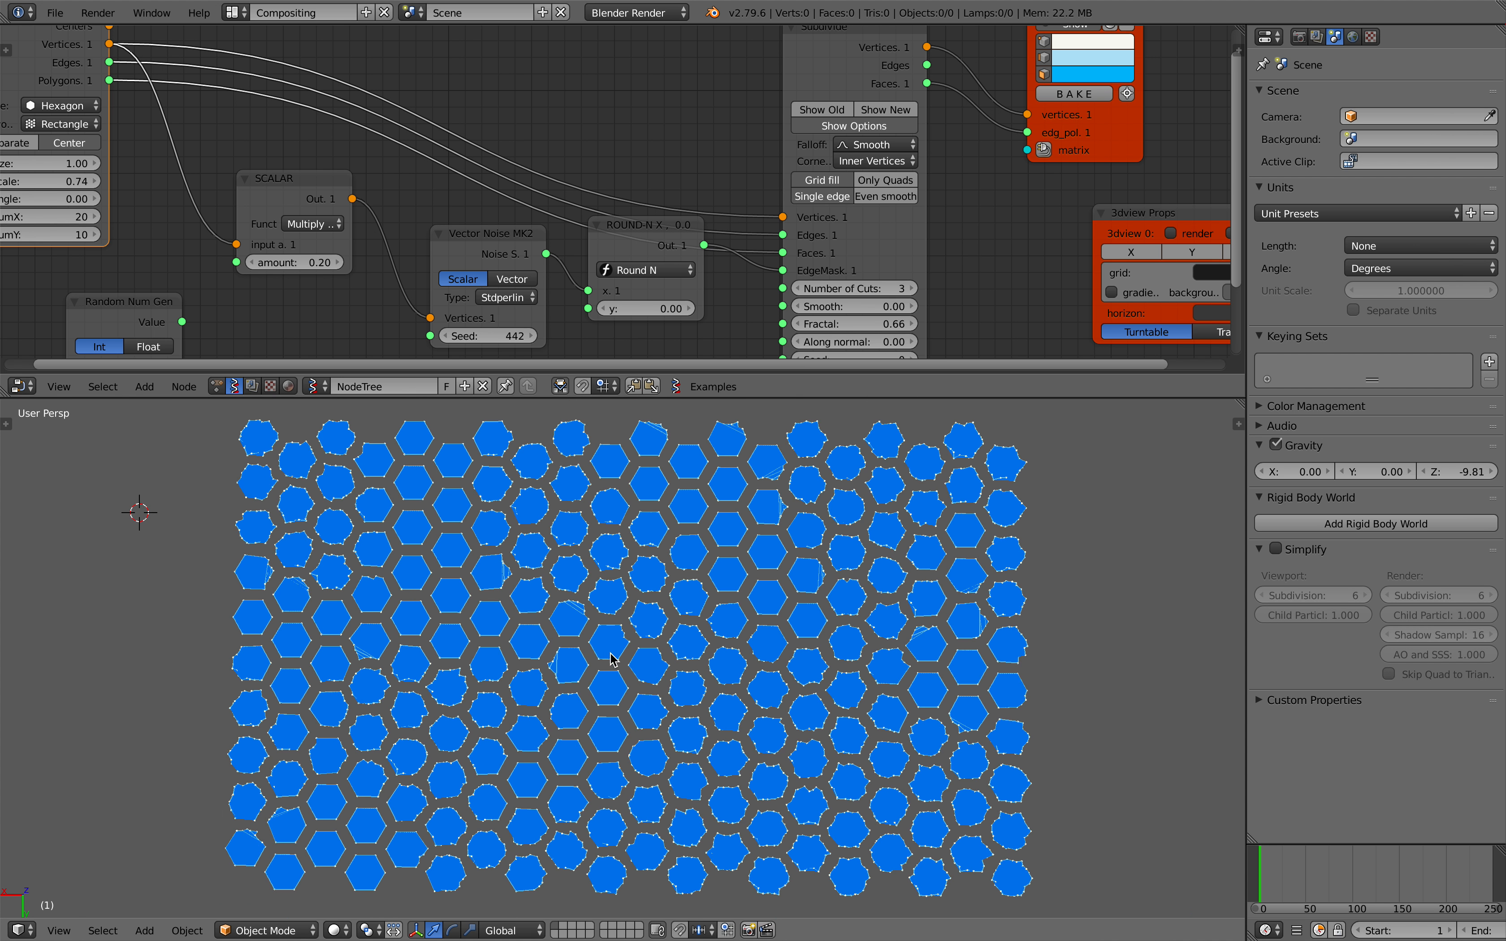
{"action": "scroll", "coordinate": [640, 653], "scroll_direction": "up", "scroll_amount": 3}
{"action": "scroll", "coordinate": [591, 634], "scroll_direction": "up", "scroll_amount": 2}
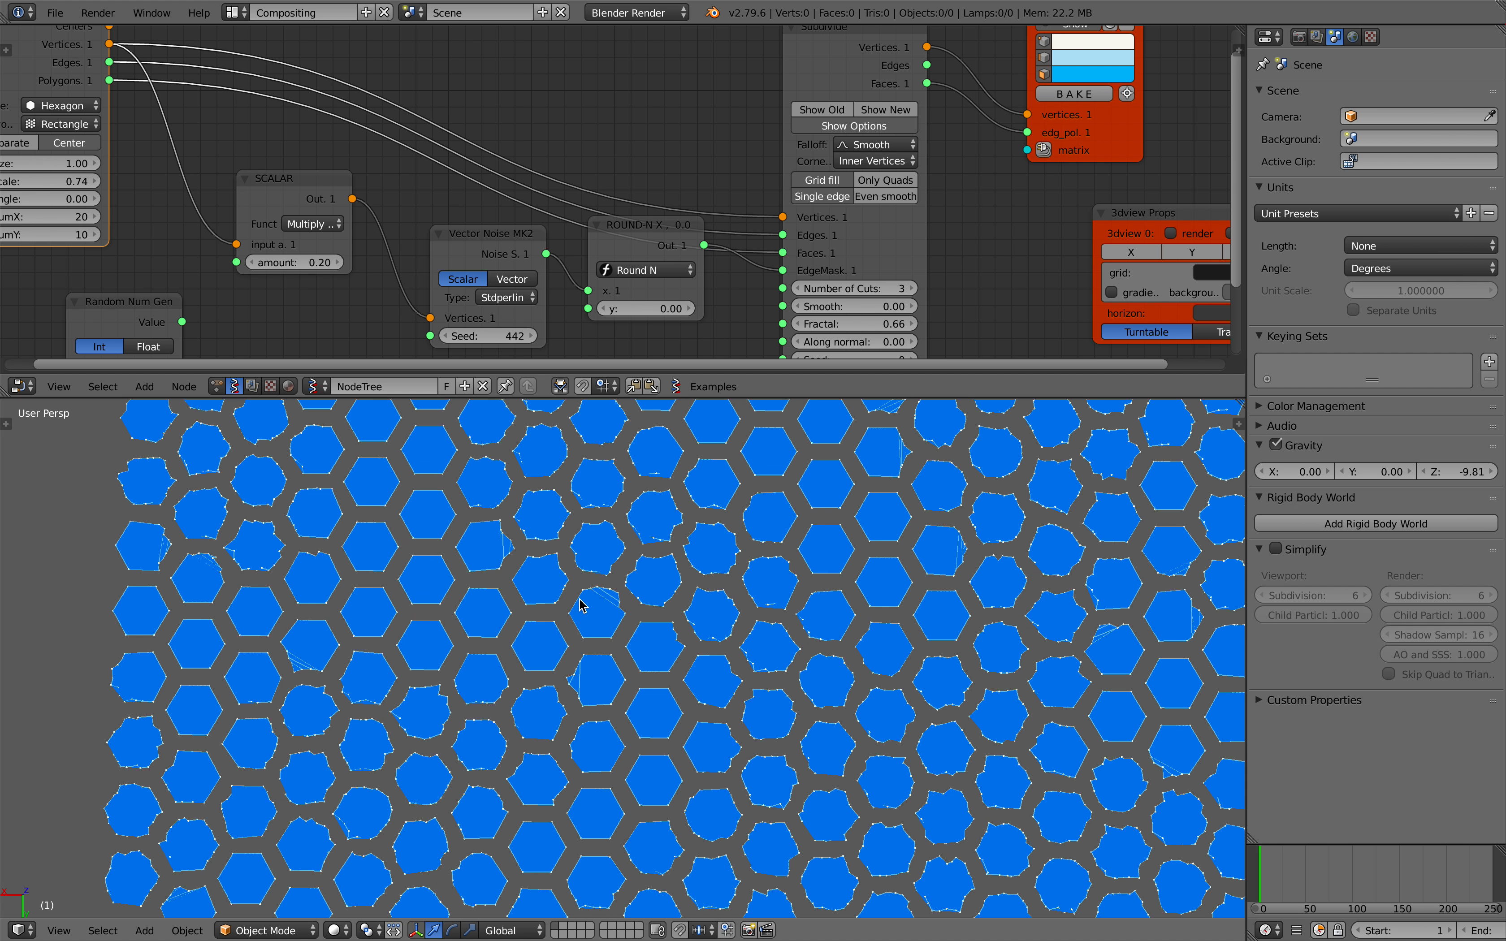
{"action": "scroll", "coordinate": [691, 641], "scroll_direction": "down", "scroll_amount": 4}
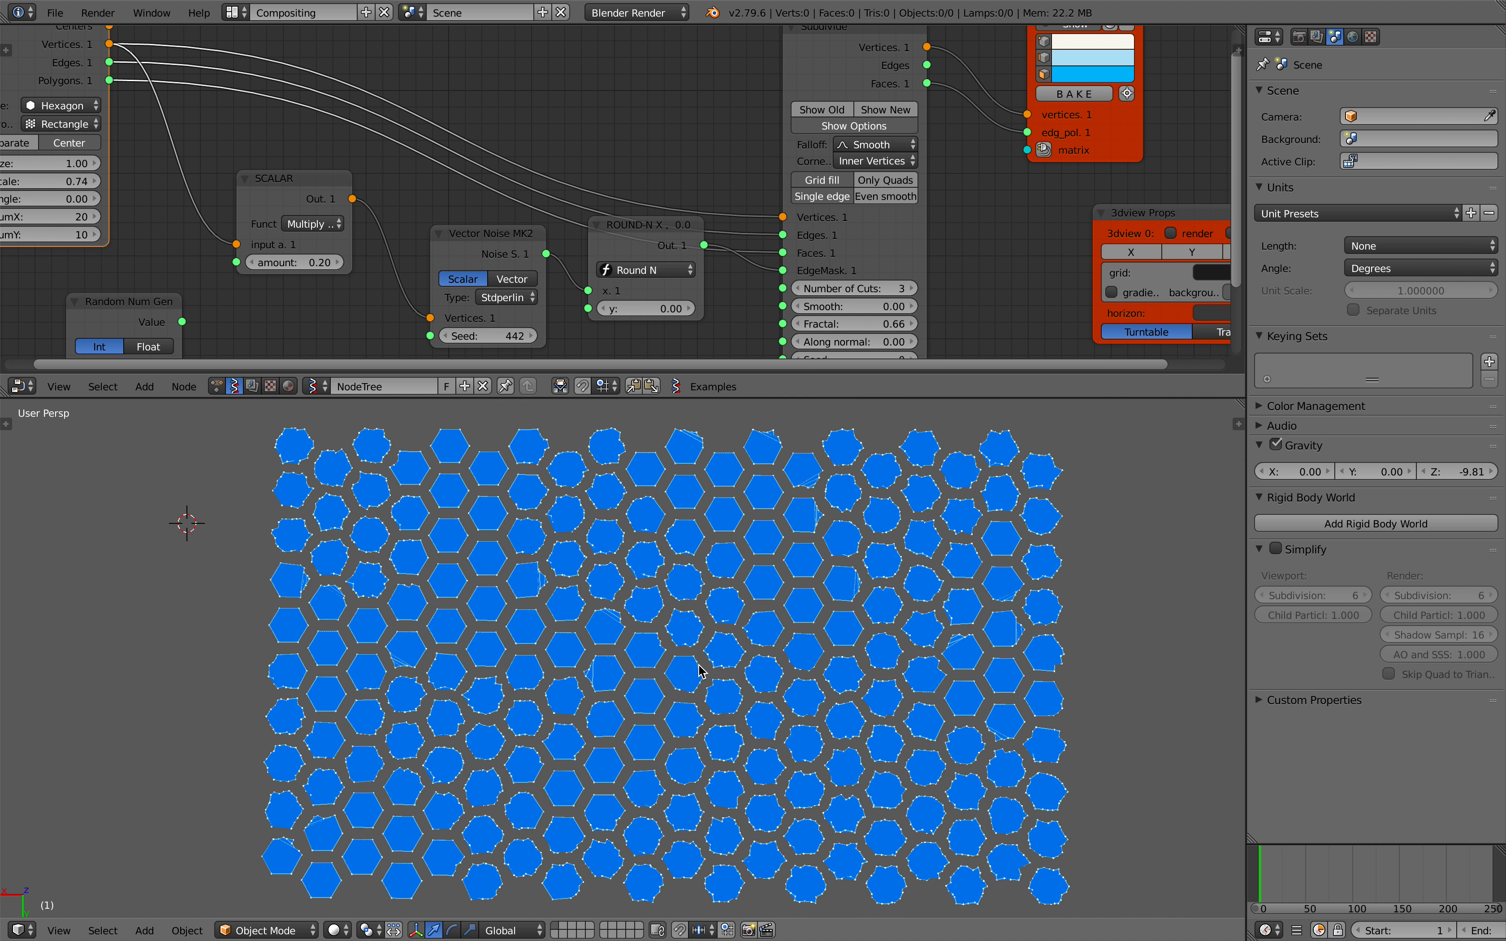
{"action": "scroll", "coordinate": [616, 617], "scroll_direction": "up", "scroll_amount": 3}
{"action": "scroll", "coordinate": [697, 631], "scroll_direction": "down", "scroll_amount": 2}
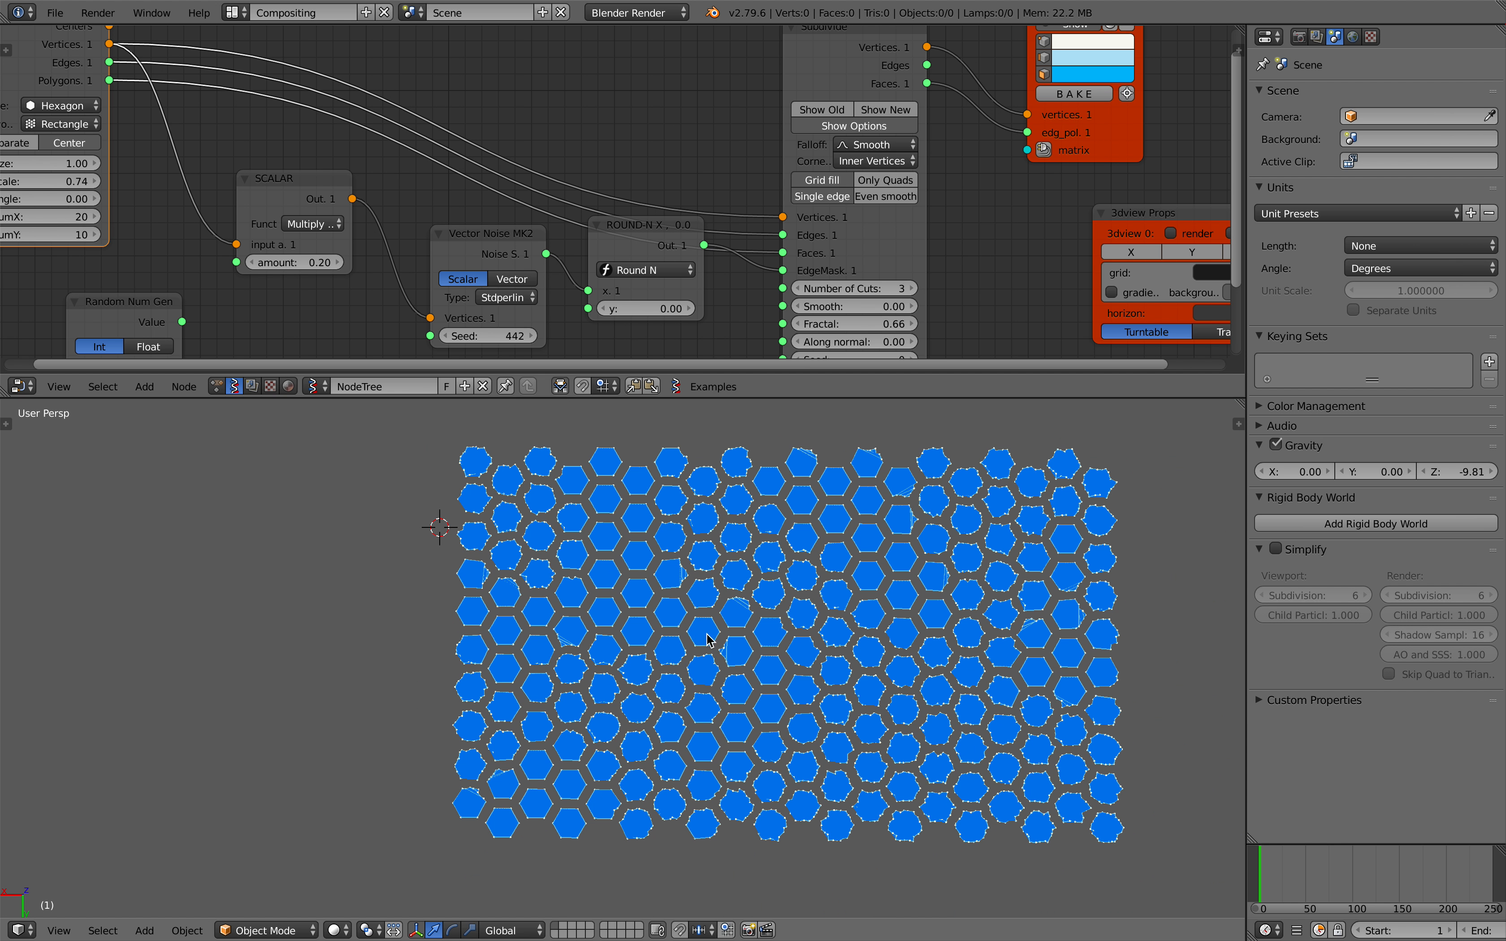
Move the Polygon Grid node farther from the other nodes and save the scene as a new file
{"action": "scroll", "coordinate": [388, 205], "scroll_direction": "down", "scroll_amount": 3}
{"action": "middle_click_drag", "start_coordinate": [156, 84], "coordinate": [449, 113]}
{"action": "left_click_drag", "start_coordinate": [381, 90], "coordinate": [280, 95]}
{"action": "left_click", "coordinate": [55, 13]}
{"action": "left_click", "coordinate": [100, 168]}
{"action": "left_click", "coordinate": [1390, 79]}
{"action": "left_click", "coordinate": [1449, 60]}
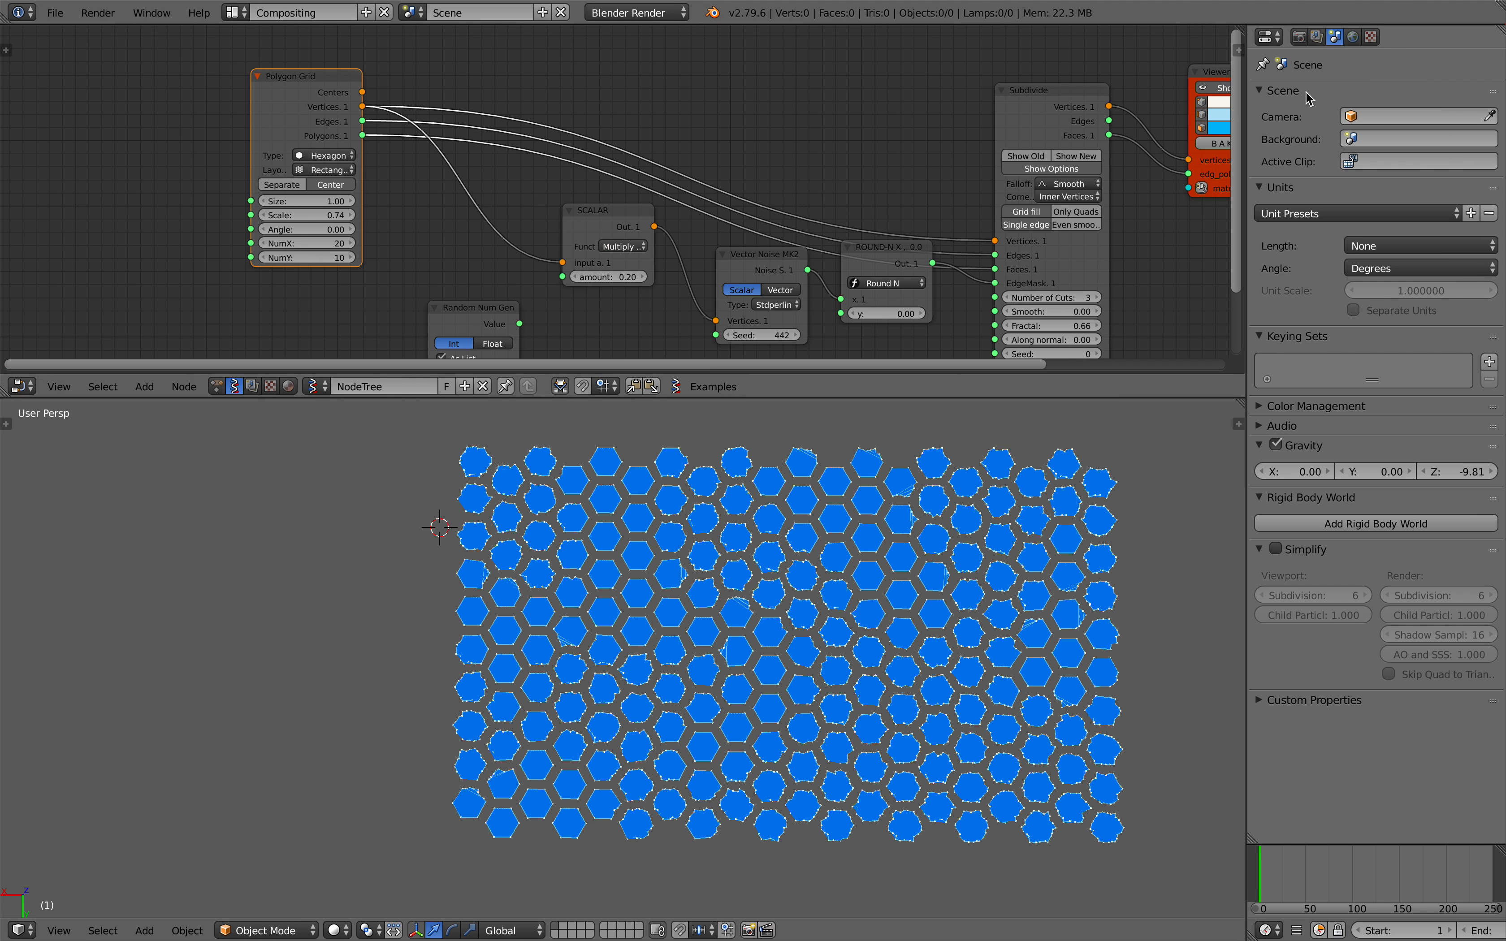
{"action": "left_click_drag", "start_coordinate": [317, 84], "coordinate": [218, 88]}
{"action": "key", "text": "ctrl+s"}
{"action": "left_click", "coordinate": [200, 96]}
Move the Subdivide node up to make room and add a Triangulate mesh node between it and the Polygon Grid
{"action": "middle_click_drag", "start_coordinate": [503, 157], "coordinate": [506, 179]}
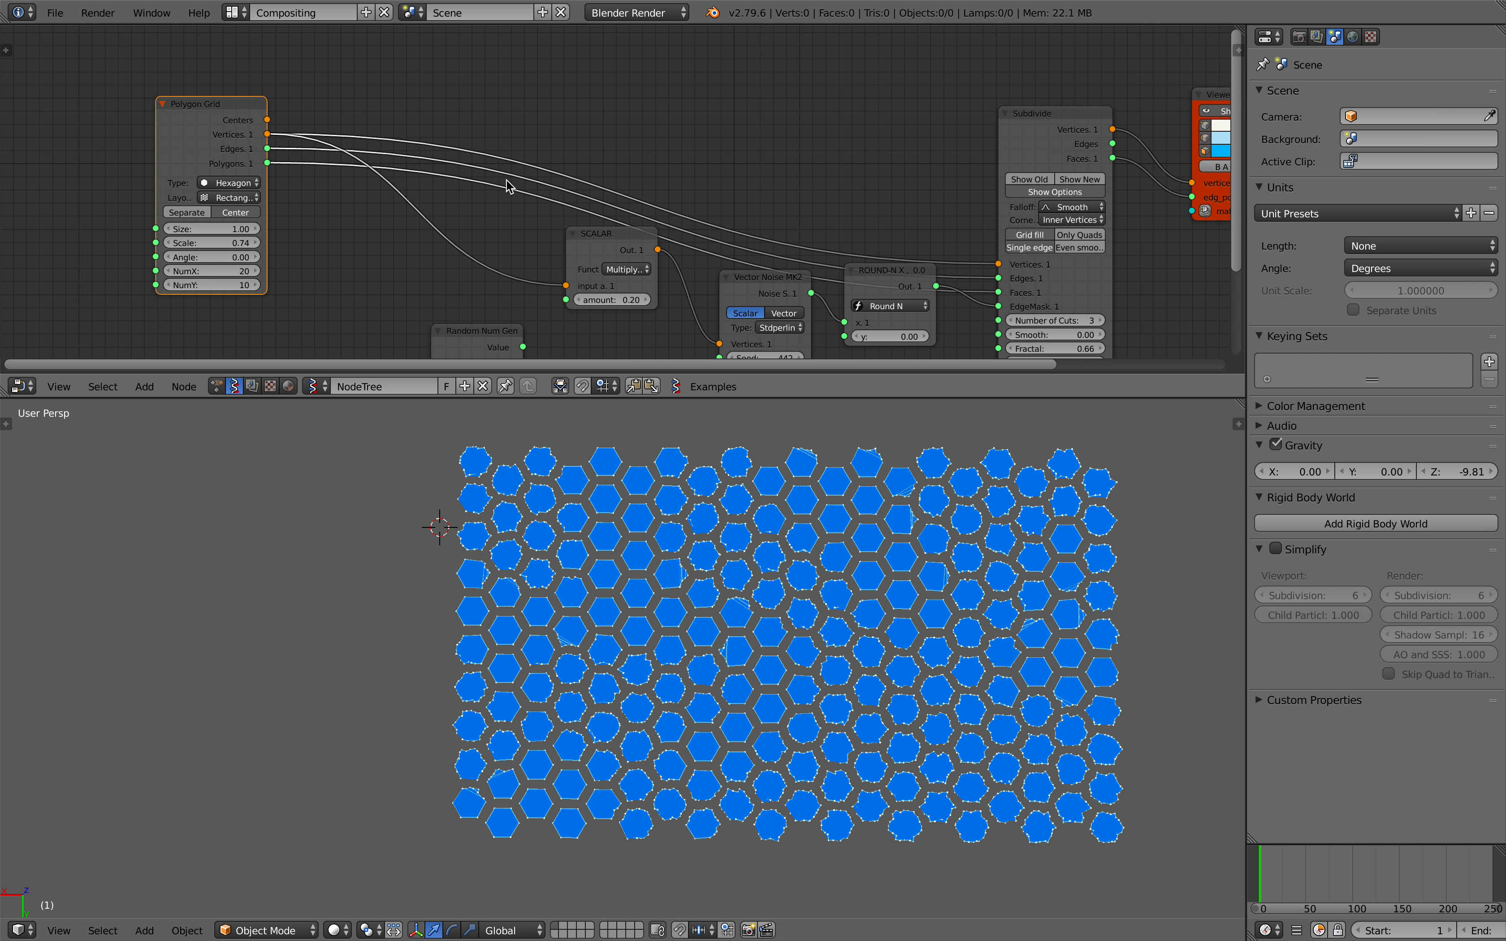
{"action": "left_click_drag", "start_coordinate": [1030, 153], "coordinate": [1023, 42]}
{"action": "key", "text": "shift+a"}
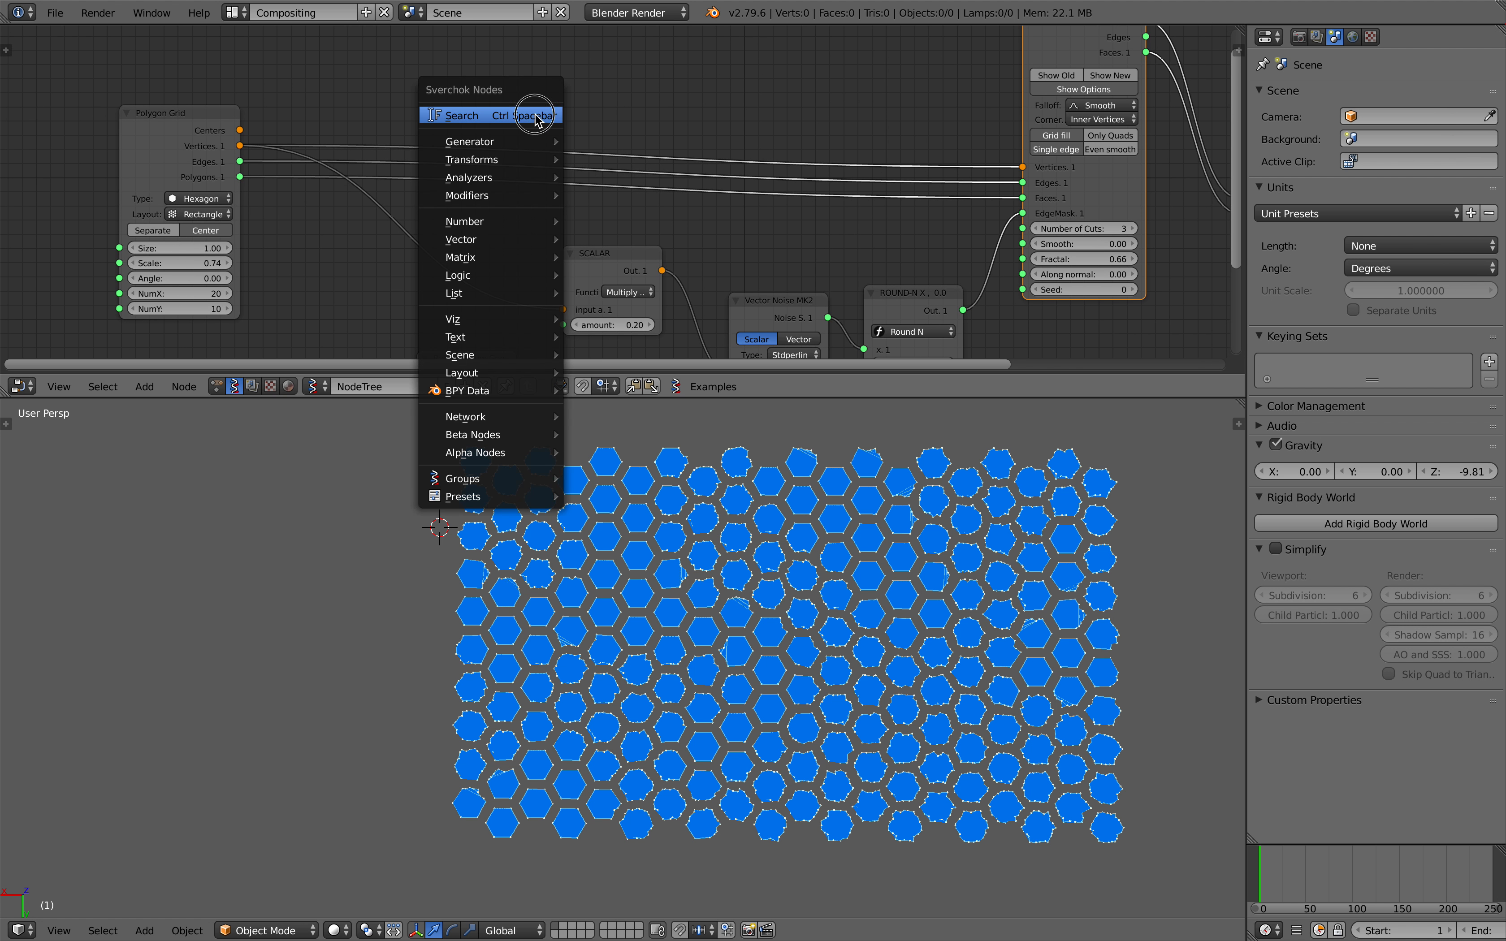
{"action": "left_click", "coordinate": [535, 110]}
{"action": "type", "text": "tria"}
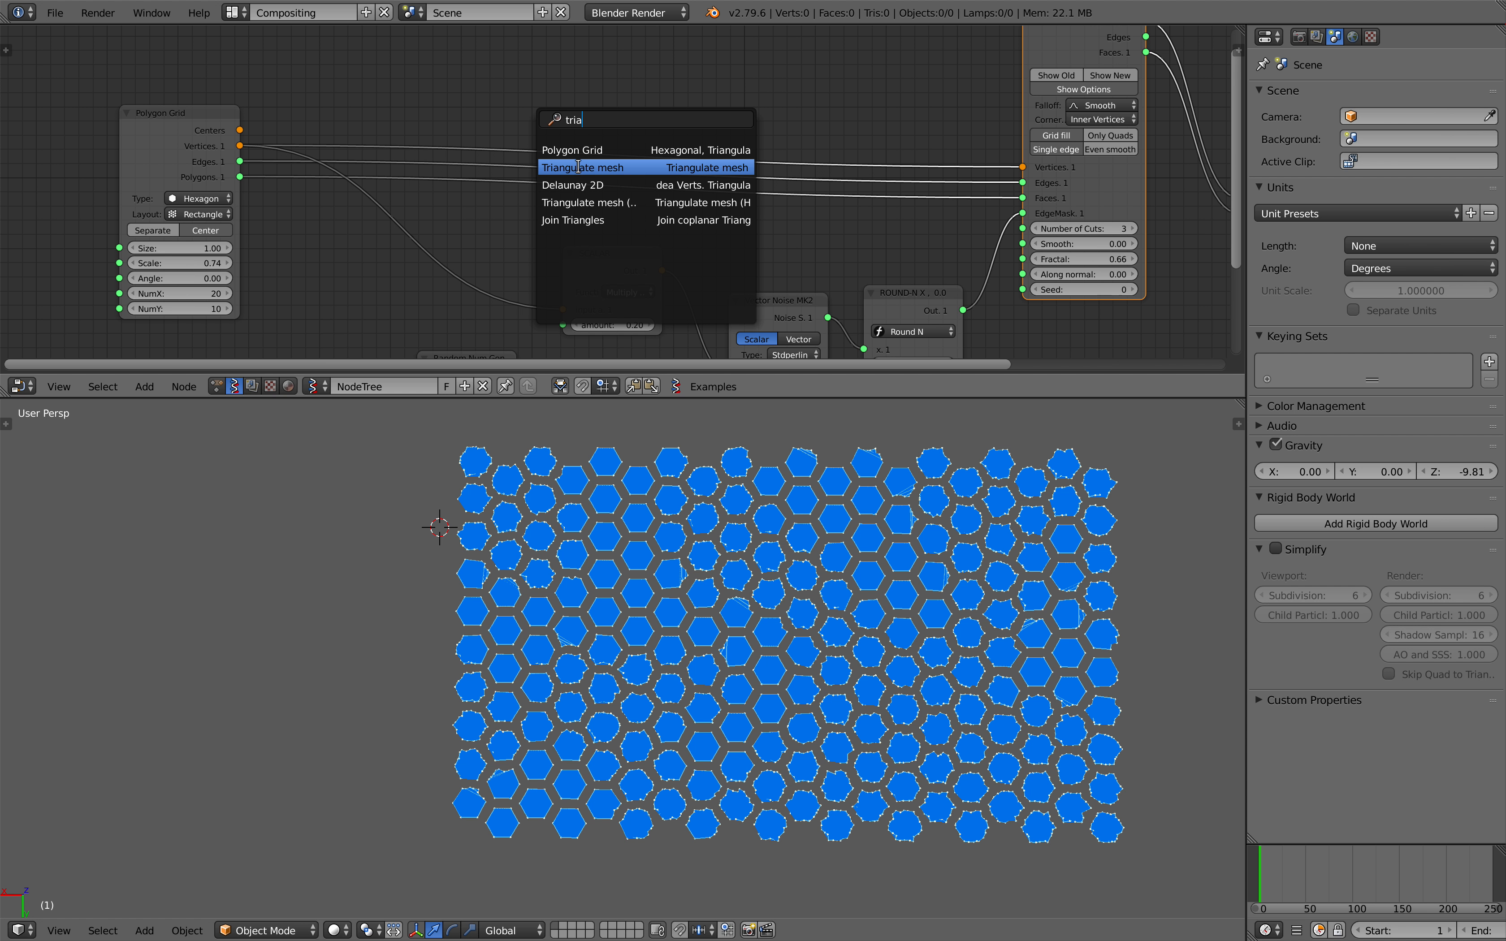
{"action": "key", "text": "Return"}
{"action": "left_click", "coordinate": [487, 100]}
Route the Polygon Grid's vertices, edges and polygons through the Triangulate mesh node into the Subdivide node
{"action": "mouse_move", "coordinate": [240, 157]}
{"action": "left_mouse_down"}
{"action": "mouse_move", "coordinate": [473, 205]}
{"action": "mouse_move", "coordinate": [240, 176]}
{"action": "left_mouse_up"}
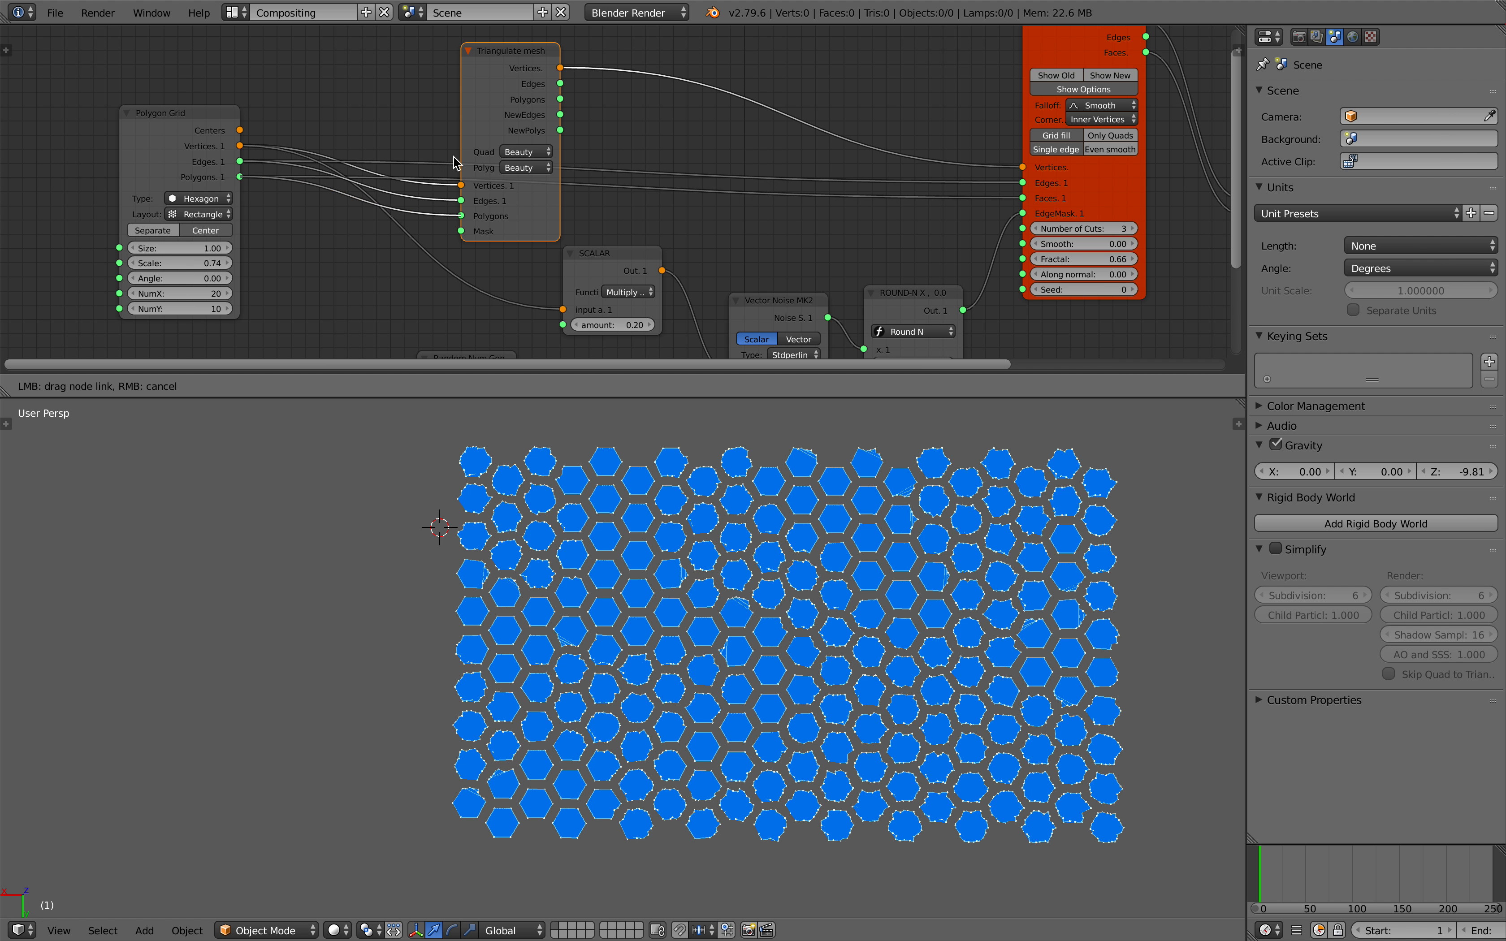
{"action": "left_click_drag", "start_coordinate": [561, 100], "coordinate": [1022, 198]}
{"action": "left_click_drag", "start_coordinate": [562, 85], "coordinate": [1021, 183]}
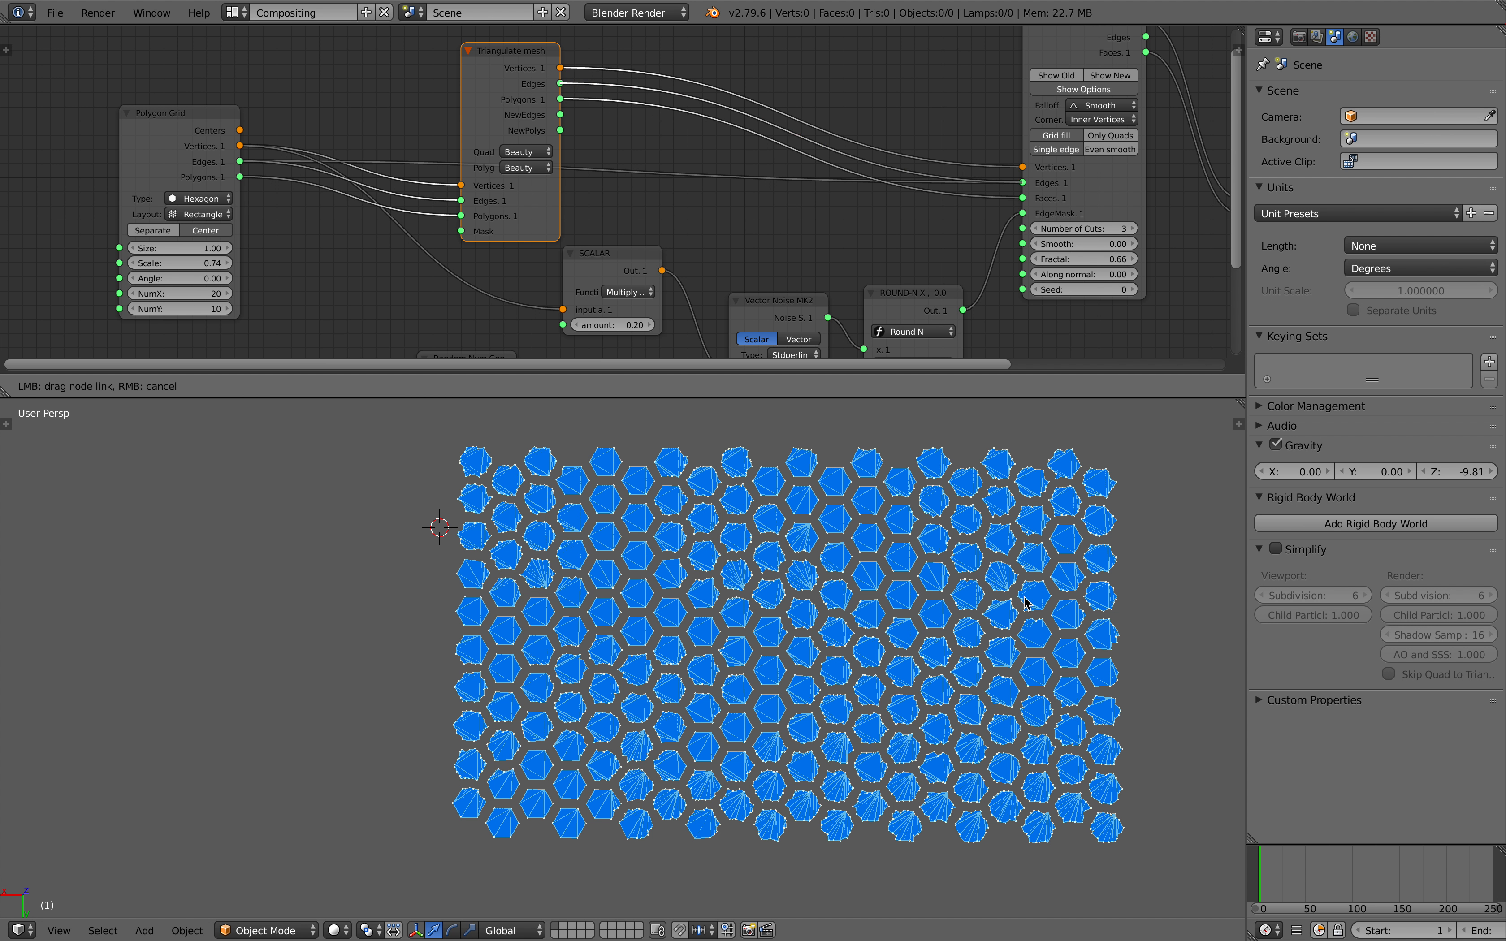
{"action": "scroll", "coordinate": [1024, 602], "scroll_direction": "up", "scroll_amount": 2}
{"action": "scroll", "coordinate": [1025, 603], "scroll_direction": "down", "scroll_amount": 3}
{"action": "middle_click_drag", "start_coordinate": [1025, 602], "coordinate": [912, 592], "text": "shift"}
{"action": "scroll", "coordinate": [807, 619], "scroll_direction": "up", "scroll_amount": 1}
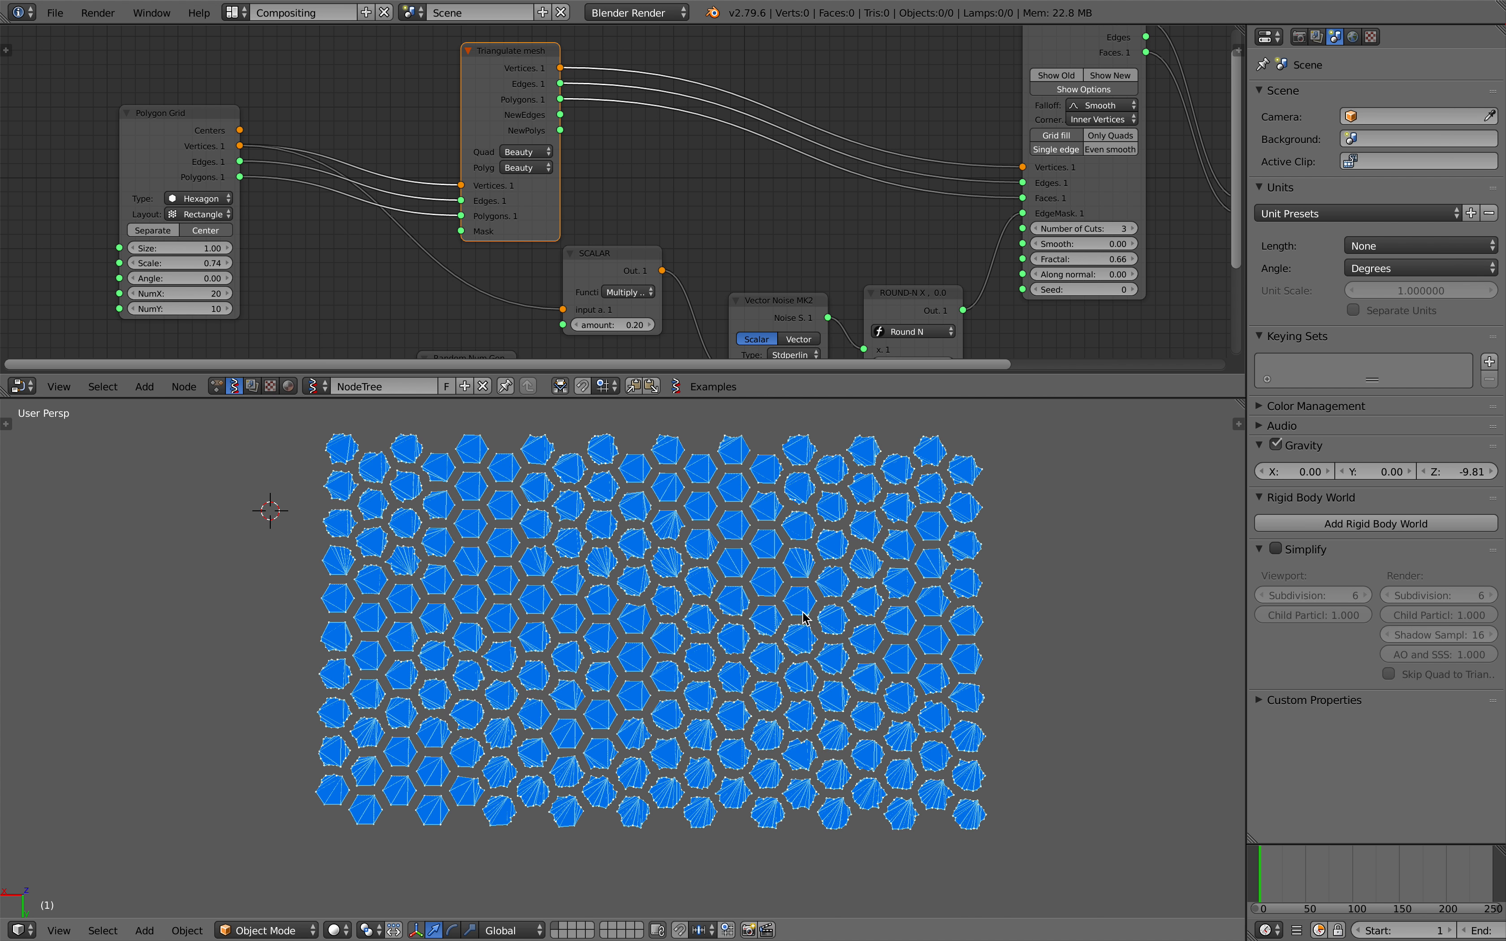
Set the Subdivide node's Fractal to 0 and save over the current file
{"action": "middle_click_drag", "start_coordinate": [1070, 259], "coordinate": [928, 207]}
{"action": "left_click", "coordinate": [927, 207]}
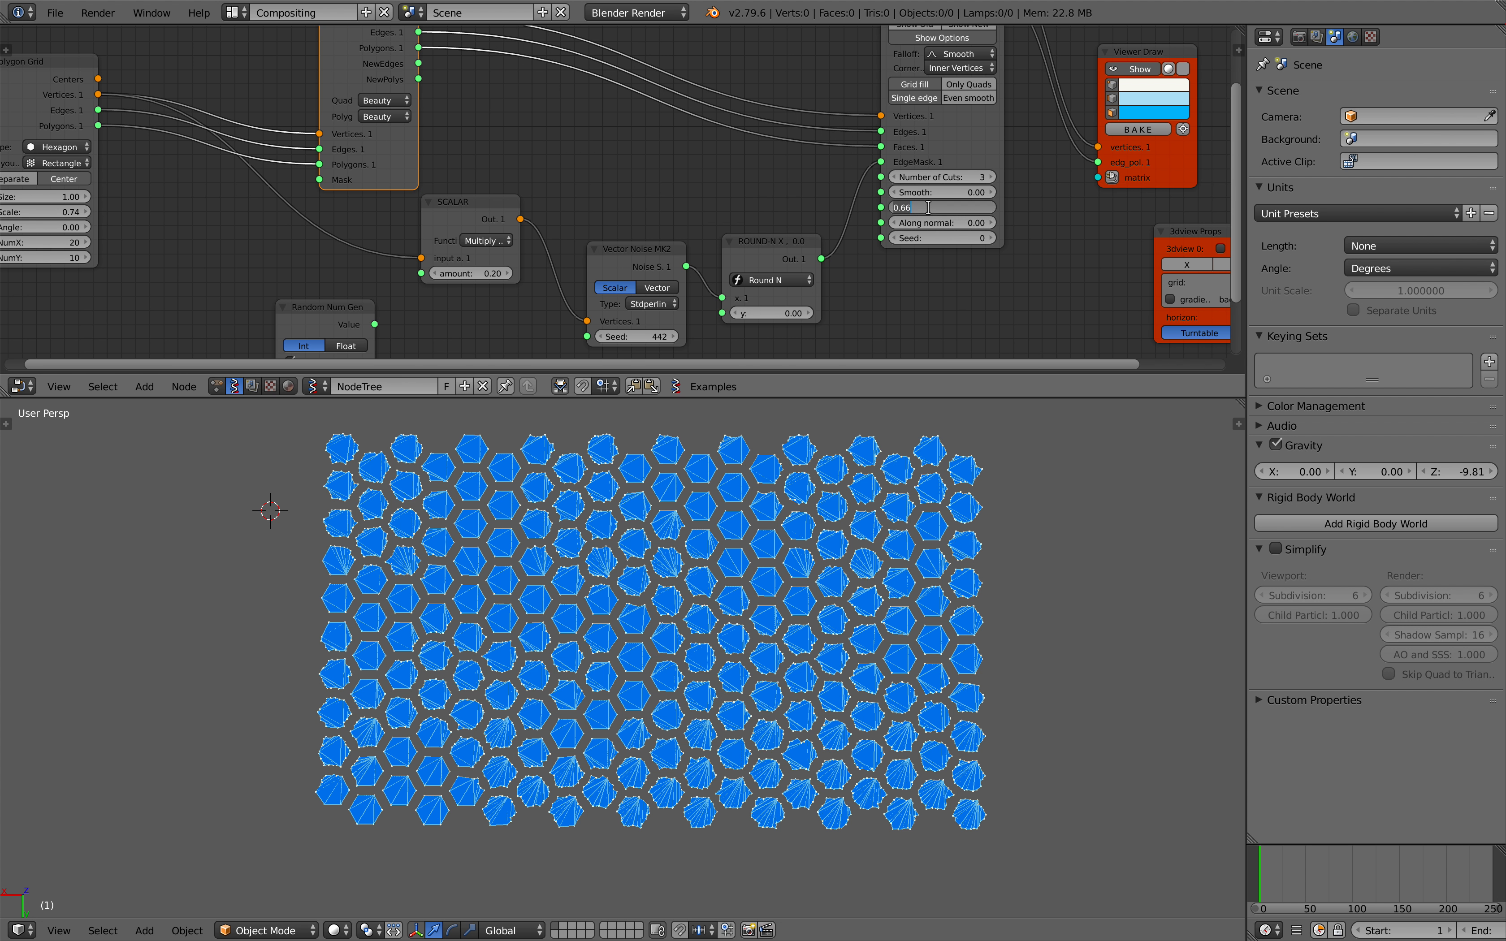
{"action": "type", "text": "0"}
{"action": "key", "text": "Return"}
{"action": "middle_click_drag", "start_coordinate": [737, 636], "coordinate": [760, 642], "text": "shift"}
{"action": "key", "text": "ctrl+s"}
{"action": "left_click", "coordinate": [750, 632]}
Set the Polygon Grid node's Type to Triangle
{"action": "scroll", "coordinate": [528, 232], "scroll_direction": "down", "scroll_amount": 2}
{"action": "middle_click_drag", "start_coordinate": [528, 232], "coordinate": [801, 277]}
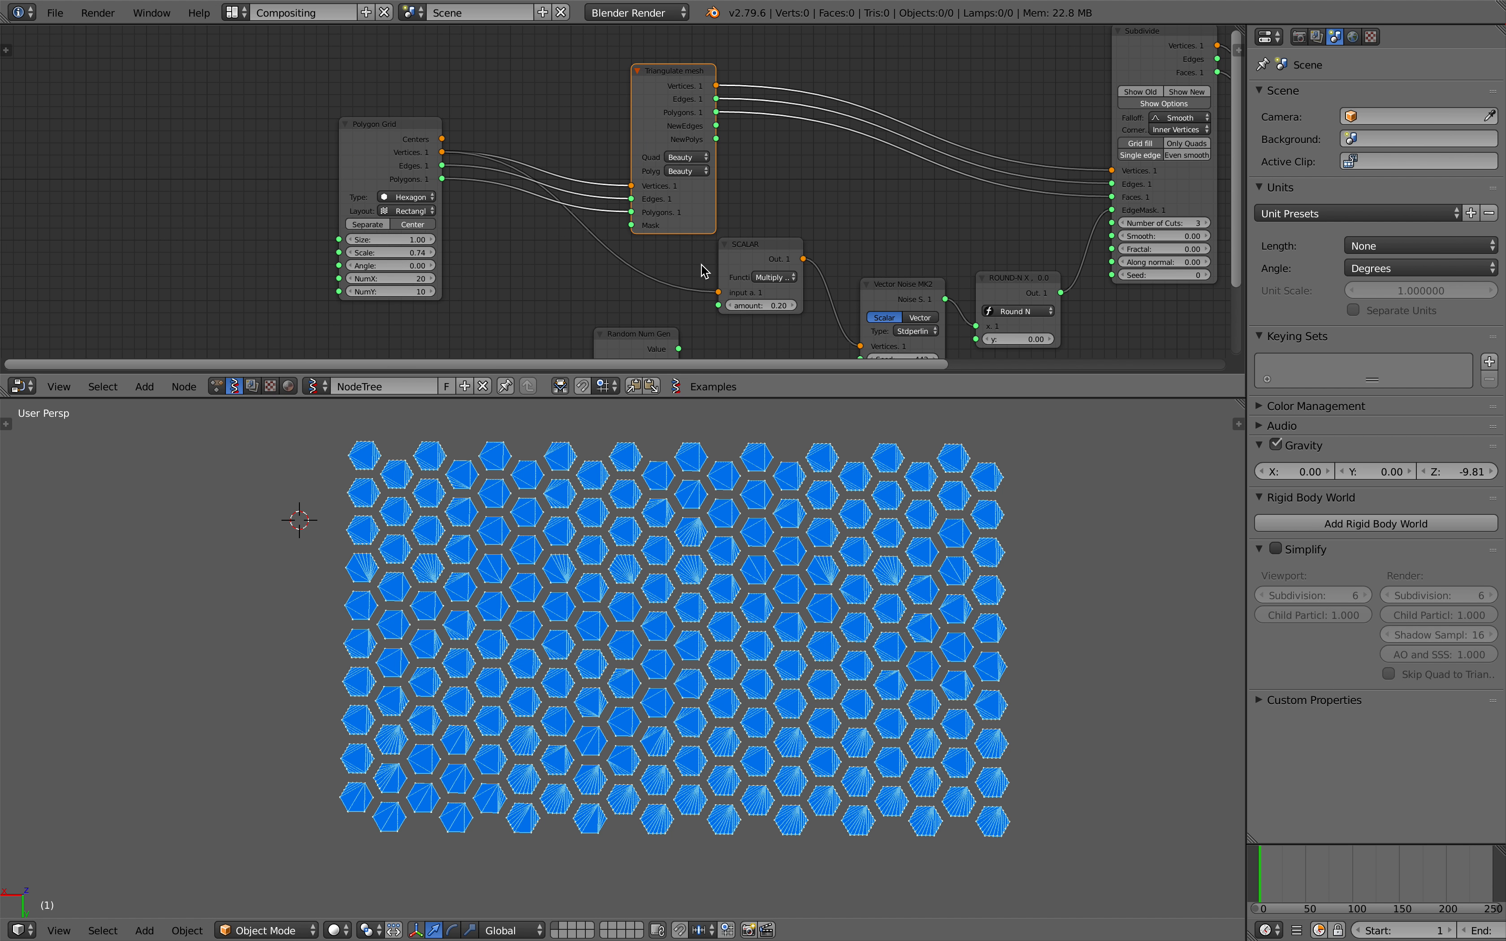
{"action": "scroll", "coordinate": [701, 268], "scroll_direction": "up", "scroll_amount": 3}
{"action": "left_click", "coordinate": [355, 200]}
{"action": "left_click", "coordinate": [357, 180]}
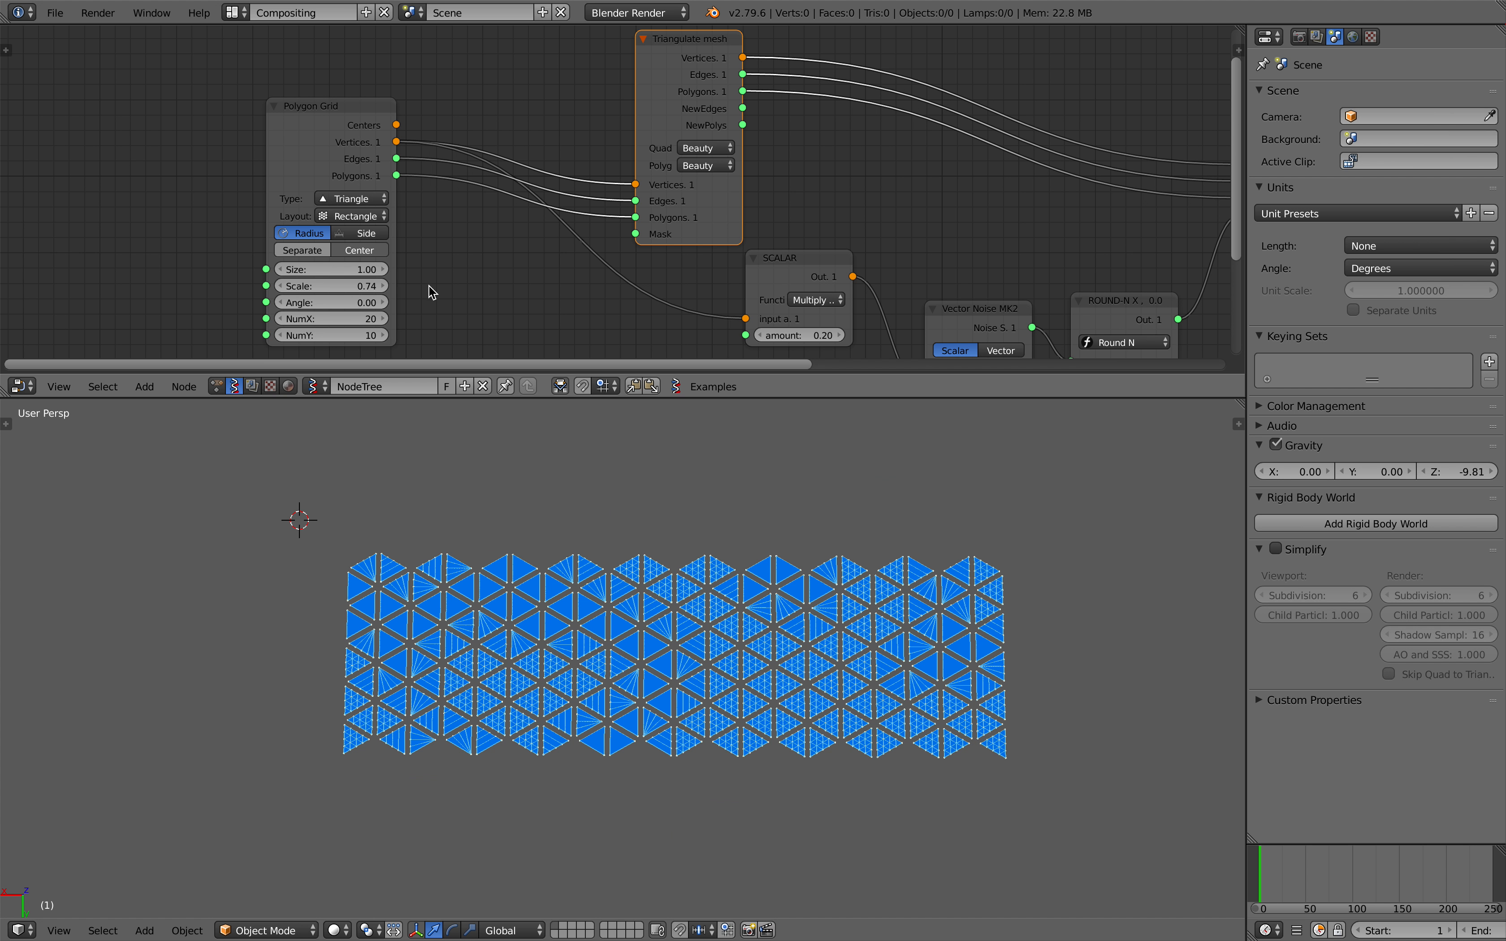
Set the SCALAR node's Multiply amount to 2.66
{"action": "scroll", "coordinate": [552, 521], "scroll_direction": "up", "scroll_amount": 3}
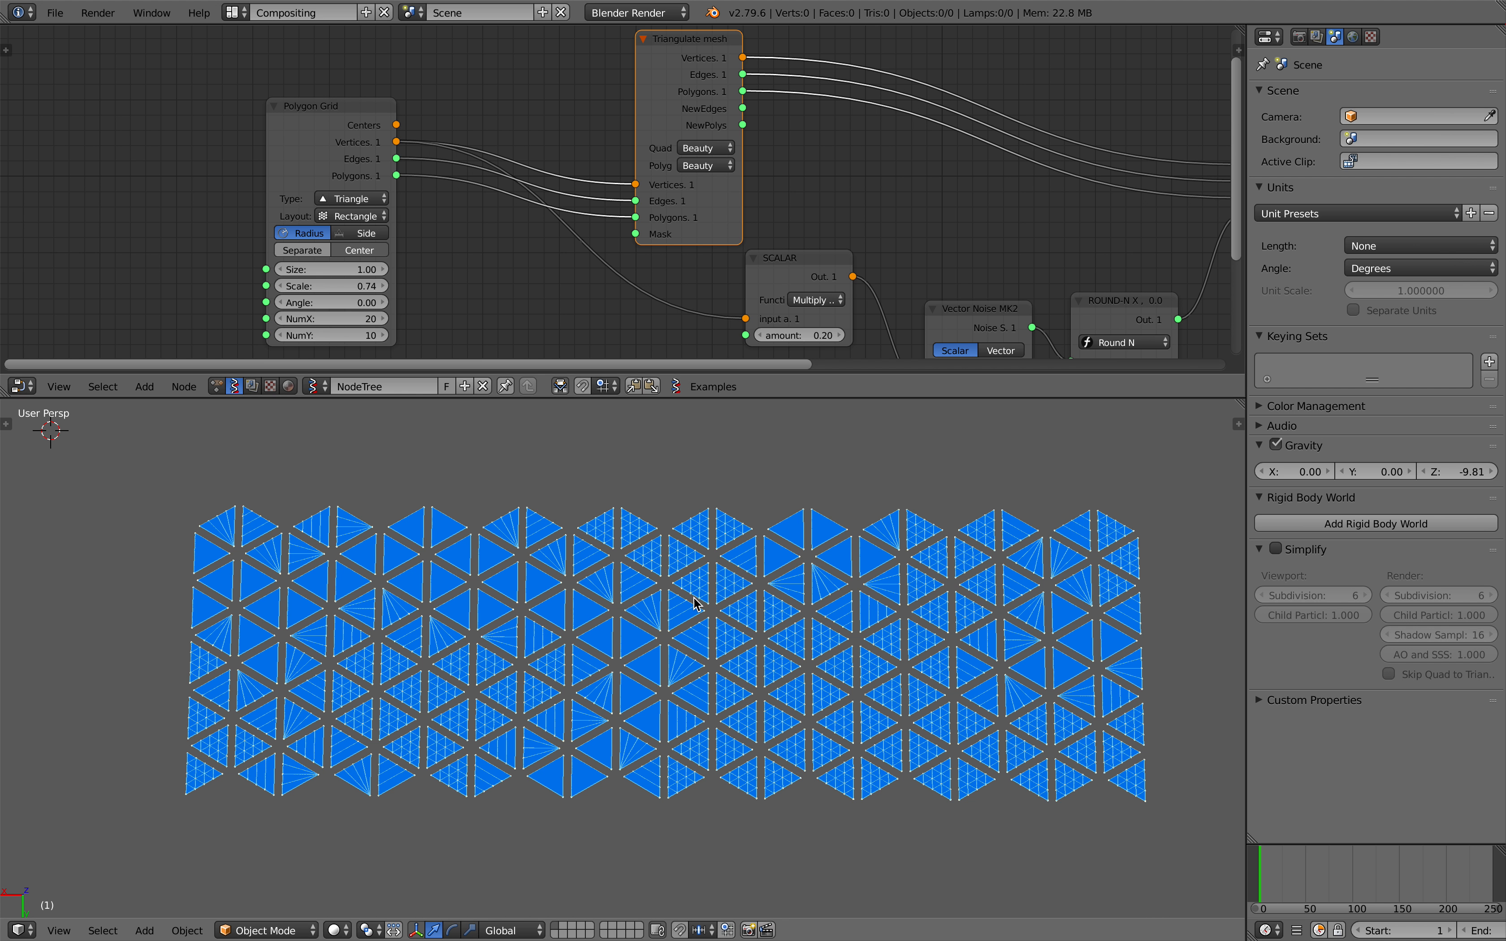
{"action": "scroll", "coordinate": [694, 600], "scroll_direction": "up", "scroll_amount": 2}
{"action": "scroll", "coordinate": [572, 243], "scroll_direction": "down", "scroll_amount": 1}
{"action": "middle_click_drag", "start_coordinate": [746, 313], "coordinate": [653, 244]}
{"action": "left_click_drag", "start_coordinate": [700, 256], "coordinate": [778, 256]}
Set the Polygon Grid's NumX to 40
{"action": "scroll", "coordinate": [788, 568], "scroll_direction": "down", "scroll_amount": 4}
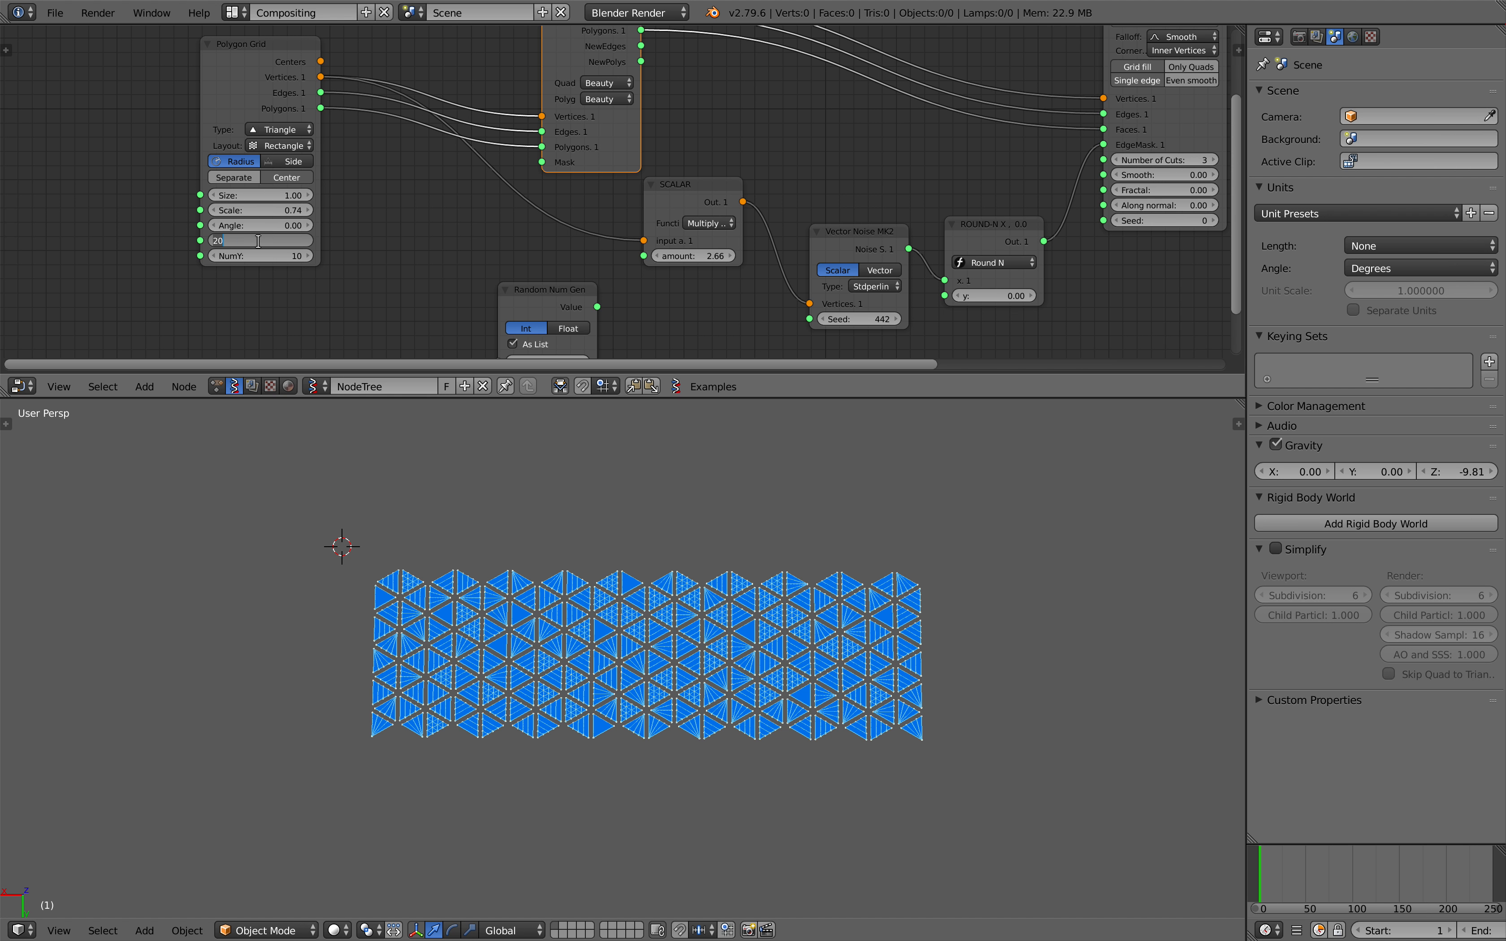
{"action": "key", "text": "Tab"}
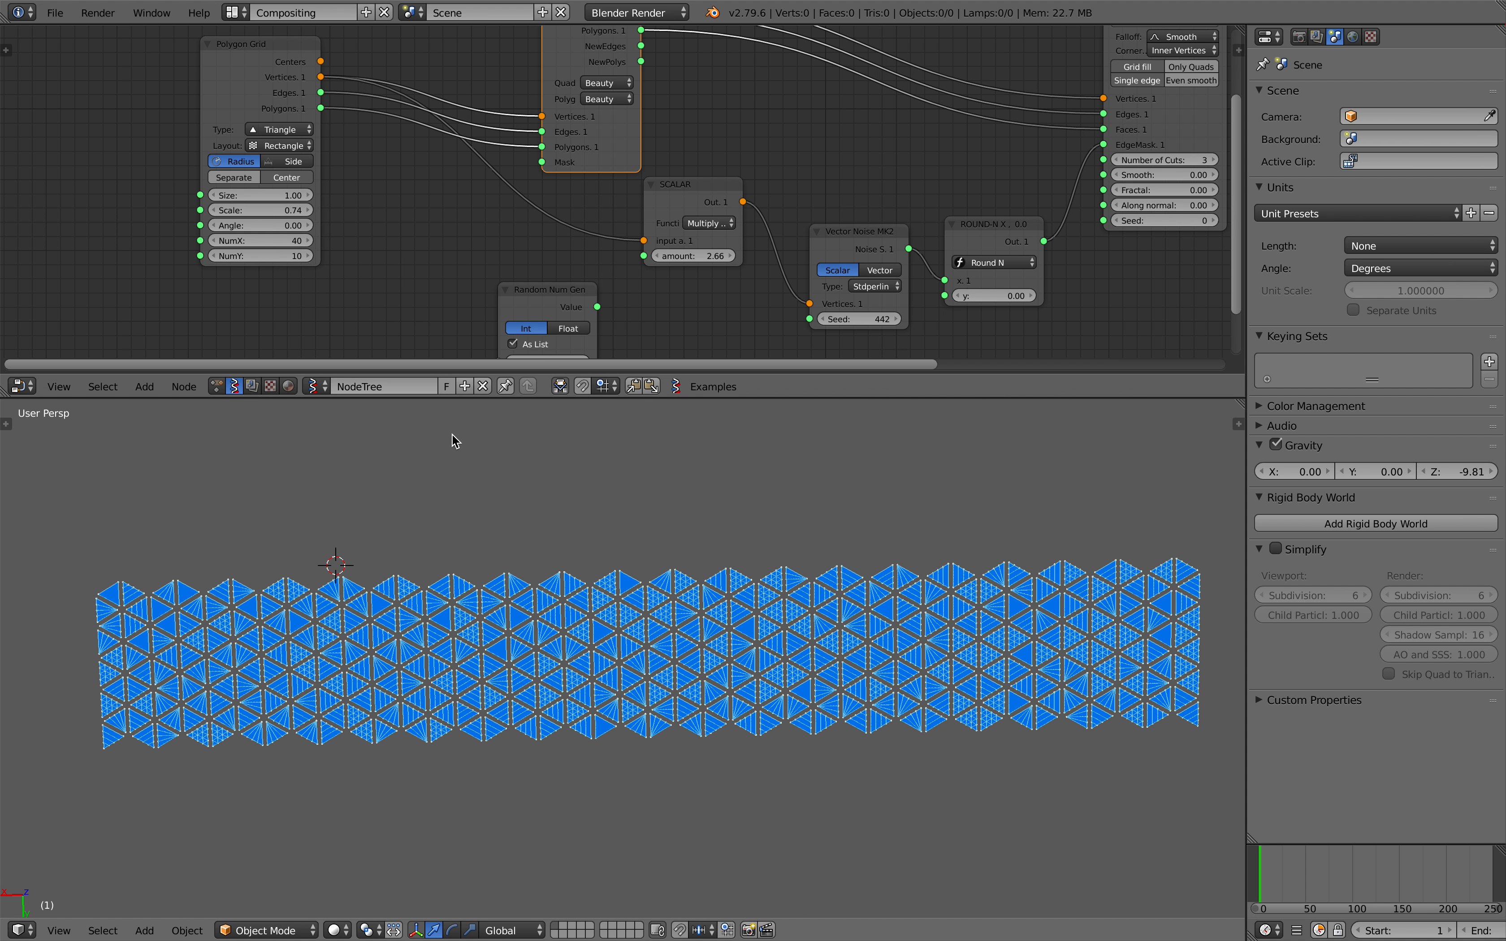
{"action": "scroll", "coordinate": [468, 454], "scroll_direction": "up", "scroll_amount": 2}
{"action": "middle_click_drag", "start_coordinate": [465, 447], "coordinate": [483, 436]}
Set the SCALAR node's Multiply amount to 2.31 and inspect the triangle pattern
{"action": "middle_click_drag", "start_coordinate": [602, 296], "coordinate": [596, 236]}
{"action": "left_click_drag", "start_coordinate": [690, 198], "coordinate": [652, 197]}
{"action": "scroll", "coordinate": [705, 252], "scroll_direction": "down", "scroll_amount": 2}
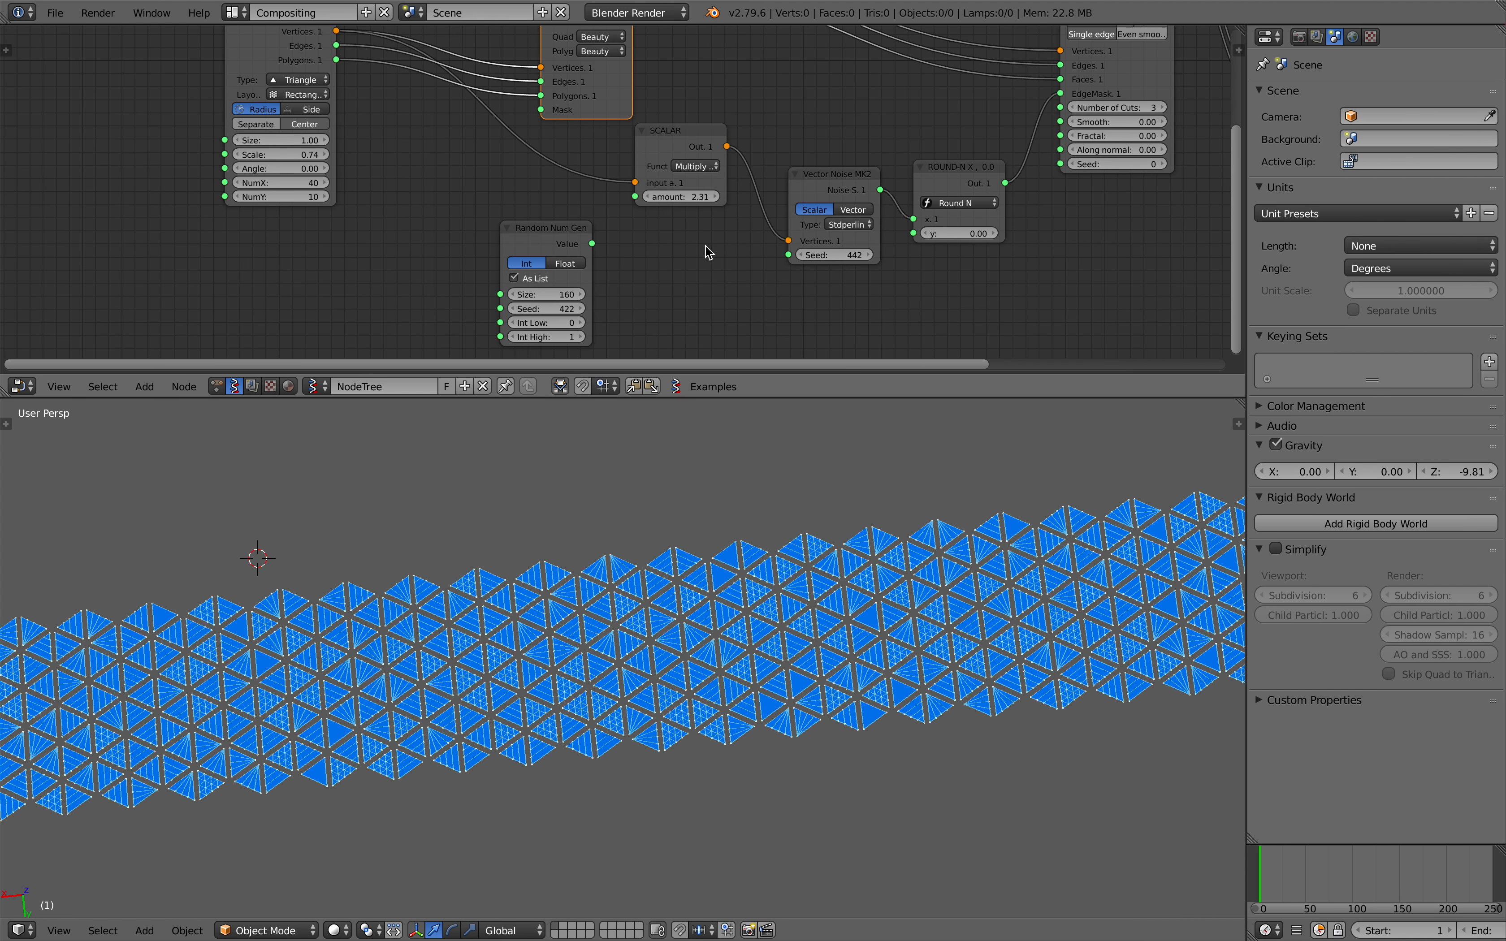
{"action": "scroll", "coordinate": [763, 591], "scroll_direction": "down", "scroll_amount": 3}
{"action": "middle_click_drag", "start_coordinate": [763, 592], "coordinate": [750, 588]}
{"action": "scroll", "coordinate": [753, 593], "scroll_direction": "up", "scroll_amount": 2}
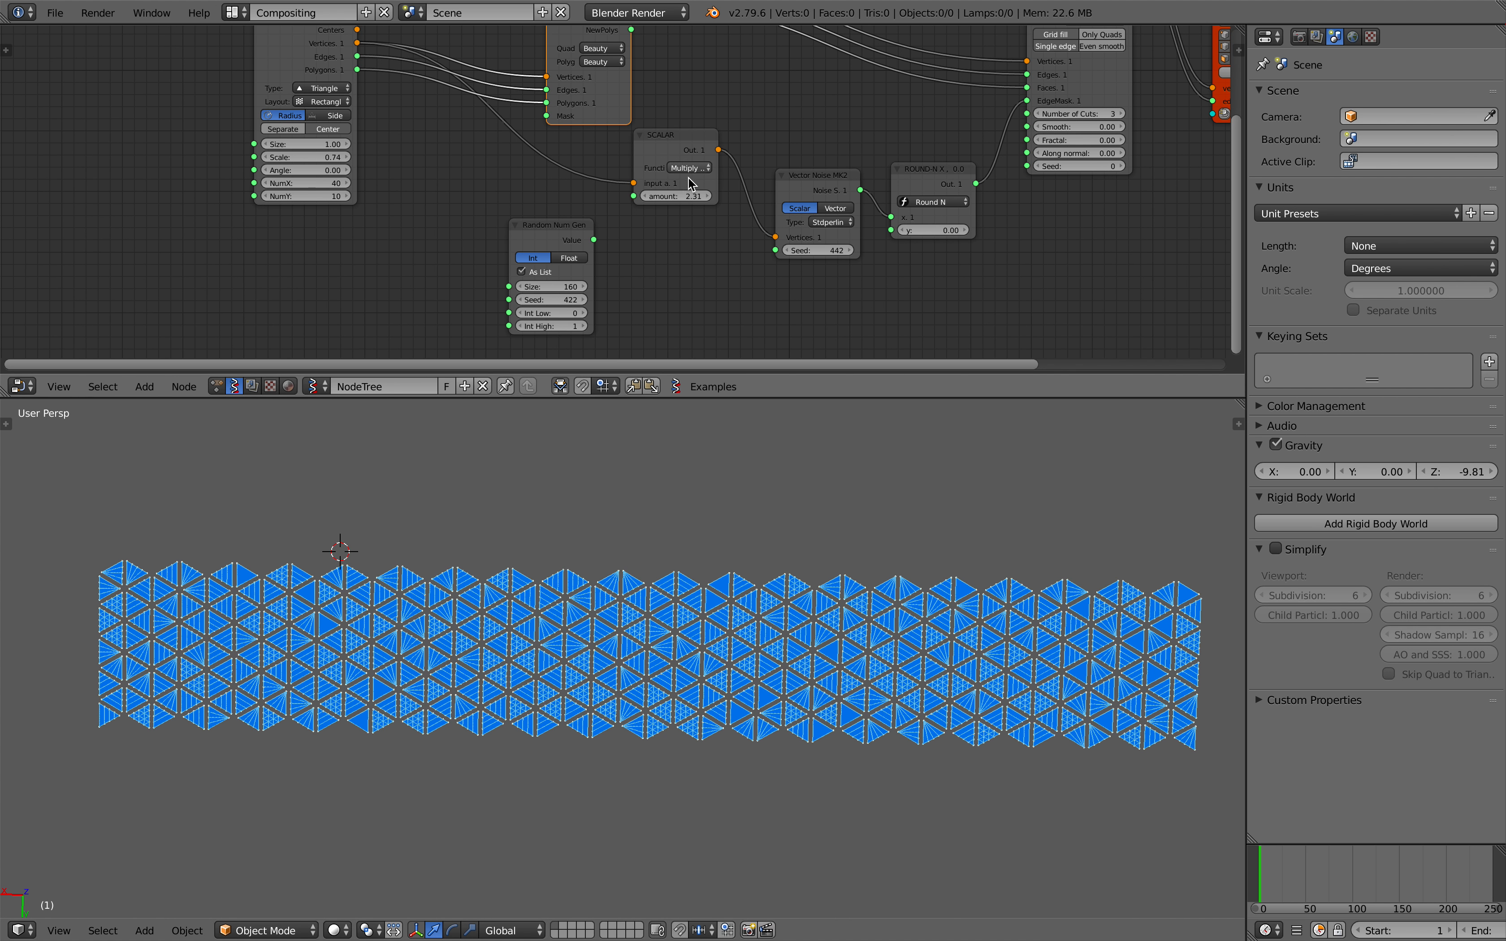
Try a SCALAR node amount of 1.00, settle on 6.94, and save over the current file
{"action": "key", "text": "Return"}
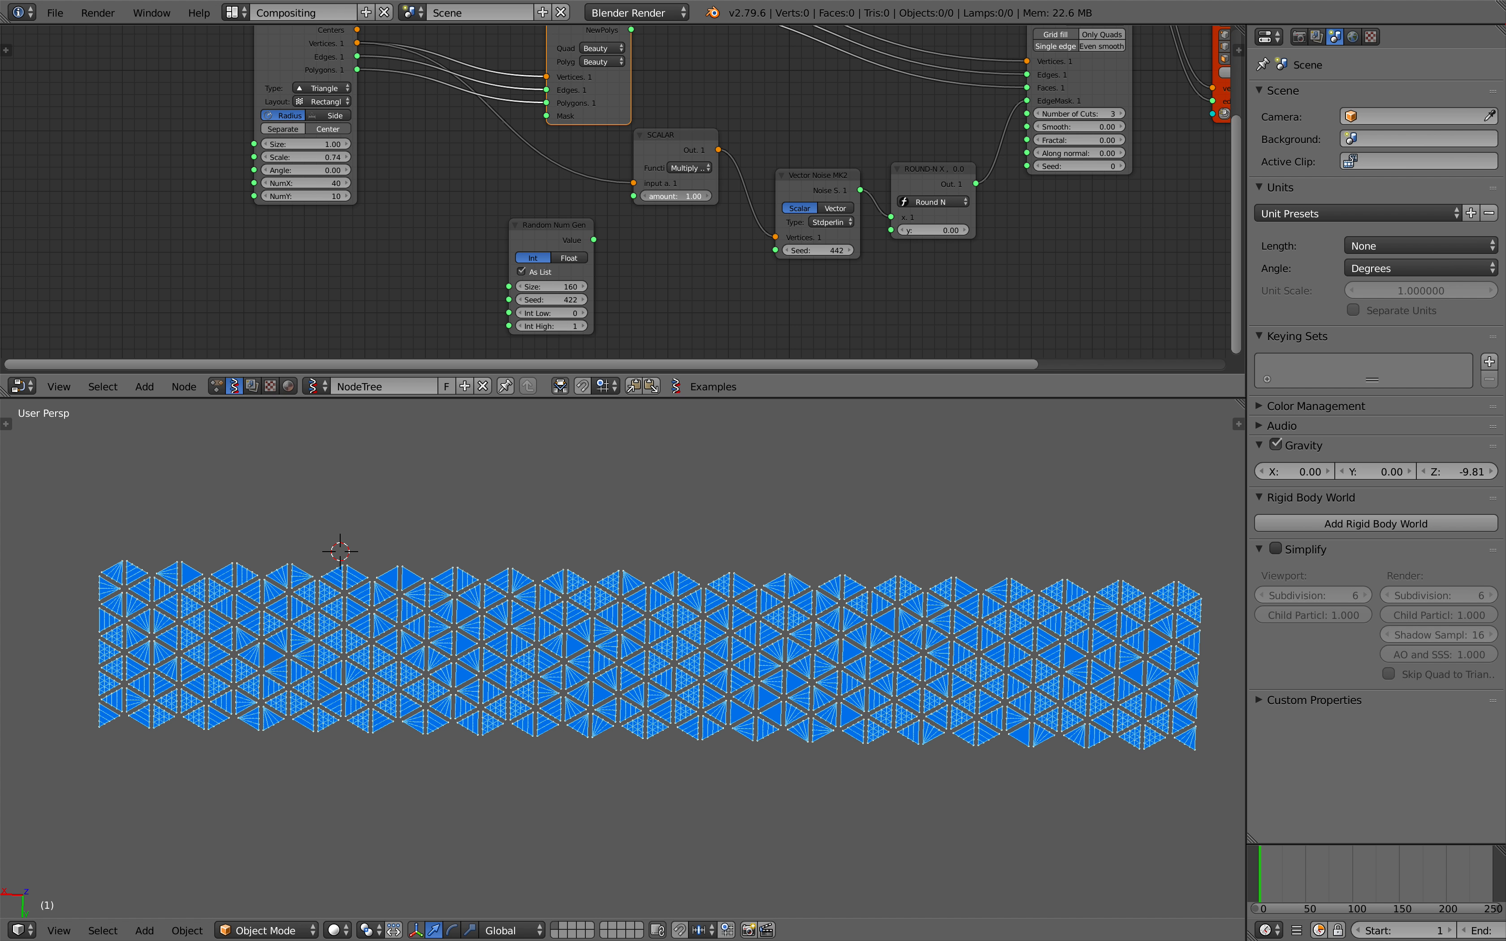
{"action": "left_click_drag", "start_coordinate": [675, 196], "coordinate": [743, 196]}
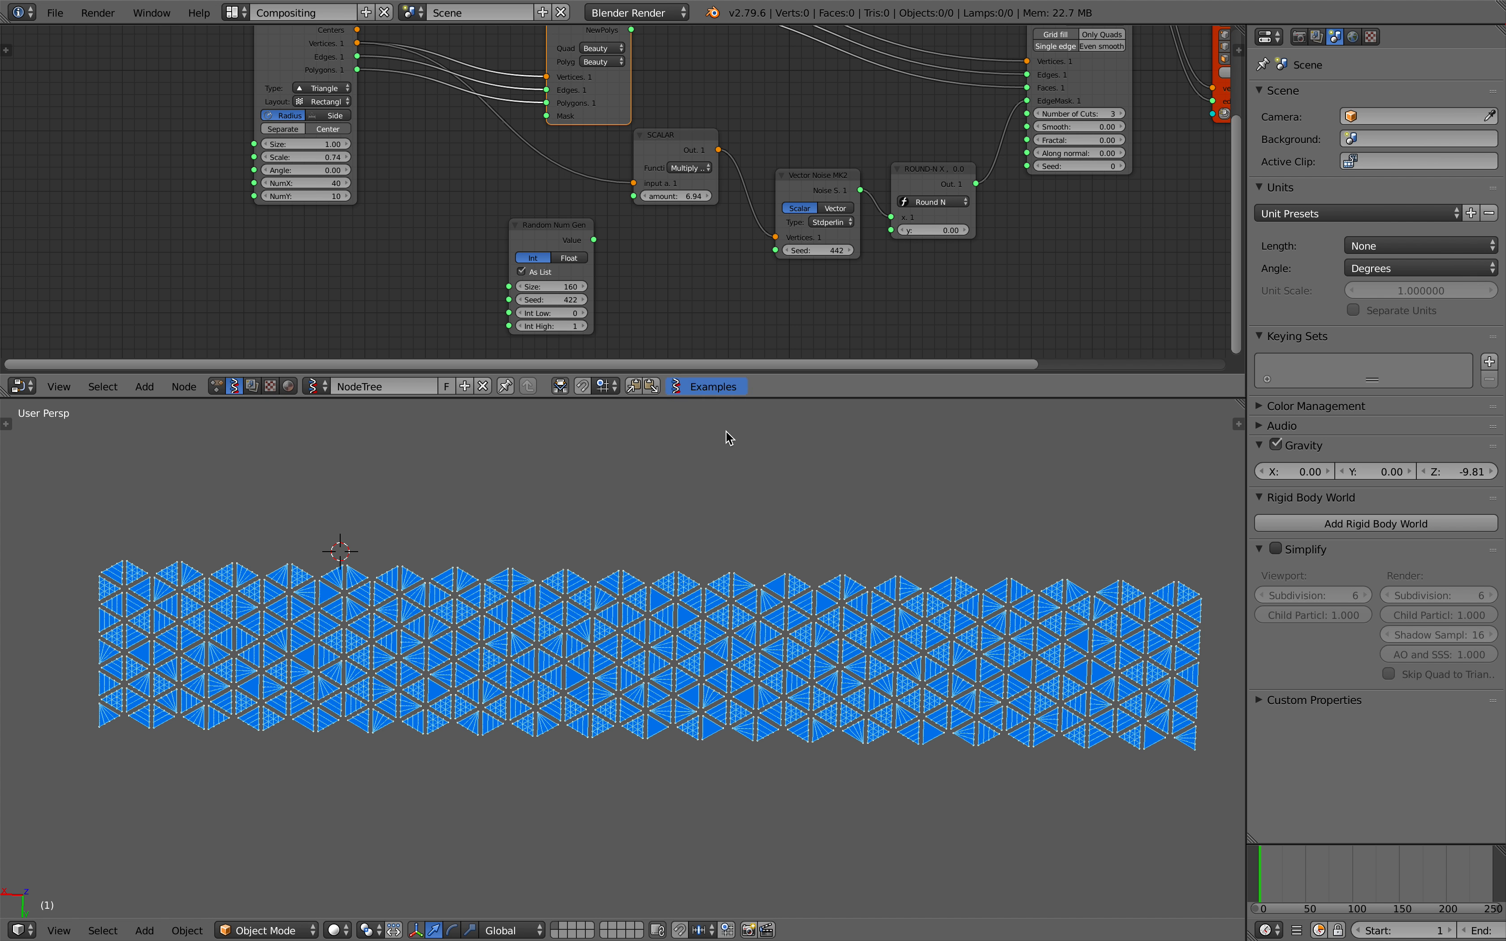
{"action": "scroll", "coordinate": [725, 639], "scroll_direction": "up", "scroll_amount": 3}
{"action": "scroll", "coordinate": [724, 635], "scroll_direction": "down", "scroll_amount": 3}
{"action": "middle_click_drag", "start_coordinate": [833, 681], "coordinate": [783, 627]}
{"action": "middle_click_drag", "start_coordinate": [785, 715], "coordinate": [813, 685]}
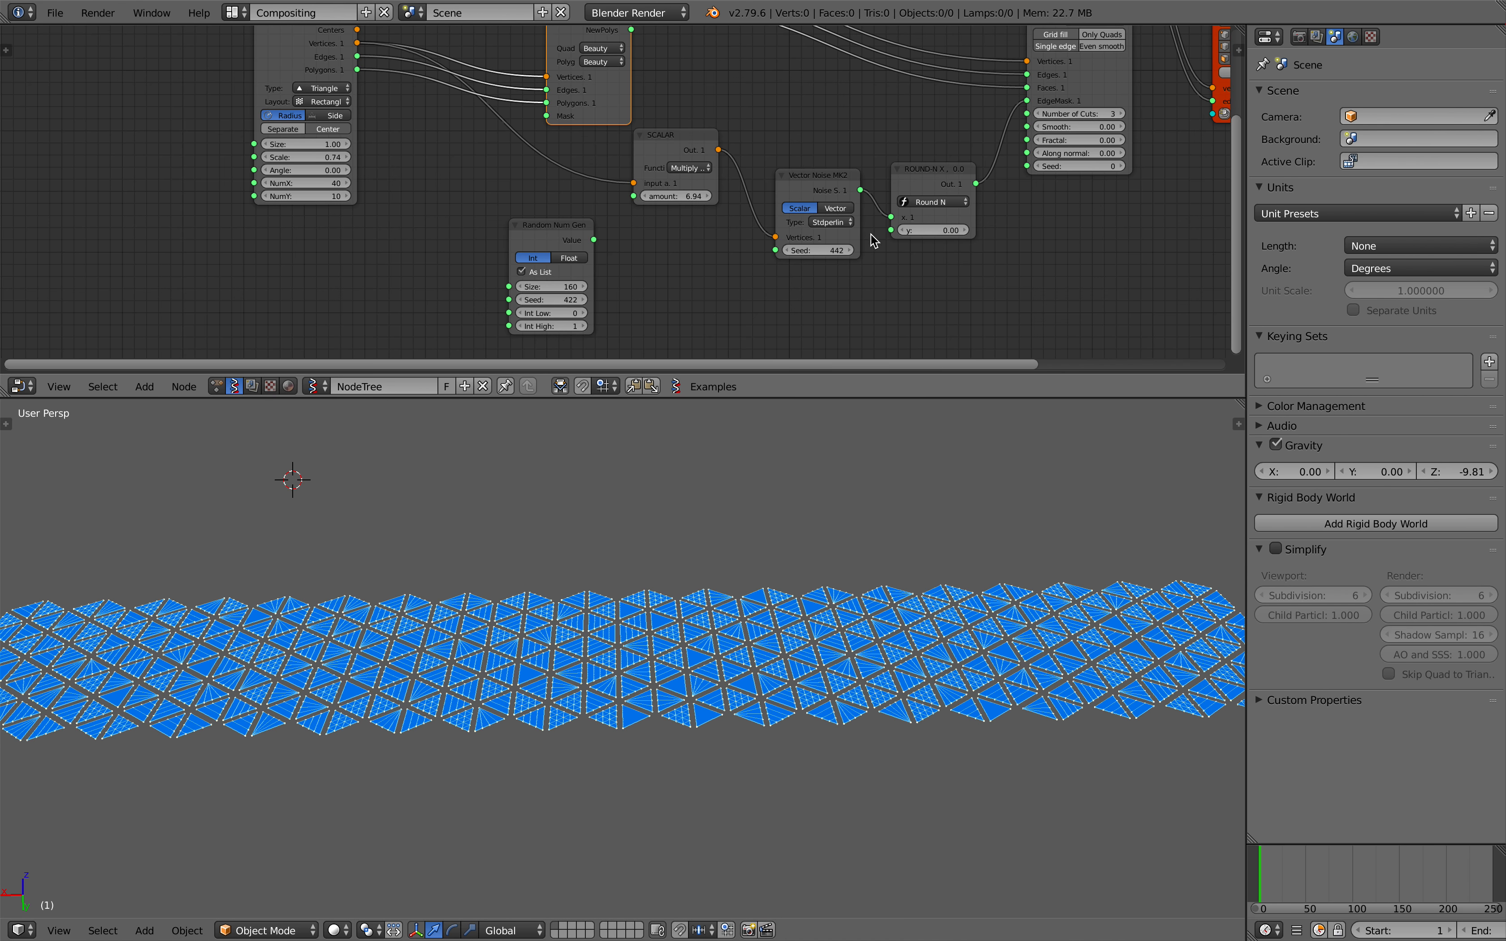
{"action": "middle_click_drag", "start_coordinate": [874, 242], "coordinate": [563, 210]}
{"action": "key", "text": "ctrl+s"}
{"action": "left_click", "coordinate": [563, 209]}
Move the Viewer Draw node away from the Subdivide node and bake its output into a mesh object
{"action": "middle_click_drag", "start_coordinate": [884, 133], "coordinate": [591, 285]}
{"action": "left_click_drag", "start_coordinate": [647, 229], "coordinate": [788, 160]}
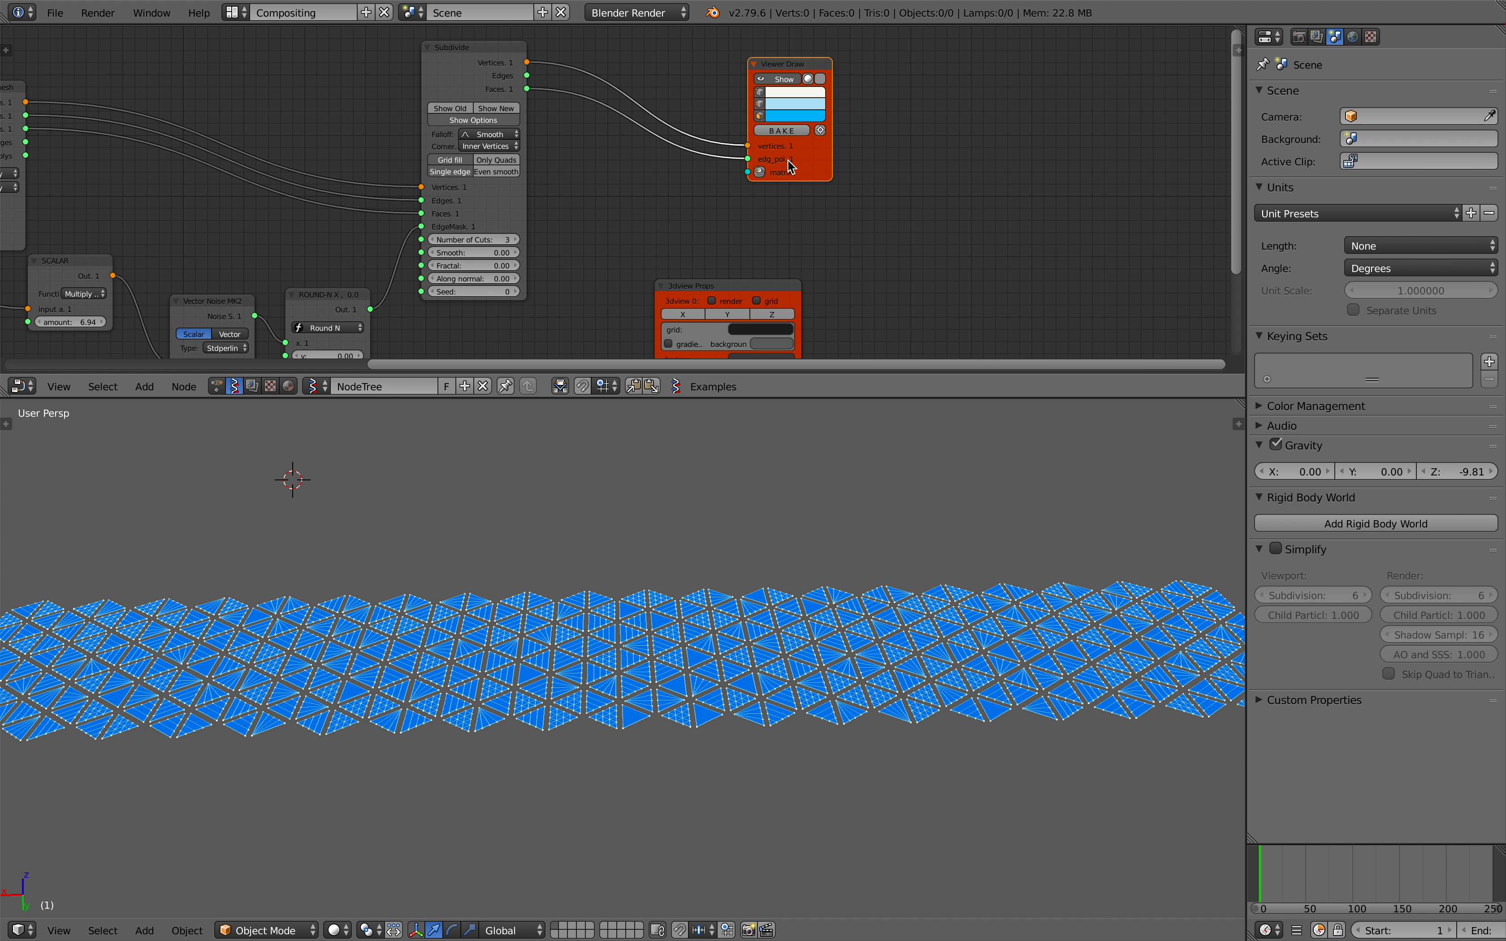
{"action": "left_click", "coordinate": [781, 132]}
Select the baked triangle mesh and move it along the Y axis, clear of the blue preview
{"action": "right_click", "coordinate": [672, 645]}
{"action": "middle_click_drag", "start_coordinate": [672, 632], "coordinate": [558, 725]}
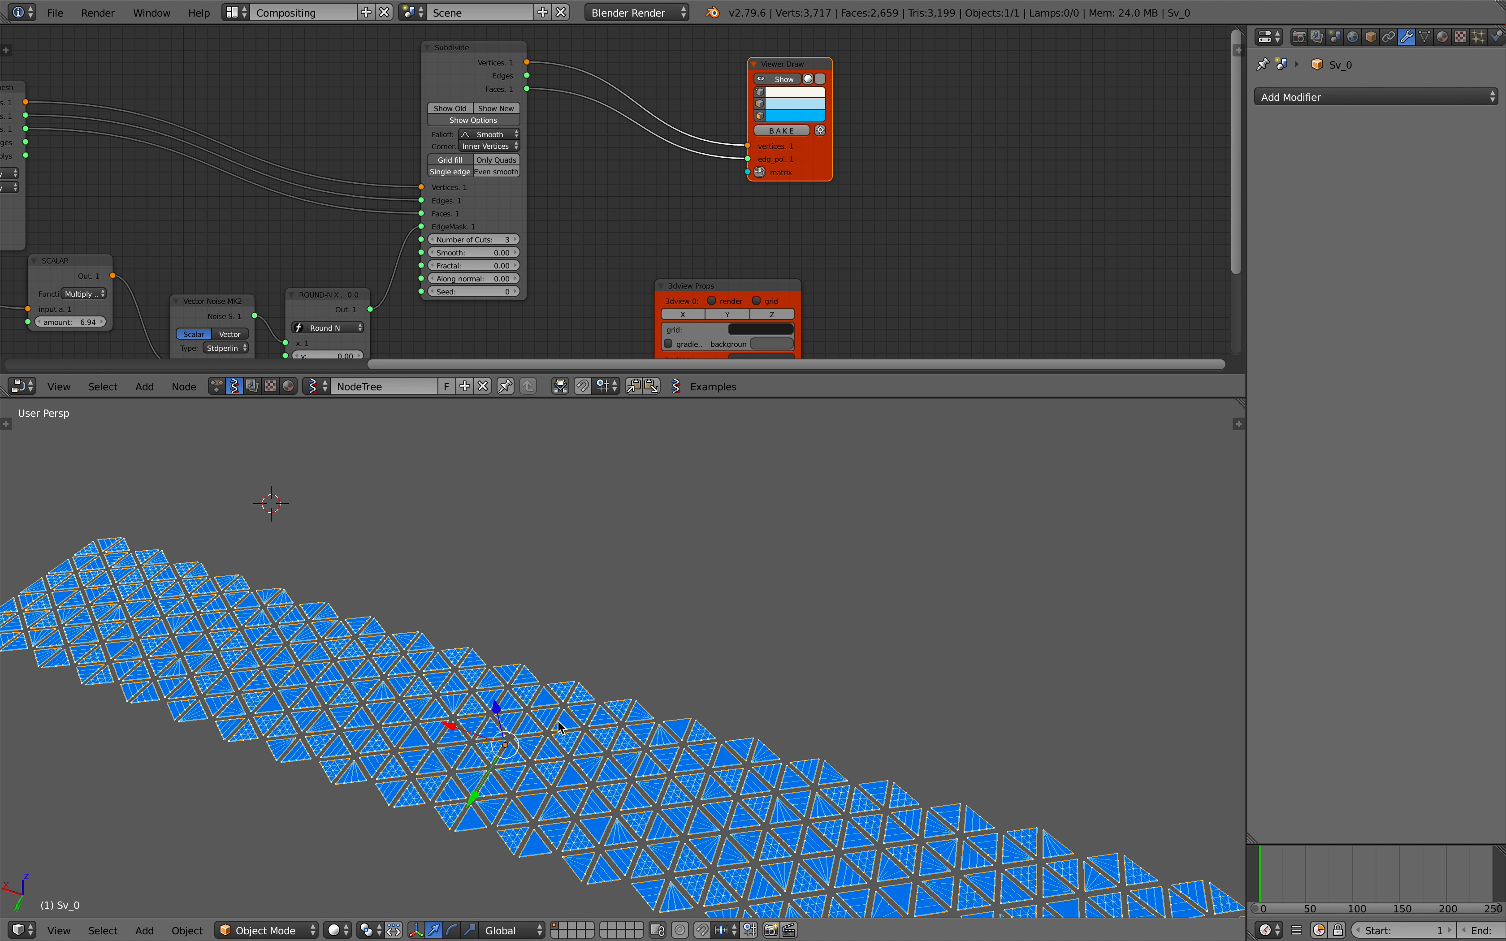
{"action": "key", "text": "g"}
{"action": "key", "text": "y"}
{"action": "left_click", "coordinate": [689, 567]}
{"action": "scroll", "coordinate": [688, 576], "scroll_direction": "up", "scroll_amount": 2}
{"action": "middle_click_drag", "start_coordinate": [689, 585], "coordinate": [691, 600], "text": "shift"}
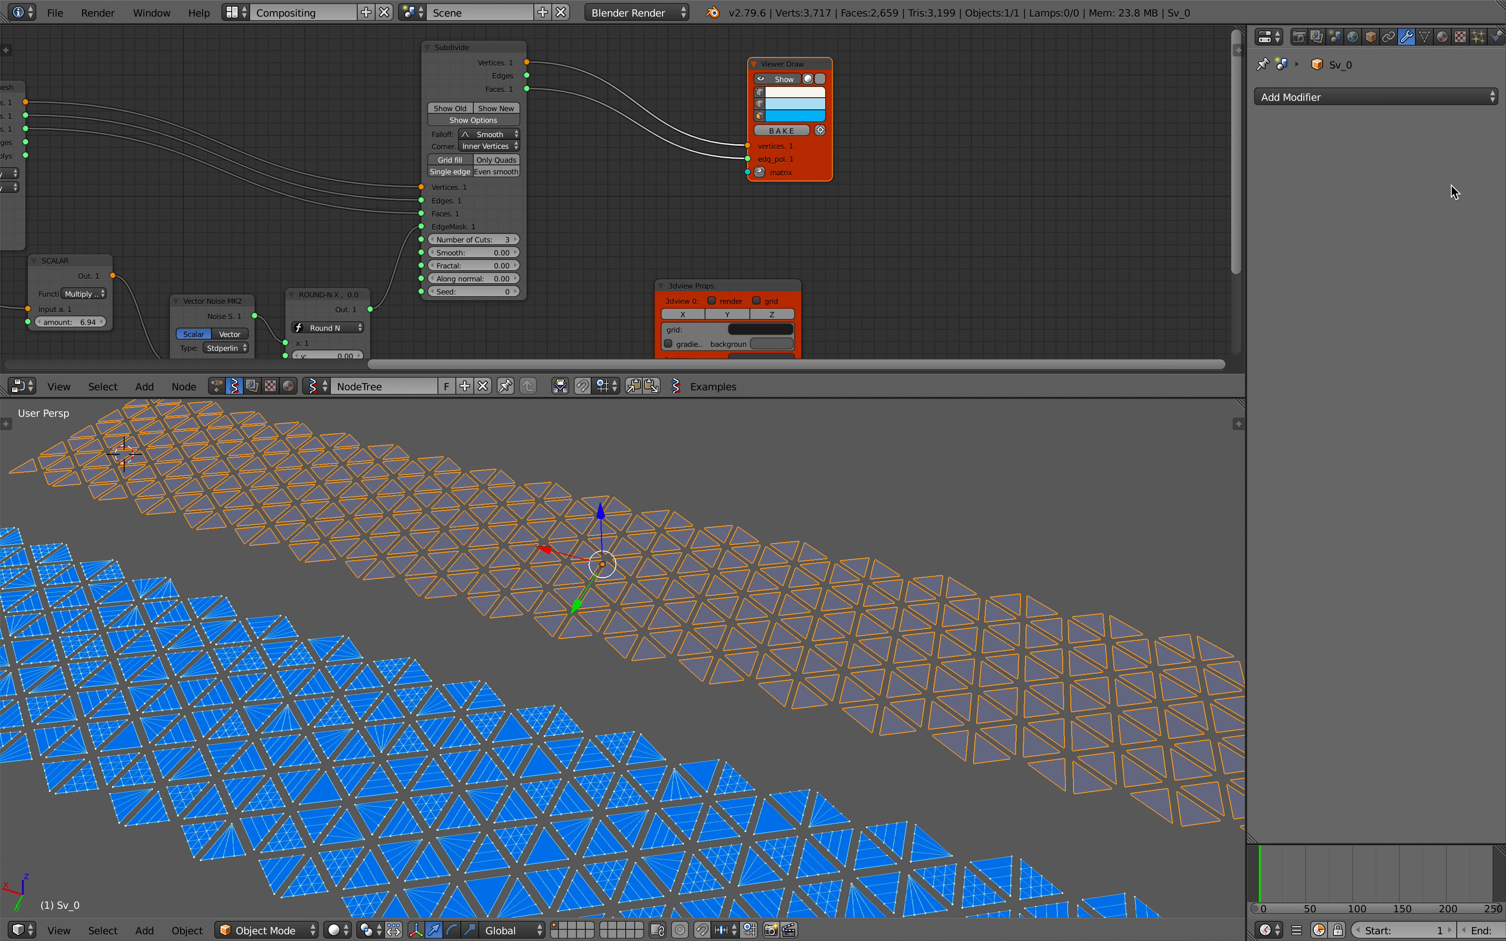
Add a Wireframe modifier to the baked mesh and inspect the resulting lattice
{"action": "left_click", "coordinate": [1374, 97]}
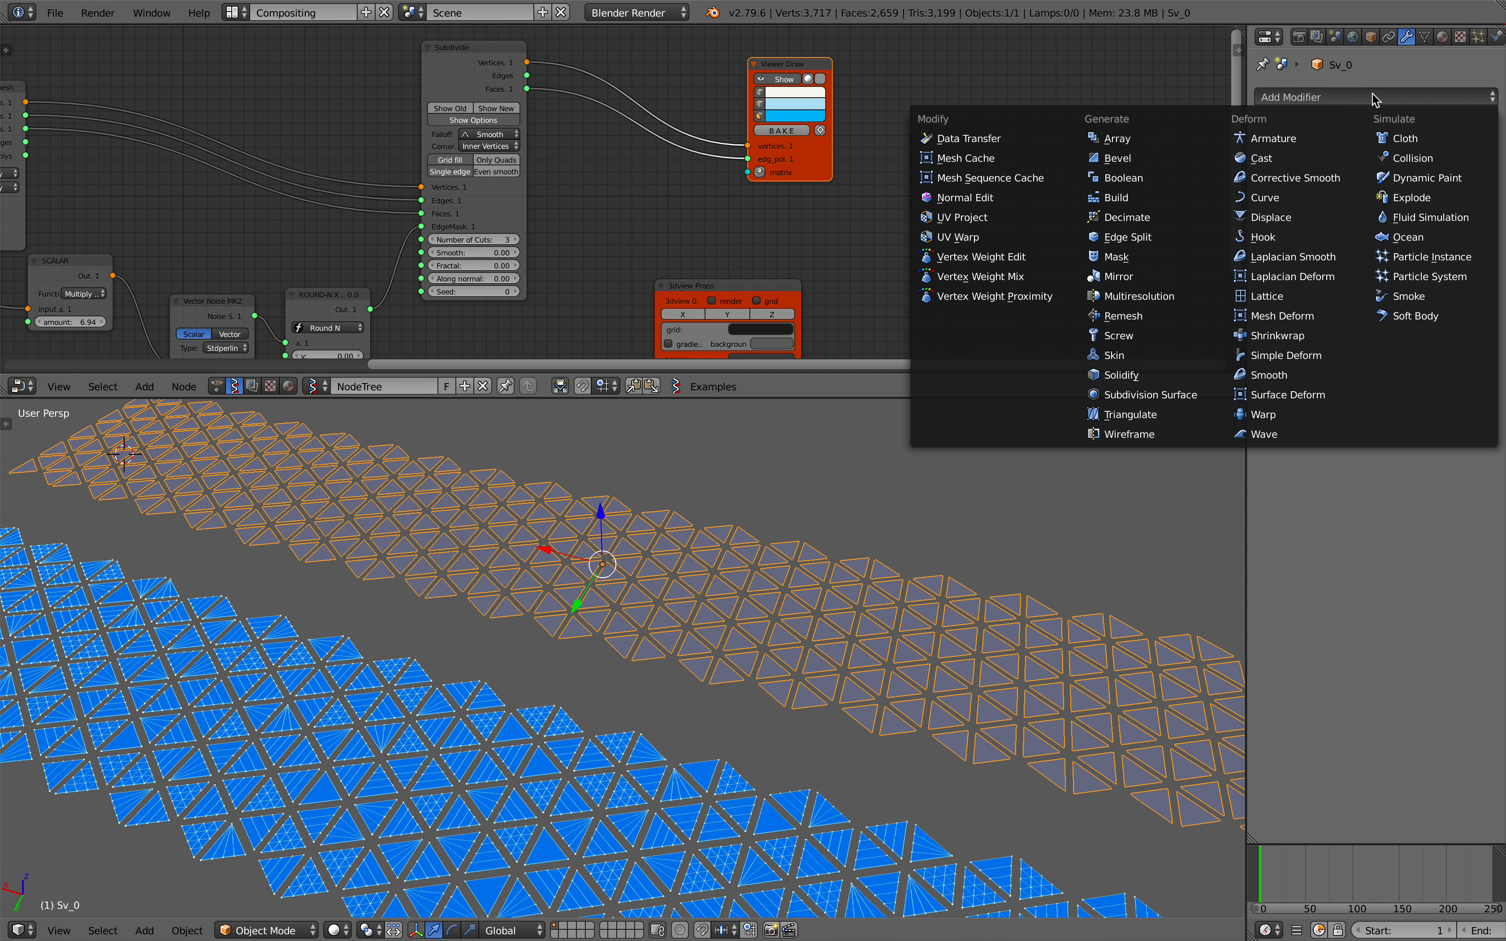
{"action": "left_click", "coordinate": [1172, 433]}
{"action": "middle_click_drag", "start_coordinate": [971, 565], "coordinate": [975, 595]}
{"action": "scroll", "coordinate": [975, 596], "scroll_direction": "down", "scroll_amount": 2}
{"action": "key", "text": "a"}
{"action": "middle_click_drag", "start_coordinate": [869, 572], "coordinate": [703, 613], "text": "shift"}
{"action": "key", "text": "a"}
{"action": "scroll", "coordinate": [884, 597], "scroll_direction": "up", "scroll_amount": 2}
{"action": "scroll", "coordinate": [538, 208], "scroll_direction": "down", "scroll_amount": 1}
Move the 3dview Props node up, closer to the Viewer Draw node
{"action": "middle_click_drag", "start_coordinate": [524, 198], "coordinate": [647, 143]}
{"action": "scroll", "coordinate": [648, 143], "scroll_direction": "up", "scroll_amount": 1}
{"action": "left_click_drag", "start_coordinate": [867, 216], "coordinate": [870, 170]}
{"action": "middle_click_drag", "start_coordinate": [753, 149], "coordinate": [768, 185]}
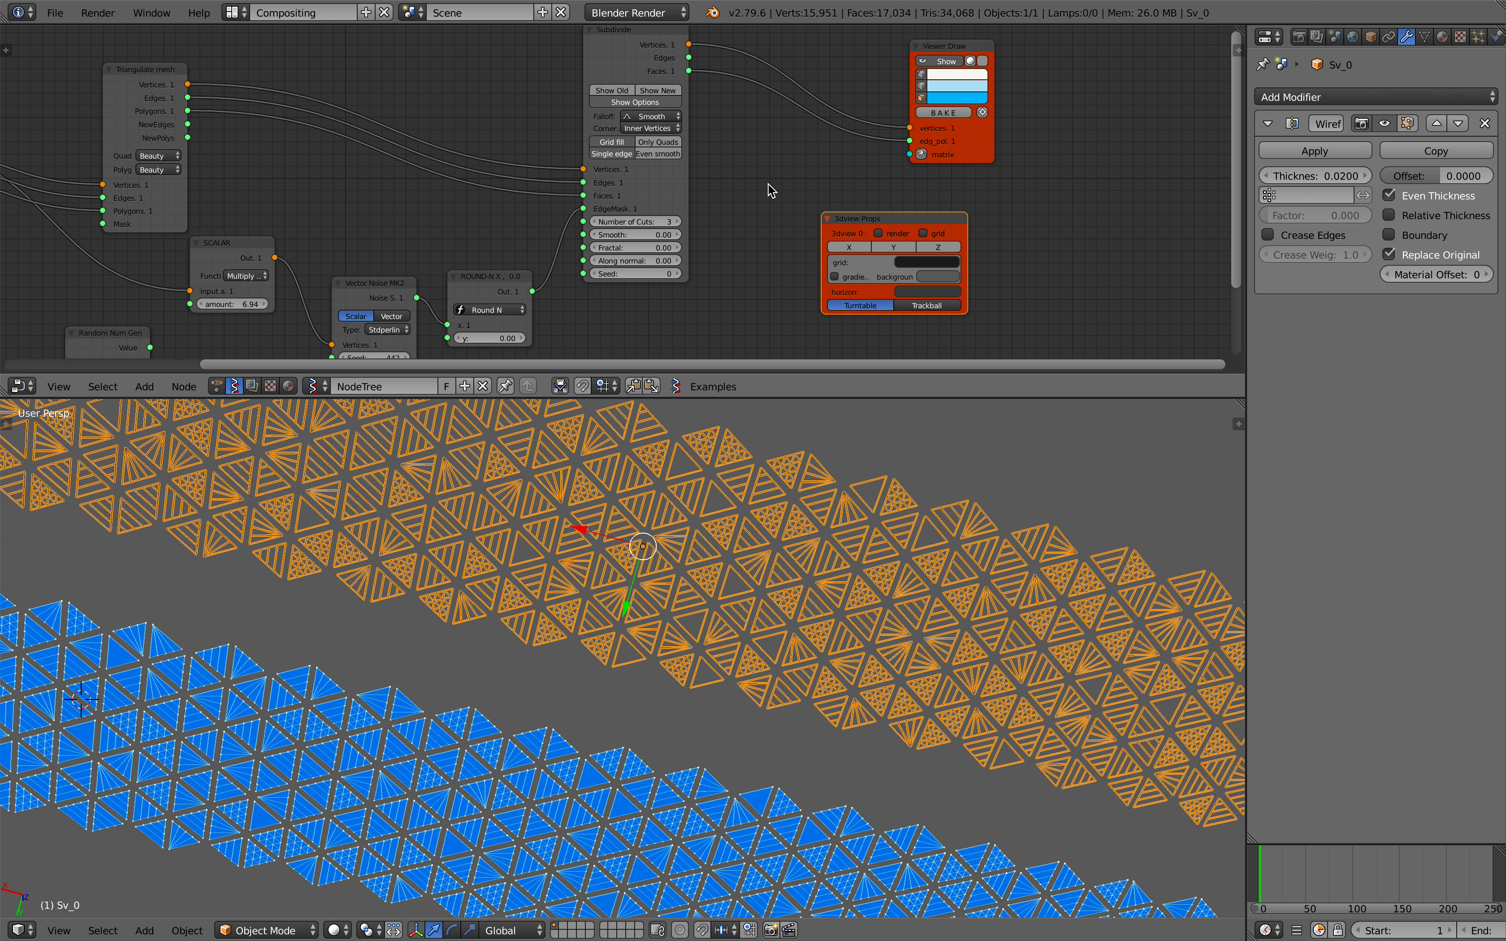
Place the 3dview Props node directly beneath the Viewer Draw node
{"action": "middle_click_drag", "start_coordinate": [837, 430], "coordinate": [789, 923]}
{"action": "scroll", "coordinate": [726, 648], "scroll_direction": "up", "scroll_amount": 3}
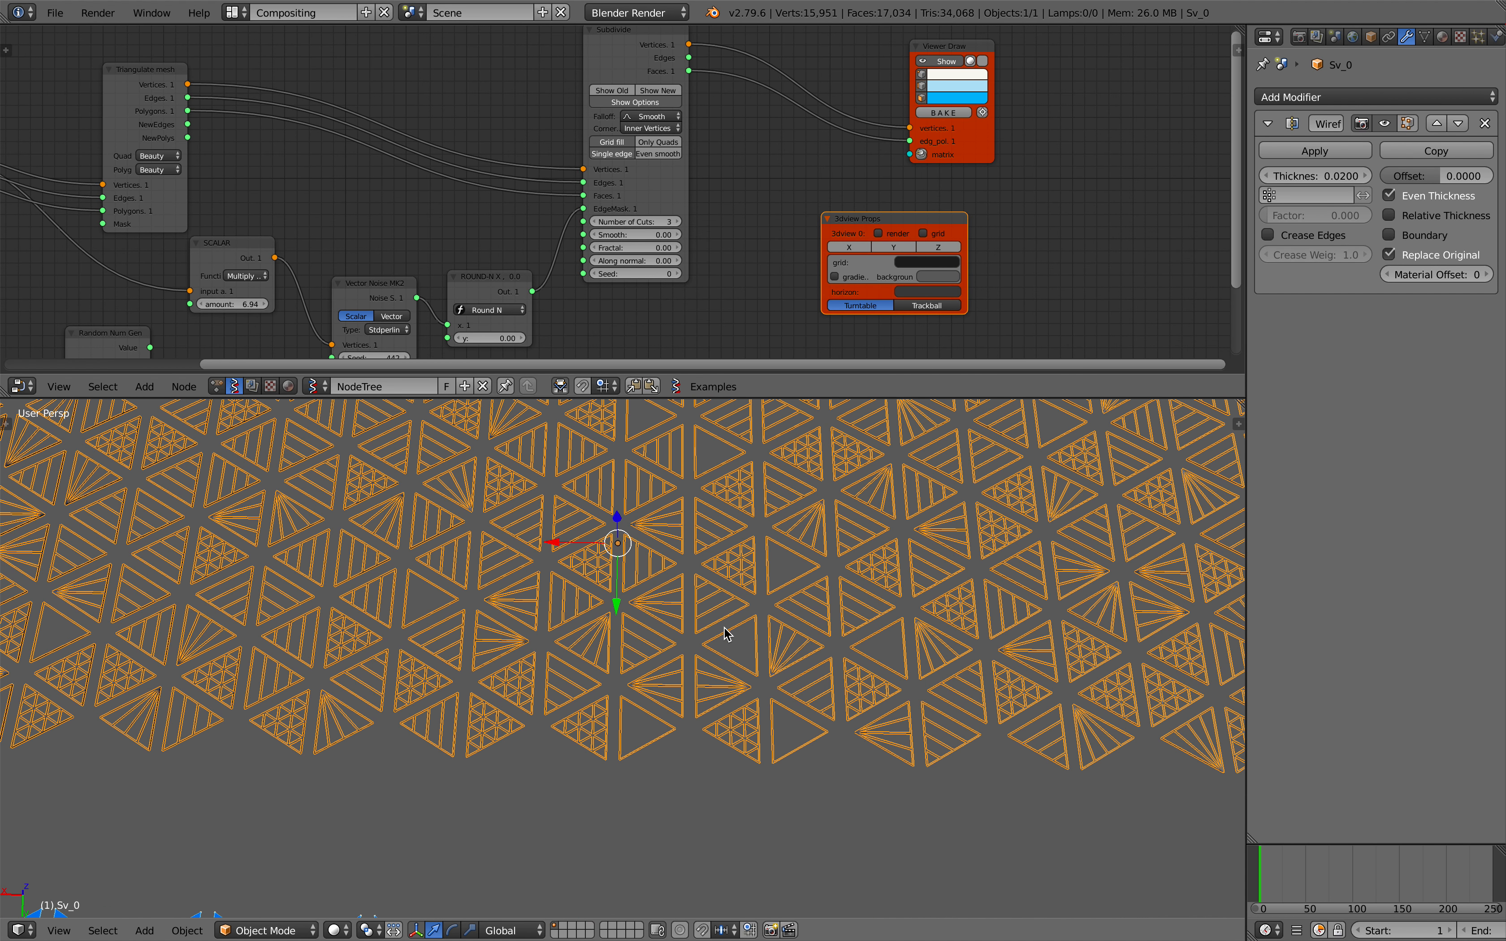
{"action": "scroll", "coordinate": [722, 638], "scroll_direction": "down", "scroll_amount": 4}
{"action": "middle_click_drag", "start_coordinate": [609, 273], "coordinate": [579, 285]}
{"action": "left_click_drag", "start_coordinate": [843, 227], "coordinate": [865, 209]}
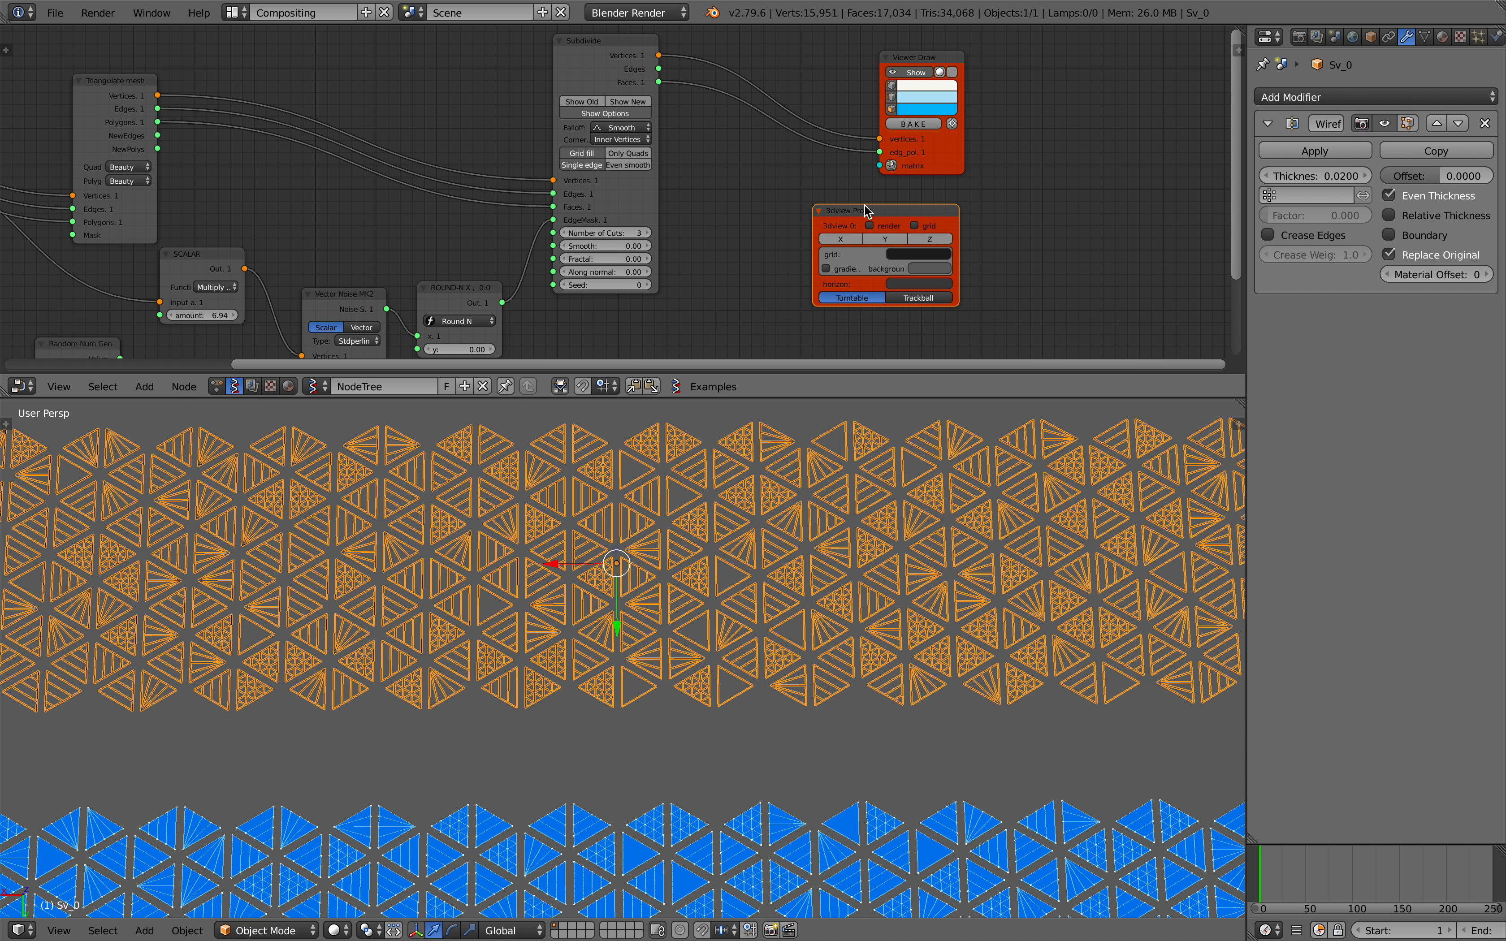
Handwrite "tree map" with Grease Pencil in the node editor's empty area and sketch a boxed group of nodes beneath it
{"action": "middle_click_drag", "start_coordinate": [854, 209], "coordinate": [545, 203]}
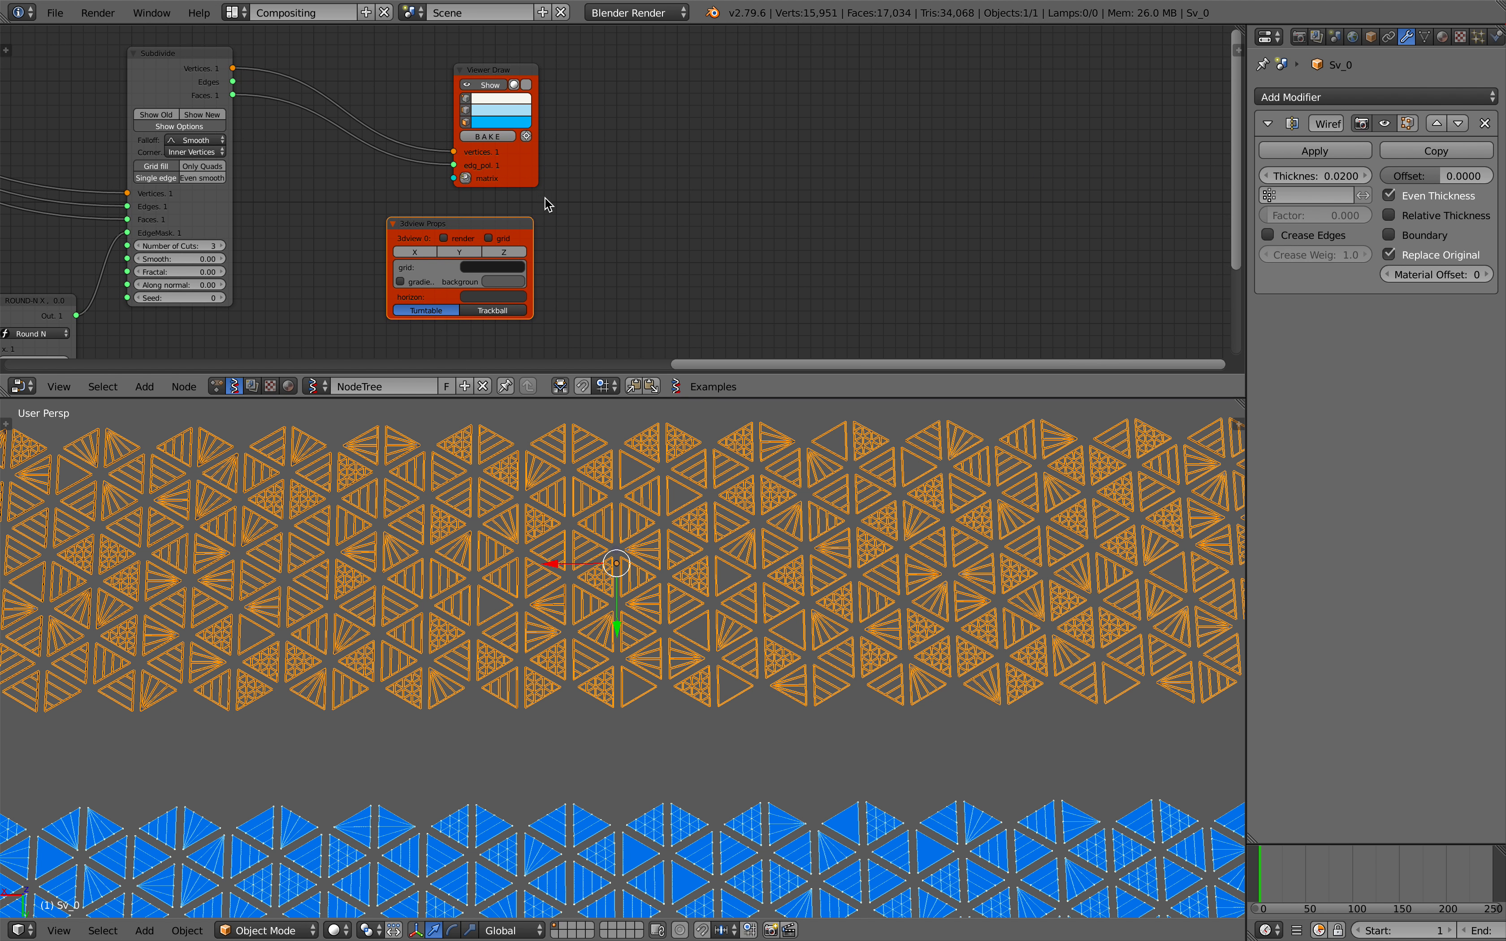
{"action": "mouse_move", "coordinate": [713, 195]}
{"action": "left_mouse_down"}
{"action": "mouse_move", "coordinate": [813, 232]}
{"action": "mouse_move", "coordinate": [863, 190]}
{"action": "mouse_move", "coordinate": [900, 195]}
{"action": "mouse_move", "coordinate": [924, 228]}
{"action": "mouse_move", "coordinate": [971, 182]}
{"action": "left_mouse_up"}
{"action": "mouse_move", "coordinate": [816, 214]}
{"action": "middle_mouse_down"}
{"action": "mouse_move", "coordinate": [788, 194]}
{"action": "mouse_move", "coordinate": [740, 208]}
{"action": "mouse_move", "coordinate": [734, 183]}
{"action": "middle_mouse_up"}
{"action": "mouse_move", "coordinate": [685, 233]}
{"action": "left_mouse_down"}
{"action": "mouse_move", "coordinate": [682, 326]}
{"action": "mouse_move", "coordinate": [803, 216]}
{"action": "mouse_move", "coordinate": [685, 216]}
{"action": "mouse_move", "coordinate": [695, 245]}
{"action": "mouse_move", "coordinate": [782, 293]}
{"action": "mouse_move", "coordinate": [700, 290]}
{"action": "mouse_move", "coordinate": [716, 316]}
{"action": "mouse_move", "coordinate": [762, 268]}
{"action": "mouse_move", "coordinate": [760, 283]}
{"action": "mouse_move", "coordinate": [798, 275]}
{"action": "left_mouse_up"}
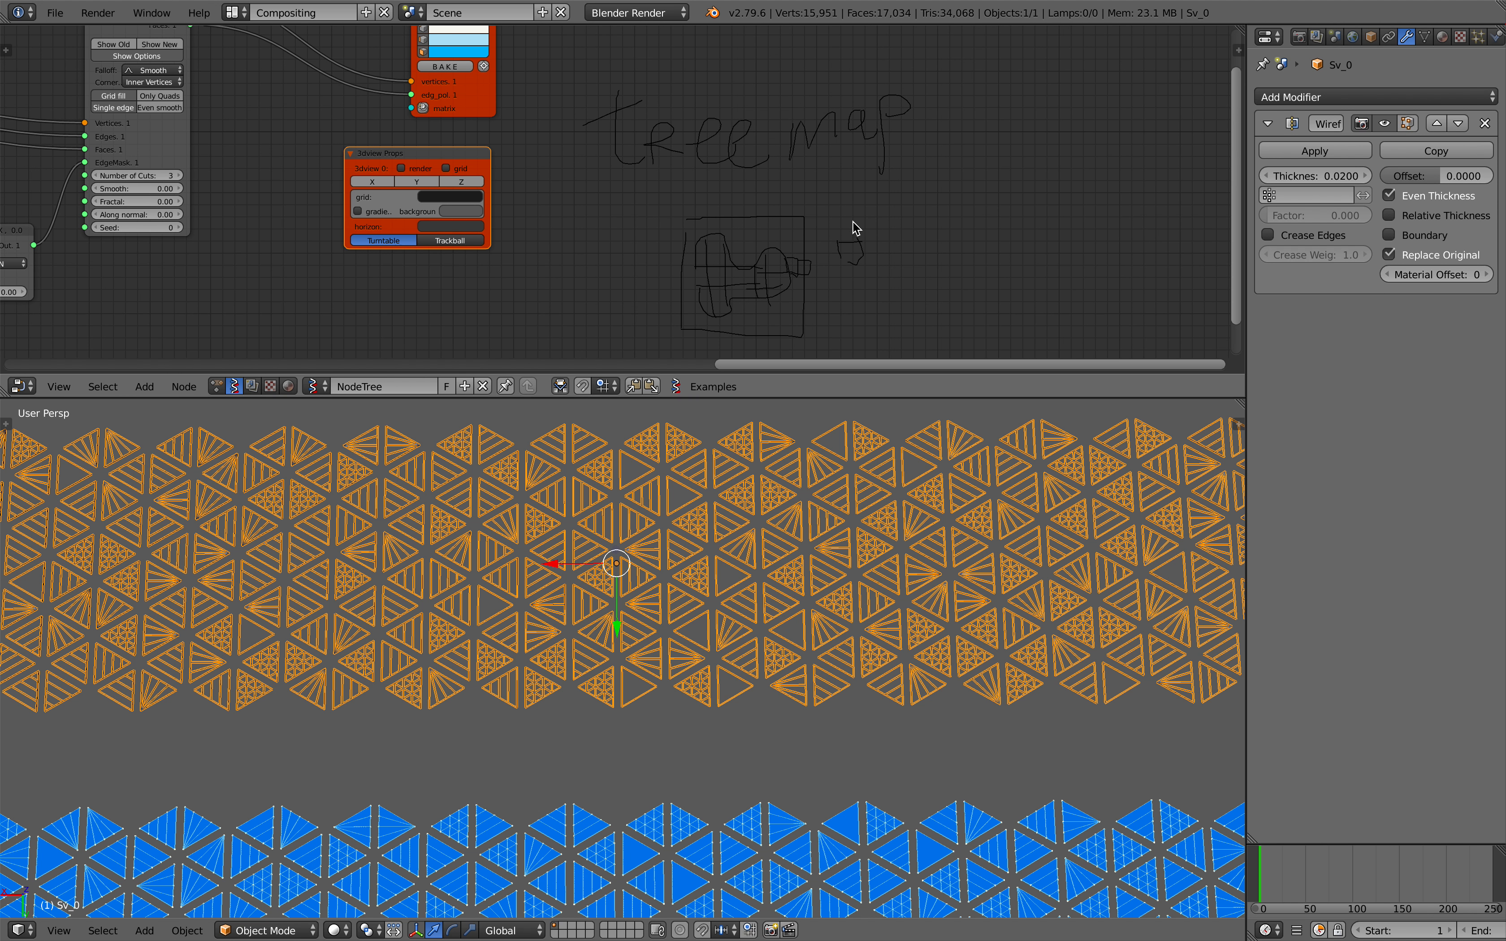
Delete the Grease Pencil layer holding the handwritten notes from the node editor
{"action": "key", "text": "n"}
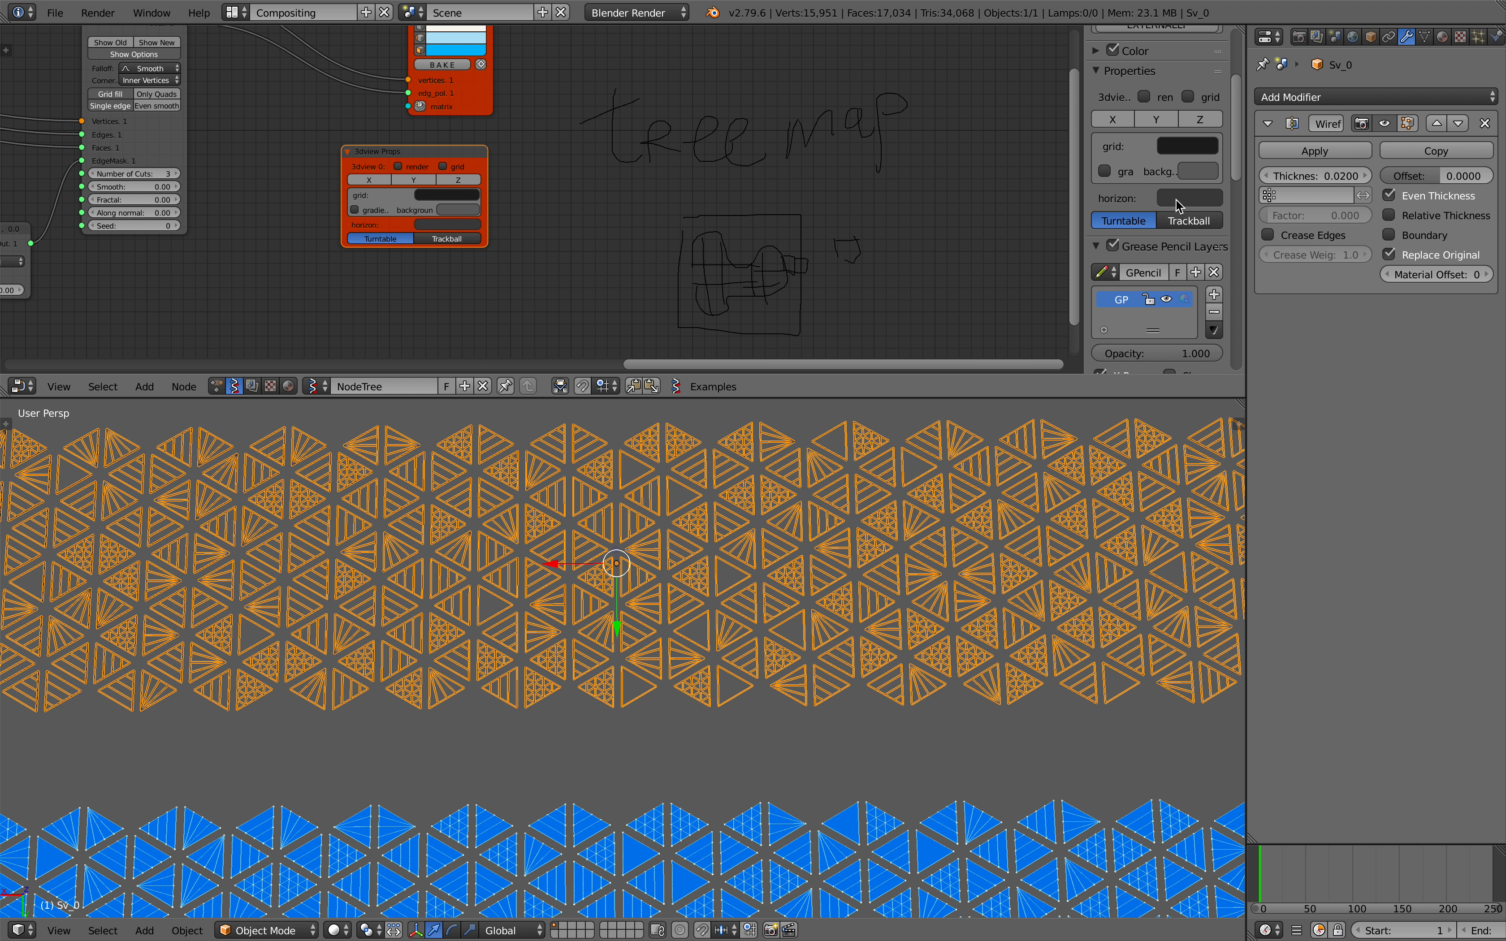
{"action": "scroll", "coordinate": [1178, 205], "scroll_direction": "down", "scroll_amount": 3}
{"action": "left_click", "coordinate": [1214, 222]}
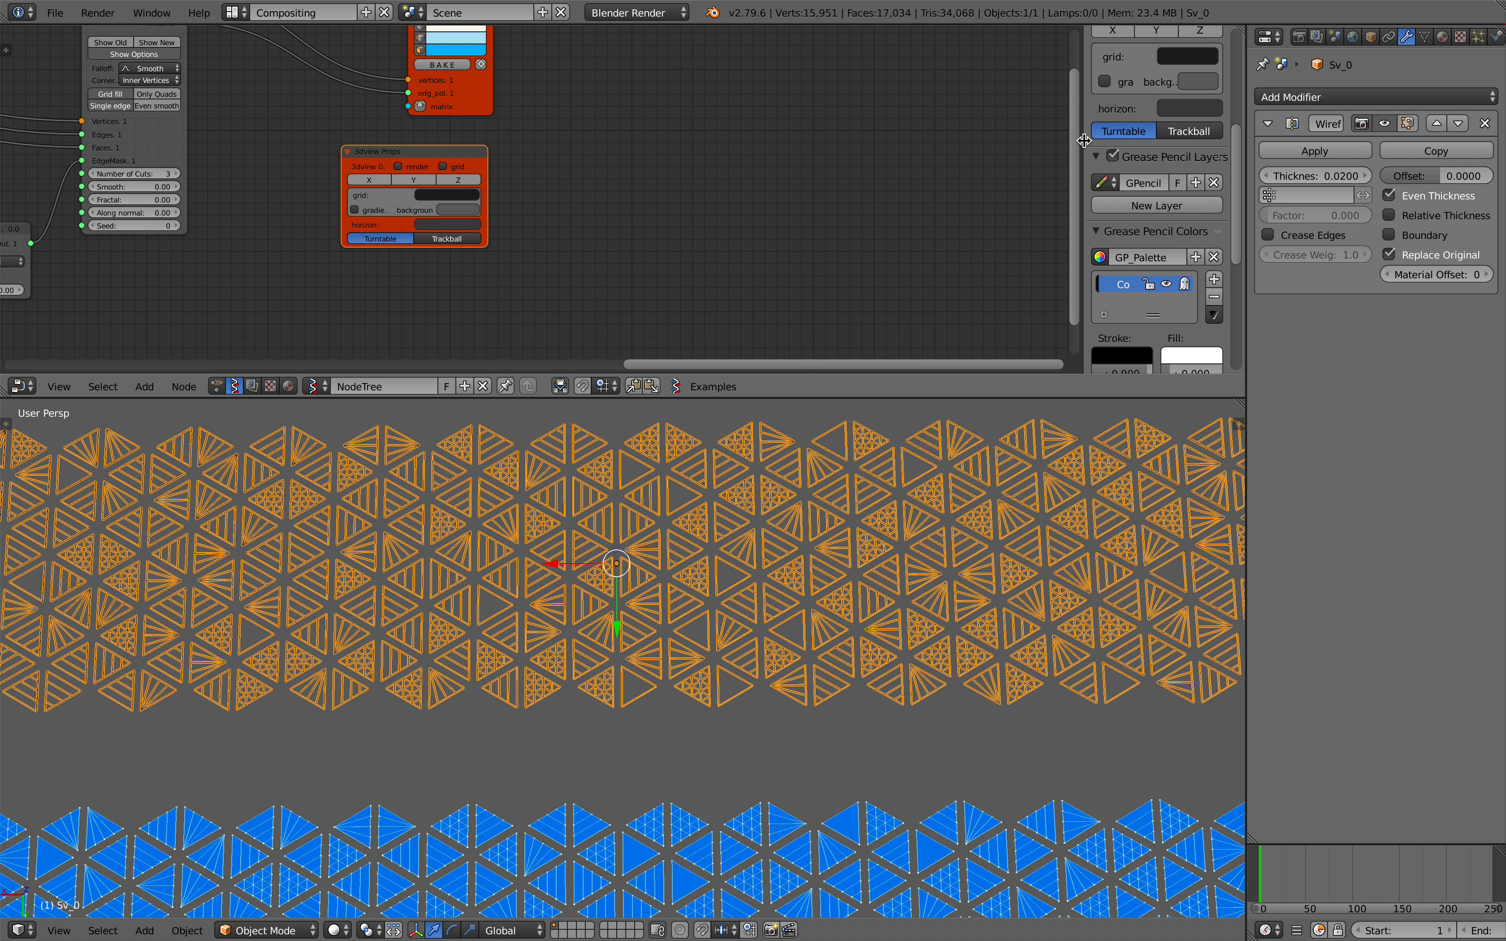
{"action": "key", "text": "n"}
{"action": "scroll", "coordinate": [827, 217], "scroll_direction": "down", "scroll_amount": 4}
{"action": "middle_click_drag", "start_coordinate": [672, 231], "coordinate": [1007, 205]}
{"action": "middle_click_drag", "start_coordinate": [821, 604], "coordinate": [765, 570]}
{"action": "key", "text": "a"}
{"action": "key", "text": "a"}
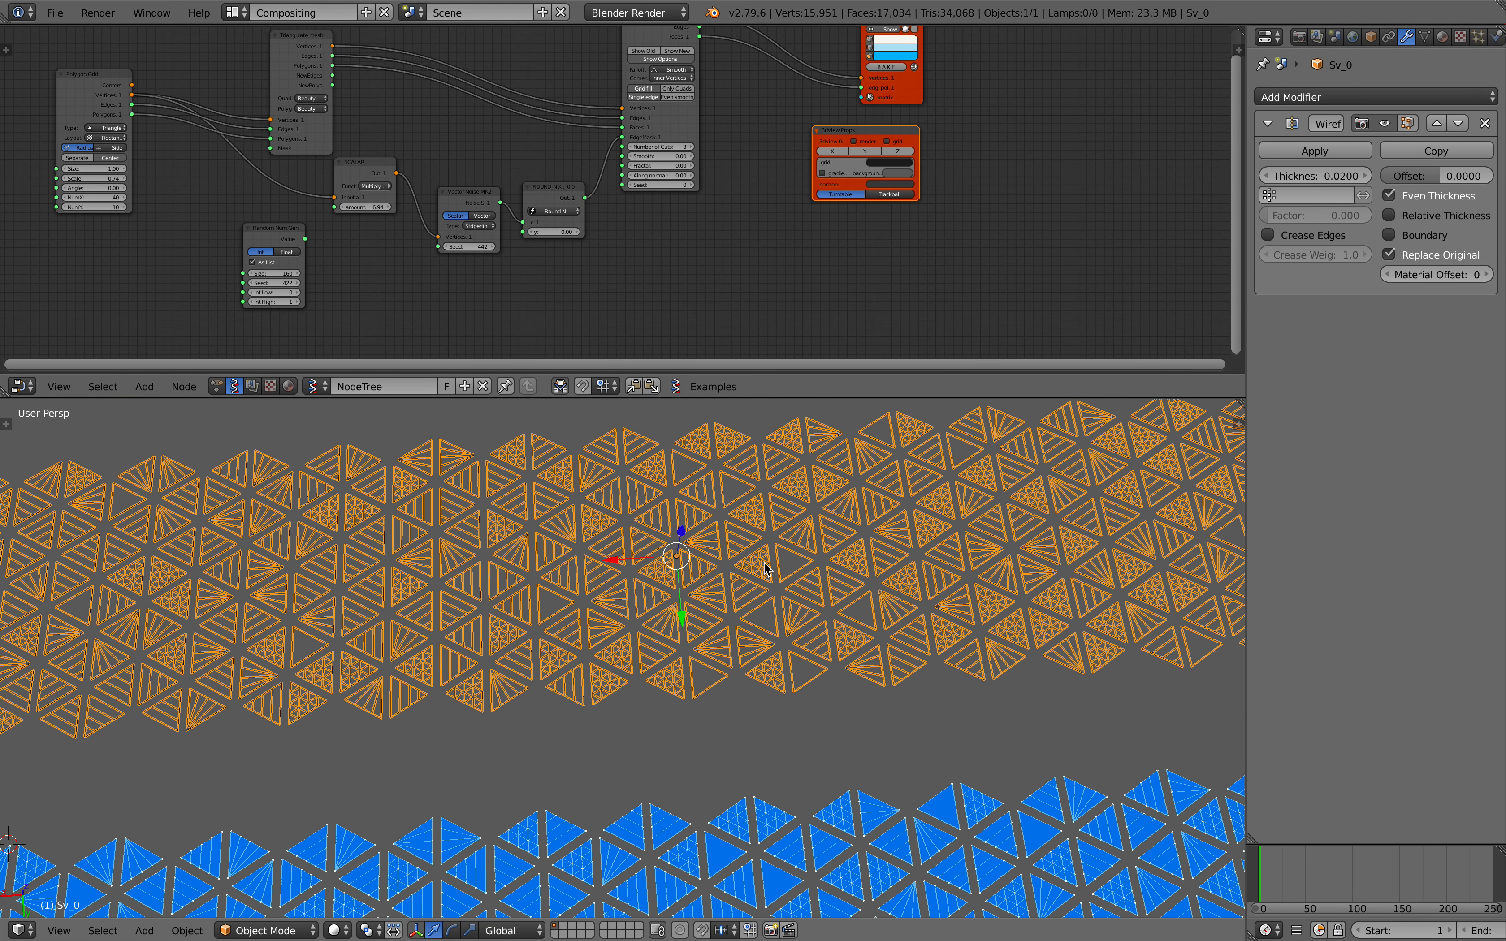